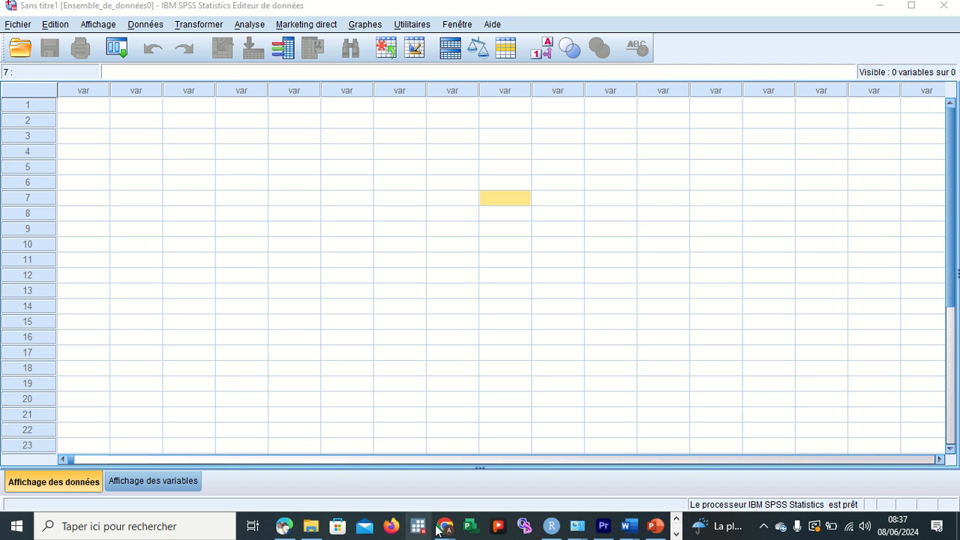
mouse_move(445, 526)
left_click(390, 488)
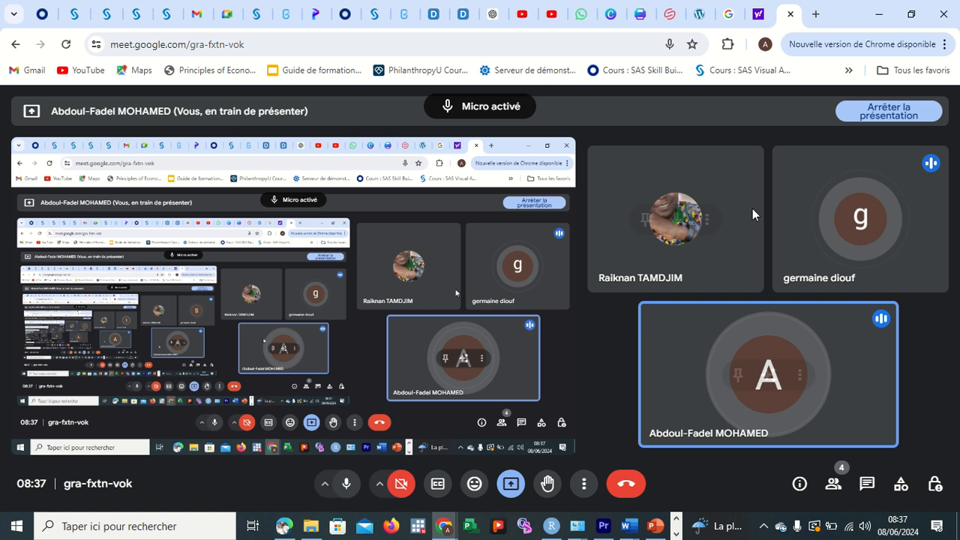
left_click(877, 15)
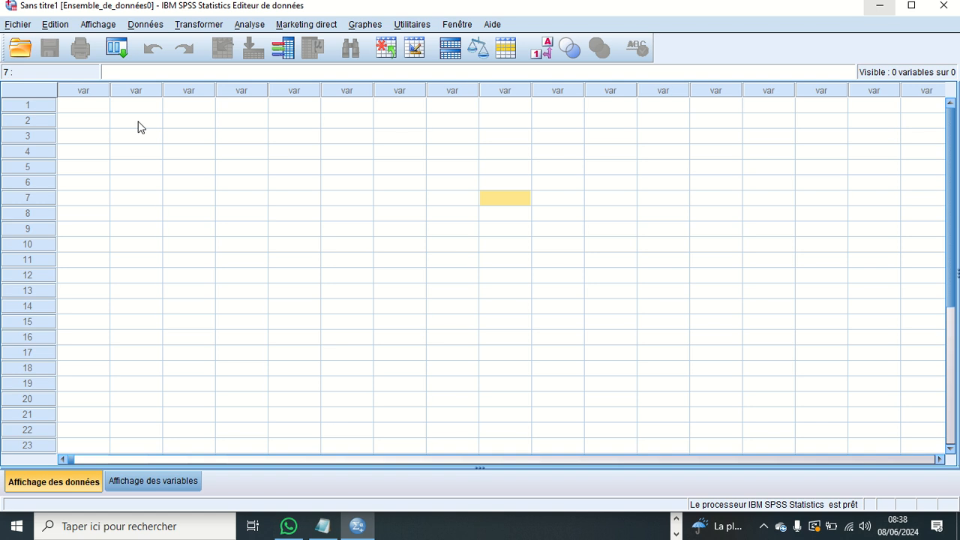
scroll(223, 167, "down", 2)
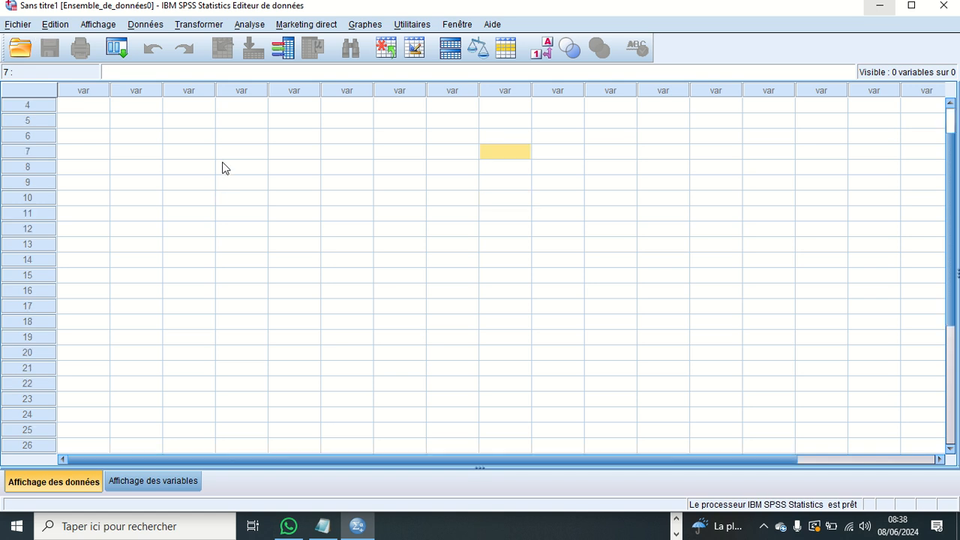
scroll(225, 168, "up", 2)
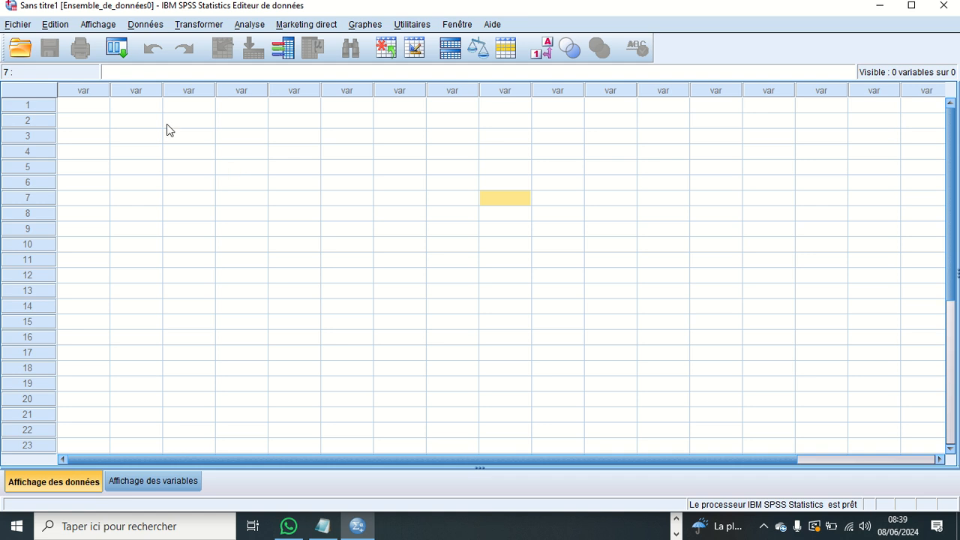
left_click(17, 24)
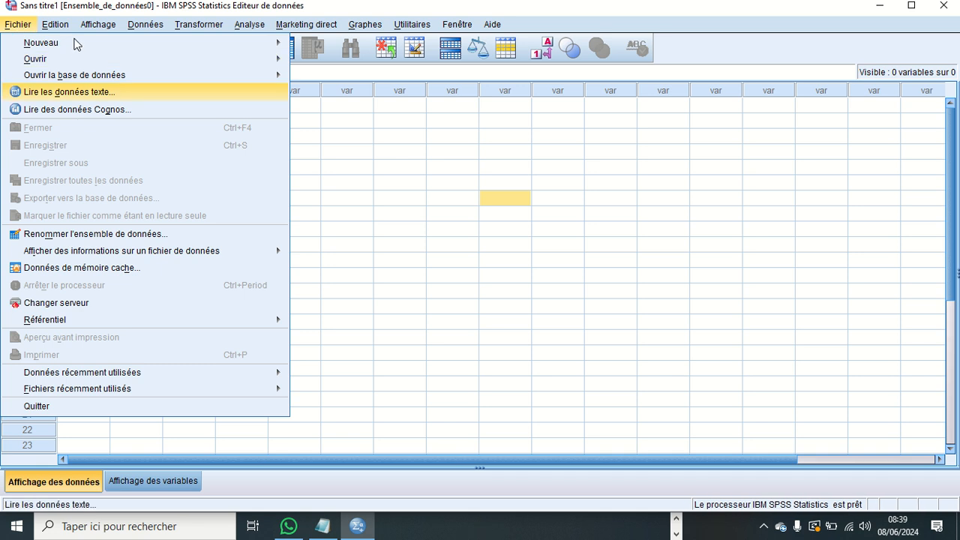
mouse_move(75, 49)
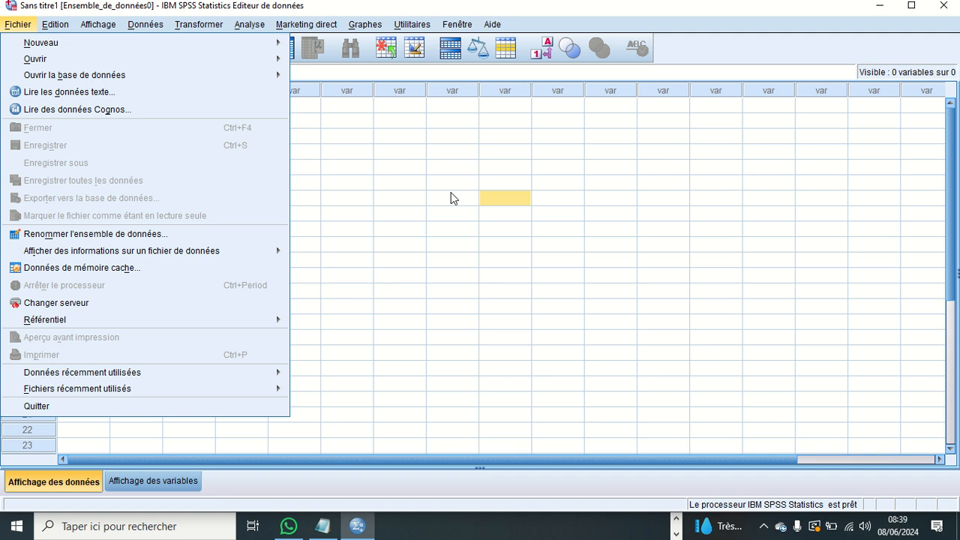
left_click(560, 262)
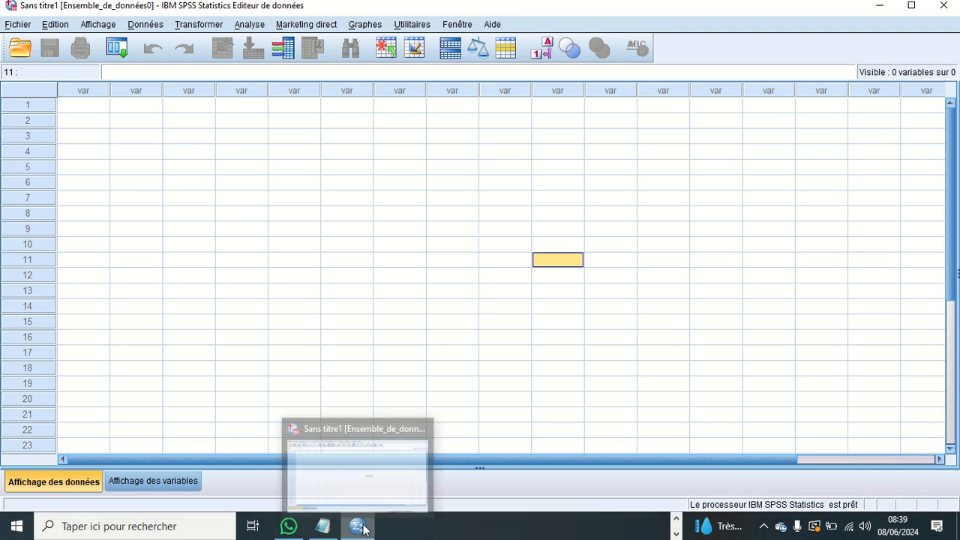
left_click(389, 326)
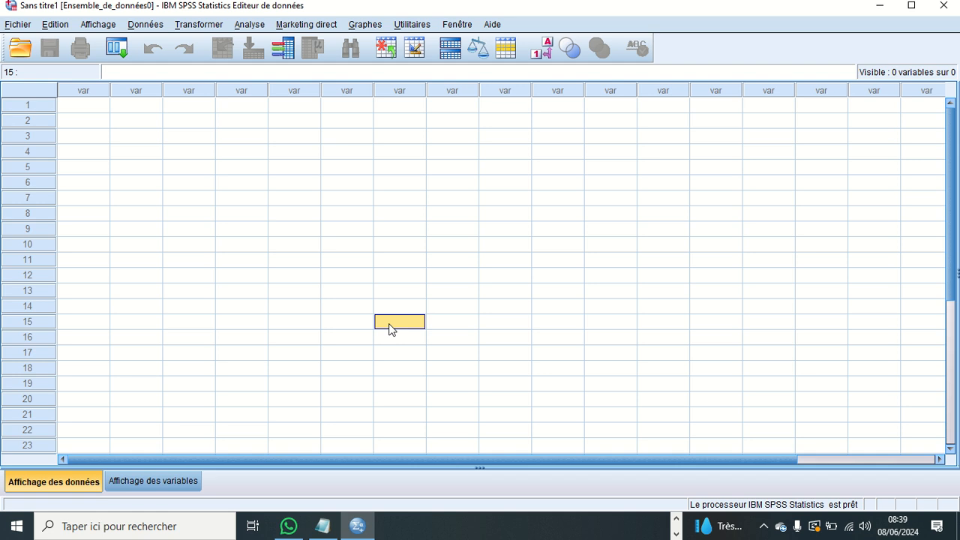
left_click(19, 24)
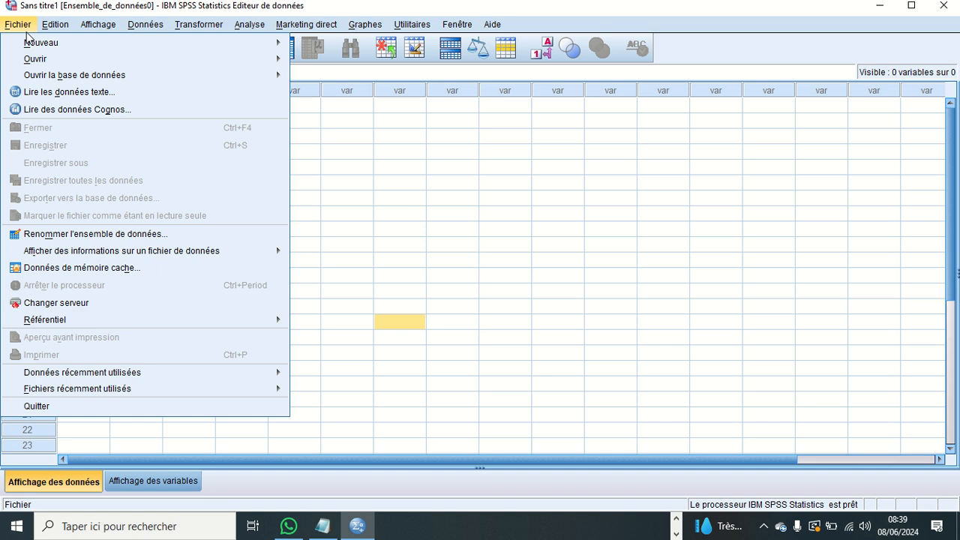
mouse_move(47, 45)
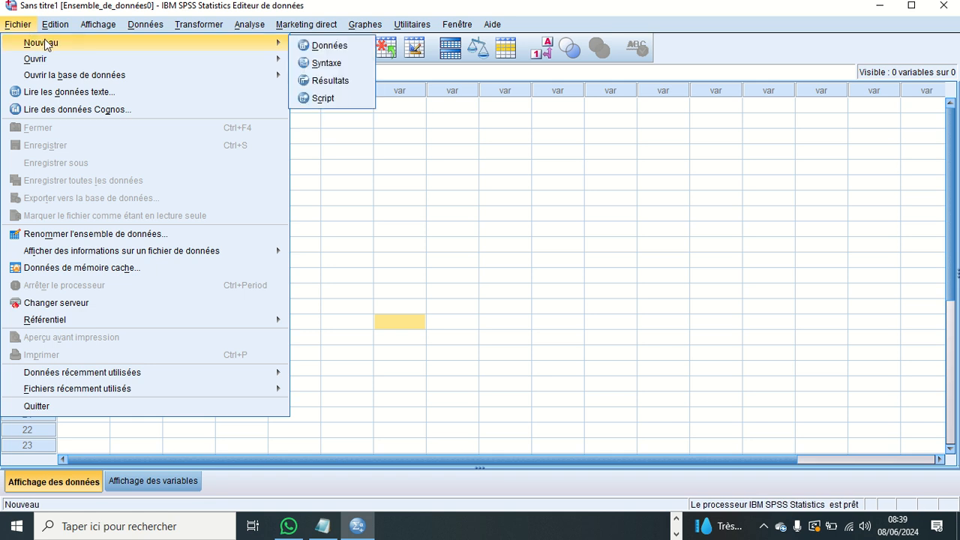
mouse_move(57, 25)
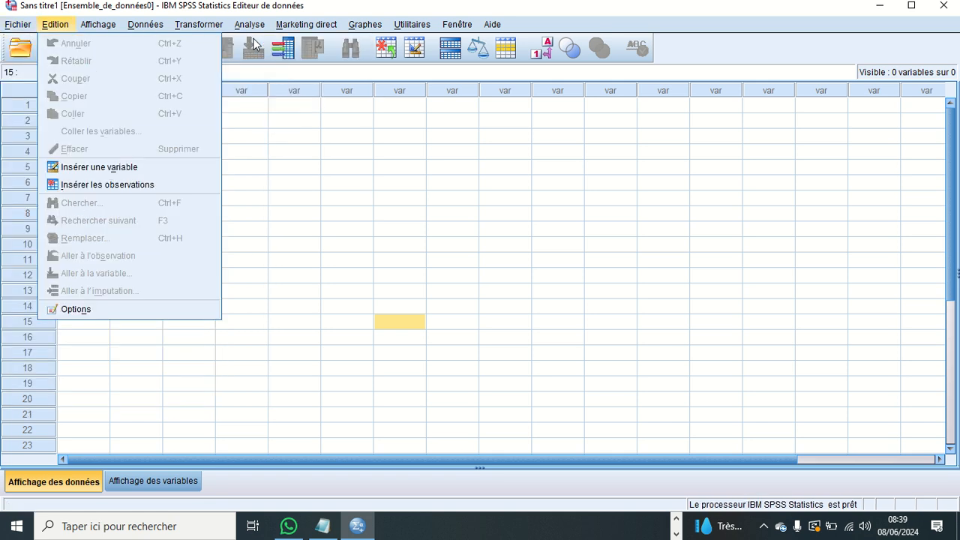
left_click(55, 24)
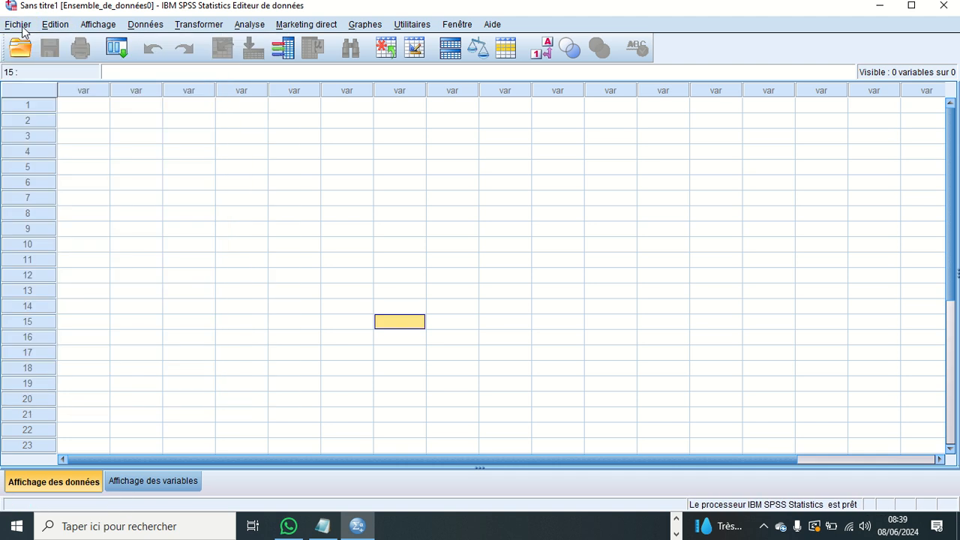
- Start opening an existing data file and restrict the listed files to the Excel type (*.xls, *.xlsx, *.xlsm)
left_click(21, 27)
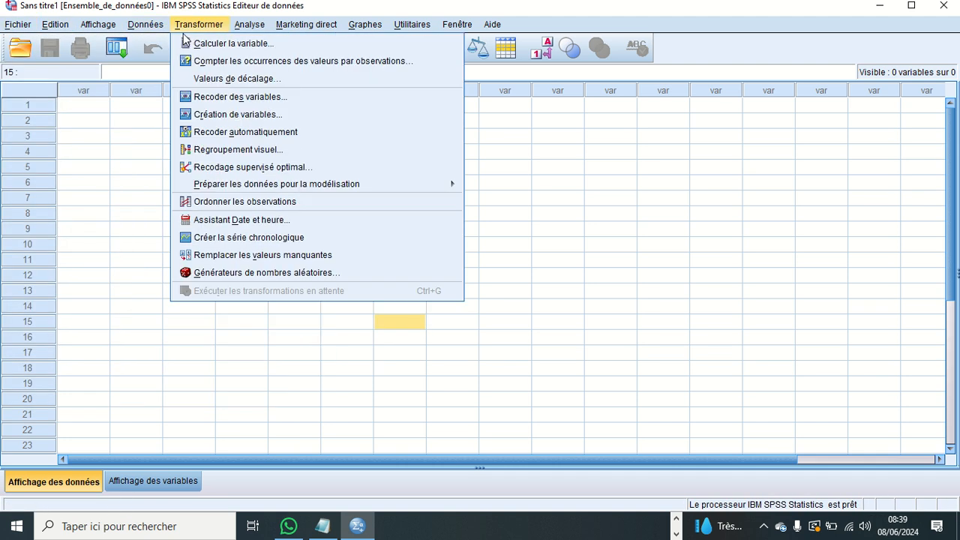
mouse_move(54, 42)
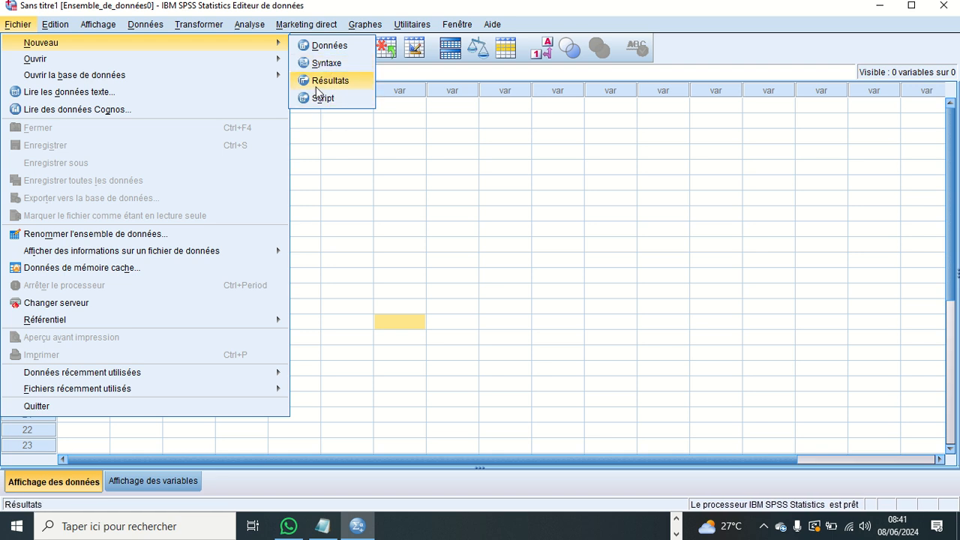
mouse_move(49, 58)
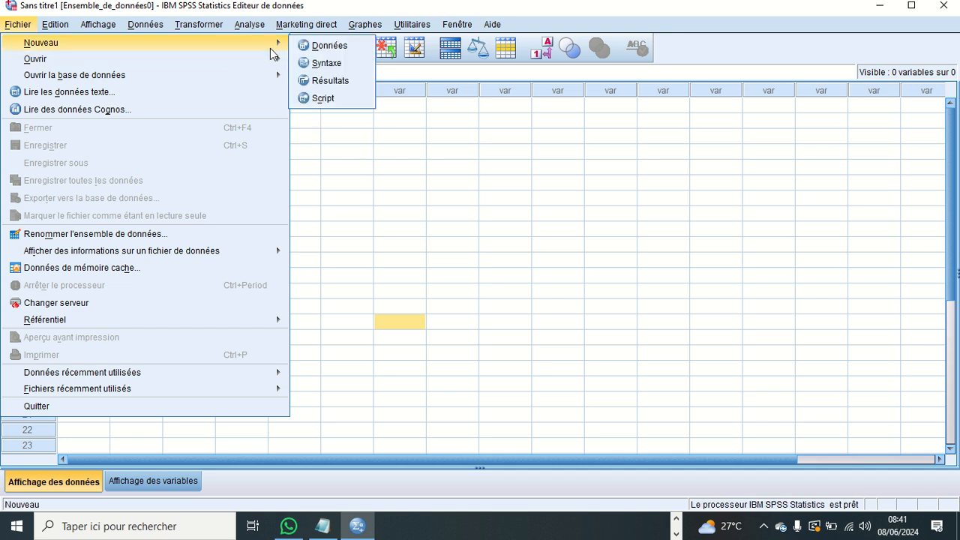
mouse_move(274, 59)
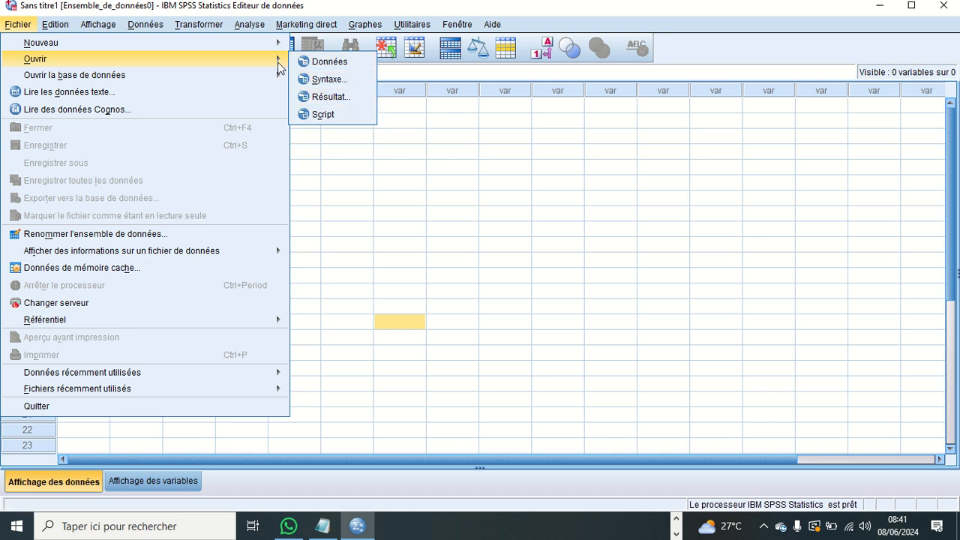
mouse_move(159, 77)
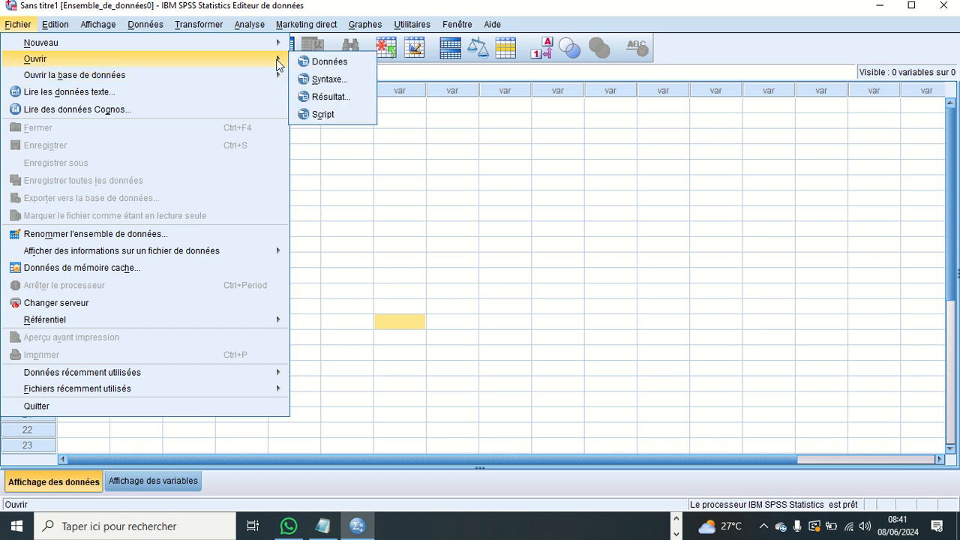
left_click(327, 64)
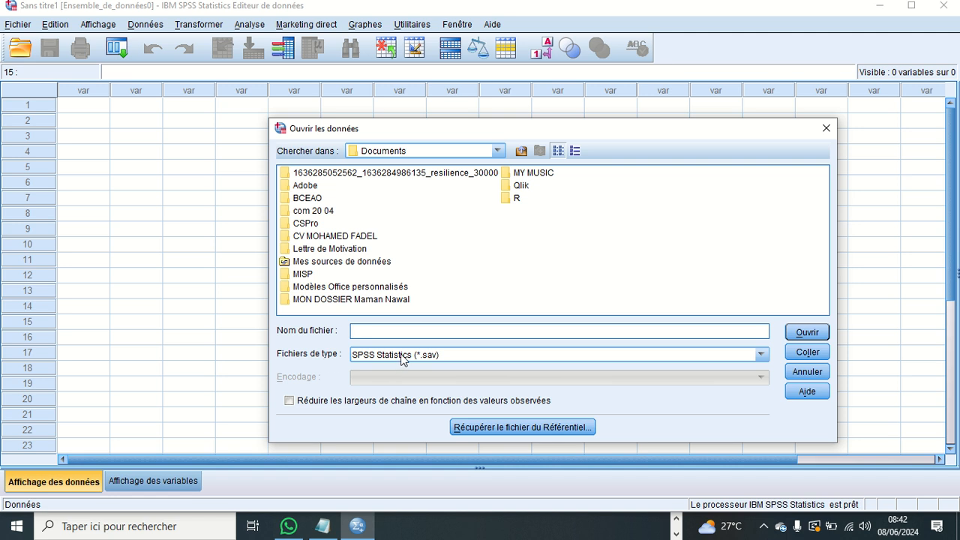
left_click(414, 355)
left_click(418, 355)
left_click(761, 354)
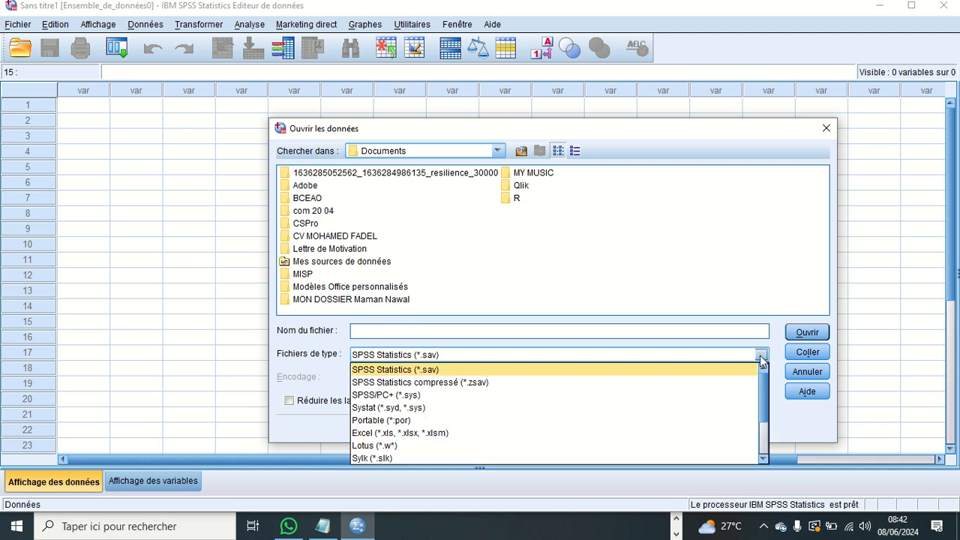
left_click(405, 433)
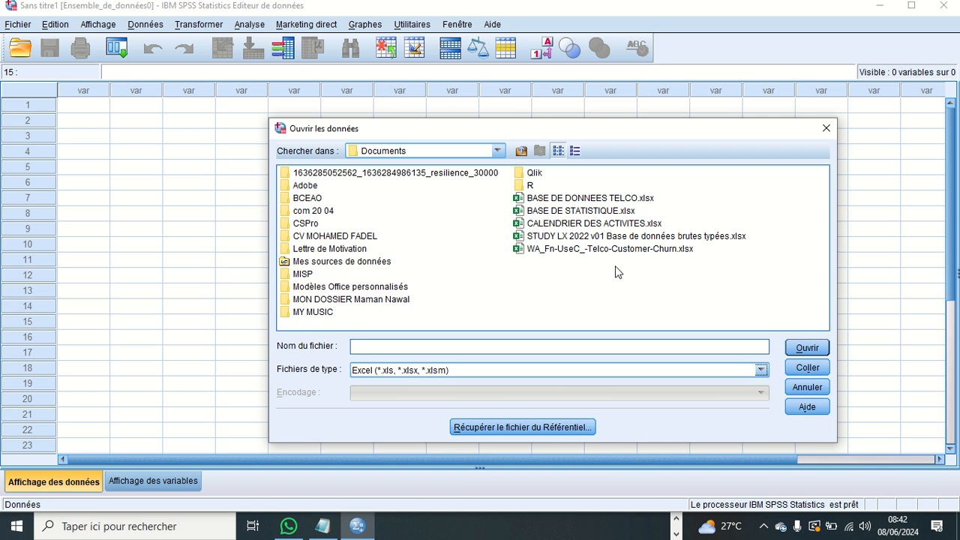
- Import worksheet Feuil1 from BASE DE DONNEES TELCO.xlsx in Documents, reading variable names from the first row of data
left_click(598, 200)
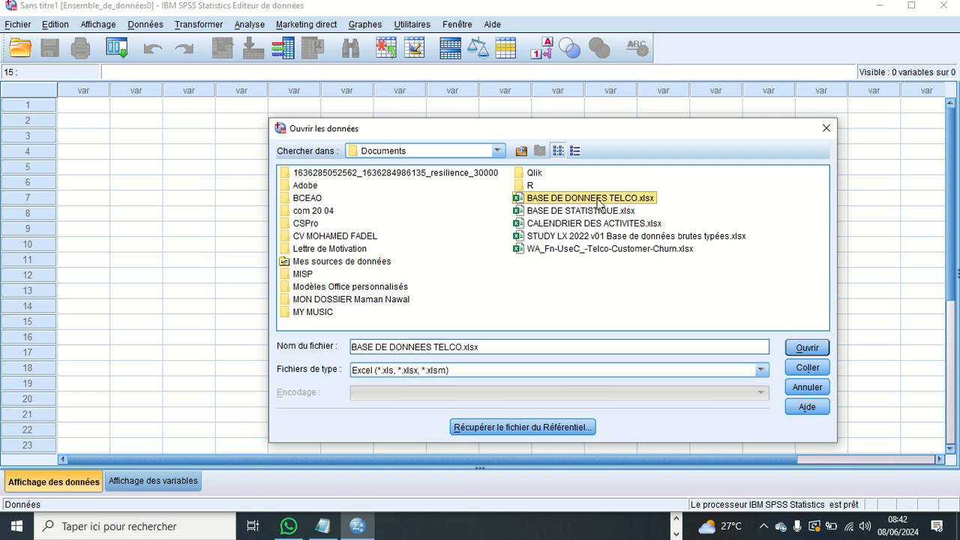
left_click(808, 348)
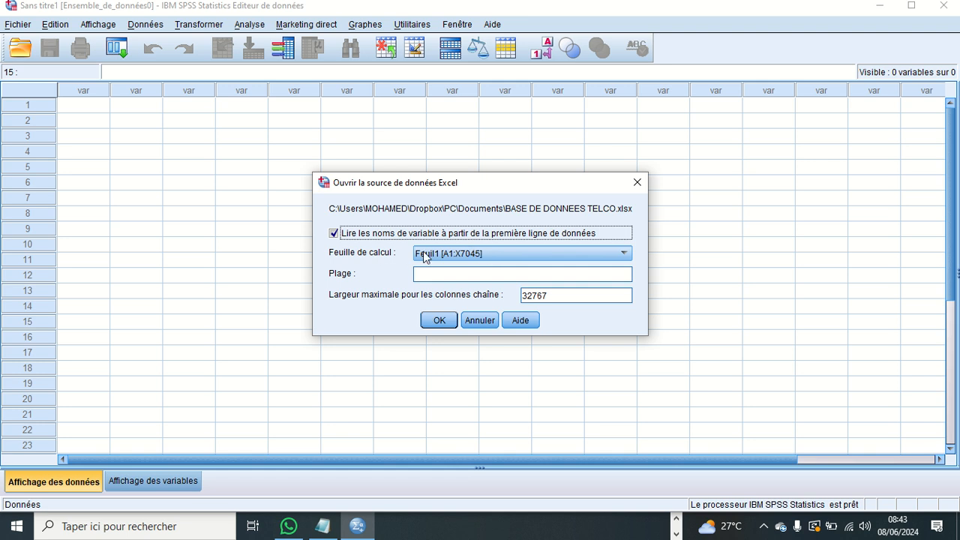
left_click(503, 257)
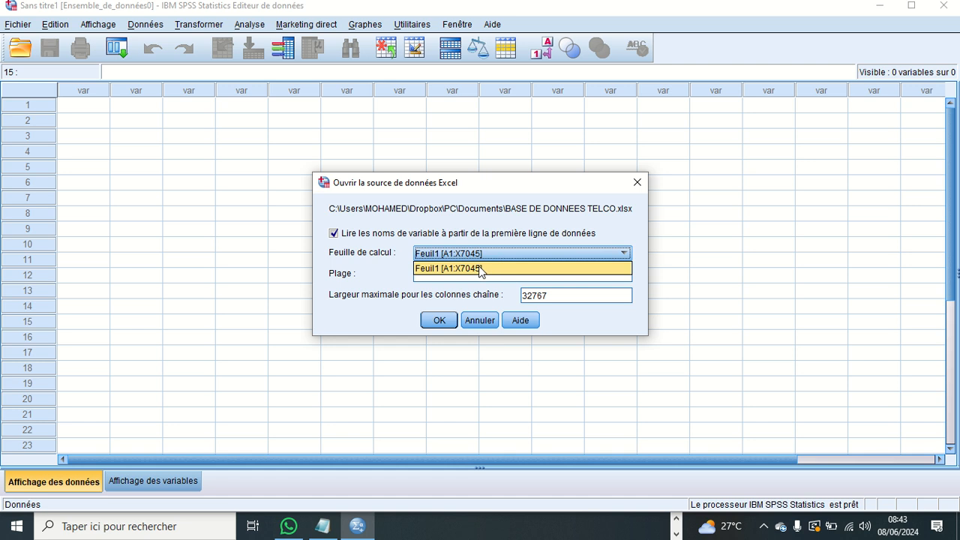
left_click(478, 269)
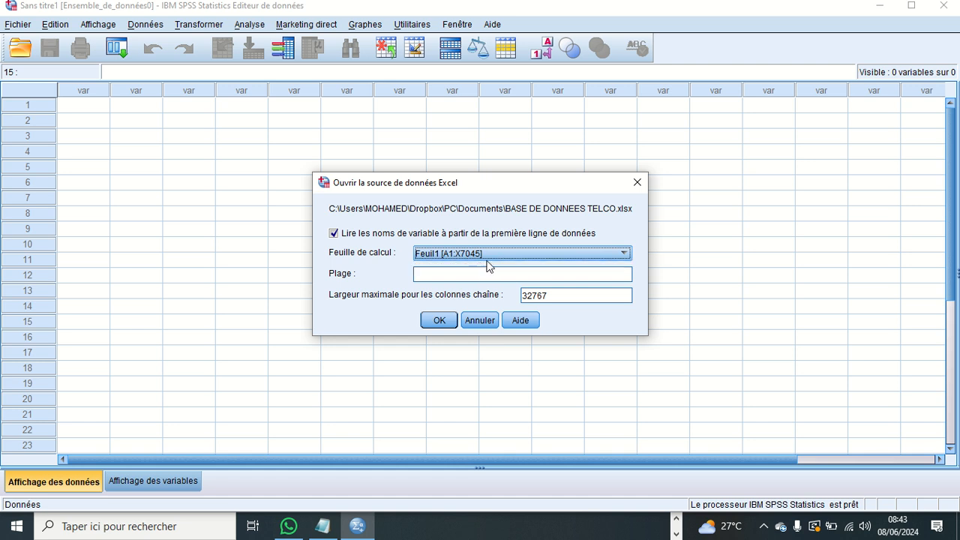
left_click(489, 256)
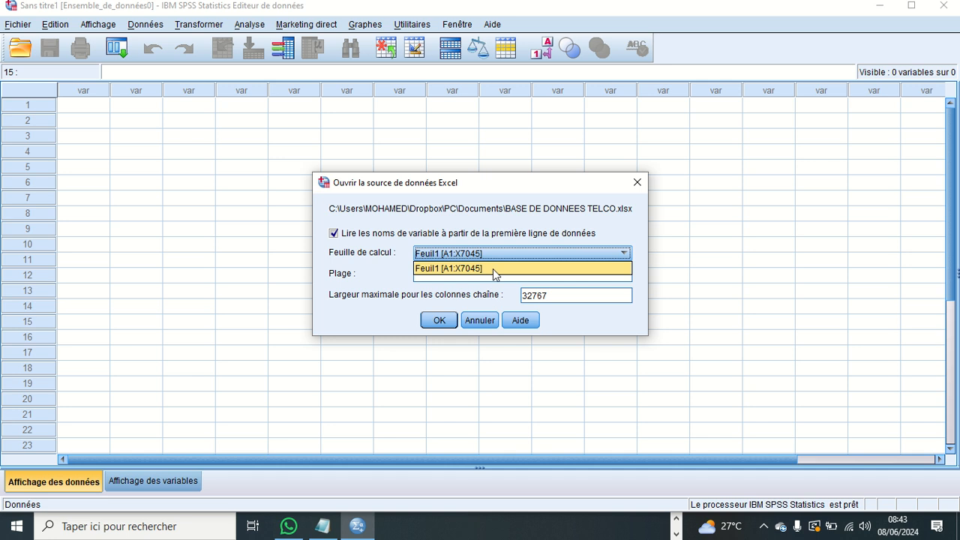
left_click(492, 268)
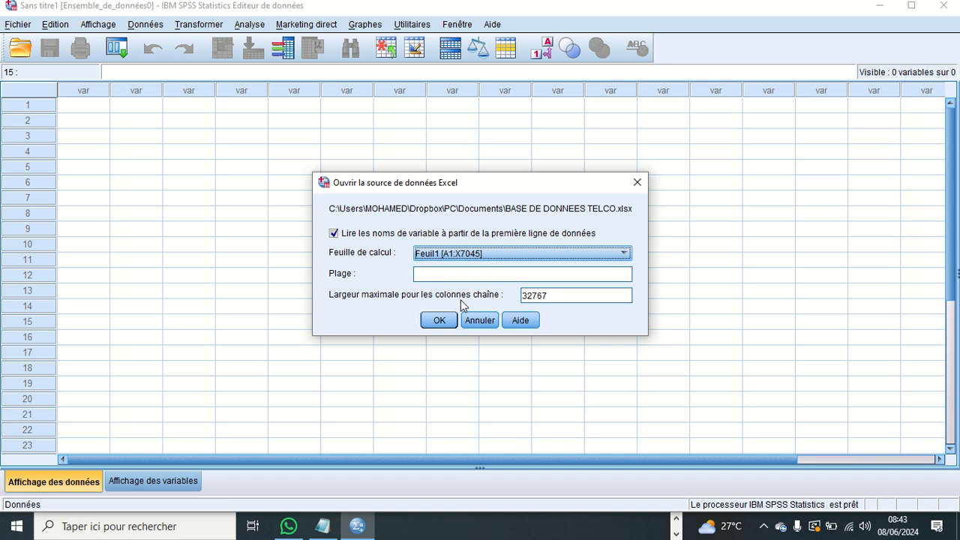
left_click(449, 320)
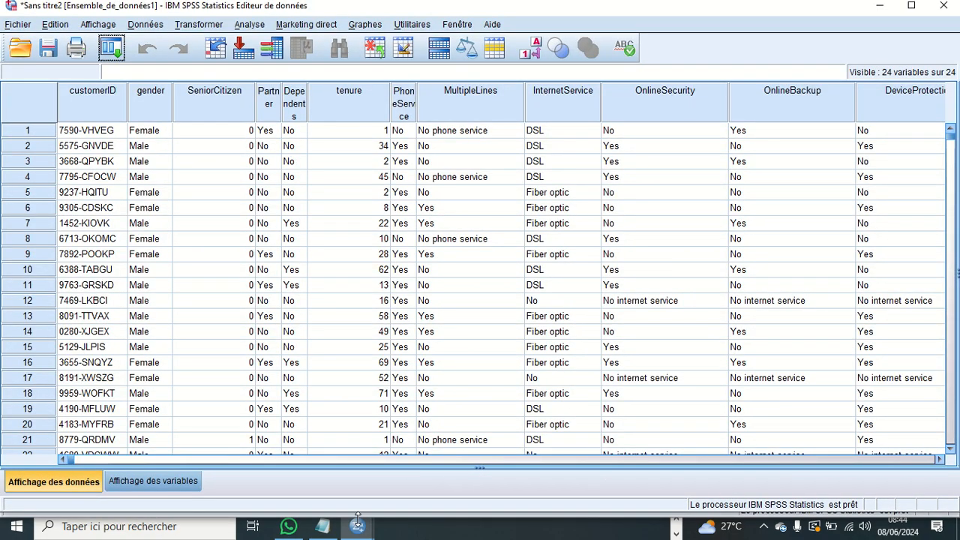
- Examine the import syntax logged in the Résultats1 output document
mouse_move(356, 529)
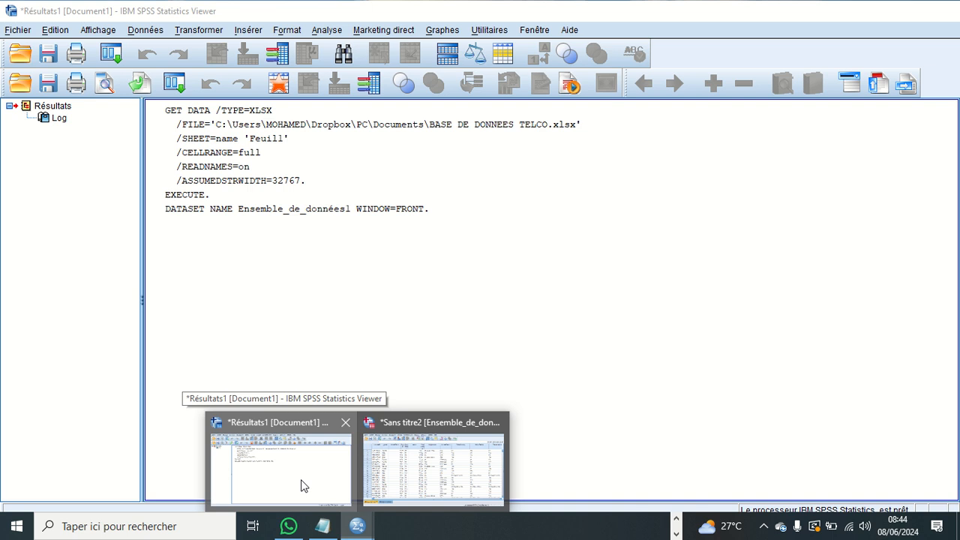
left_click(303, 486)
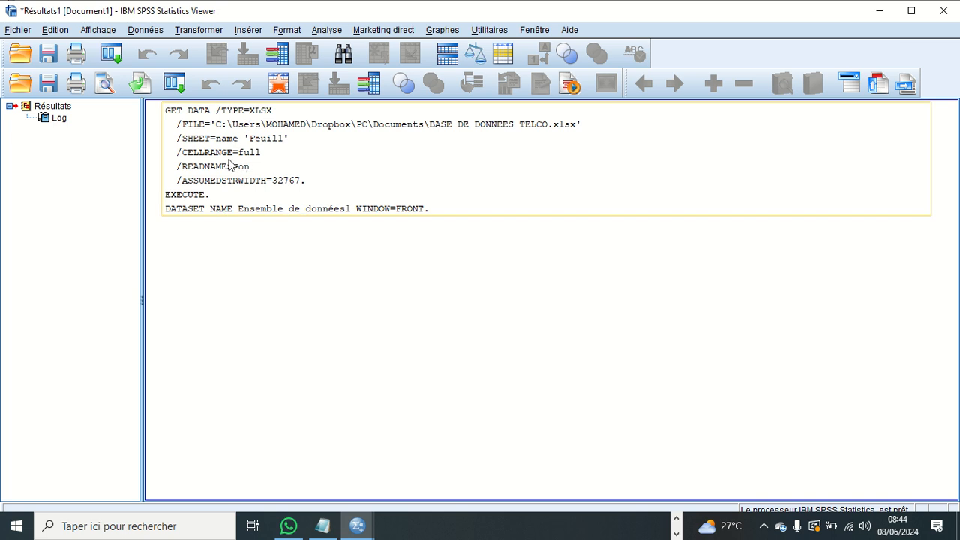
left_click(252, 270)
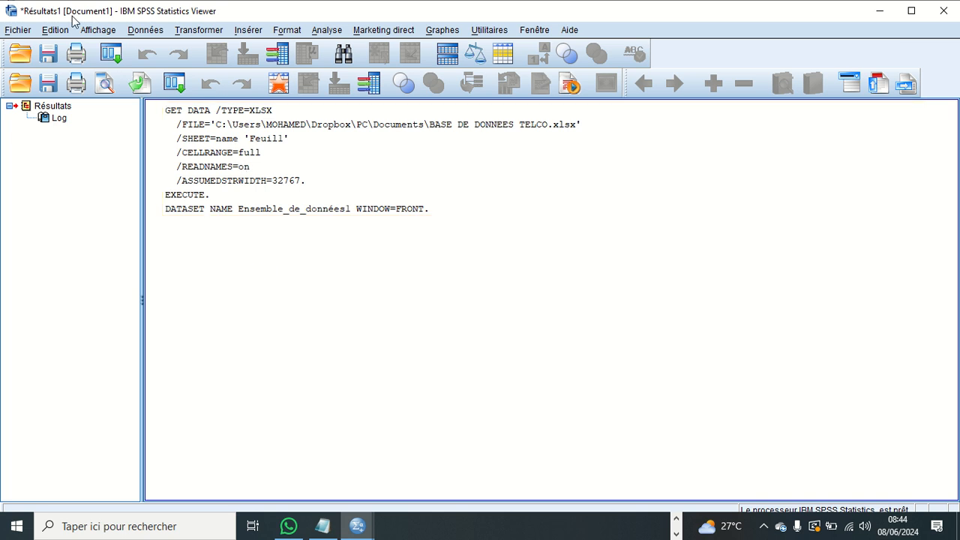
left_click(189, 114)
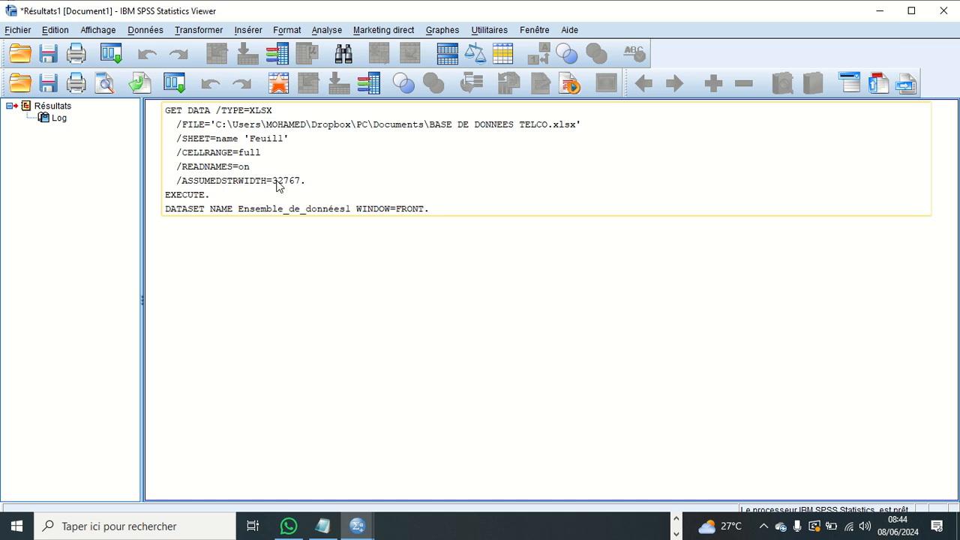
left_click(255, 353)
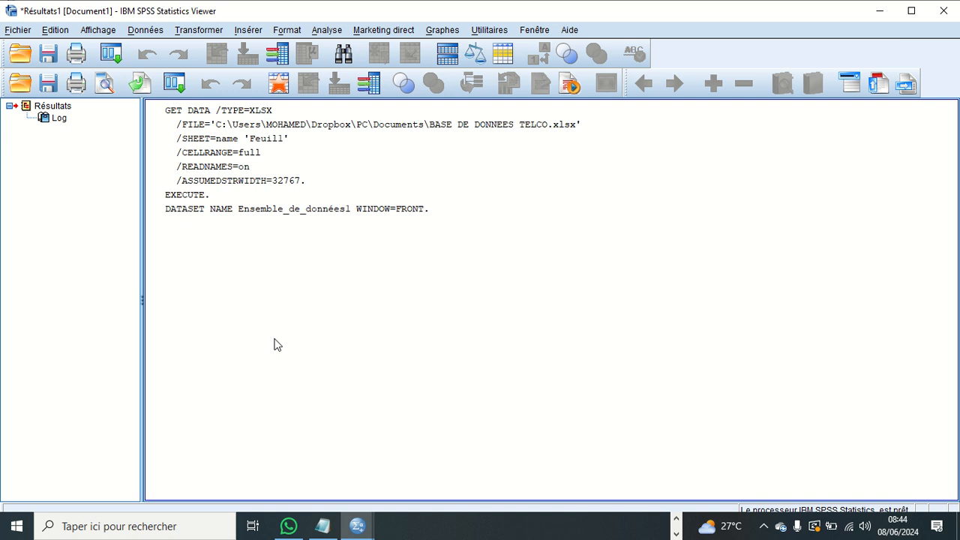
- Bring up the imported dataset in the data editor, and return to the Résultats1 output document
mouse_move(355, 534)
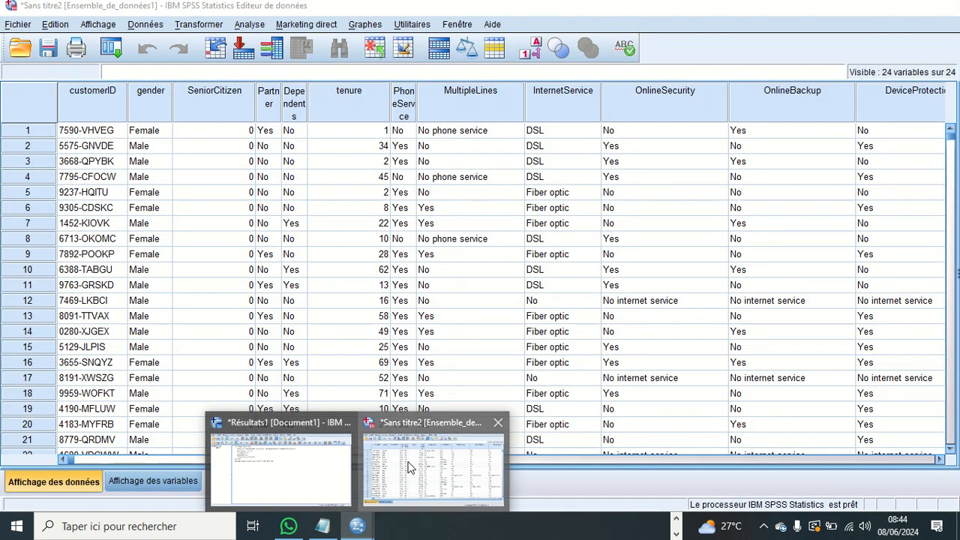
left_click(410, 467)
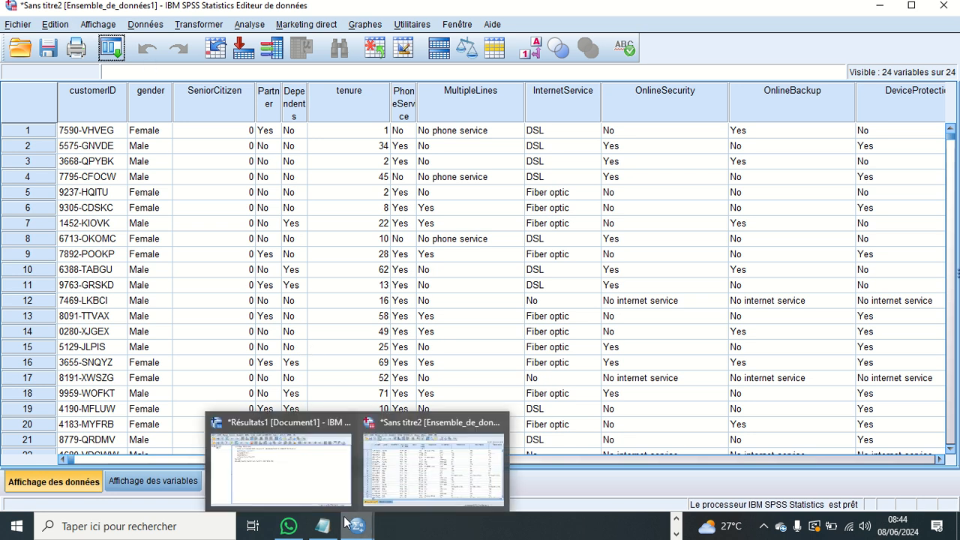
left_click(306, 485)
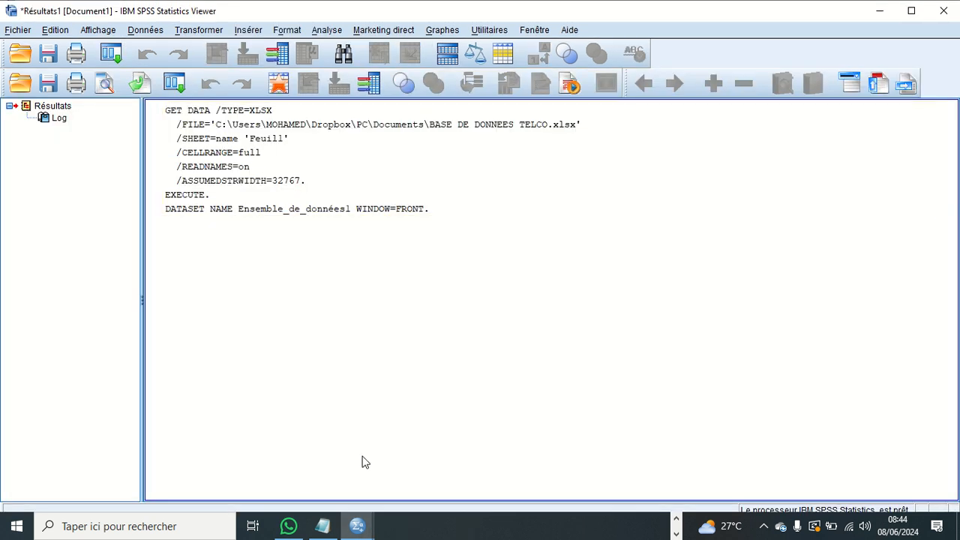
- Bring the imported dataset to the front in the data editor and look through its first records
mouse_move(357, 528)
left_click(444, 471)
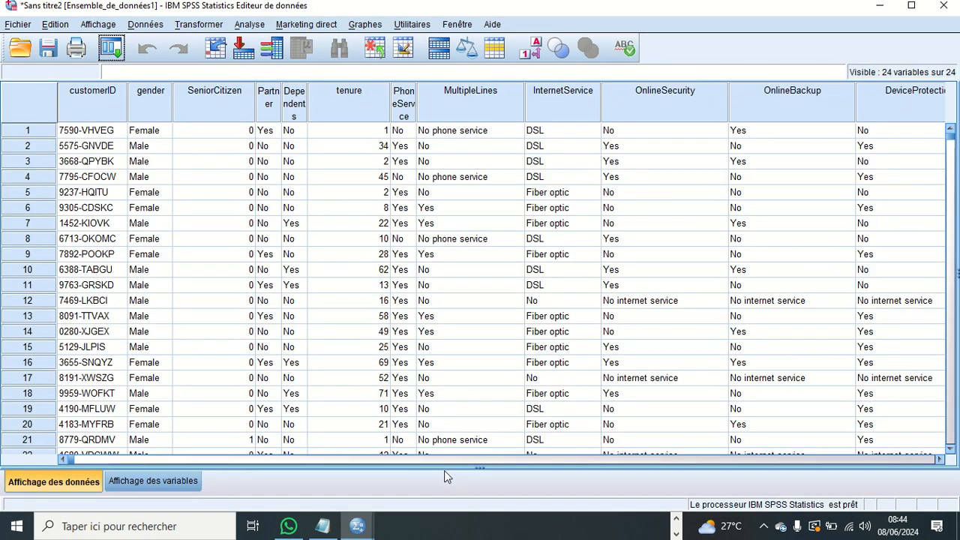
scroll(208, 275, "down", 3)
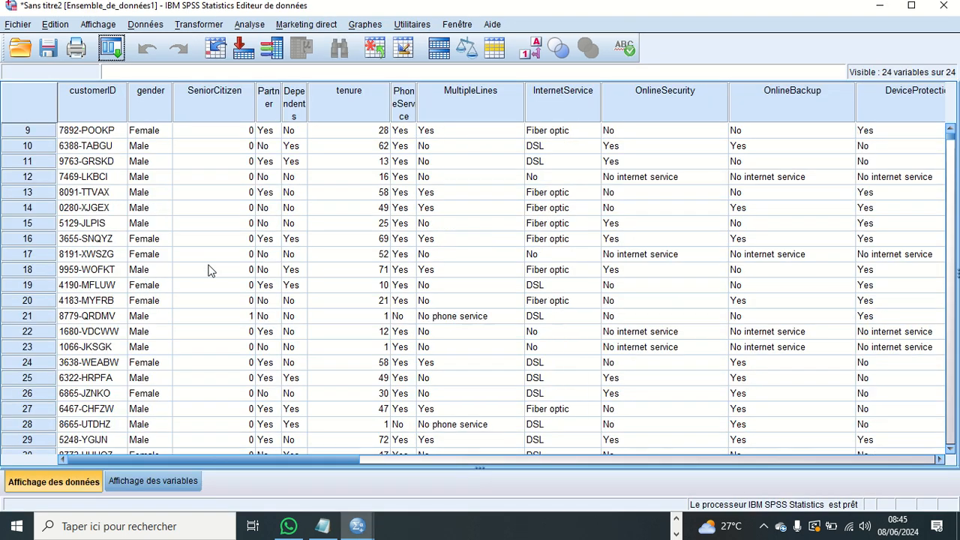
scroll(210, 271, "up", 3)
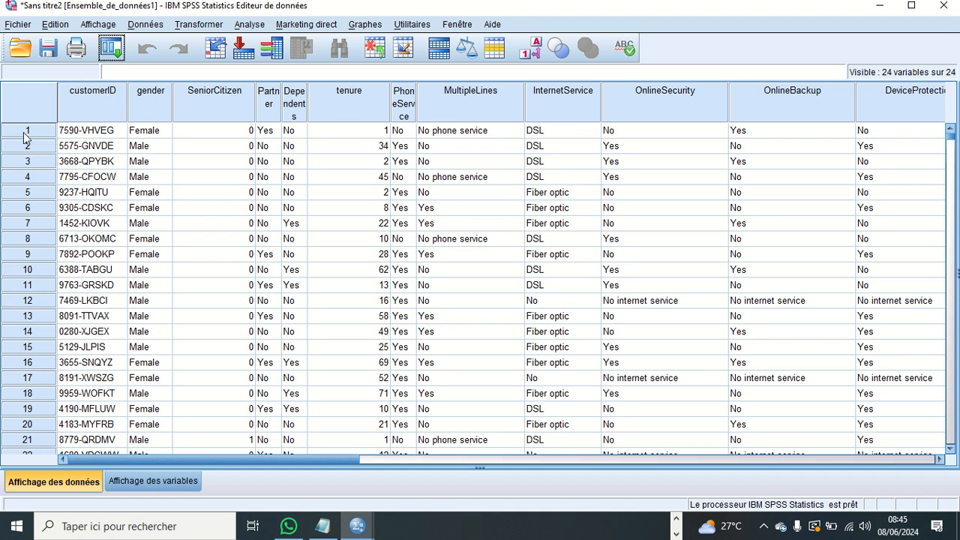
scroll(225, 337, "down", 20)
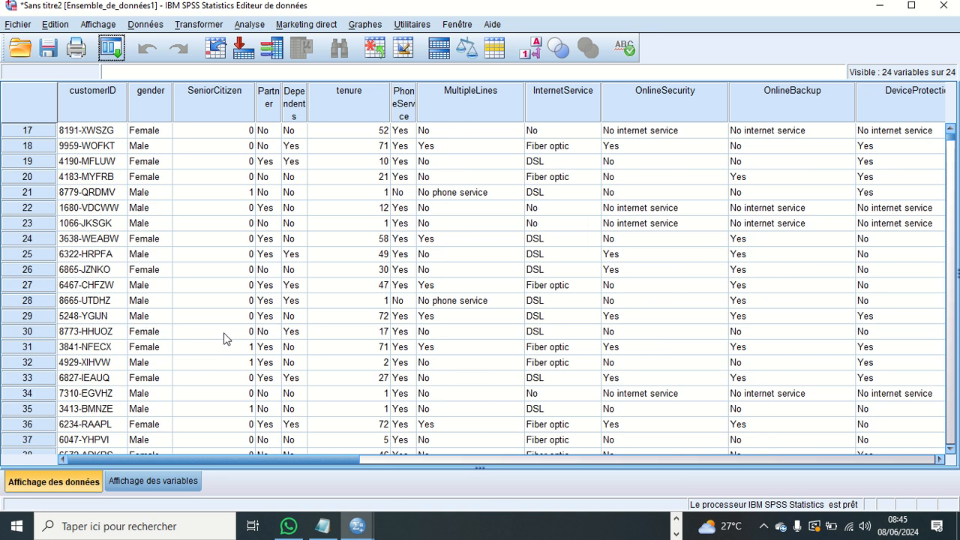
scroll(225, 327, "up", 20)
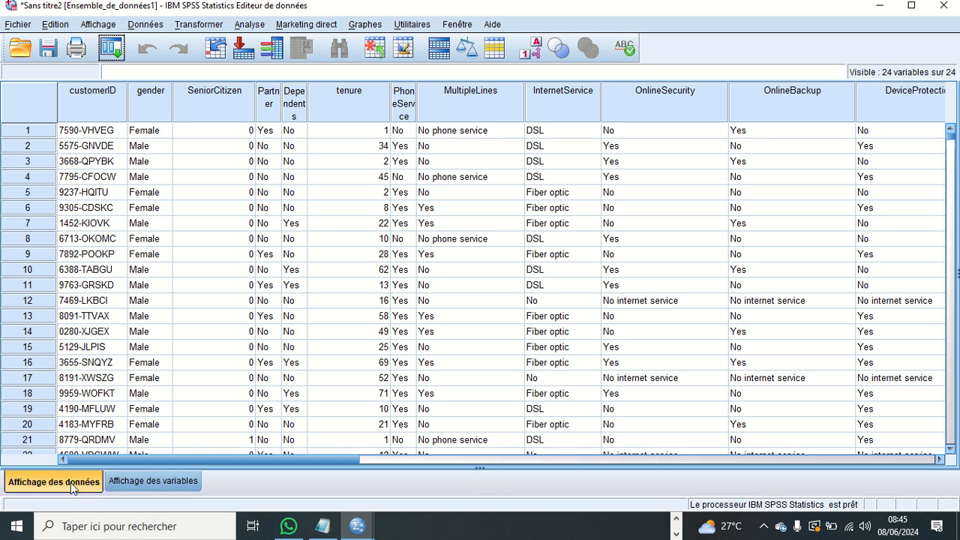
- Compare the variable definitions with the data records, finishing on the variable view
left_click(158, 481)
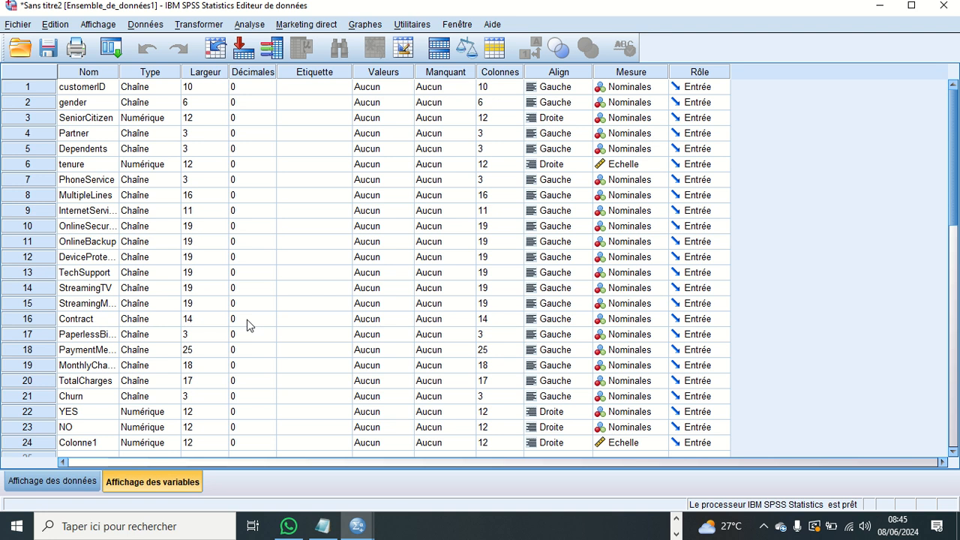
left_click(78, 478)
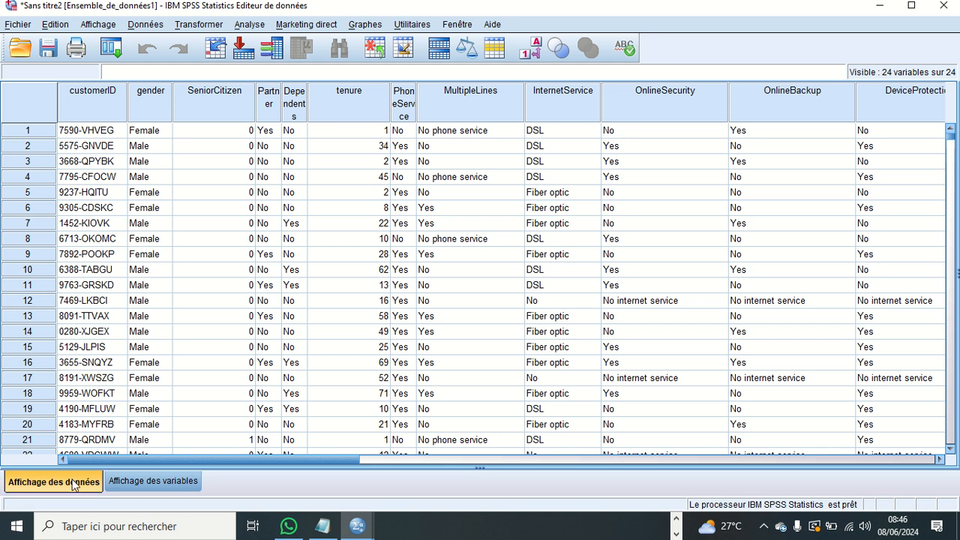
left_click(135, 484)
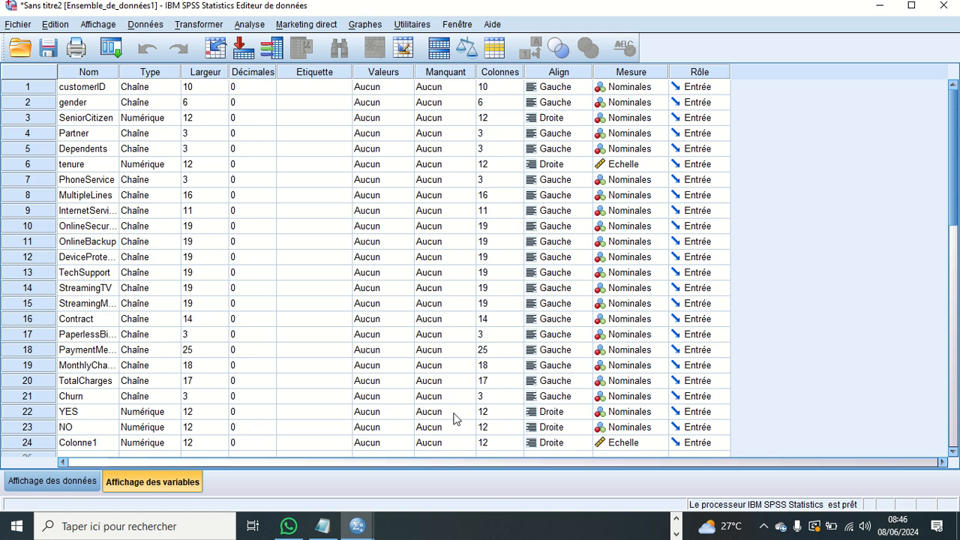
- Switch to the Google Meet call in Chrome and mute the microphone
left_click(676, 534)
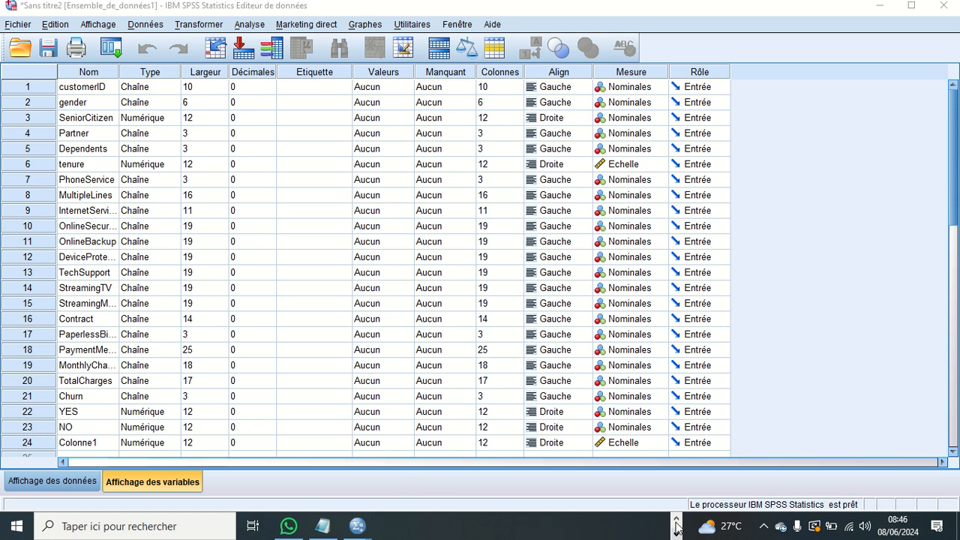
left_click(676, 520)
mouse_move(444, 525)
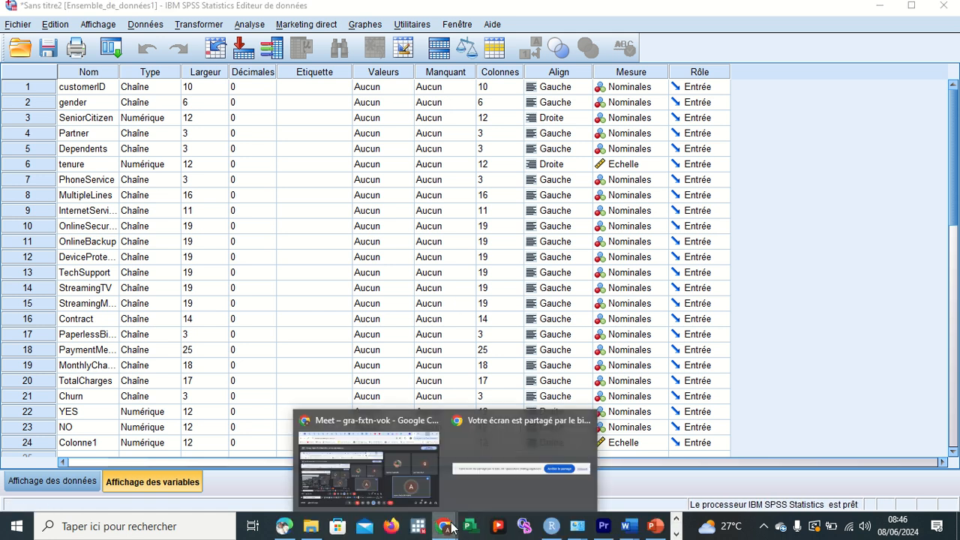
left_click(414, 483)
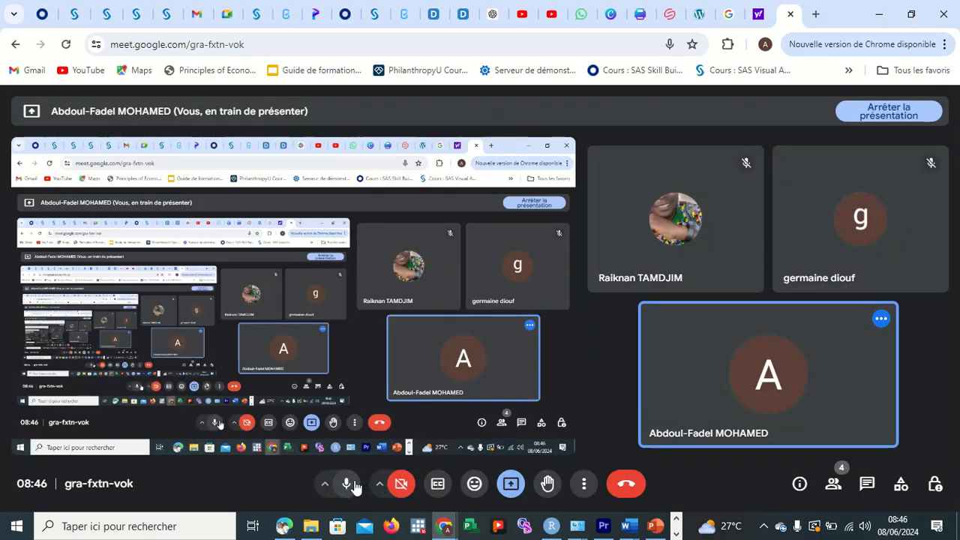
left_click(348, 485)
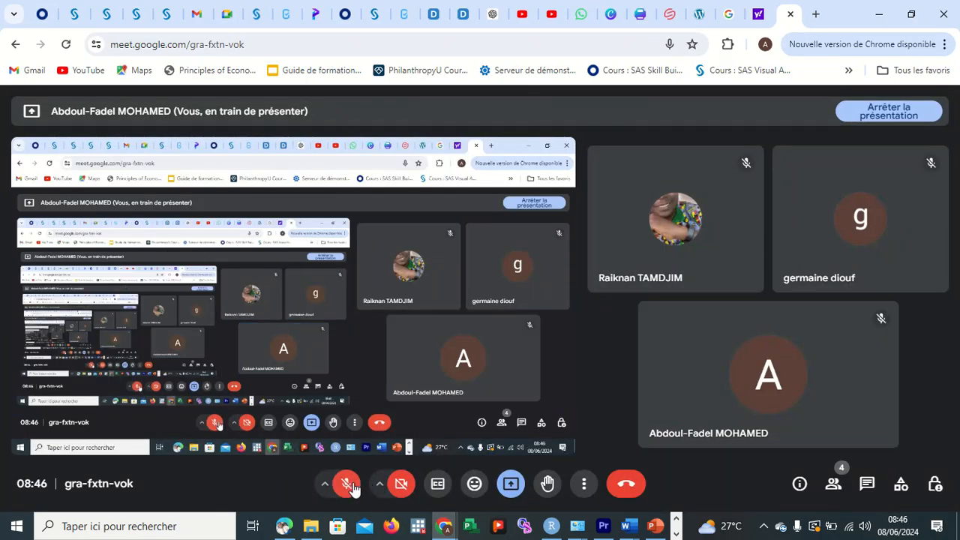
- Reactivate the microphone in the Meet call and return to the SPSS data editor
mouse_move(439, 10)
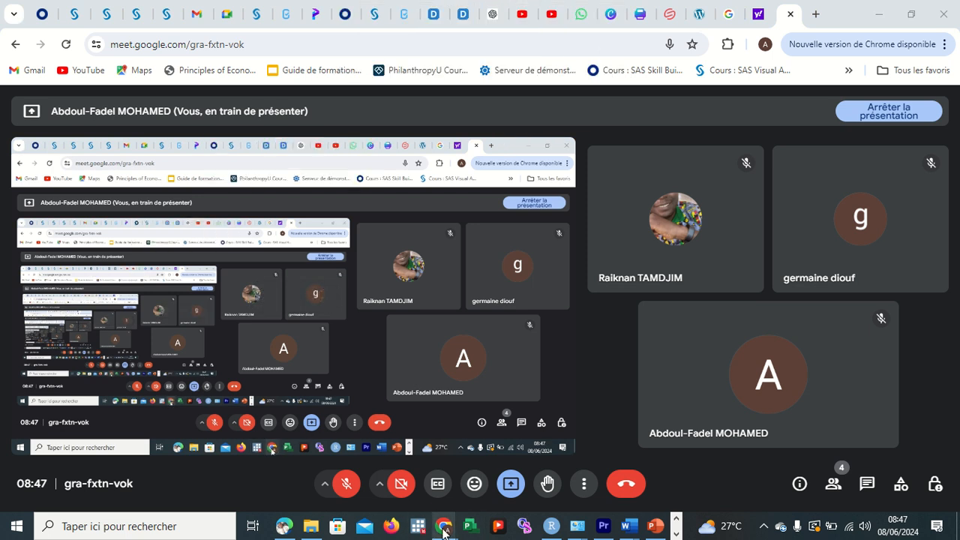
mouse_move(443, 529)
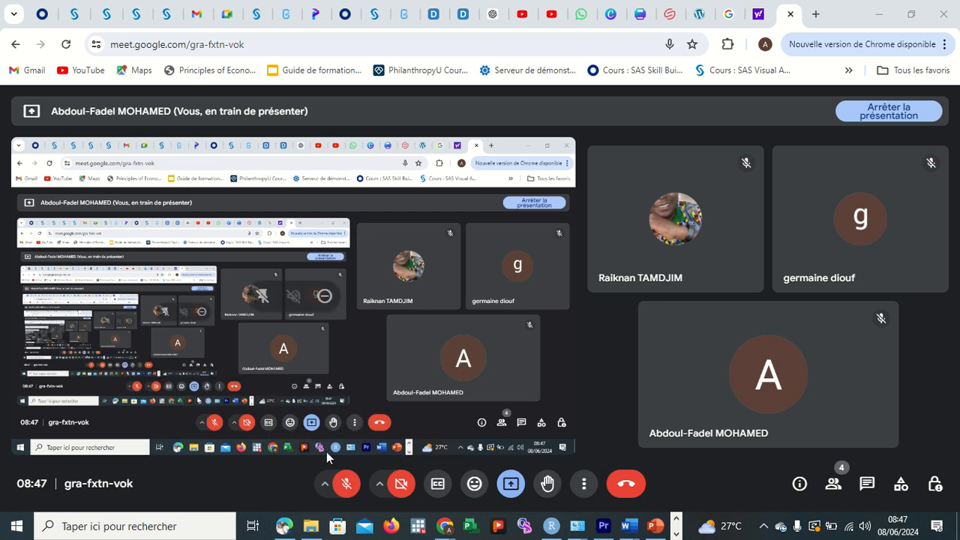
left_click(346, 483)
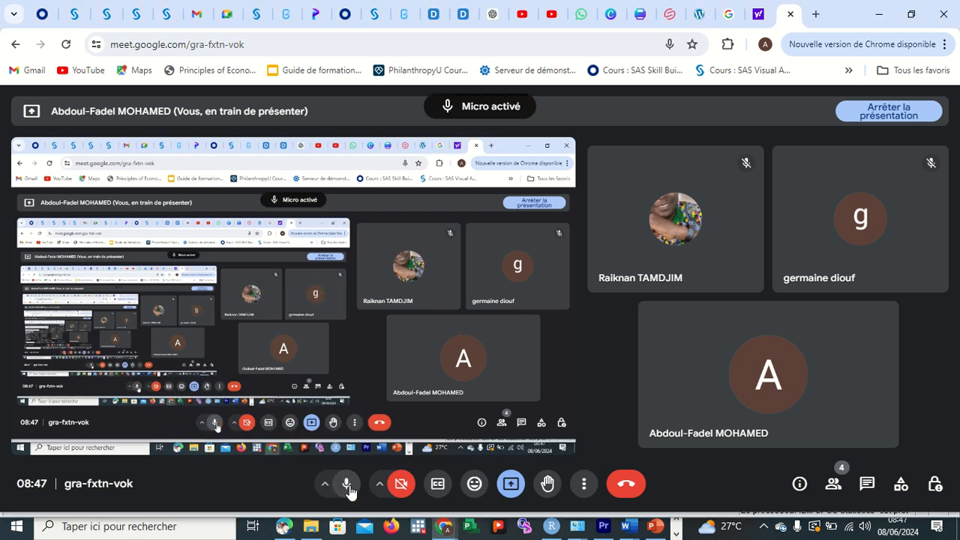
left_click(879, 14)
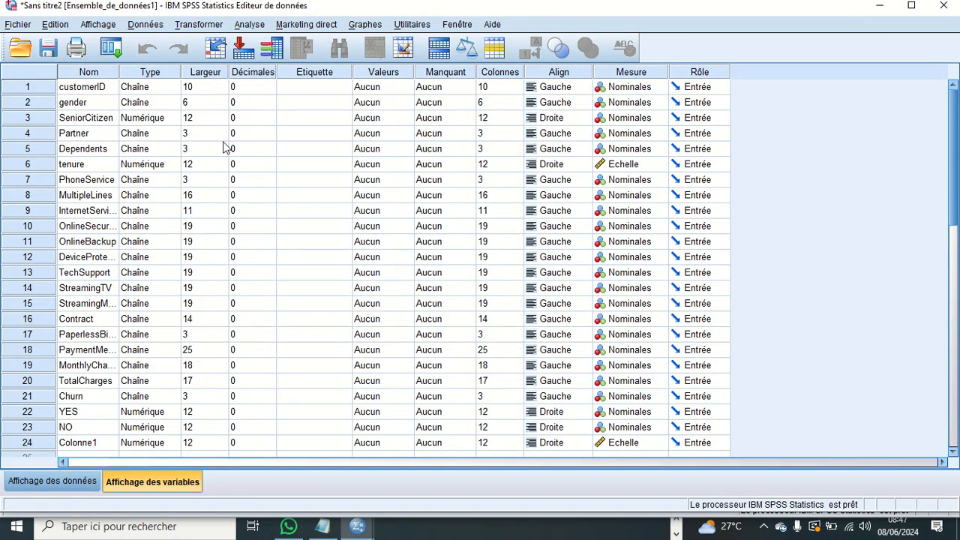
- View the value label settings of customerID and close them without defining any label
left_click(384, 88)
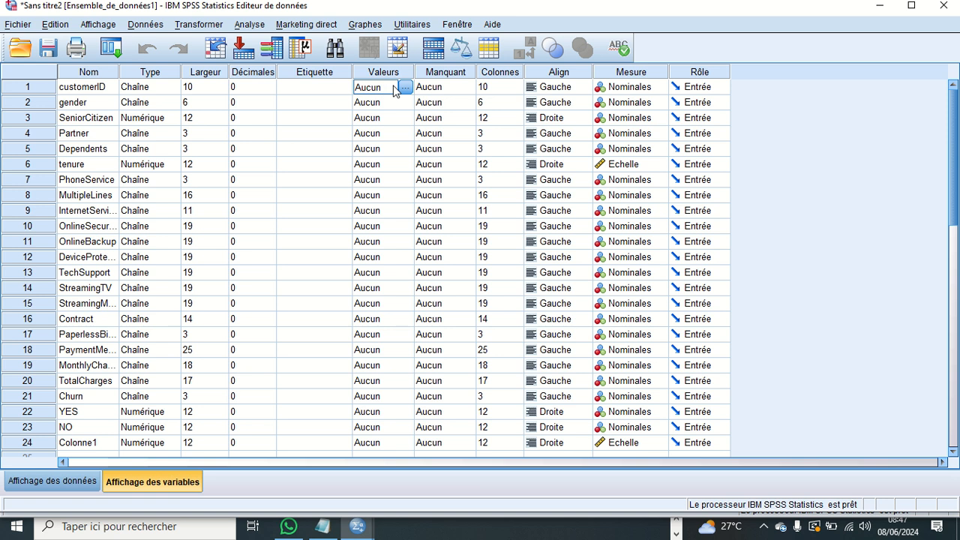
left_click(403, 87)
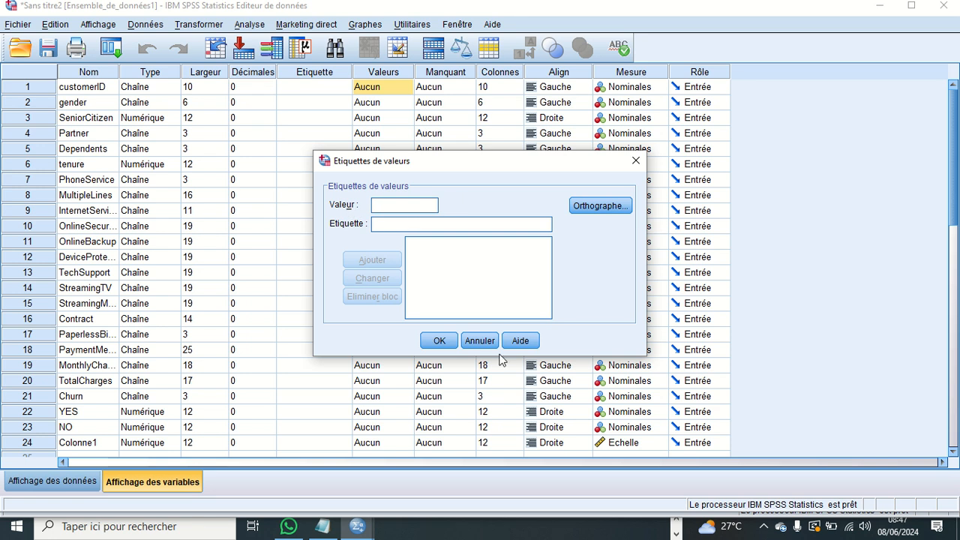
left_click(636, 161)
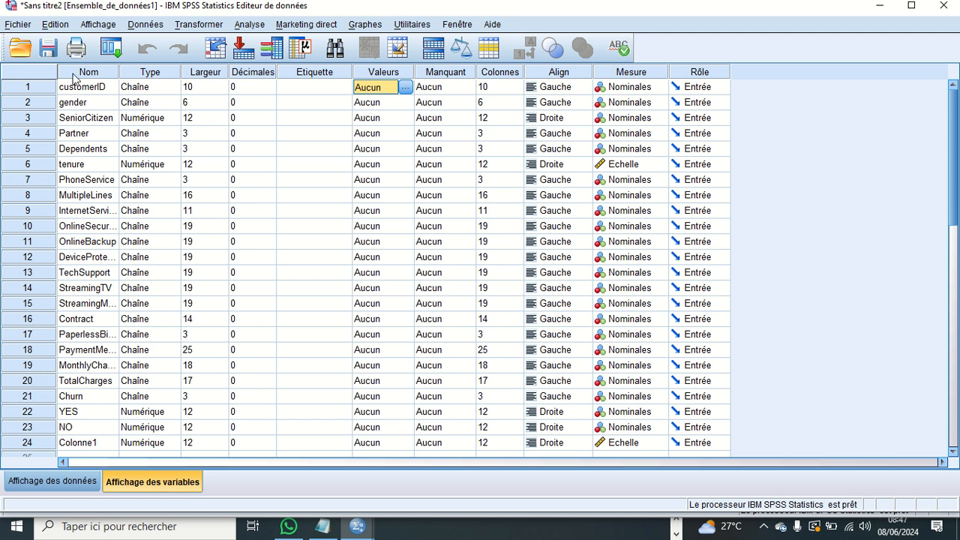
- Insert a new variable before customerID in the variable view
left_click(31, 25)
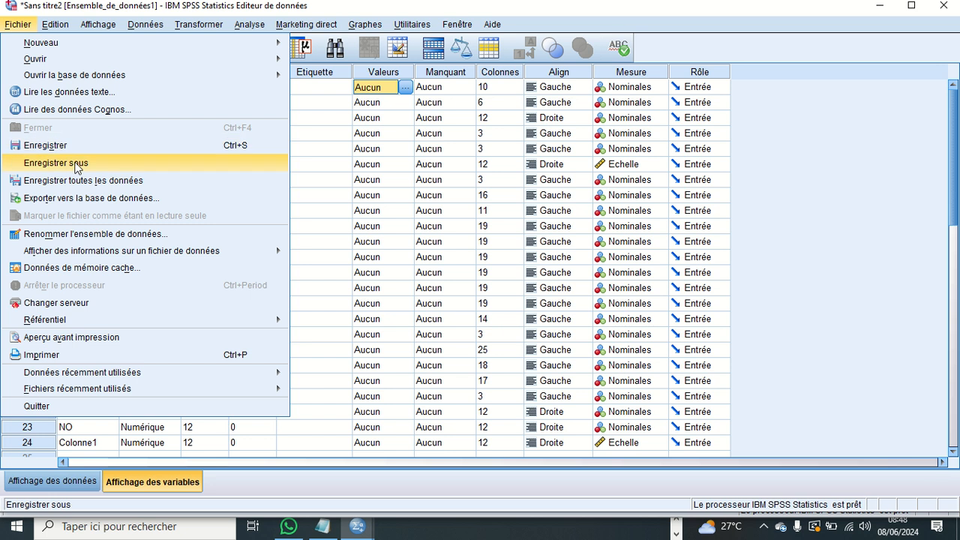
left_click(58, 26)
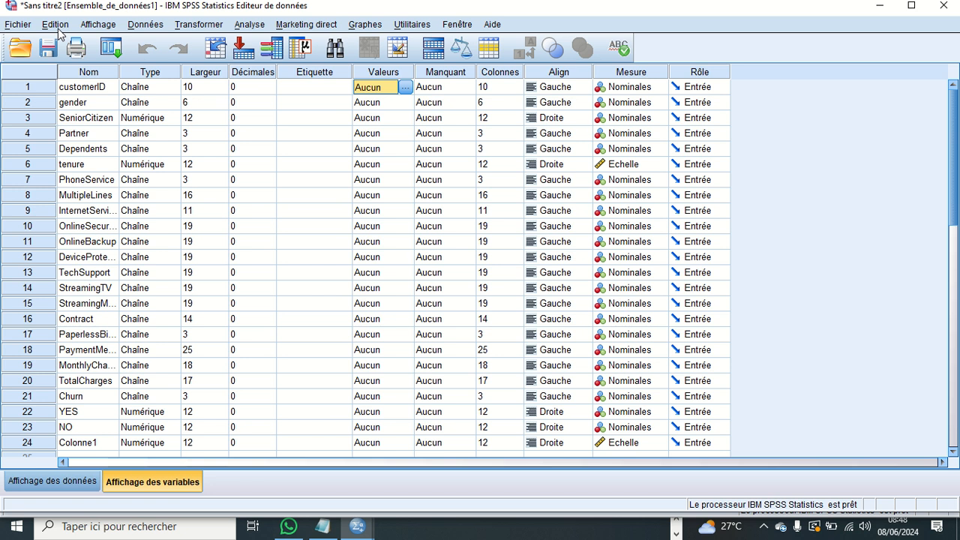
left_click(55, 27)
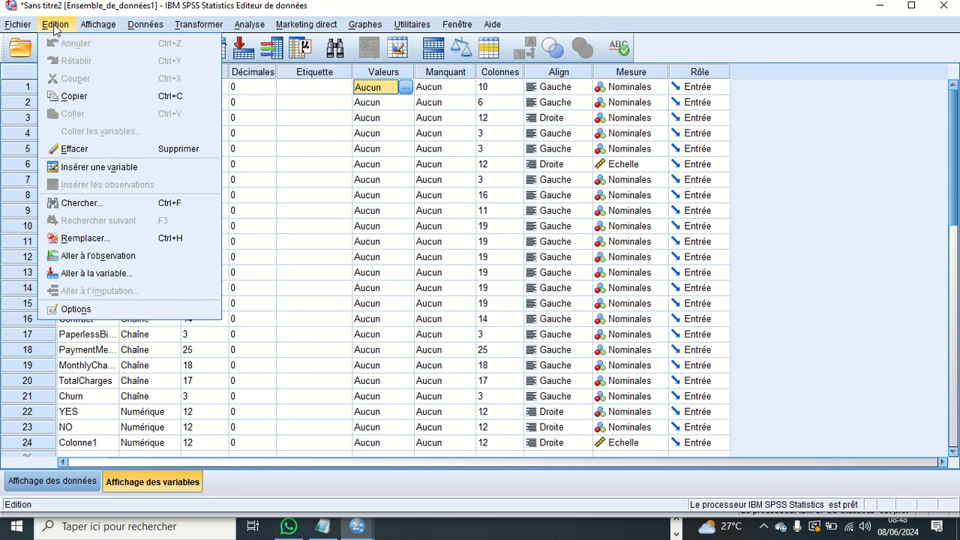
left_click(112, 173)
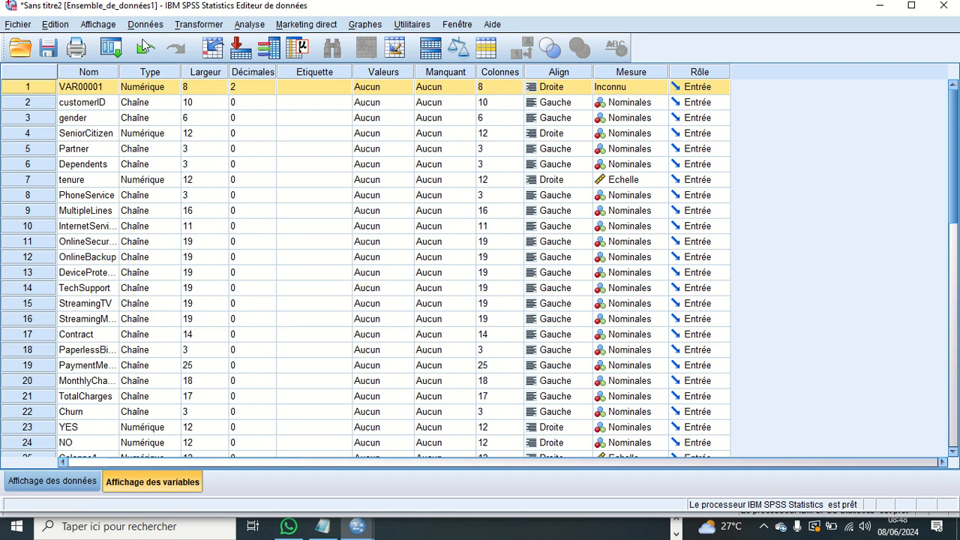
left_click(98, 25)
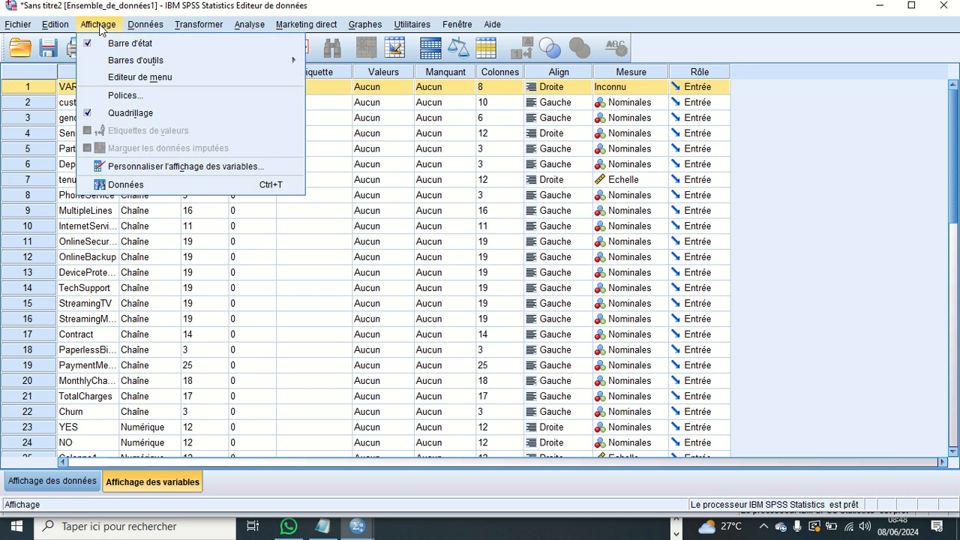
left_click(64, 25)
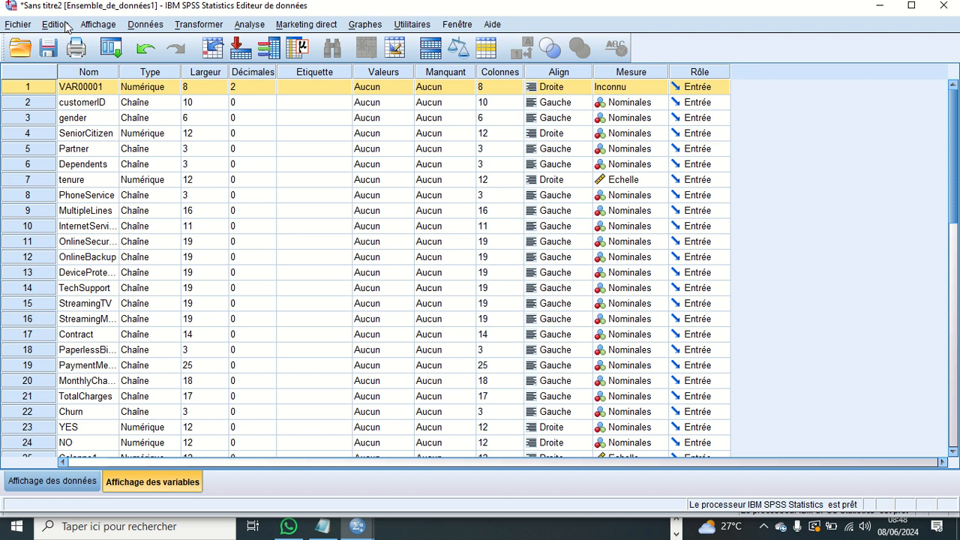
left_click(65, 27)
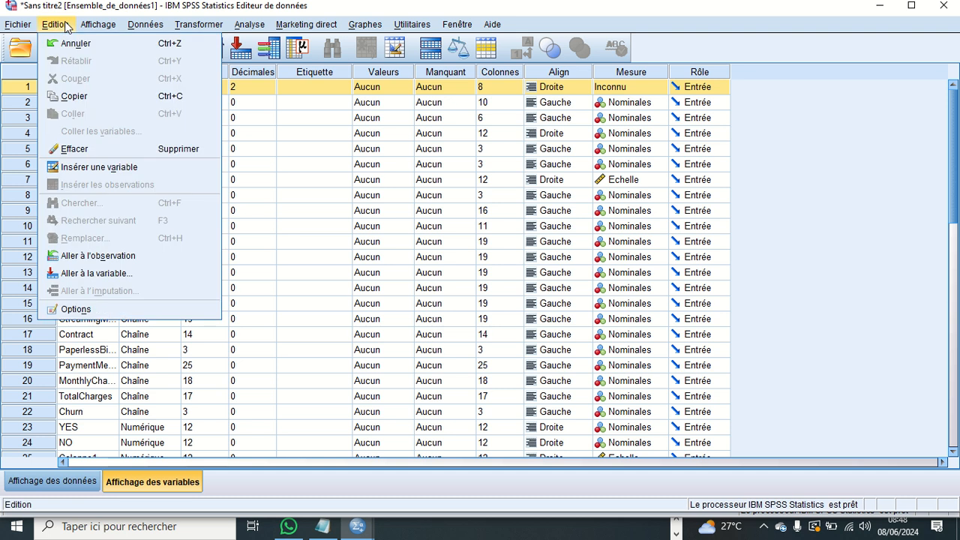
left_click(92, 27)
left_click(91, 28)
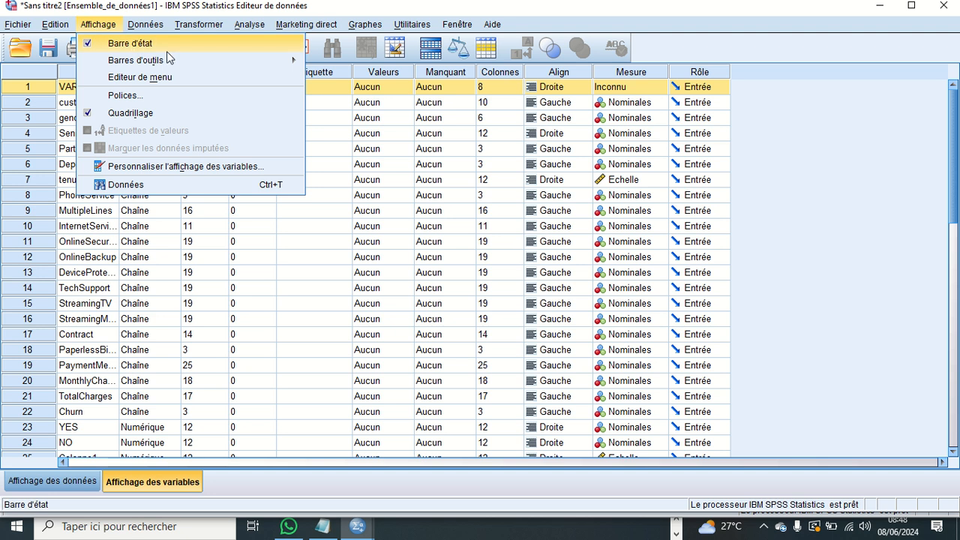
mouse_move(168, 57)
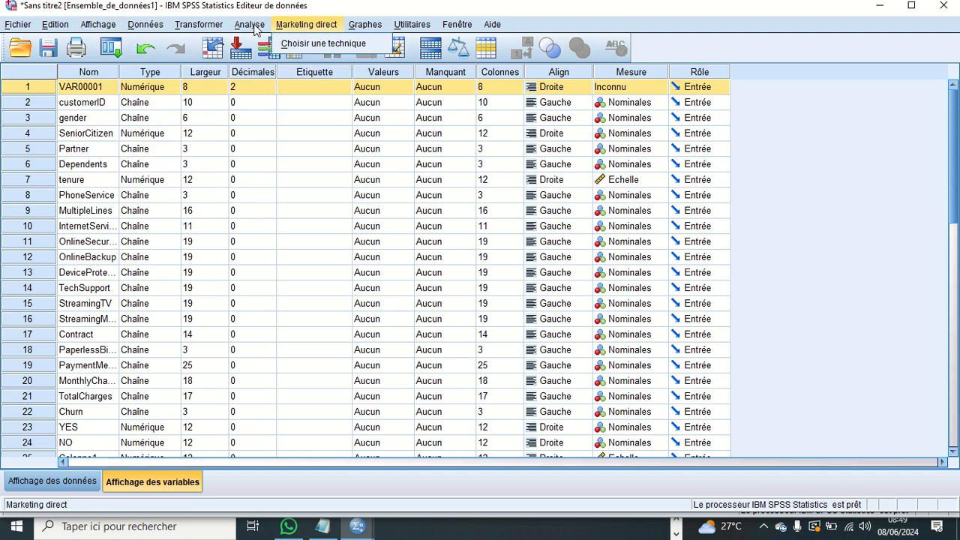
left_click(154, 25)
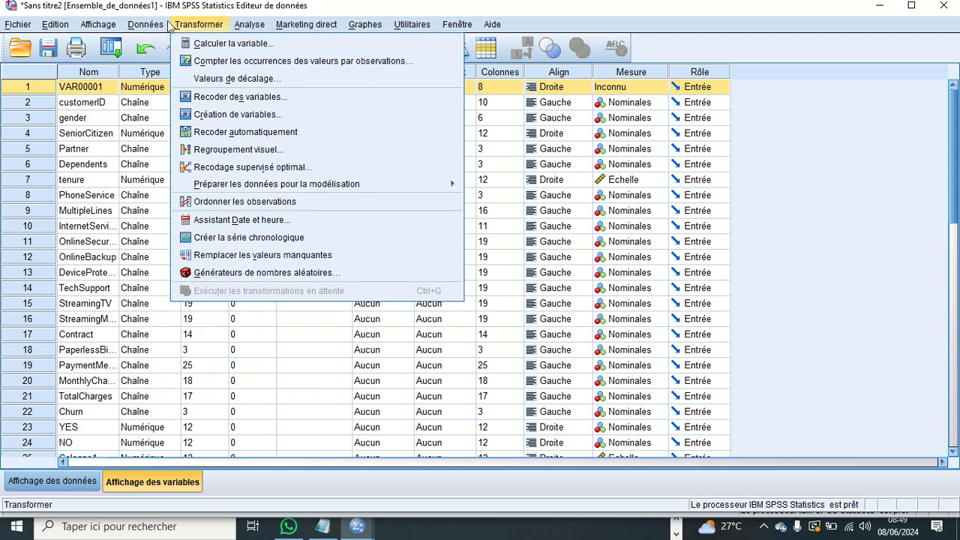
mouse_move(105, 30)
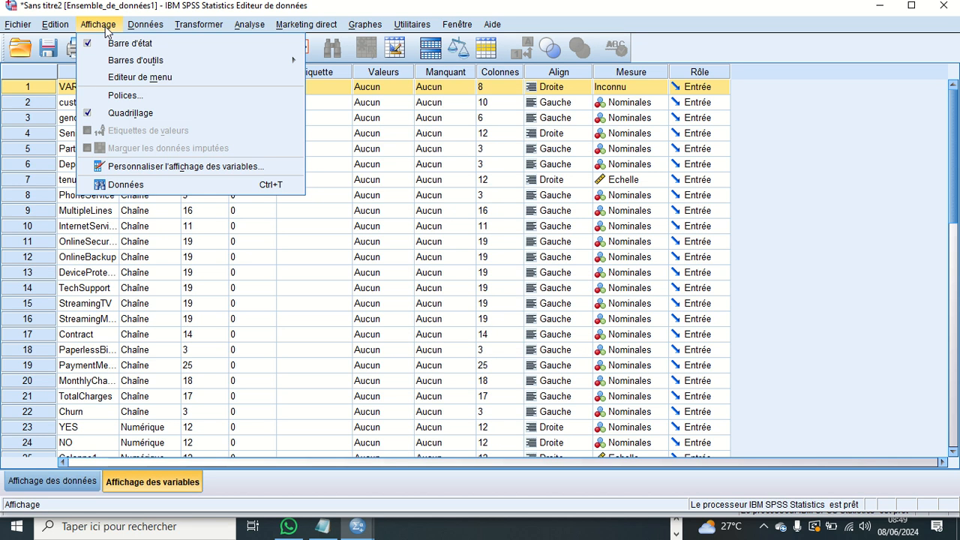
- Start defining variable properties and add gender to the variables to analyse
mouse_move(137, 26)
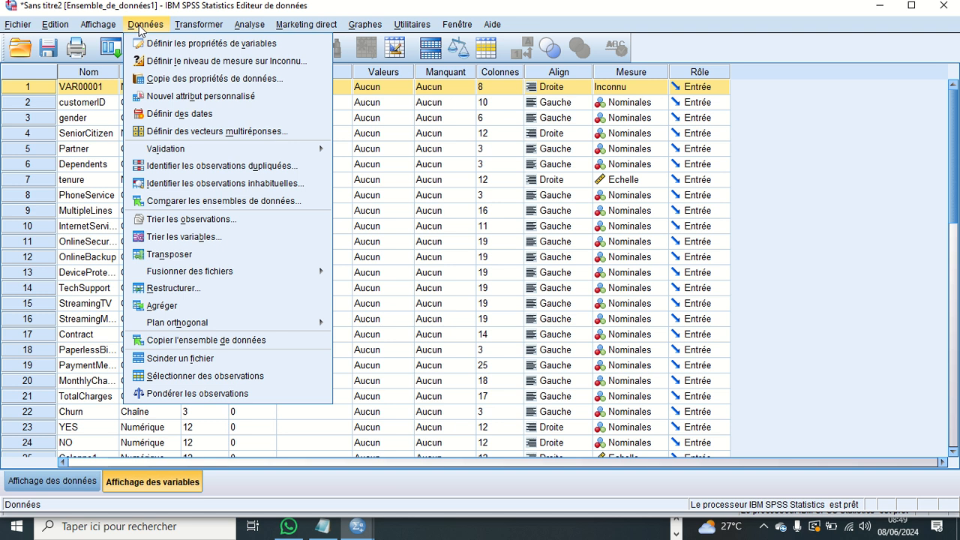
left_click(180, 43)
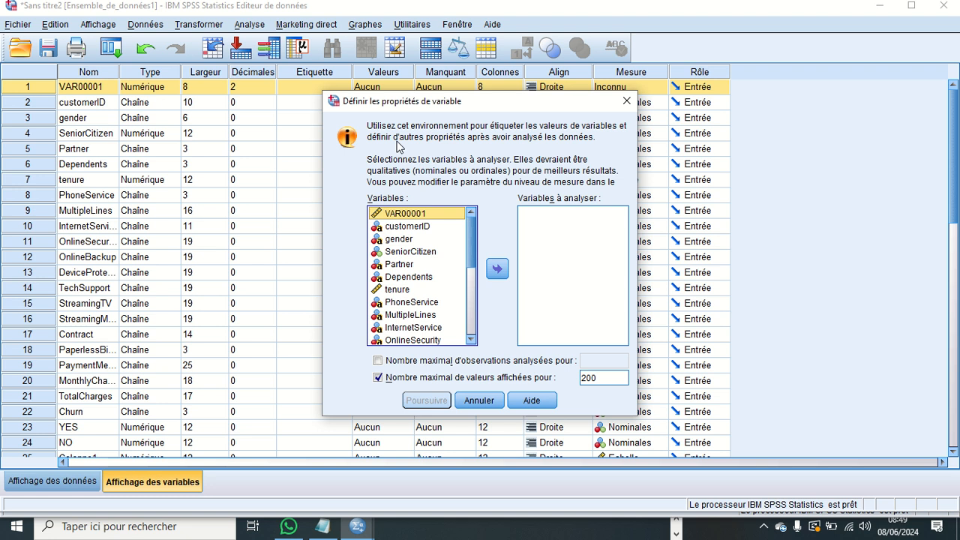
mouse_move(470, 247)
left_mouse_down()
mouse_move(471, 321)
mouse_move(469, 239)
left_mouse_up()
left_click(410, 251)
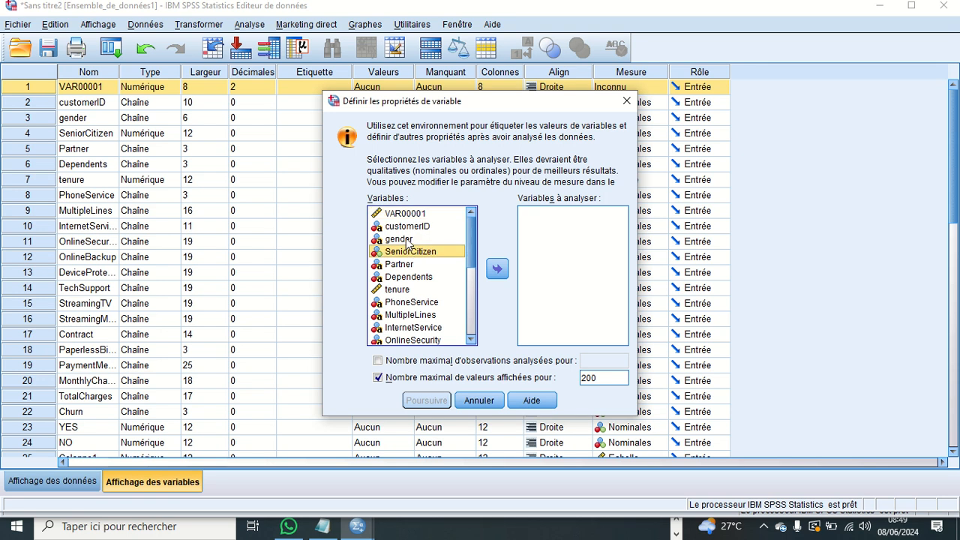
left_click(409, 239)
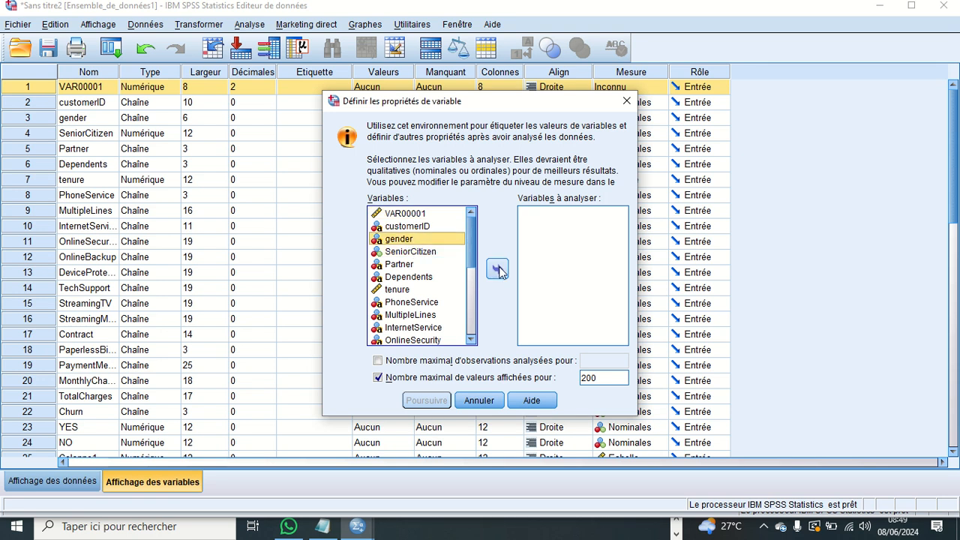
left_click(501, 274)
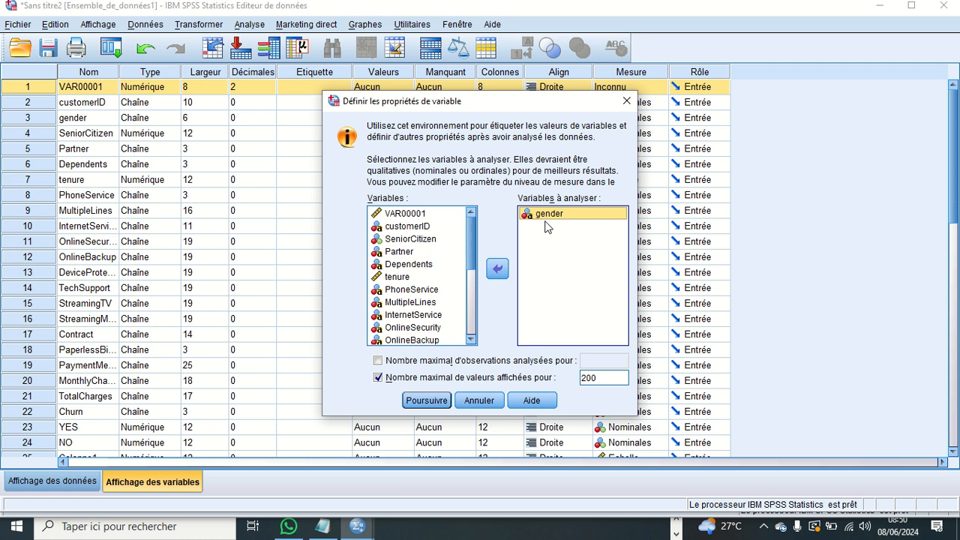
- Scan the gender variable and review the available options for its measurement level, role and type
left_click(439, 399)
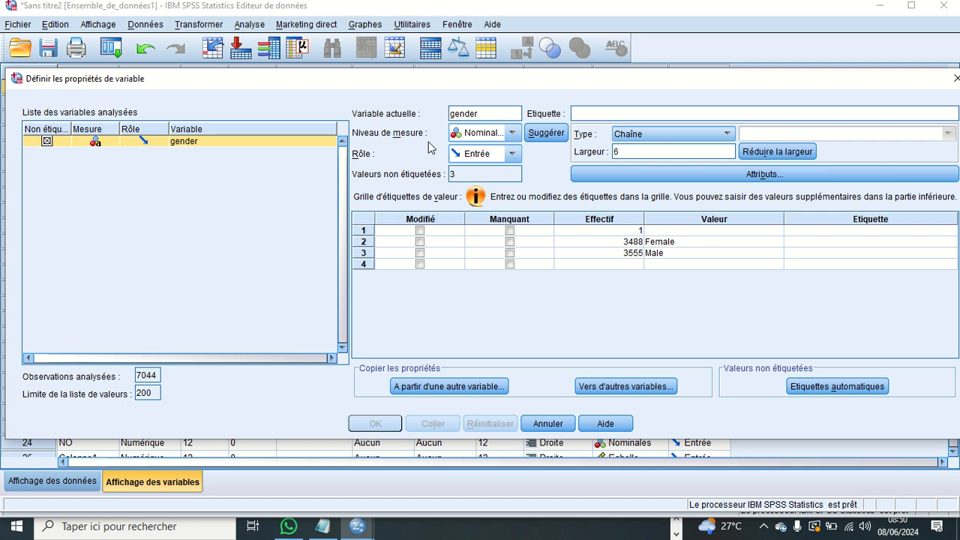
left_click(513, 133)
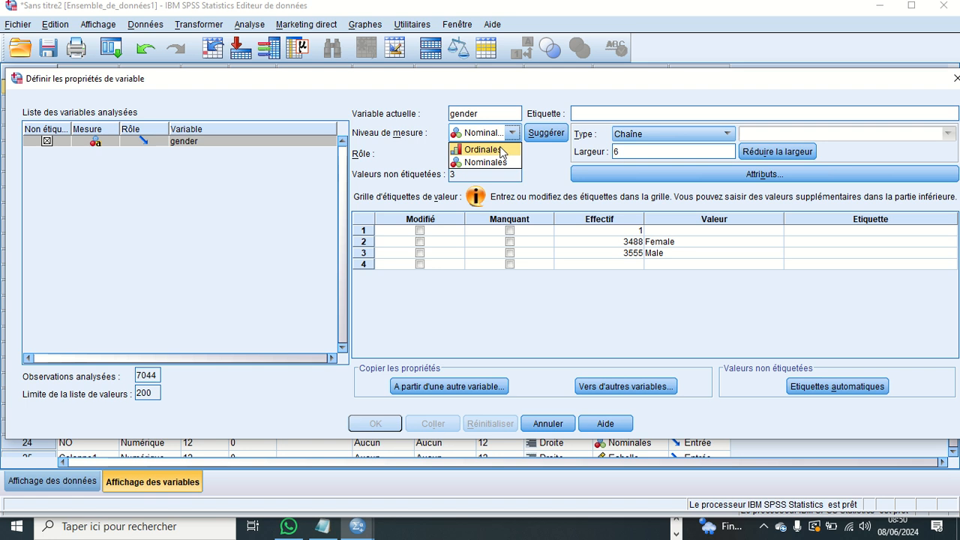
left_click(513, 135)
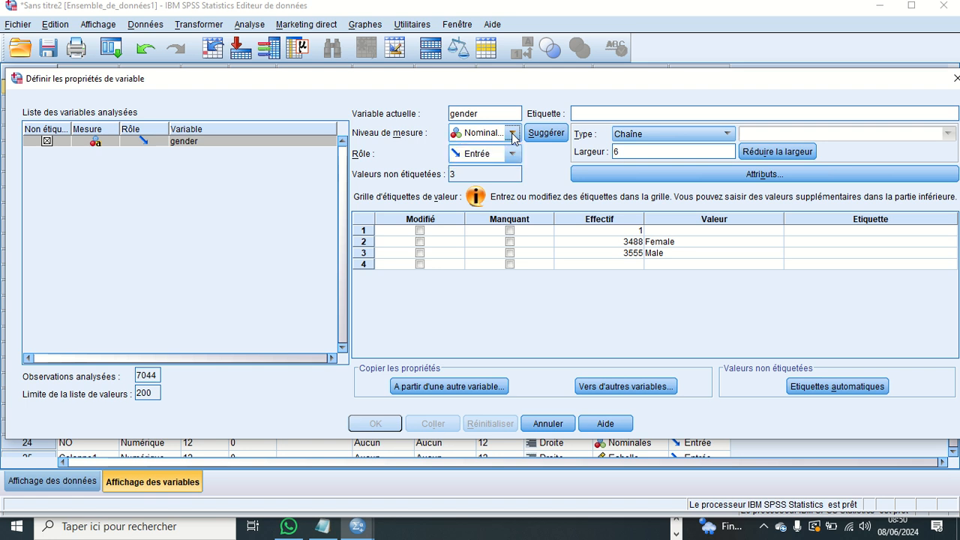
left_click(513, 154)
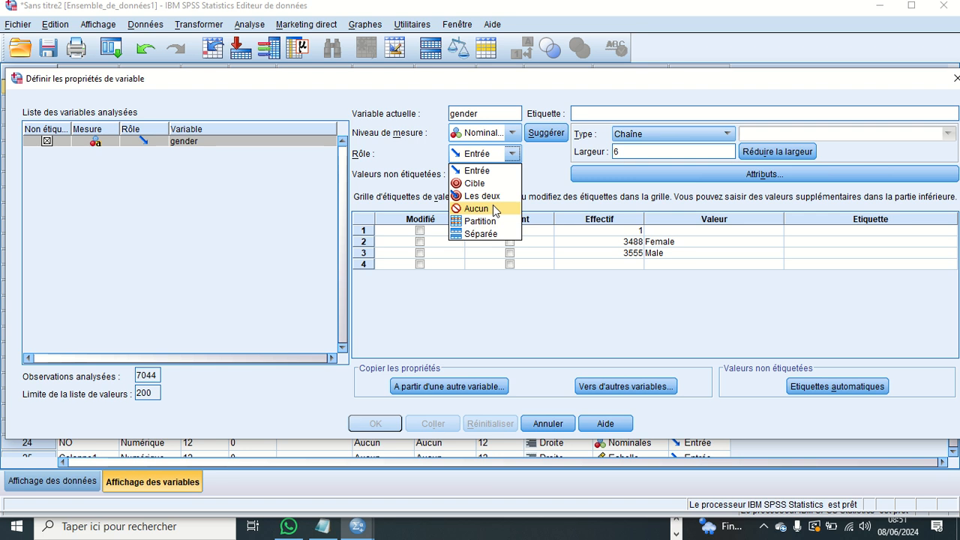
left_click(546, 153)
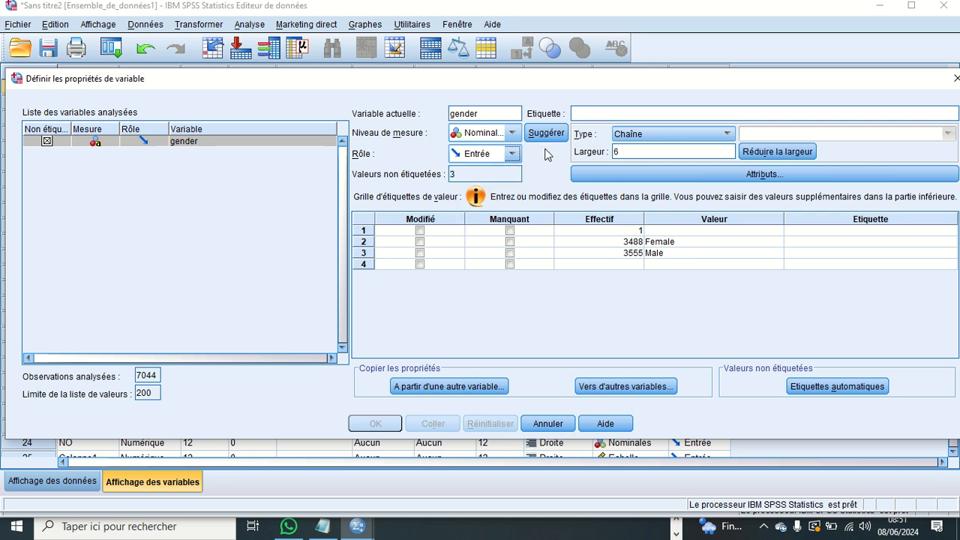
left_click(699, 137)
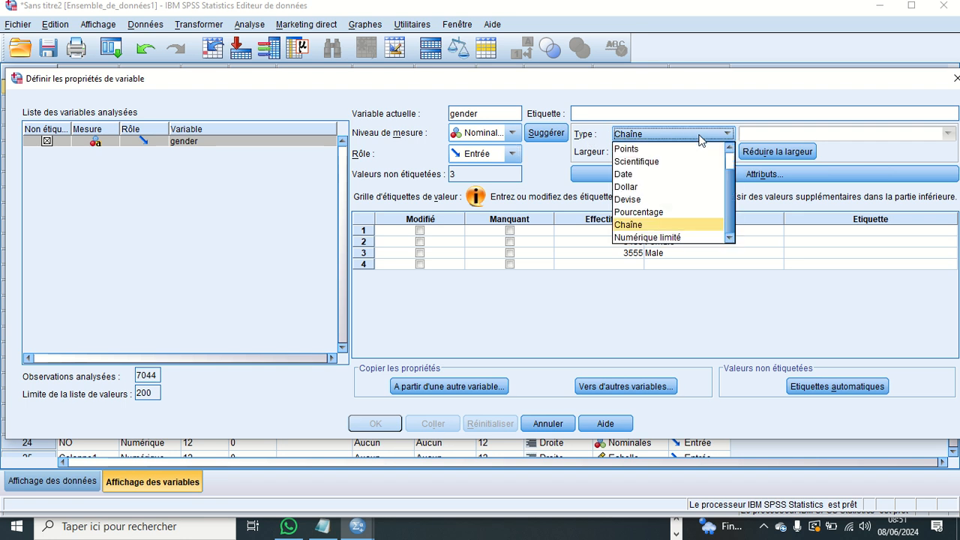
left_click(699, 138)
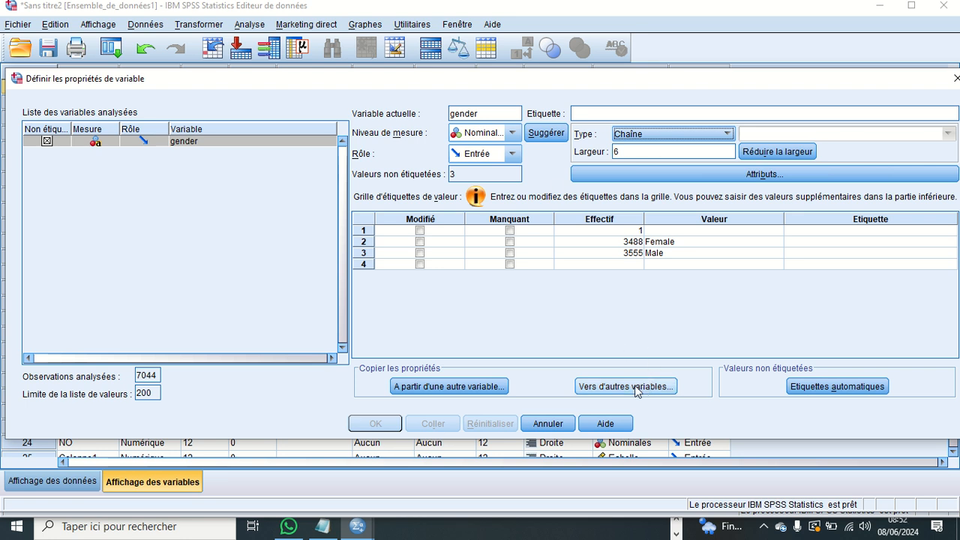
- View the options for copying properties from another variable and to other variables, closing each without copying
left_click(467, 389)
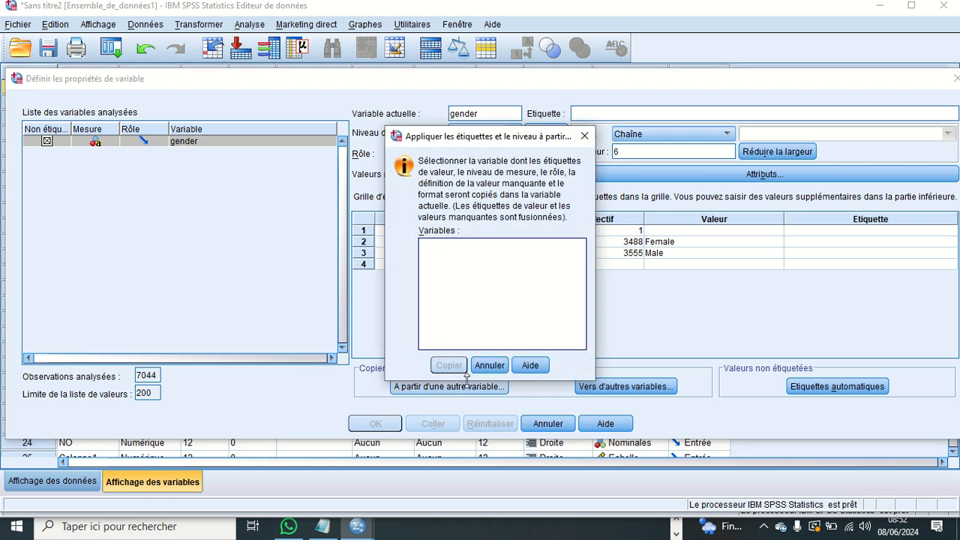
left_click(494, 366)
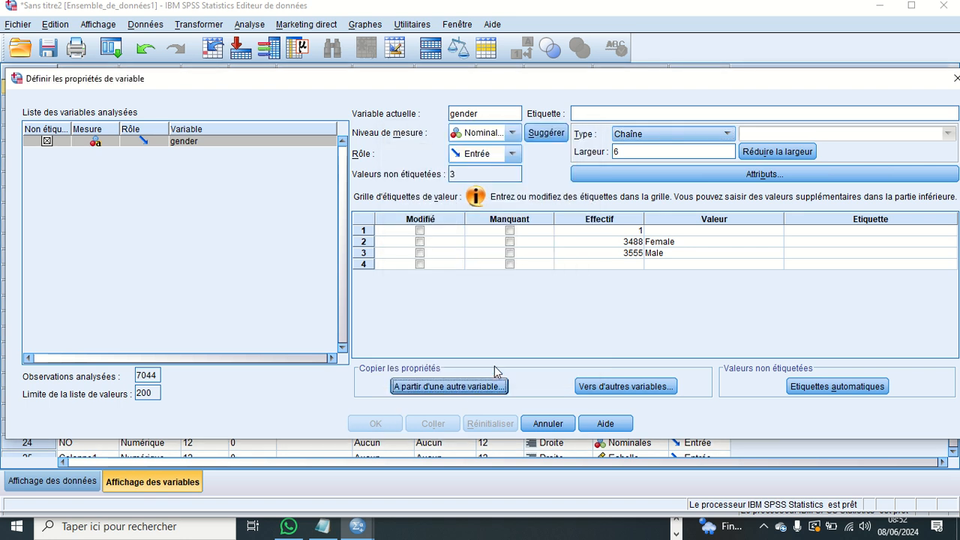
left_click(620, 387)
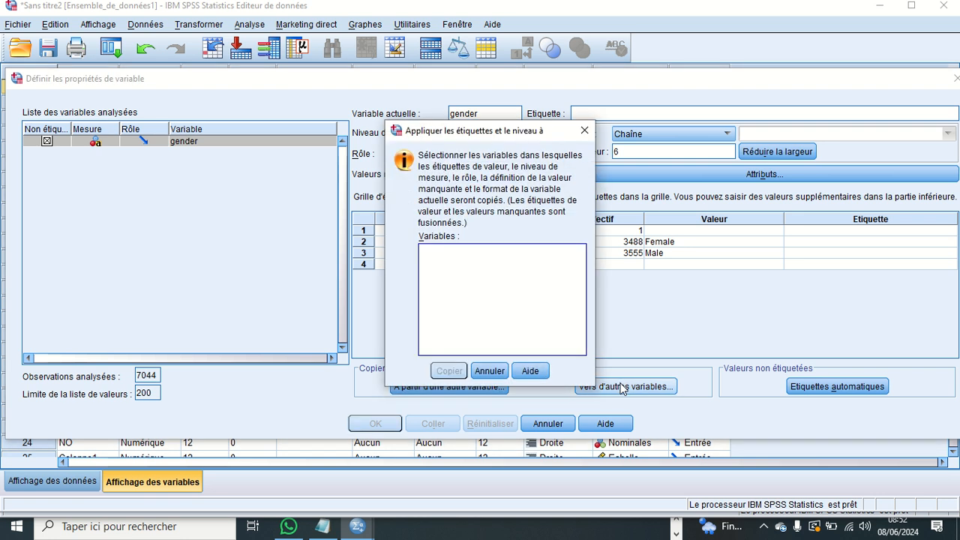
left_click(483, 370)
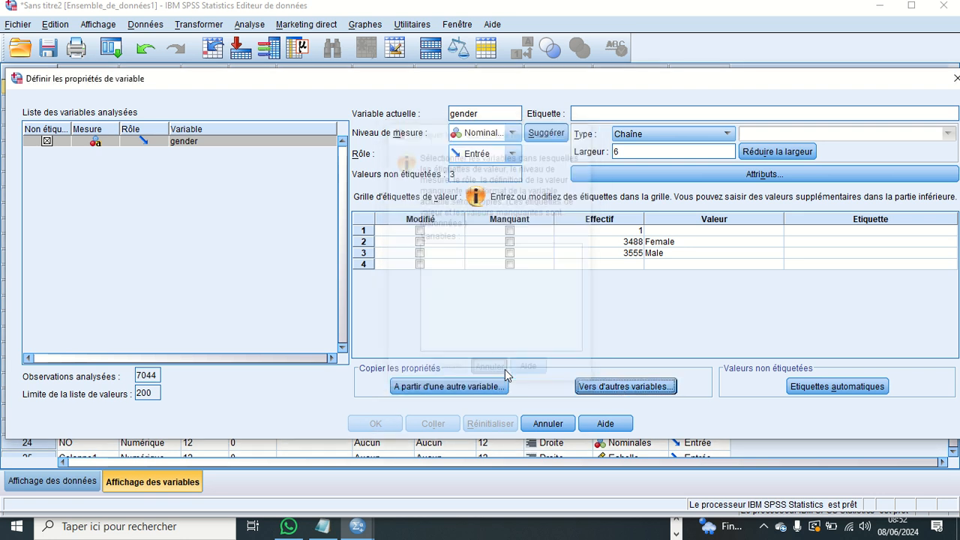
- Generate automatic value labels for gender, apply the variable properties, and return from the output viewer to the data editor
left_click(852, 387)
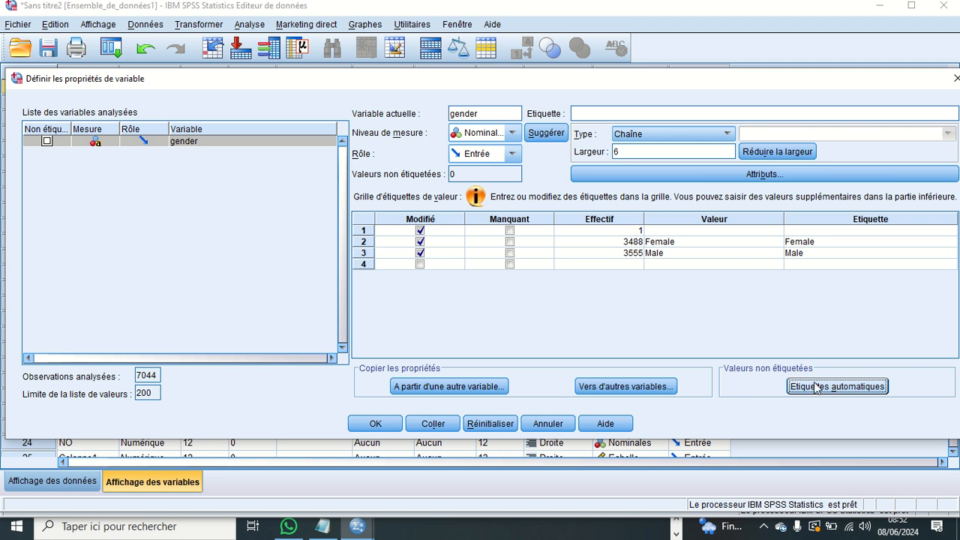
left_click(374, 424)
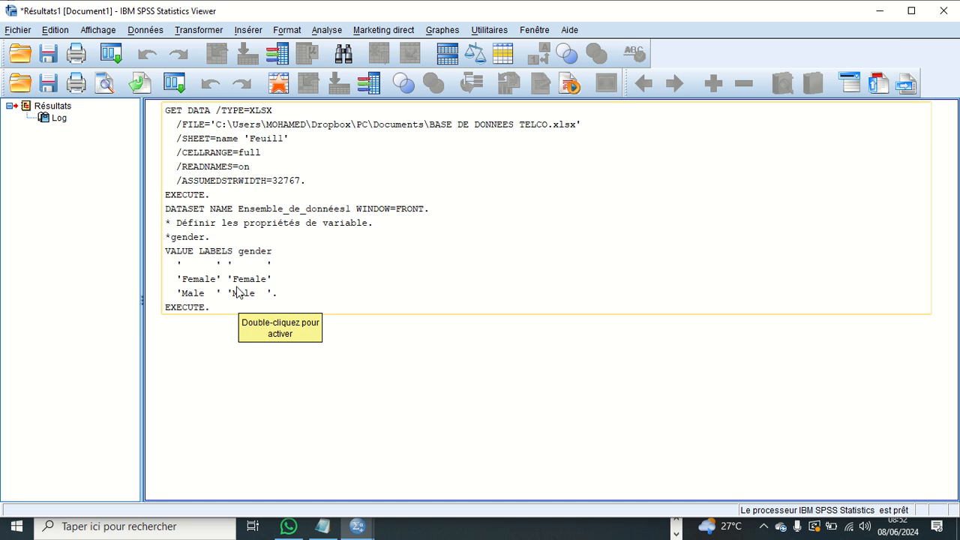
left_click(188, 326)
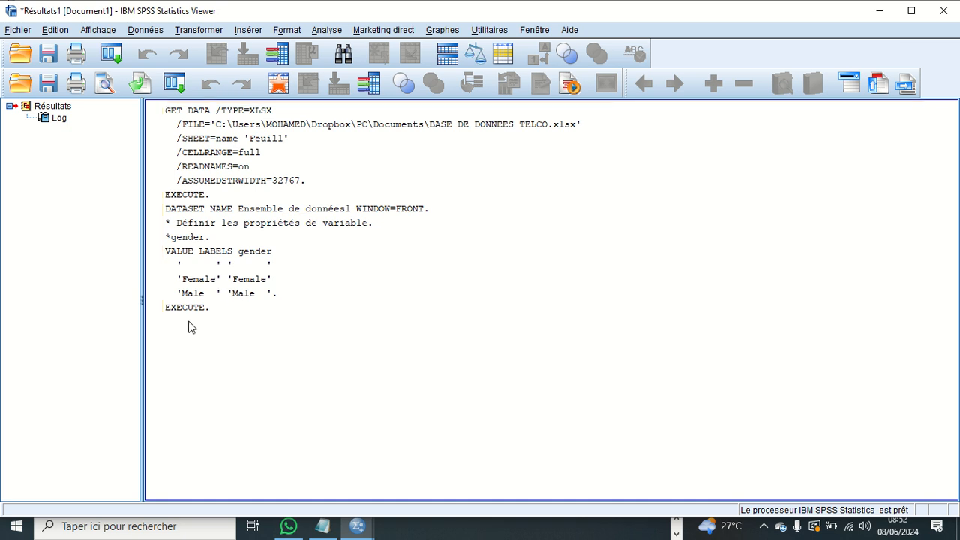
mouse_move(357, 525)
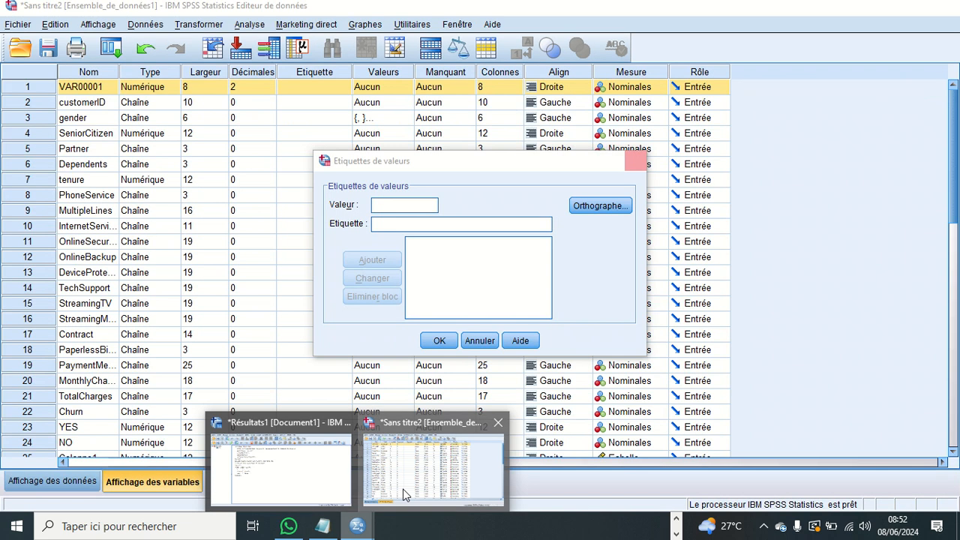
left_click(403, 489)
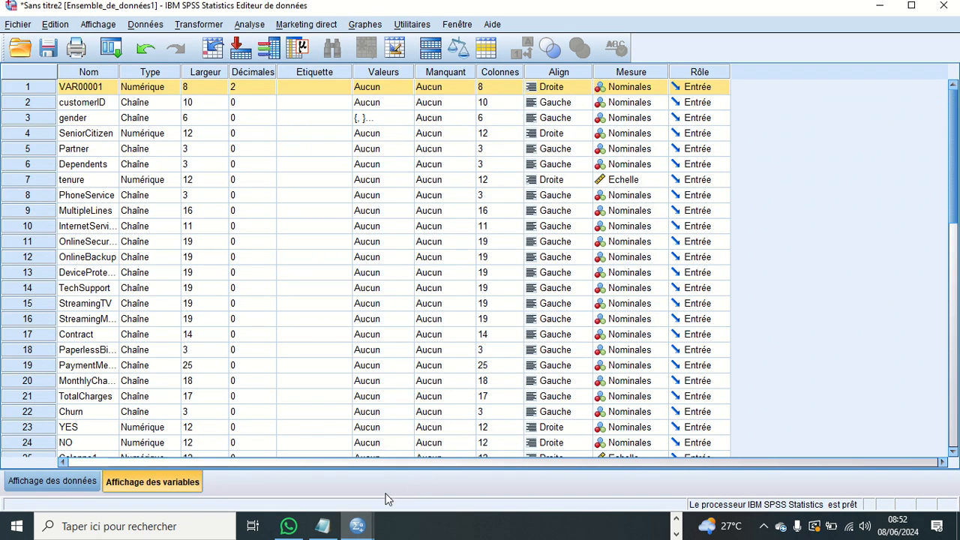
- Switch to the Meet call in Chrome to check it, and return to the SPSS data editor's variable view
left_click(676, 533)
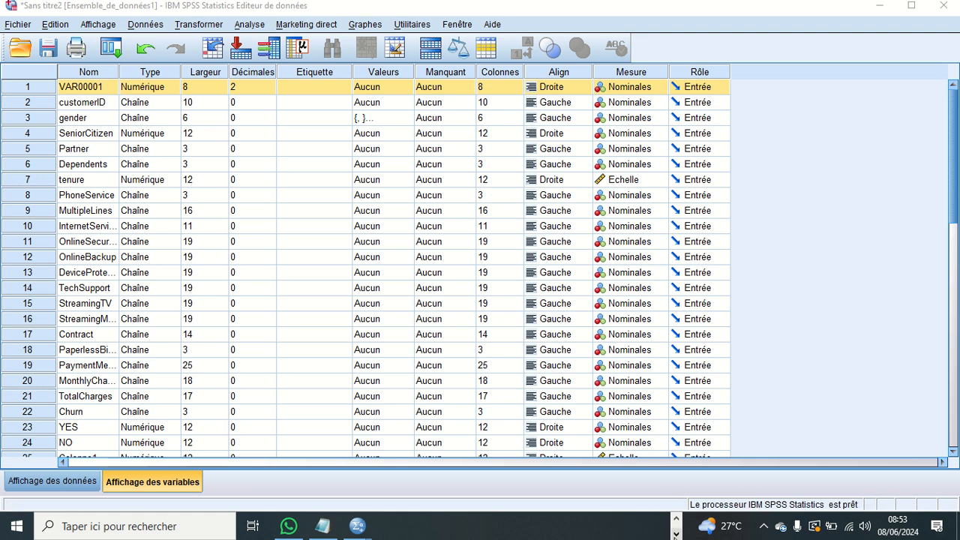
left_click(676, 518)
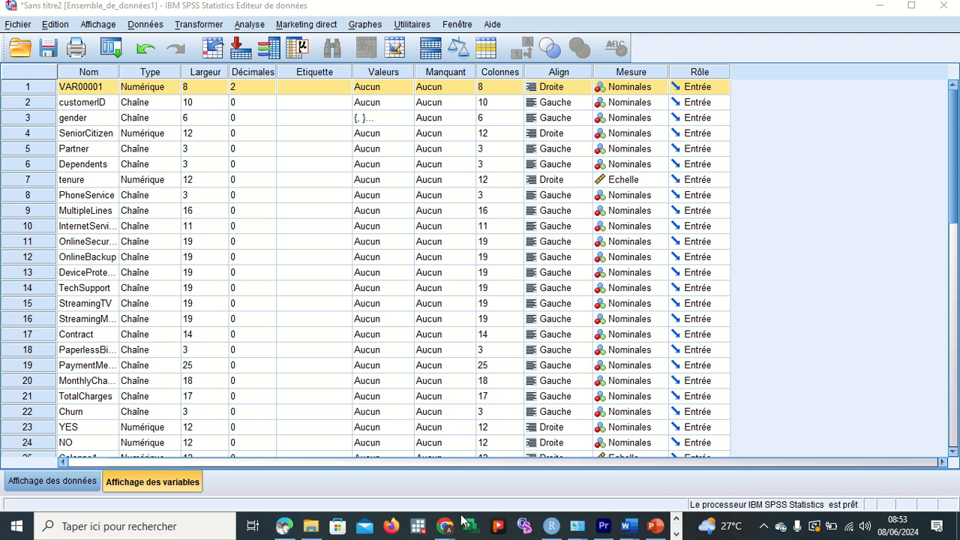
mouse_move(446, 525)
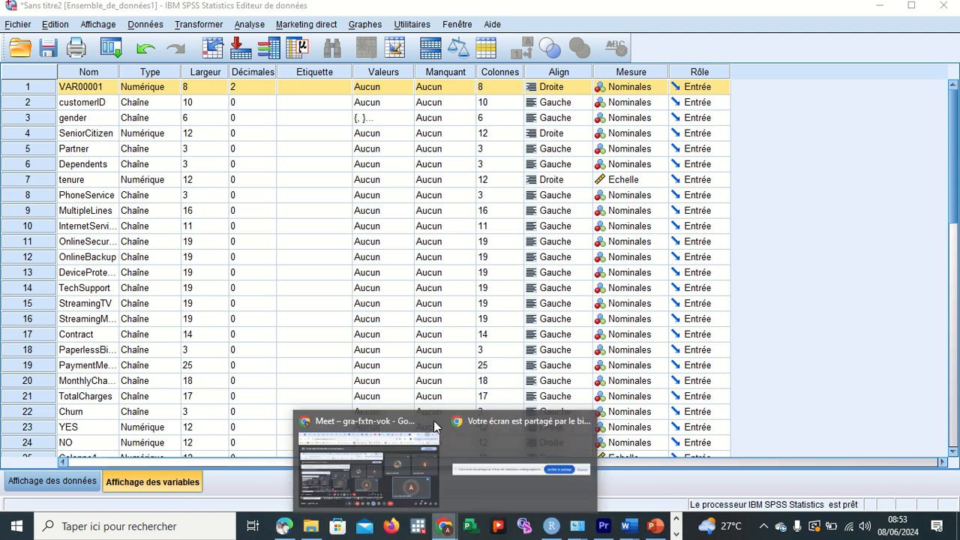
left_click(388, 500)
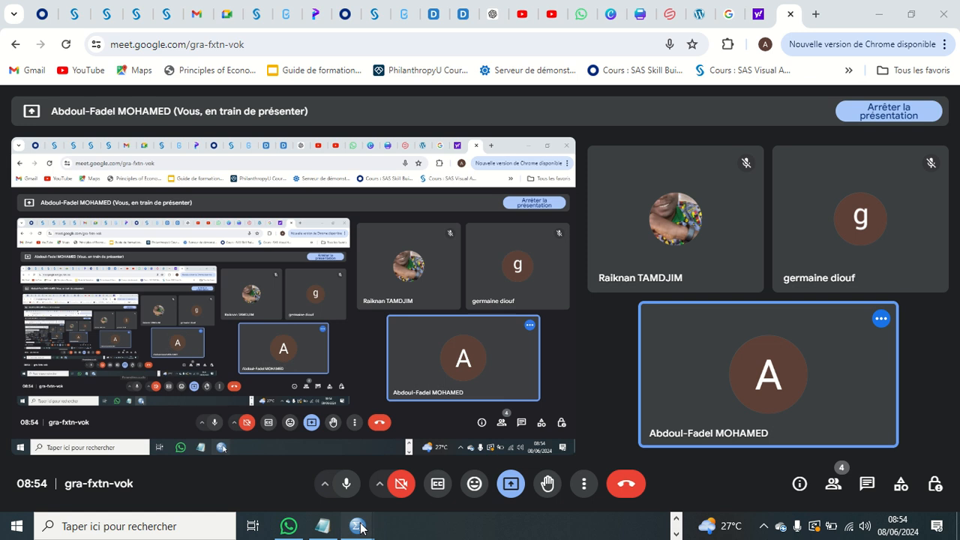
mouse_move(360, 528)
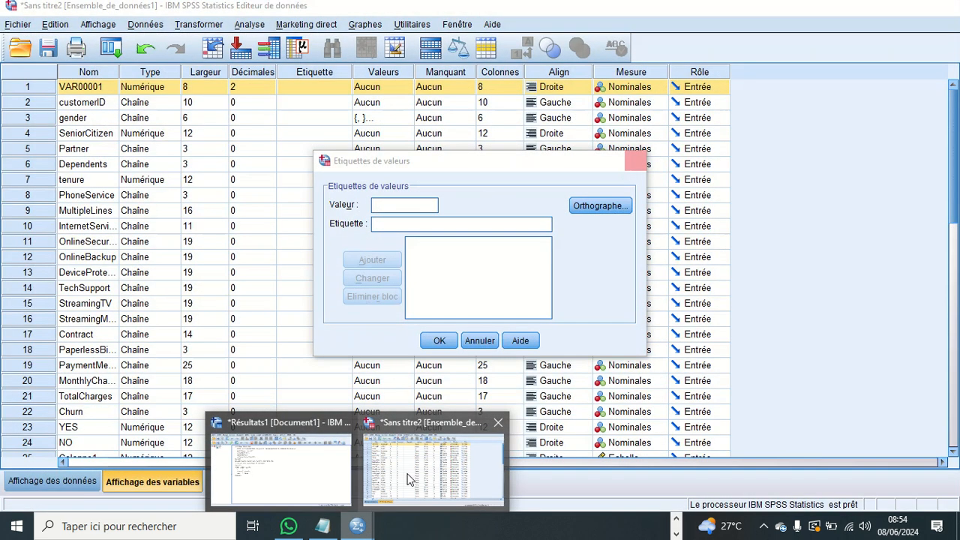
left_click(407, 478)
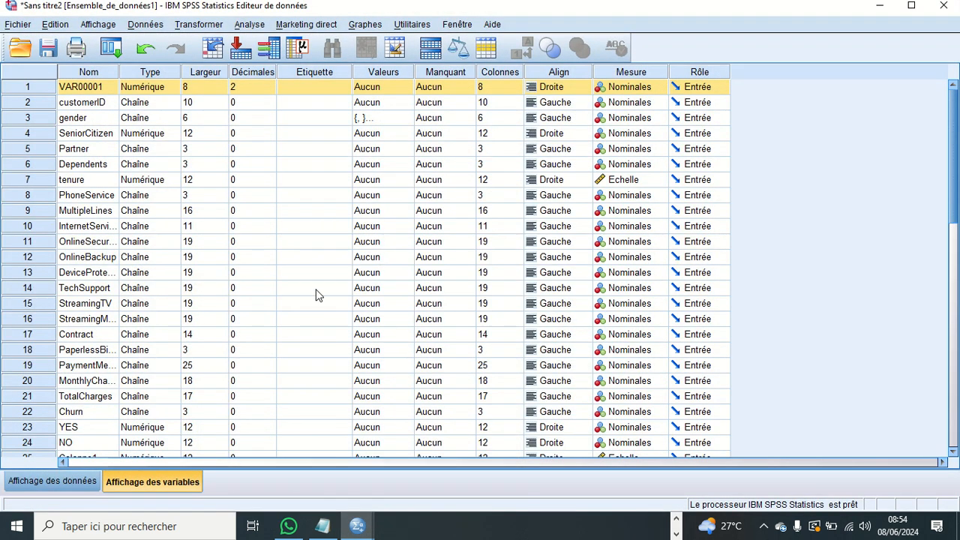
scroll(316, 295, "down", 3)
scroll(316, 295, "up", 3)
- Start merging files by adding observations and browse for an external SPSS Statistics data file
left_click(144, 27)
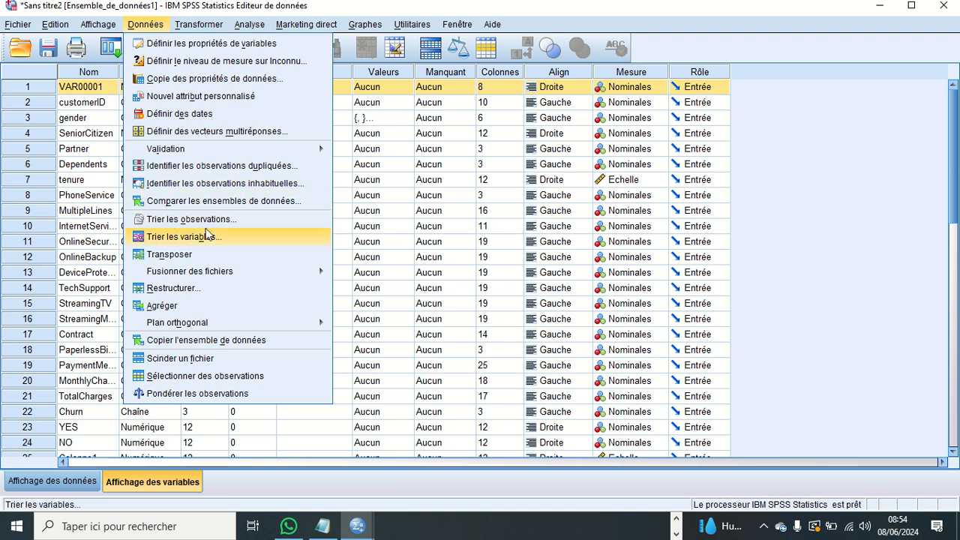
mouse_move(207, 275)
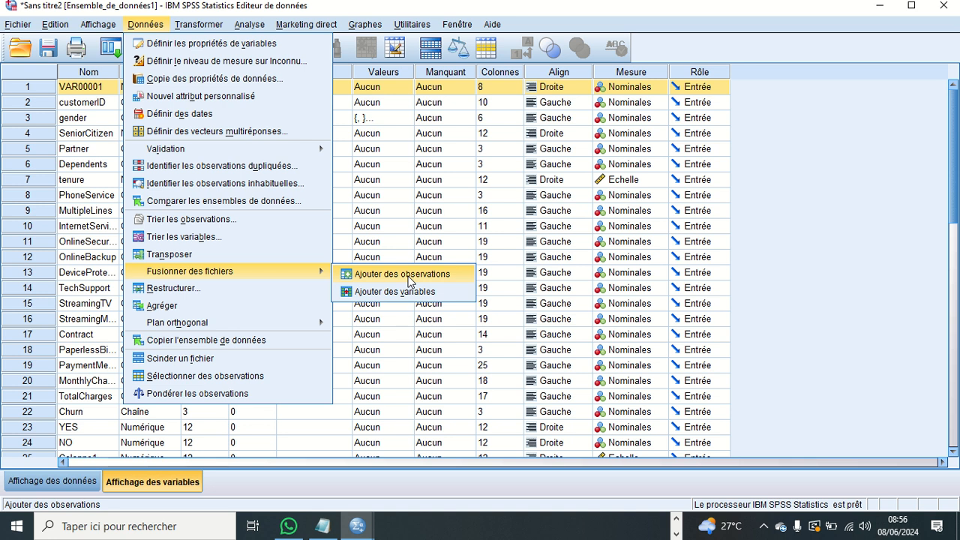
left_click(408, 279)
left_click(428, 283)
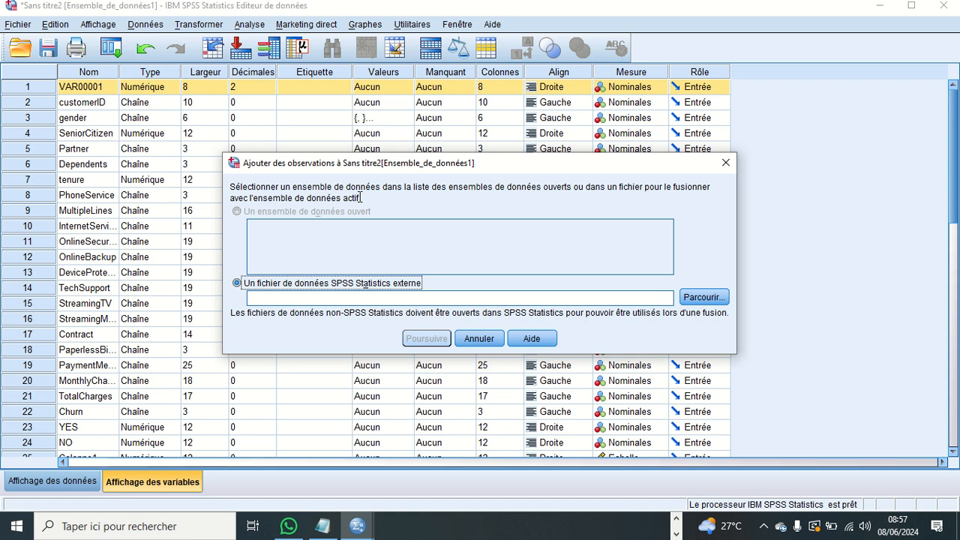
left_click(704, 297)
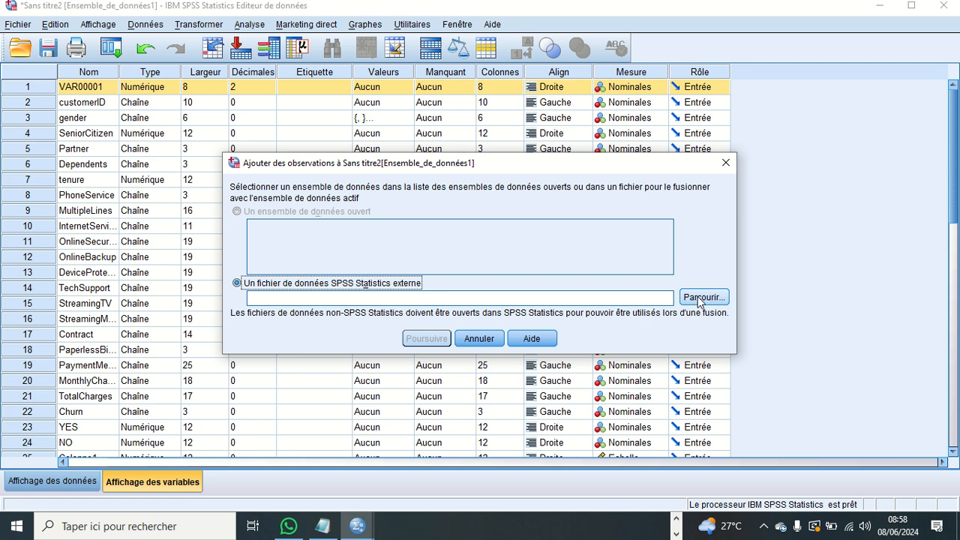
left_click(699, 300)
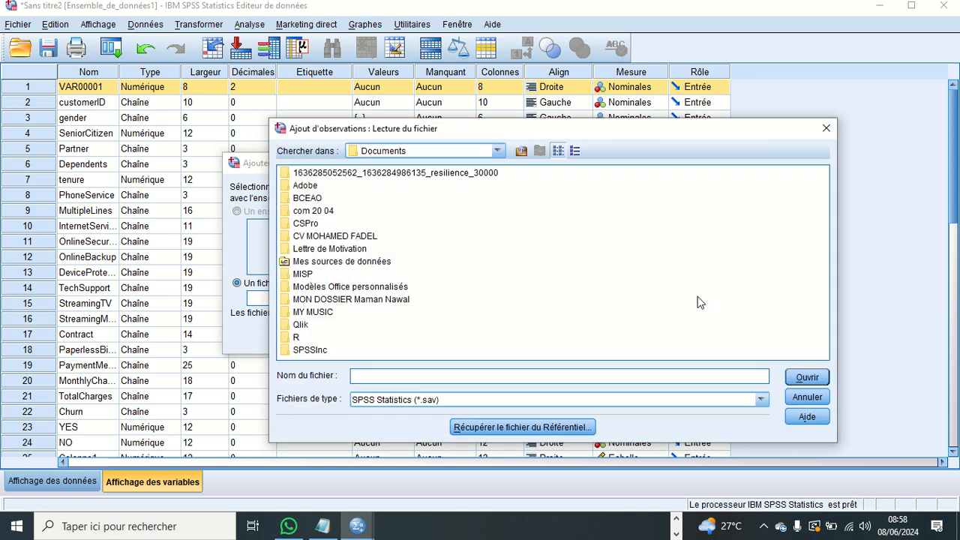
- Check which file types the observation merge accepts, and cancel both the file selection and the merge
left_click(761, 400)
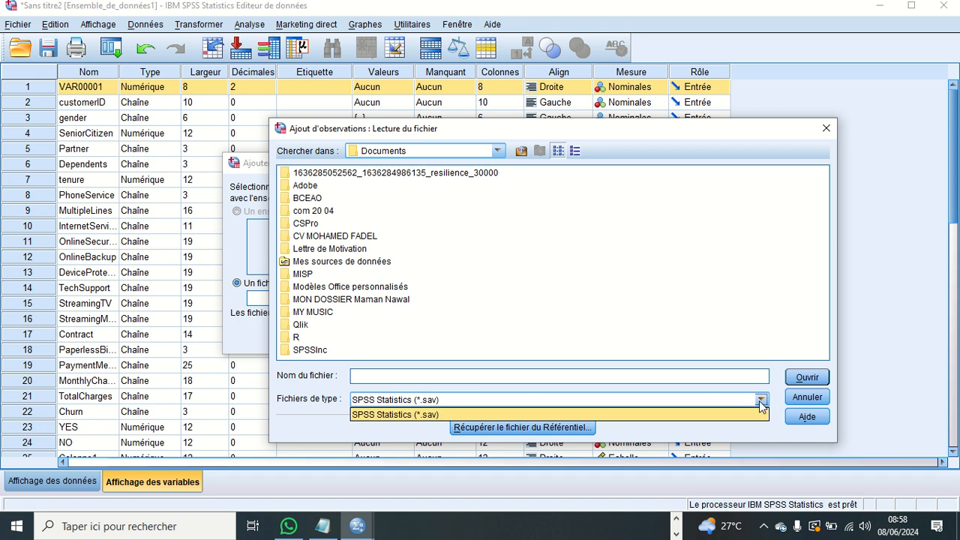
left_click(761, 402)
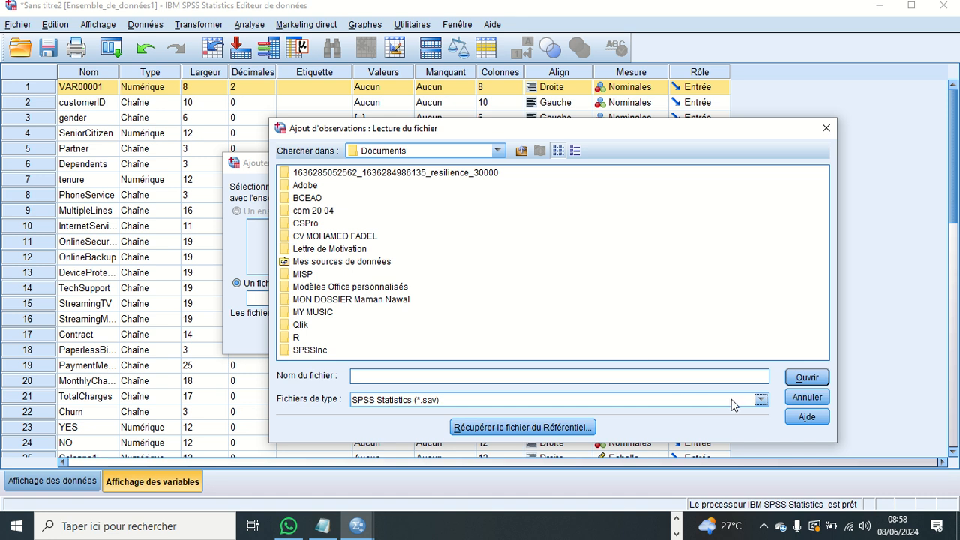
left_click(763, 401)
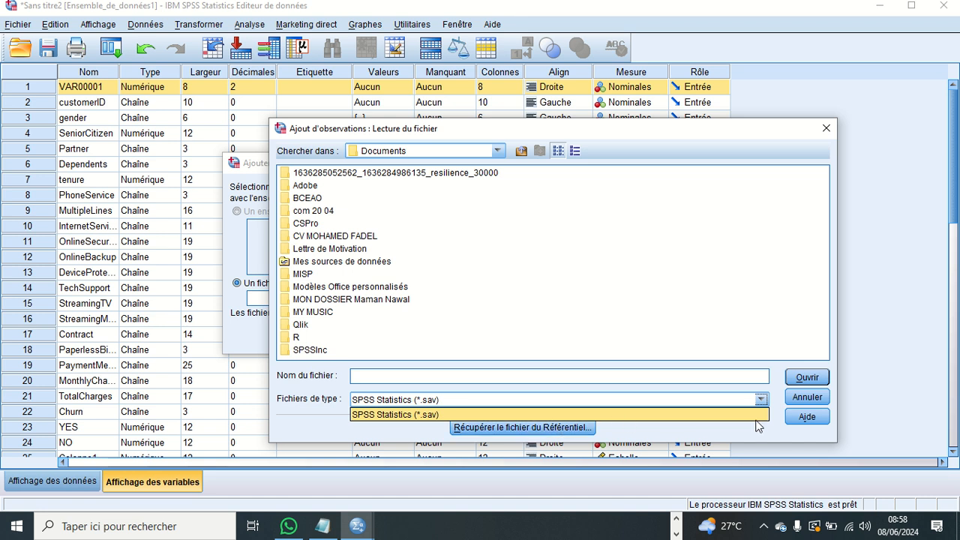
left_click(805, 398)
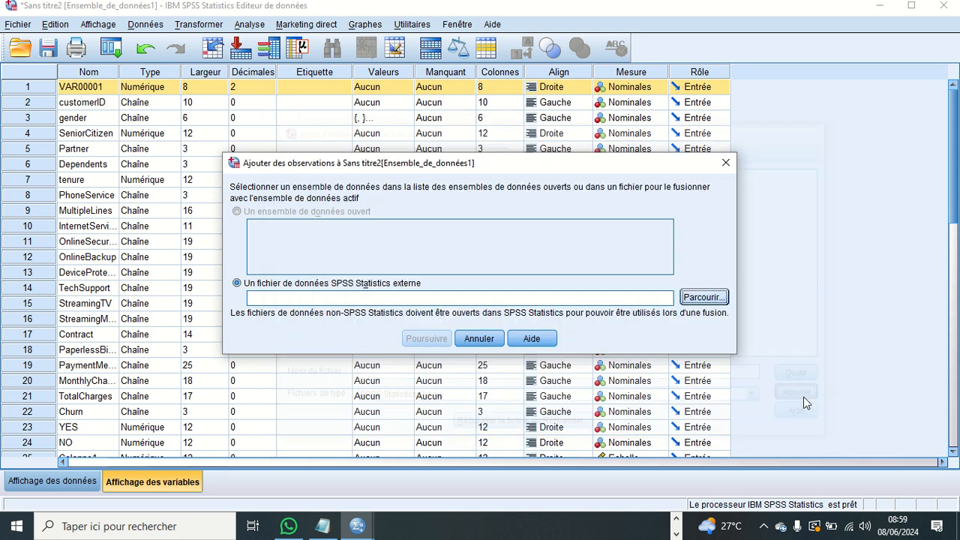
left_click(498, 339)
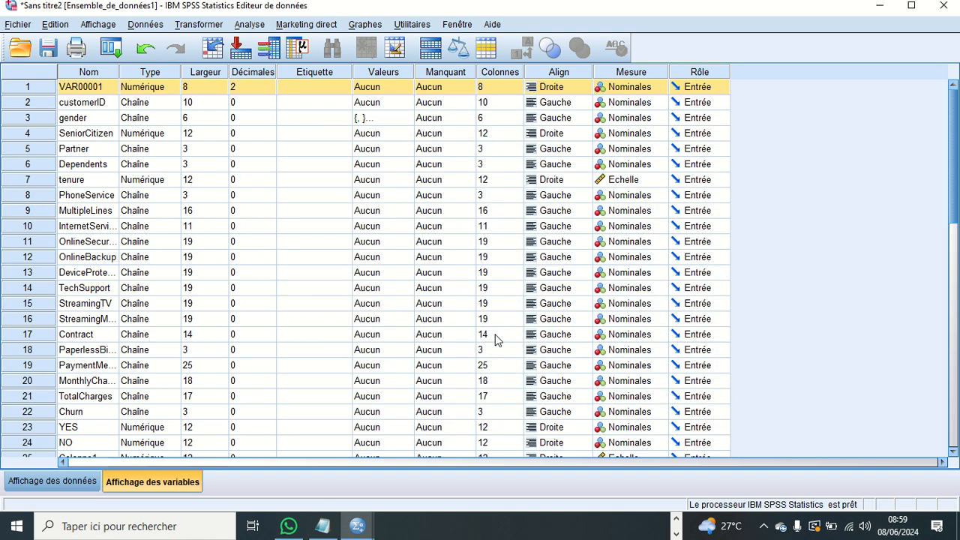
- Start merging files by adding variables and browse for an external SPSS Statistics data file
left_click(134, 25)
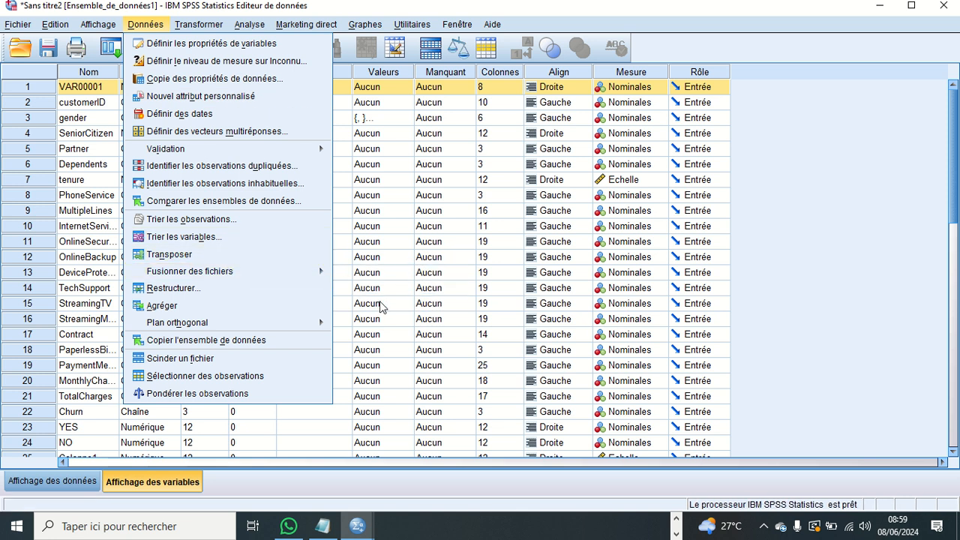
mouse_move(326, 271)
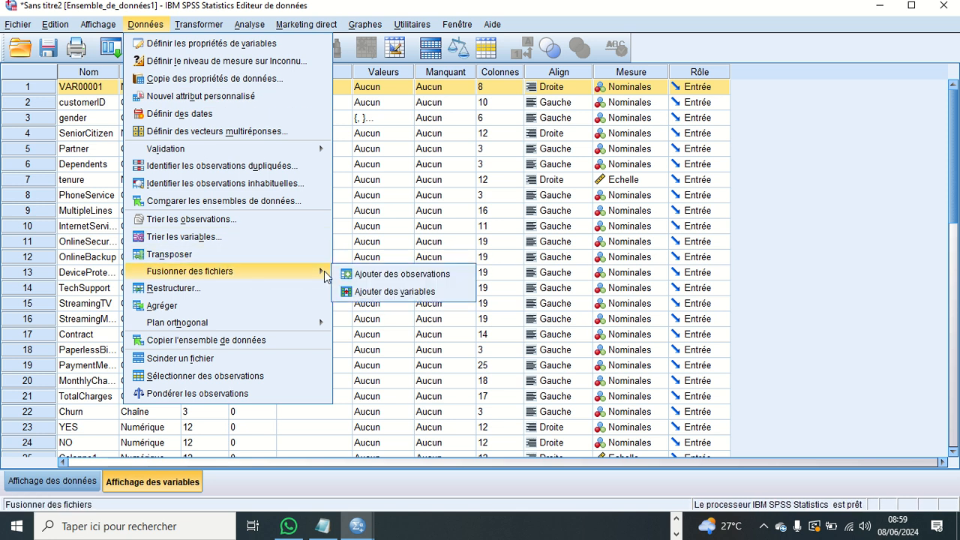
left_click(383, 293)
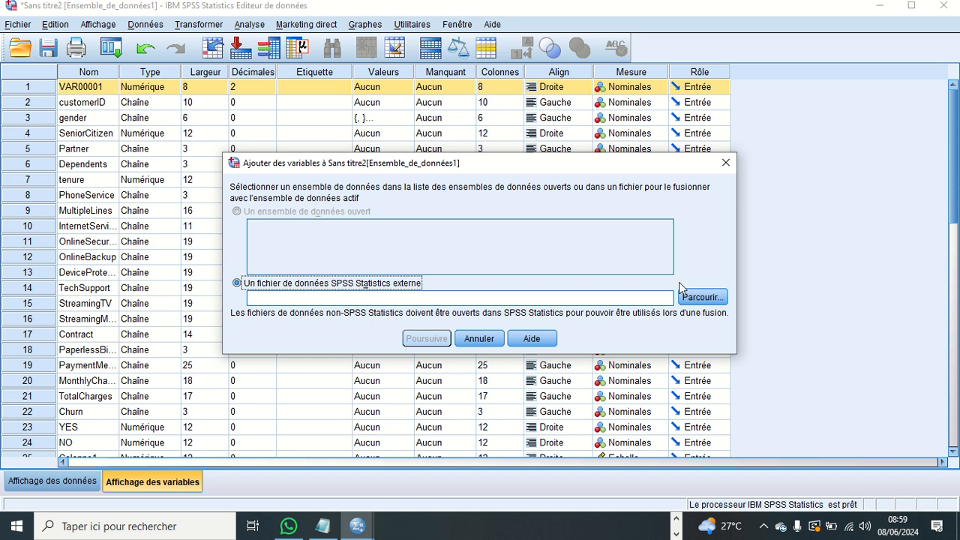
left_click(697, 298)
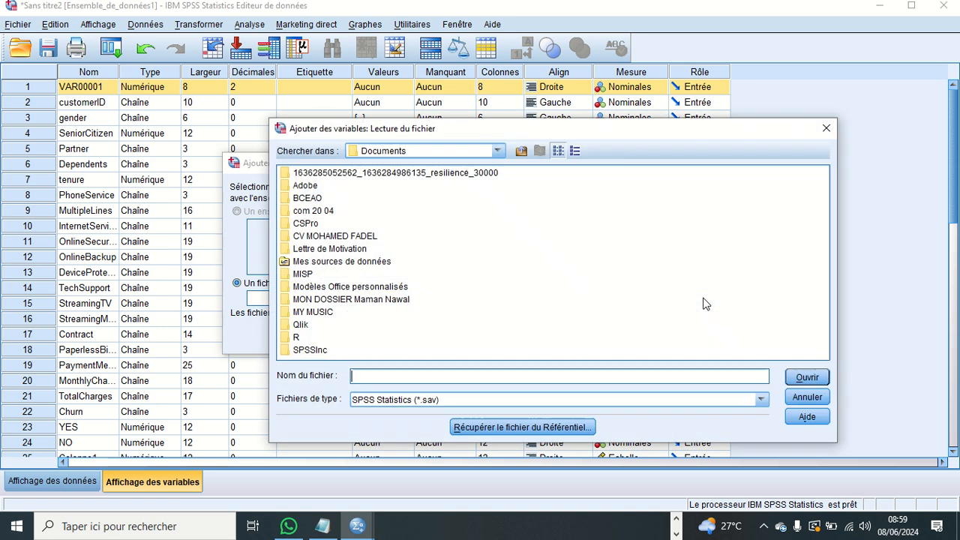
- Switch to the Meet call in Chrome and admit the participant waiting to join
left_click(678, 528)
left_click(676, 530)
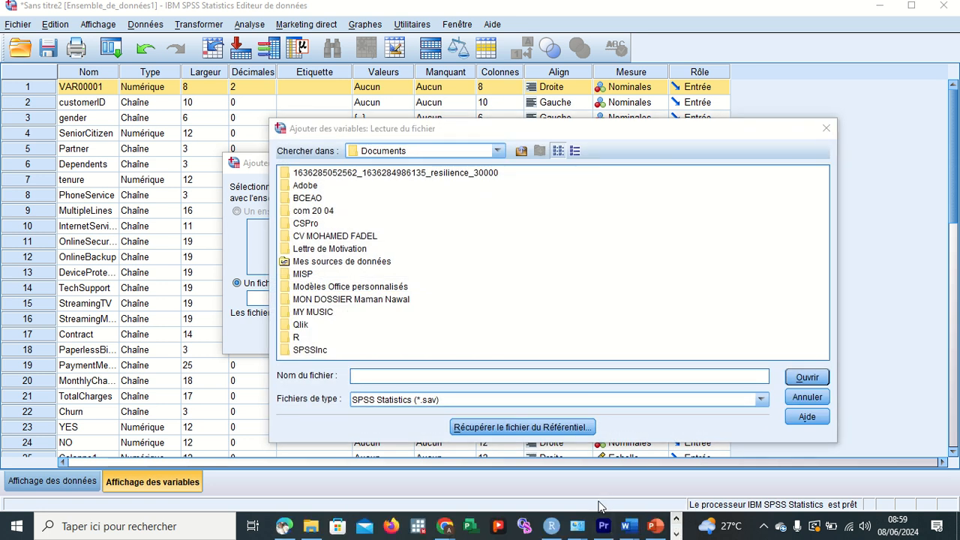
mouse_move(445, 525)
left_click(367, 499)
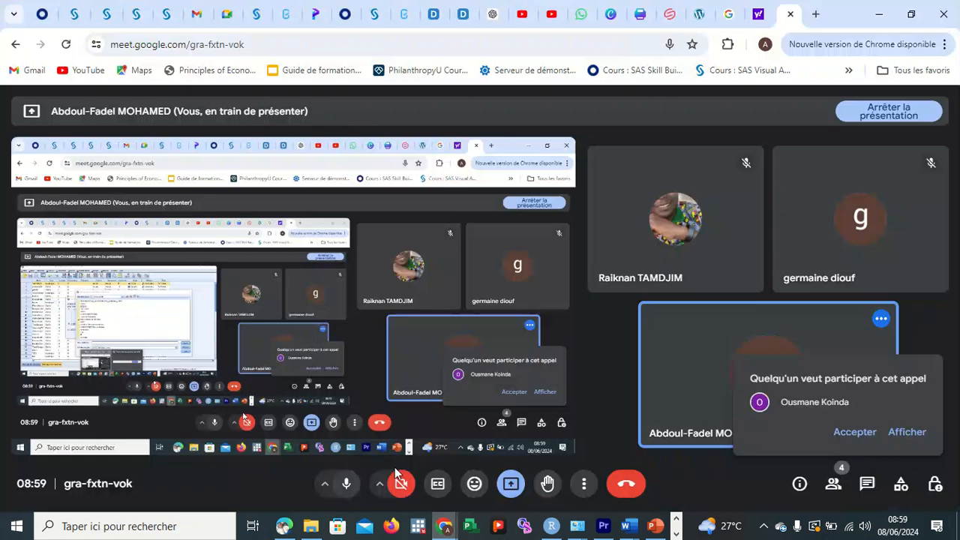
left_click(855, 433)
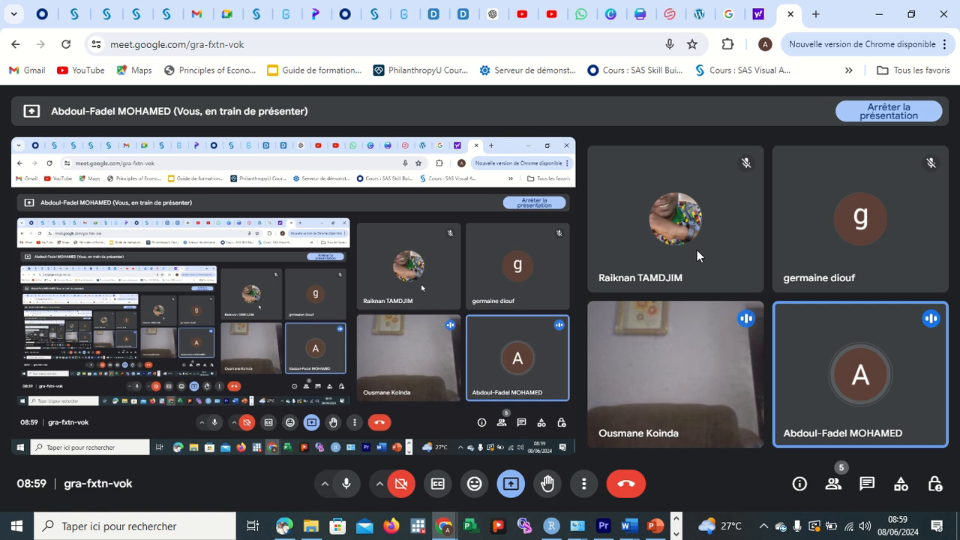
- Return to SPSS and cancel both the file selection and the variable merge
left_click(677, 534)
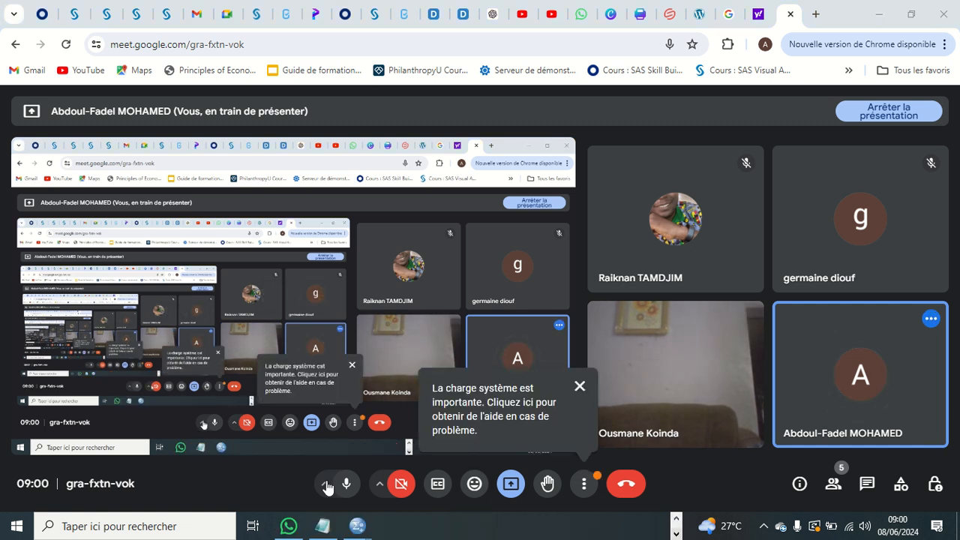
mouse_move(358, 517)
left_click(405, 472)
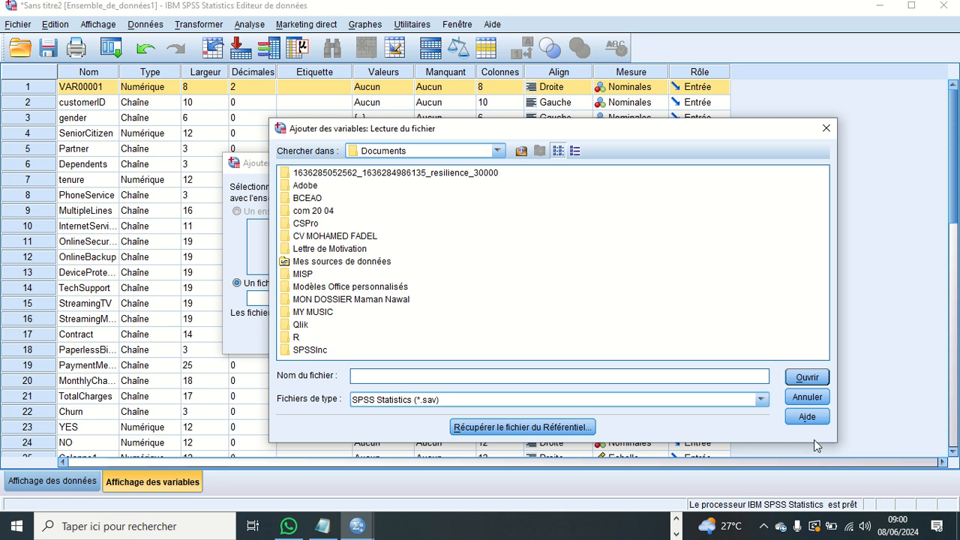
left_click(807, 398)
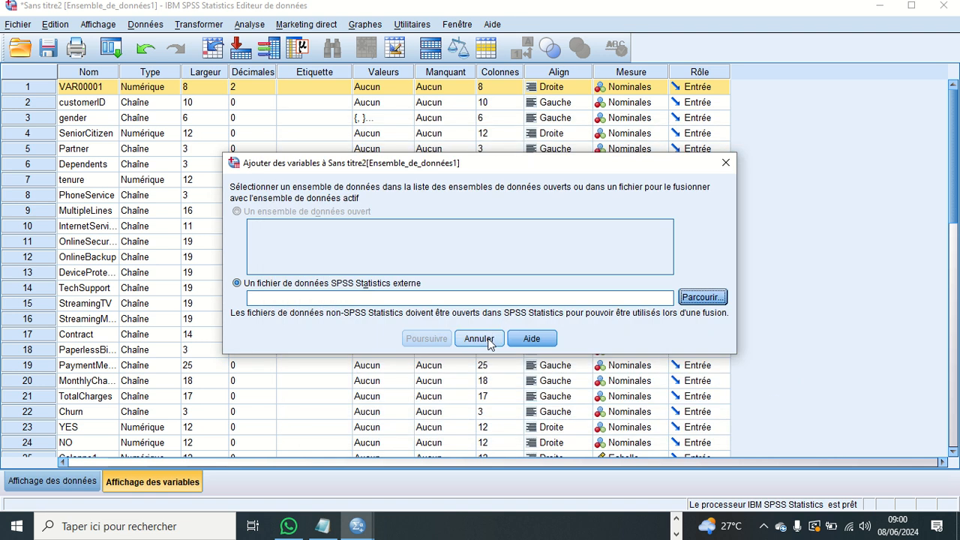
left_click(483, 337)
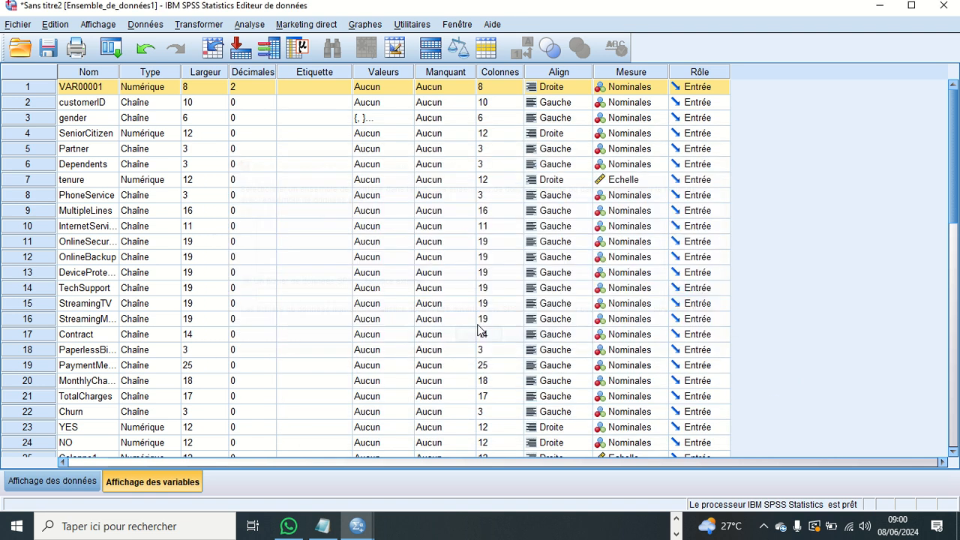
- Split the file to compare groups by gender, sorting the file by the grouping variable
left_click(201, 22)
mouse_move(157, 28)
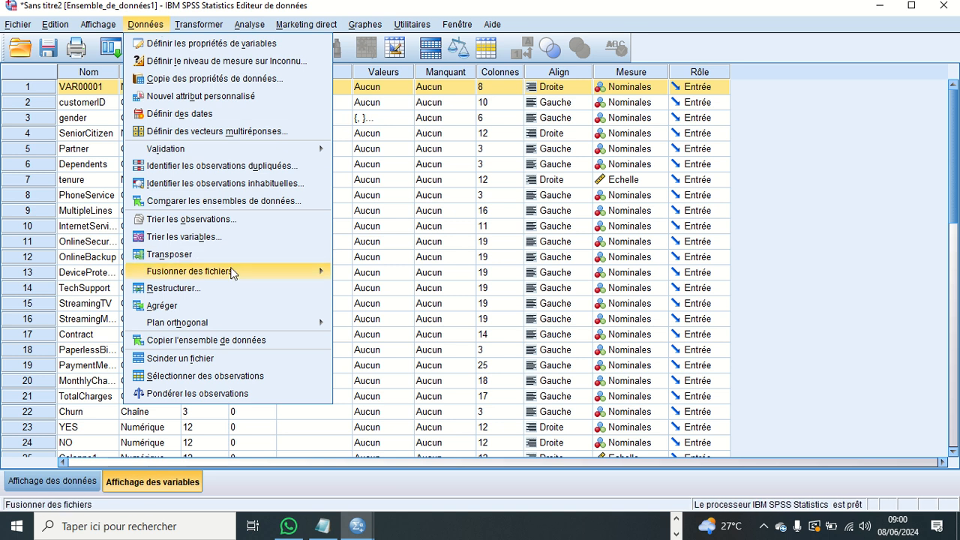
mouse_move(232, 272)
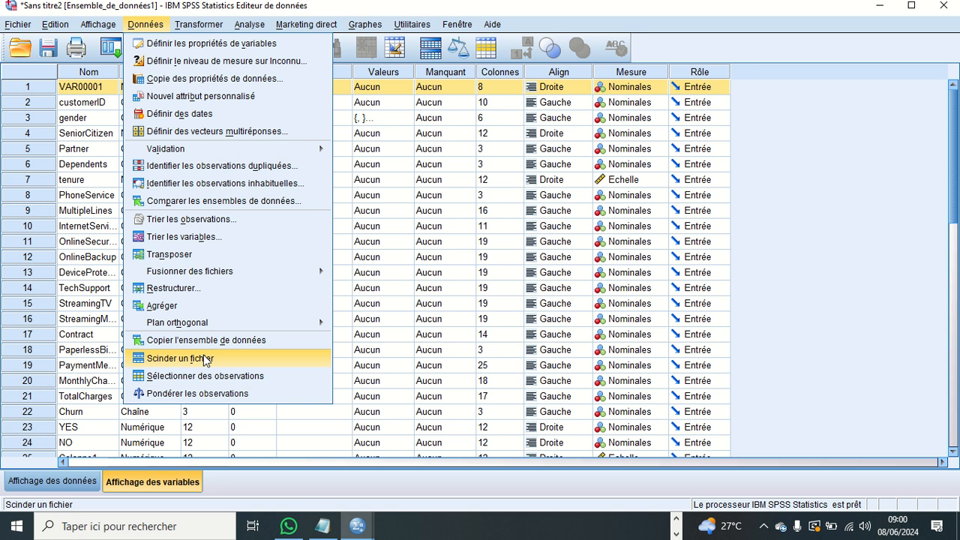
left_click(205, 360)
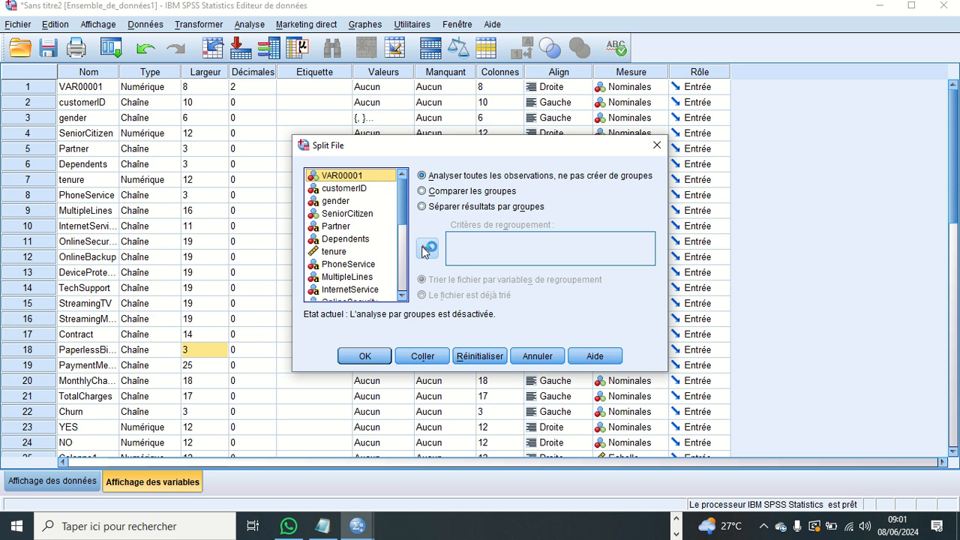
left_click(422, 192)
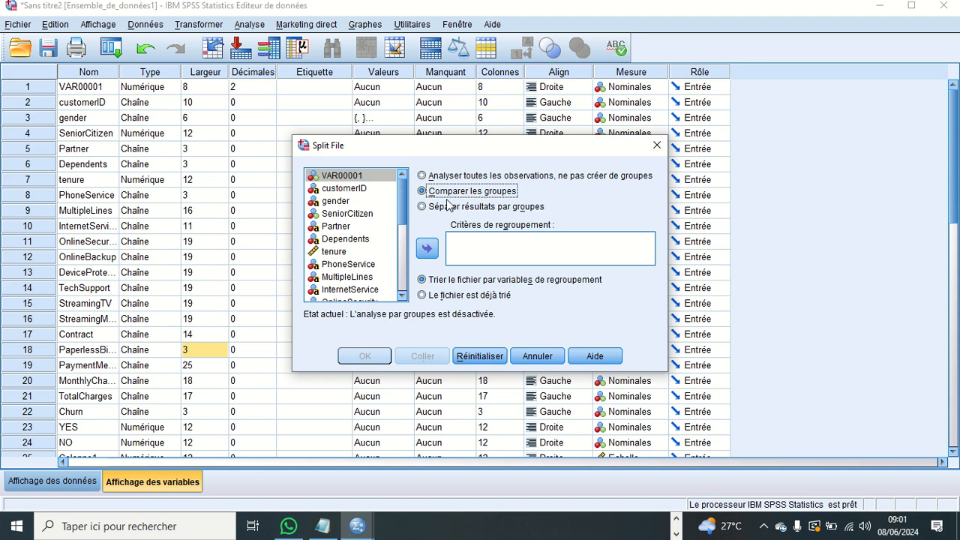
left_click(316, 189)
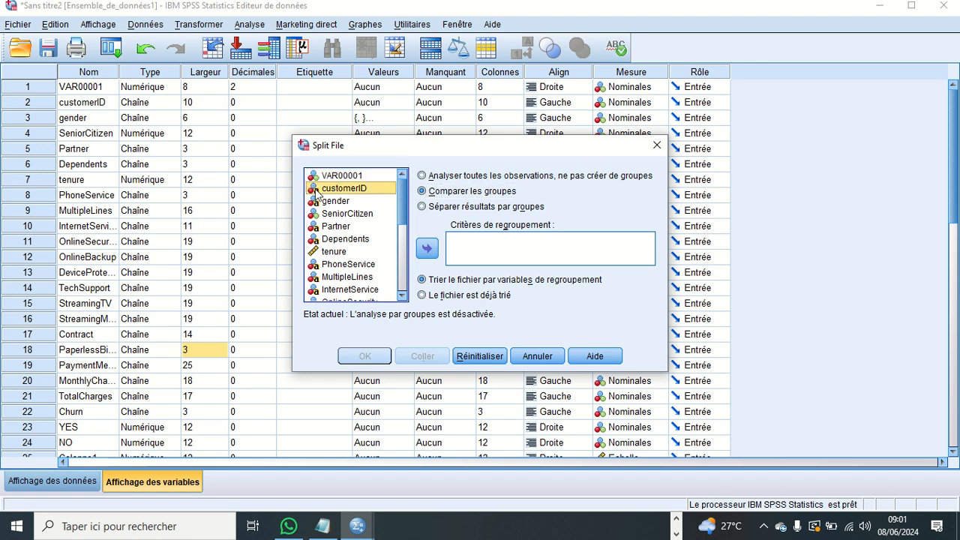
left_click(324, 203)
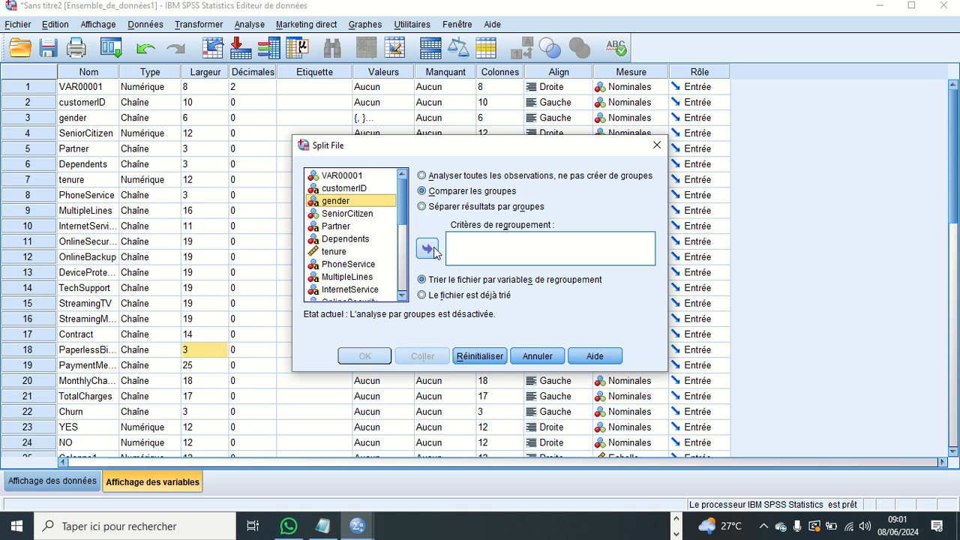
left_click(429, 249)
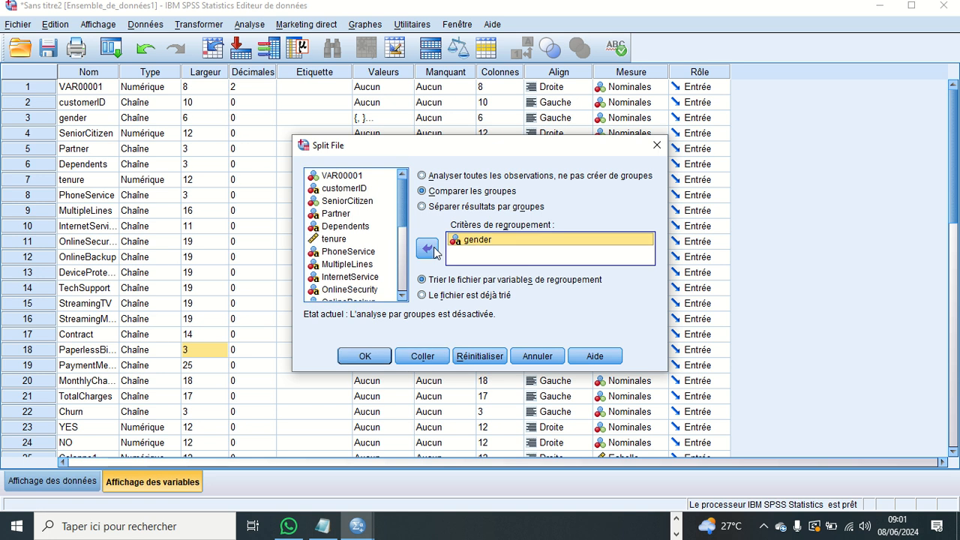
left_click(367, 357)
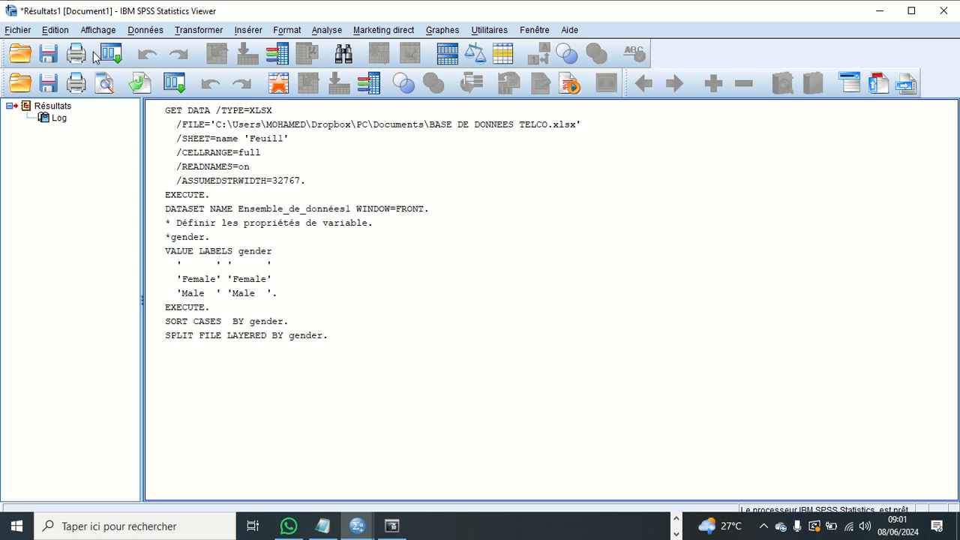
- Switch from the output viewer to the data editor, recheck the output log, and return to the data editor
left_click(533, 30)
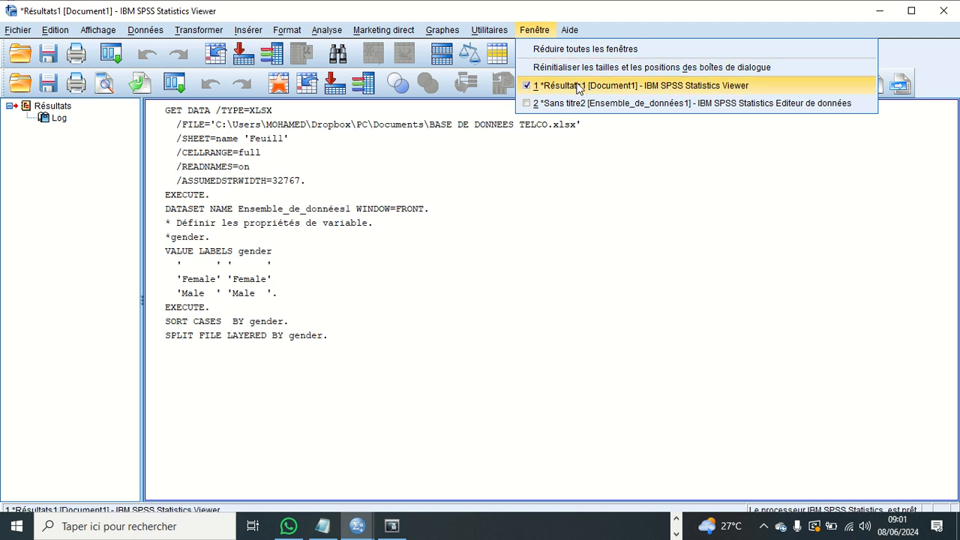
left_click(663, 103)
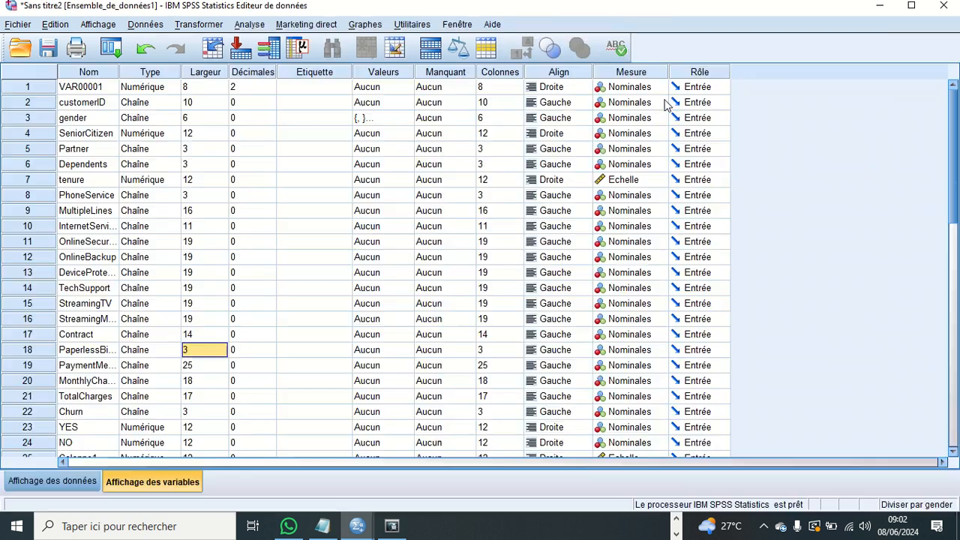
left_click(457, 24)
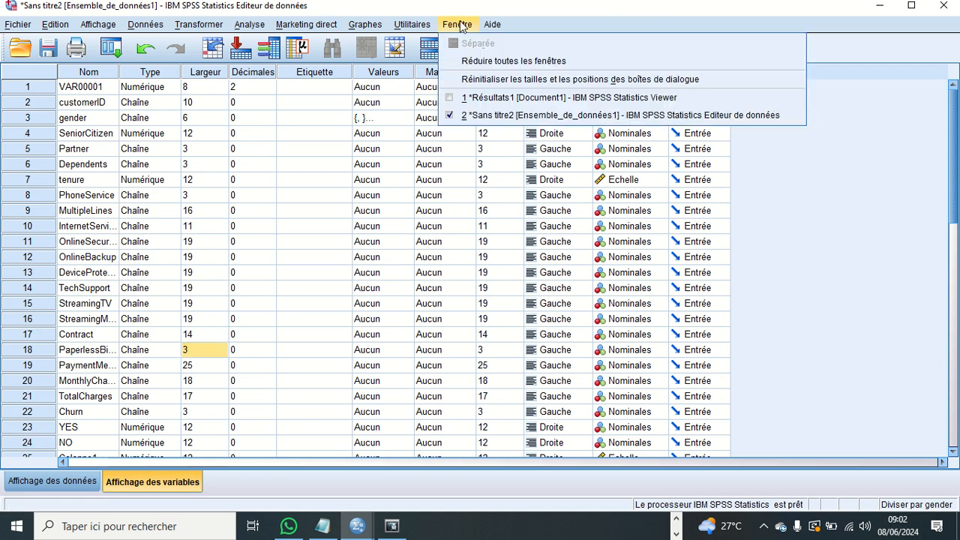
left_click(516, 103)
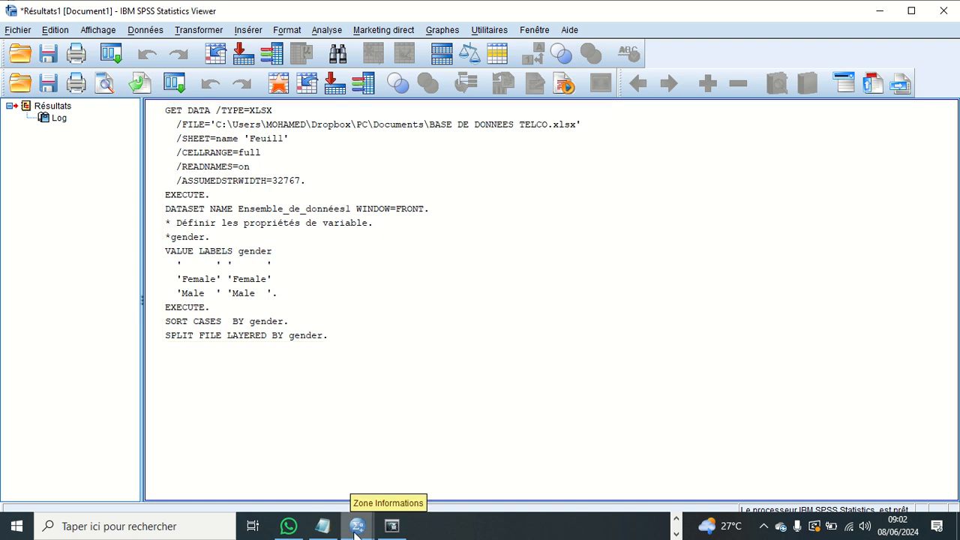
mouse_move(357, 525)
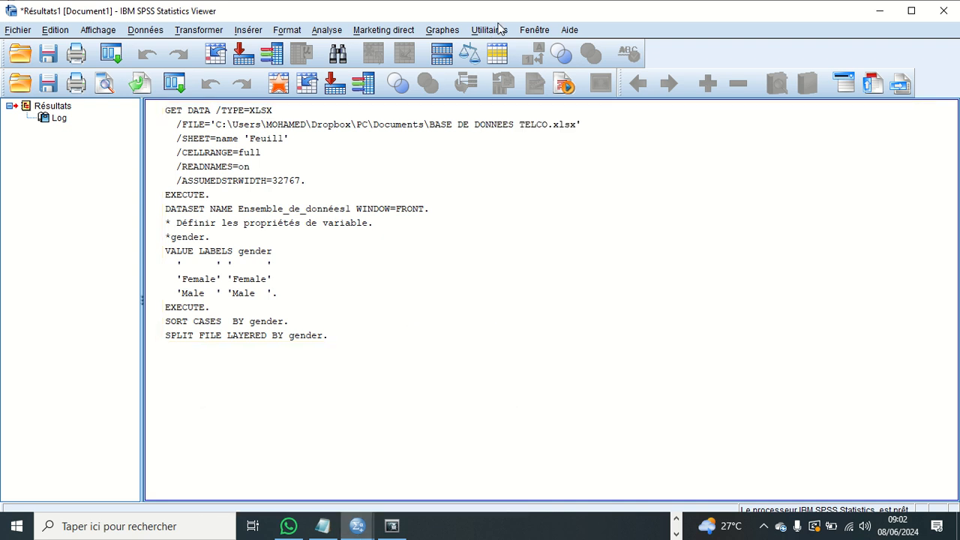
left_click(534, 33)
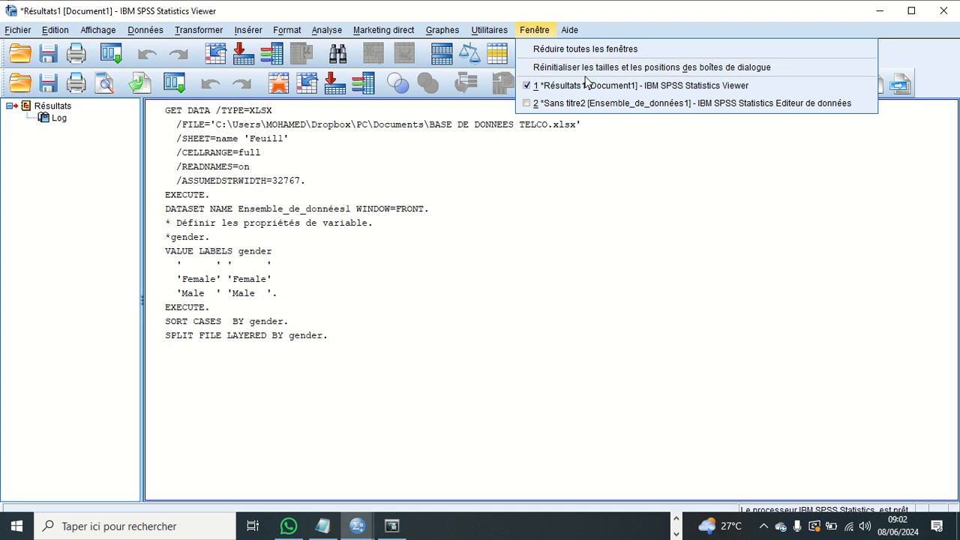
left_click(611, 105)
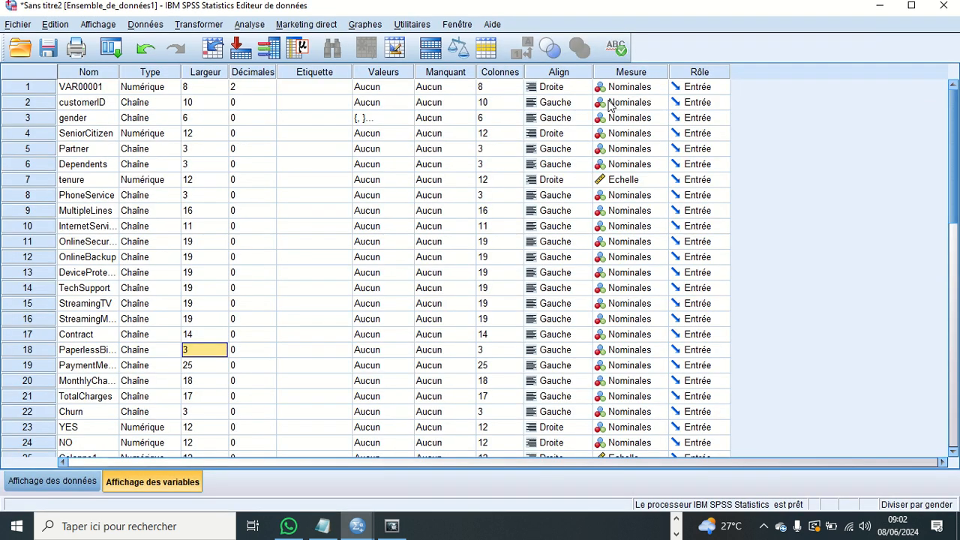
- Review the Split File settings for comparing groups by gender, and cancel without changing them
left_click(144, 28)
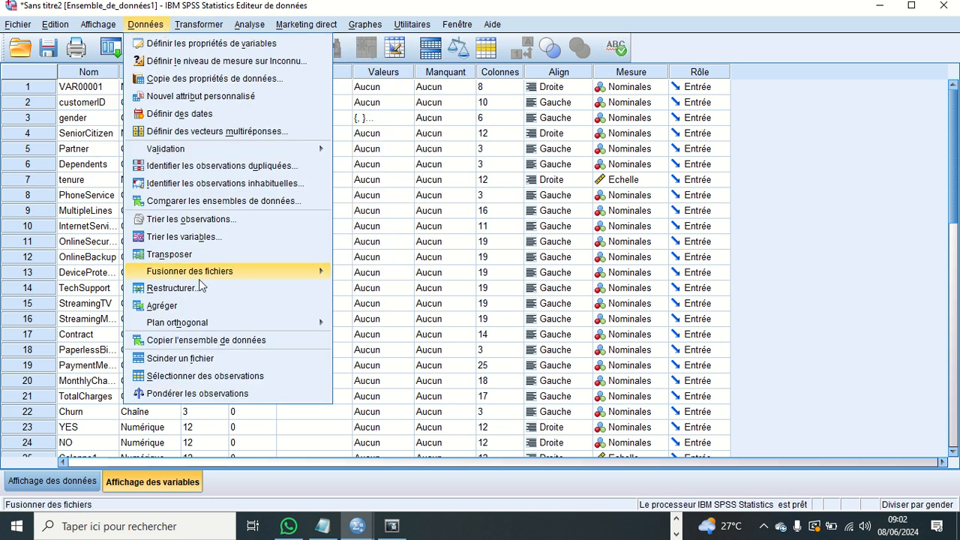
left_click(200, 359)
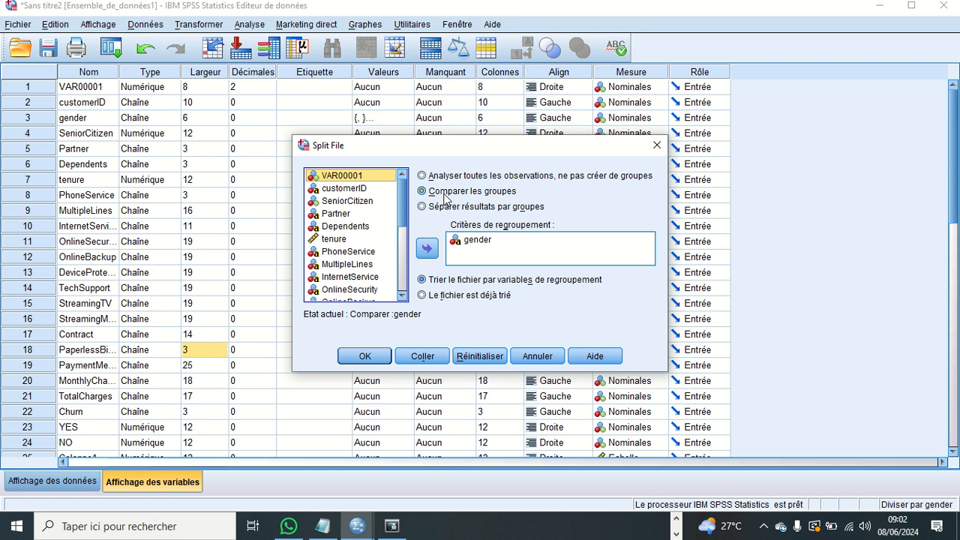
mouse_move(534, 6)
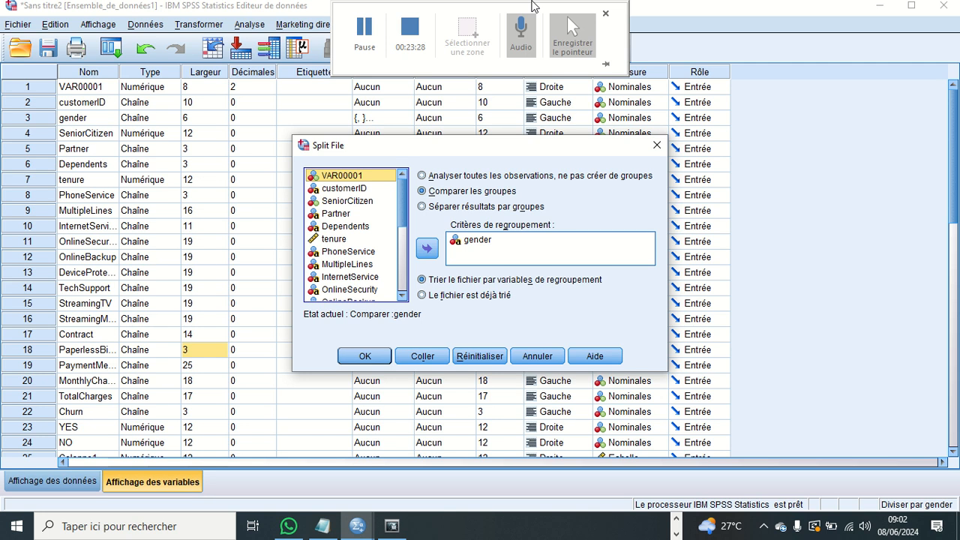
left_click(551, 358)
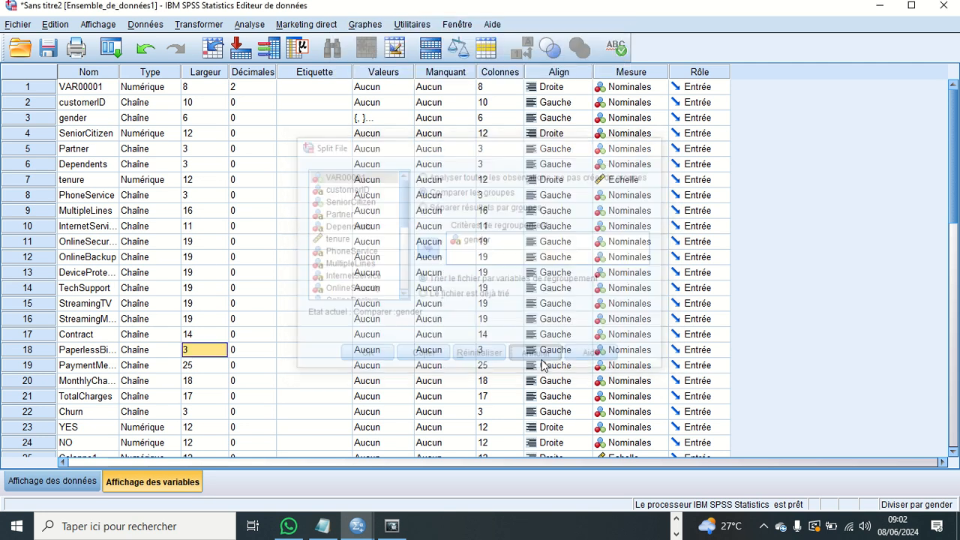
left_click(63, 27)
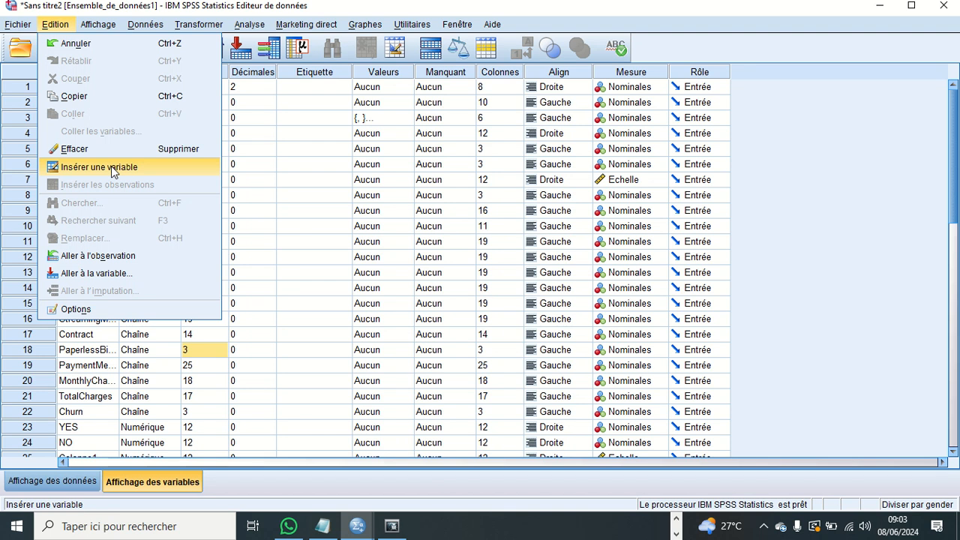
left_click(297, 201)
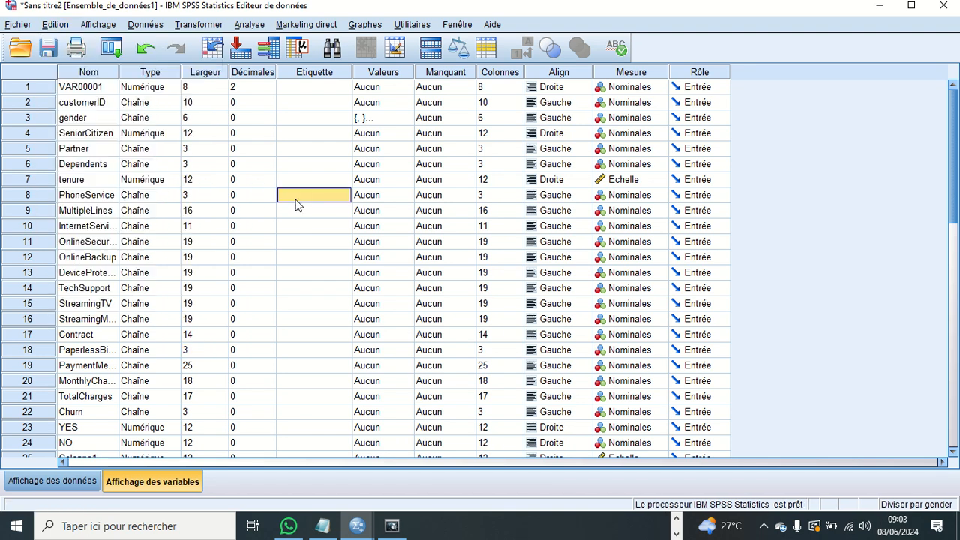
key("Left")
key("Left")
key("Left")
key("Left")
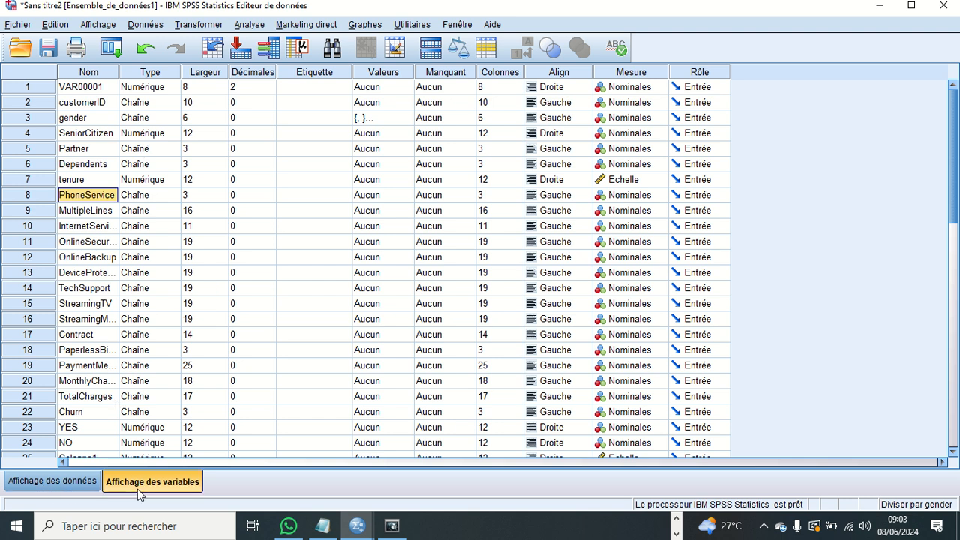
- Examine the records grouped by gender in the data view, and return to the variable view
left_click(71, 481)
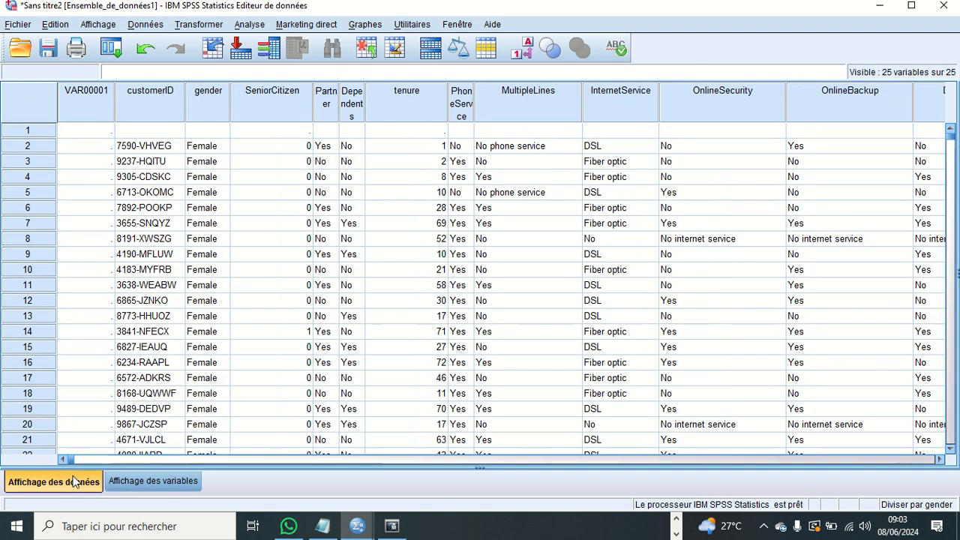
left_click(114, 484)
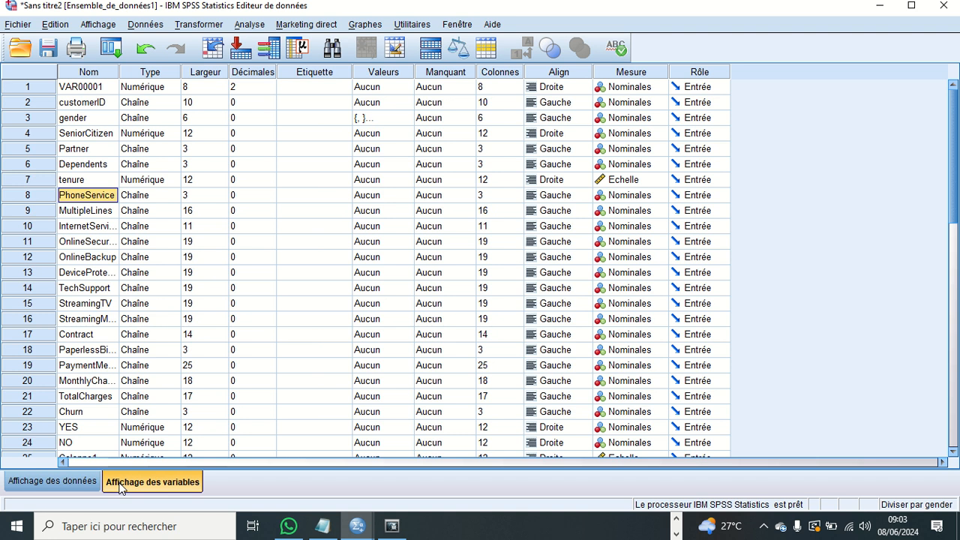
- Examine the first customer's ID, gender, SeniorCitizen and Partner values in the data view, and return to the variable view
left_click(91, 482)
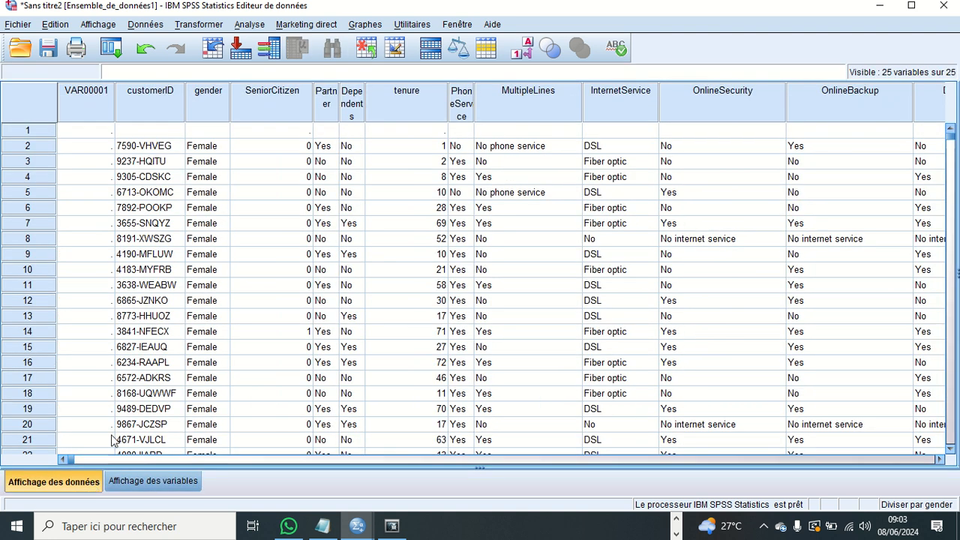
left_click(168, 154)
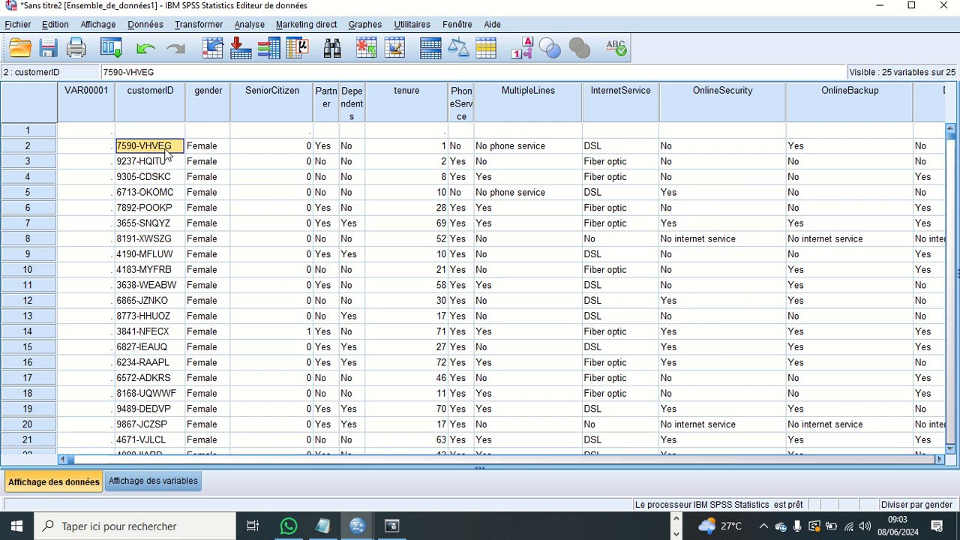
left_click(201, 151)
left_click(266, 150)
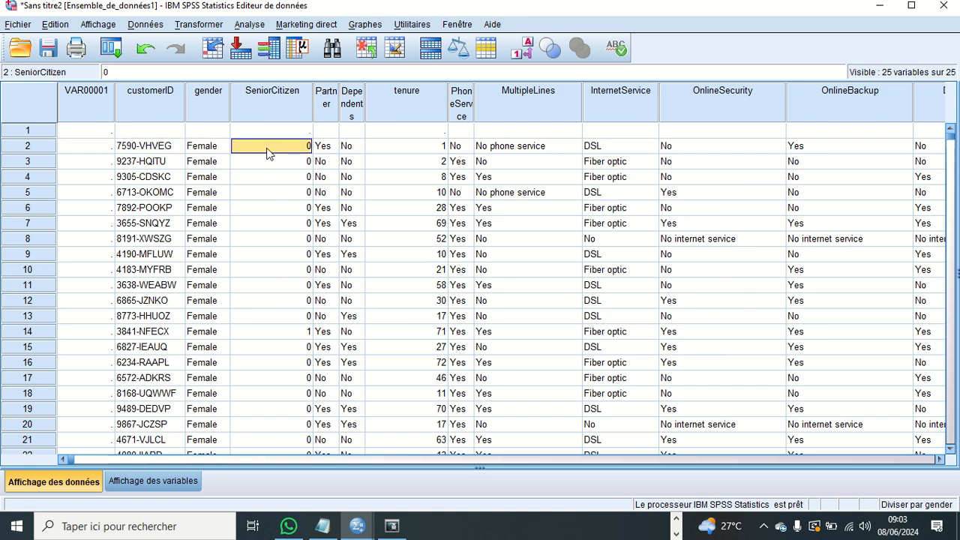
left_click(326, 149)
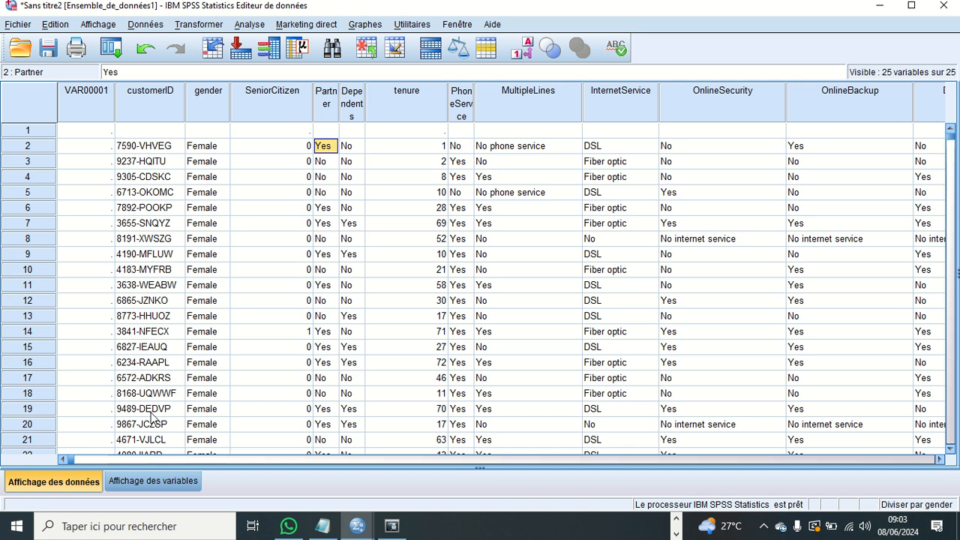
left_click(149, 480)
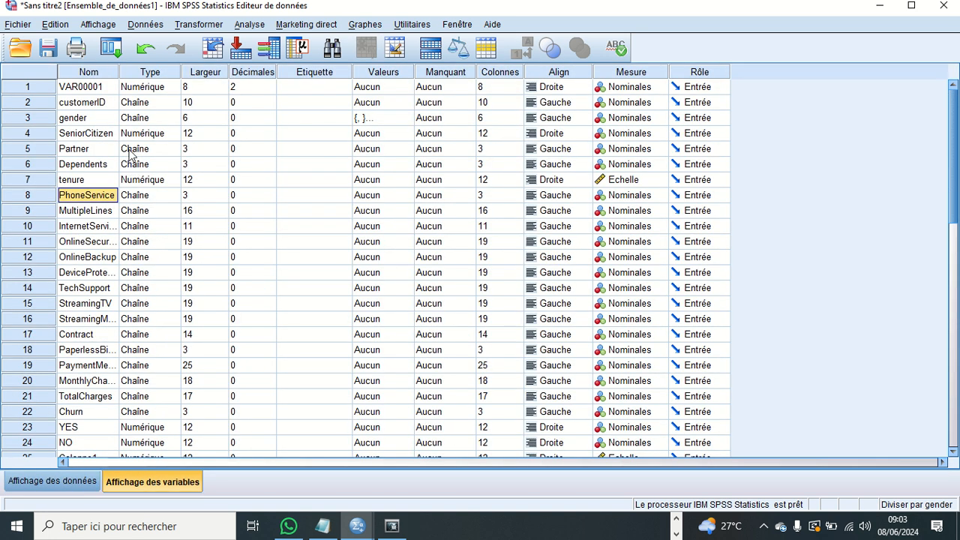
- Review the variable type options for VAR00001, including the comma and date formats, and cancel without changing the type
left_click(153, 73)
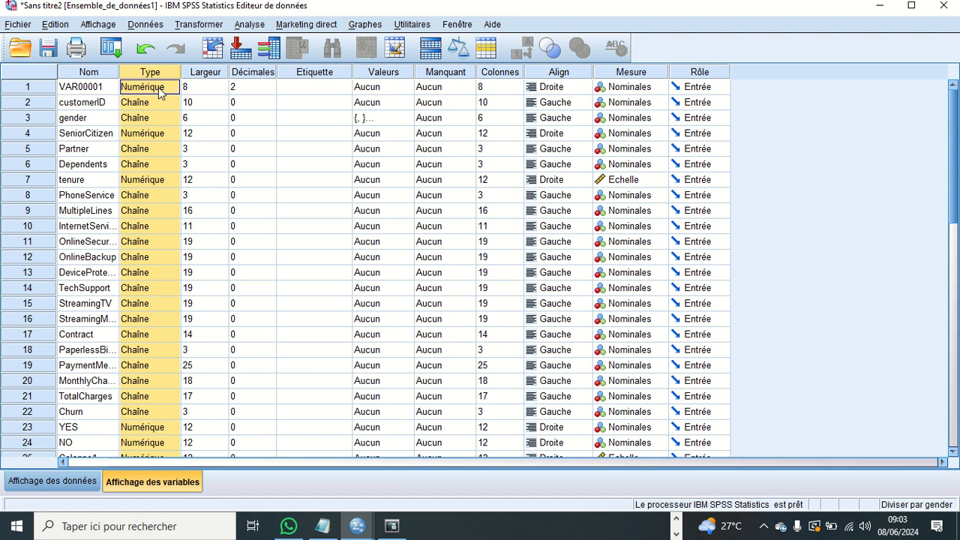
left_click(164, 103)
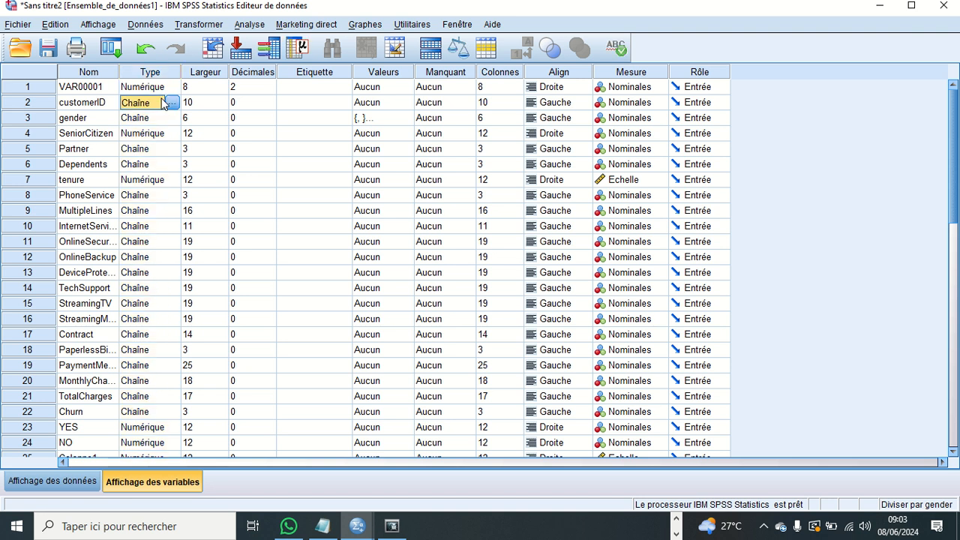
left_click(168, 89)
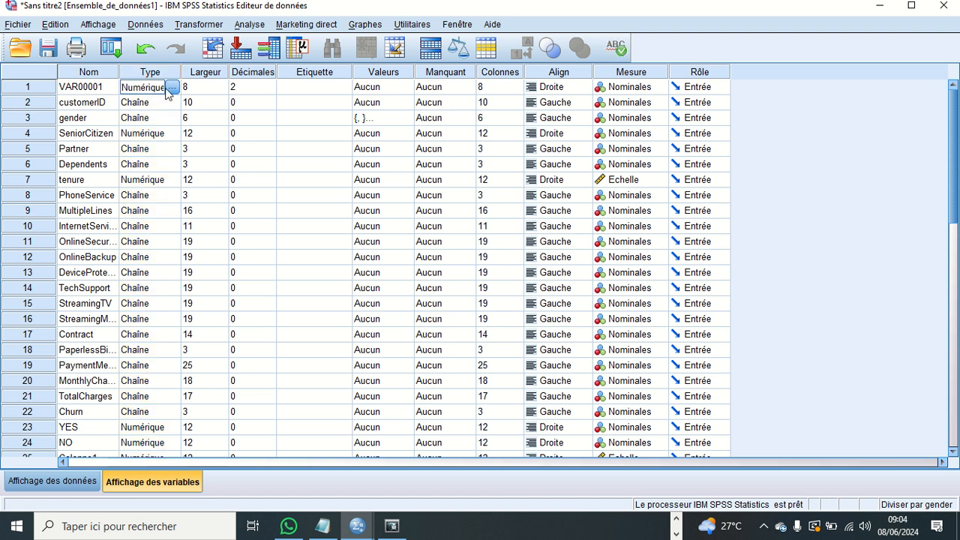
left_click(172, 87)
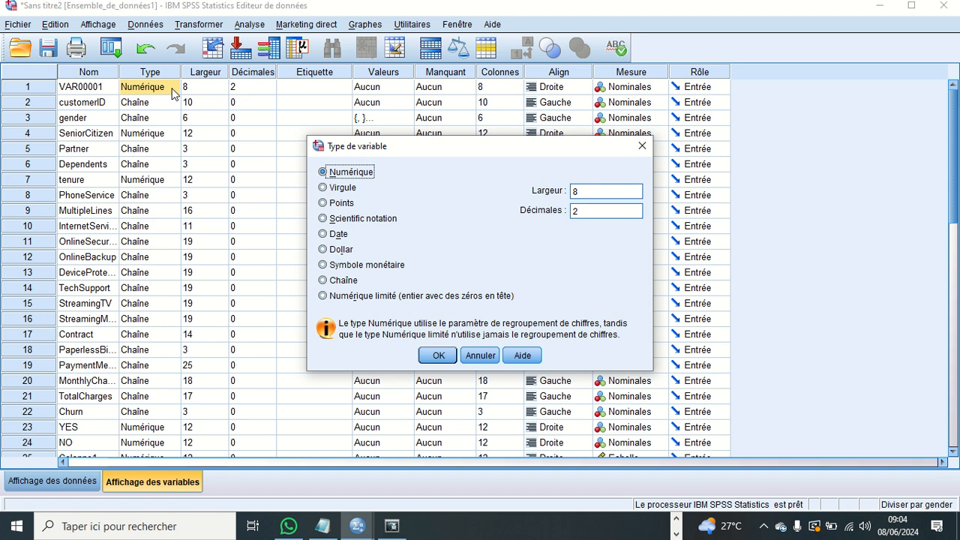
left_click(331, 191)
left_click(330, 204)
left_click(331, 235)
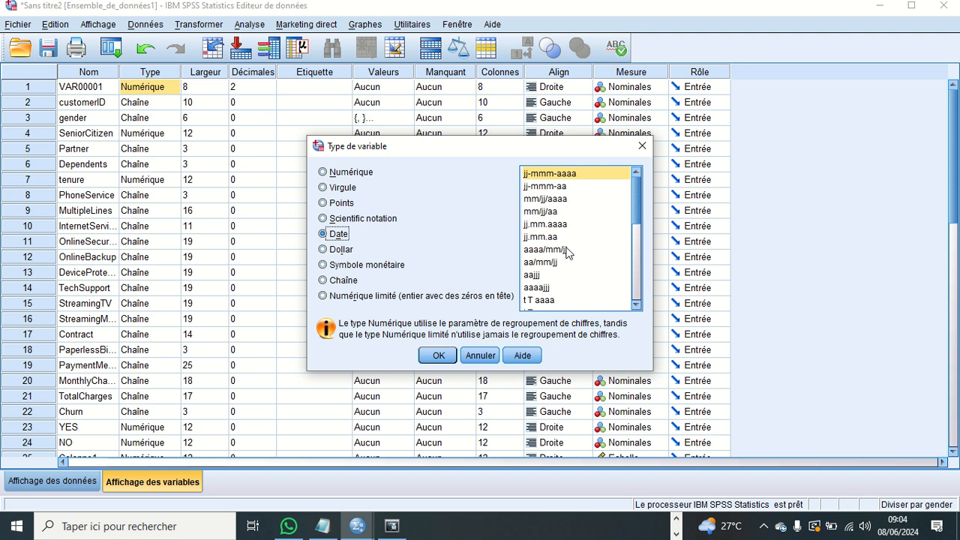
left_click(497, 357)
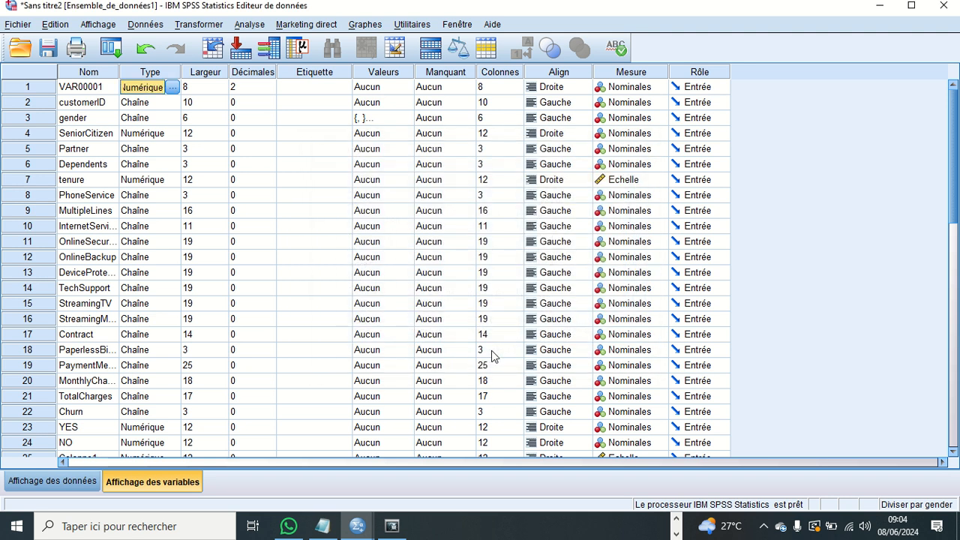
- Set the decimals of VAR00001 to 1, check the data view, and return to the variable view
left_click(205, 87)
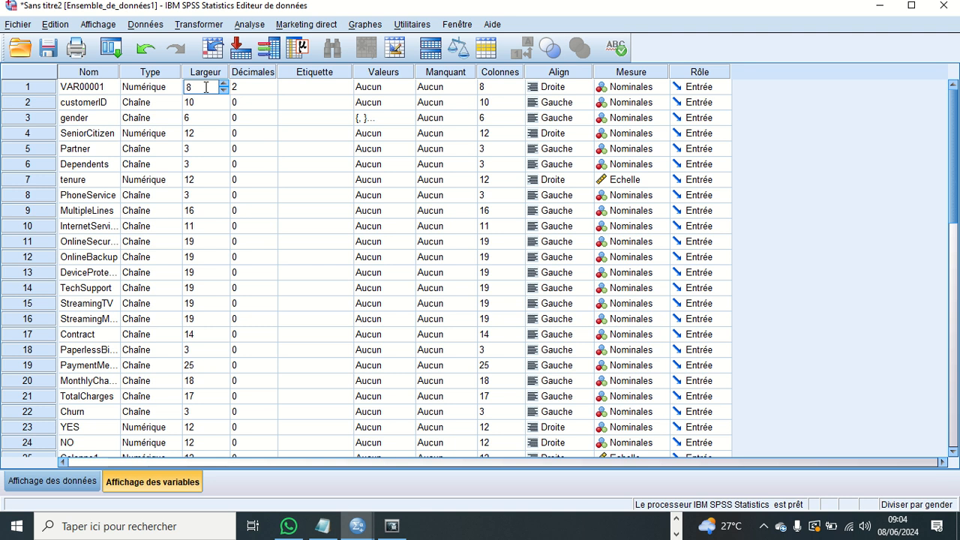
left_click(208, 103)
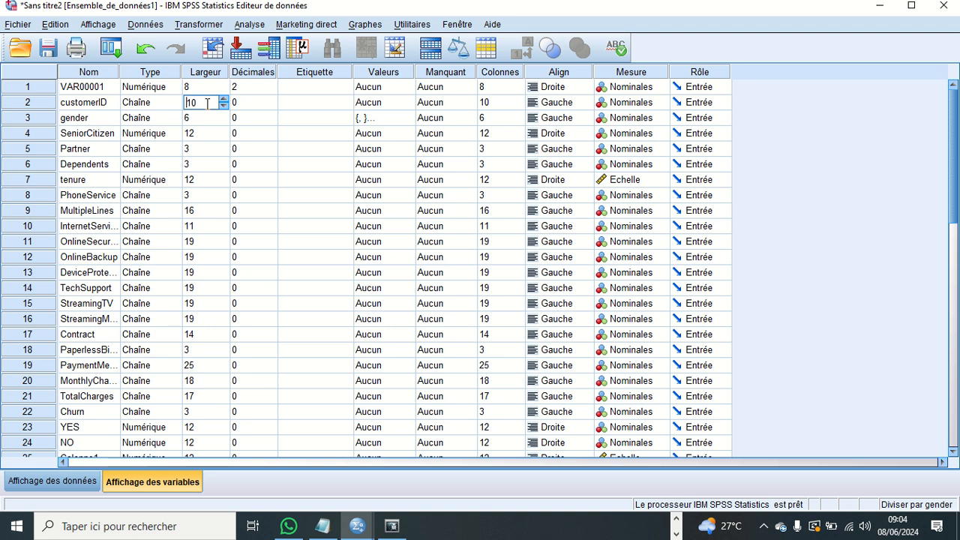
left_click(250, 87)
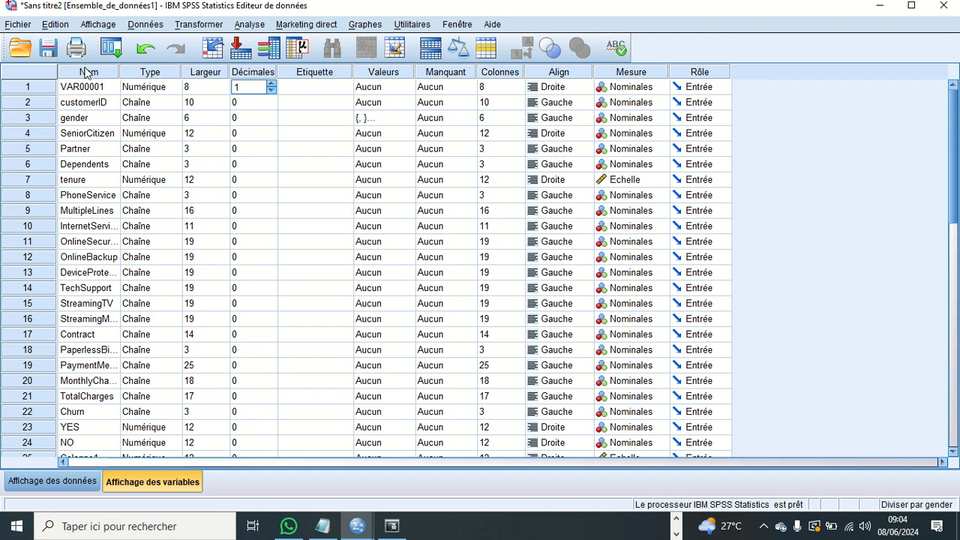
left_click(77, 474)
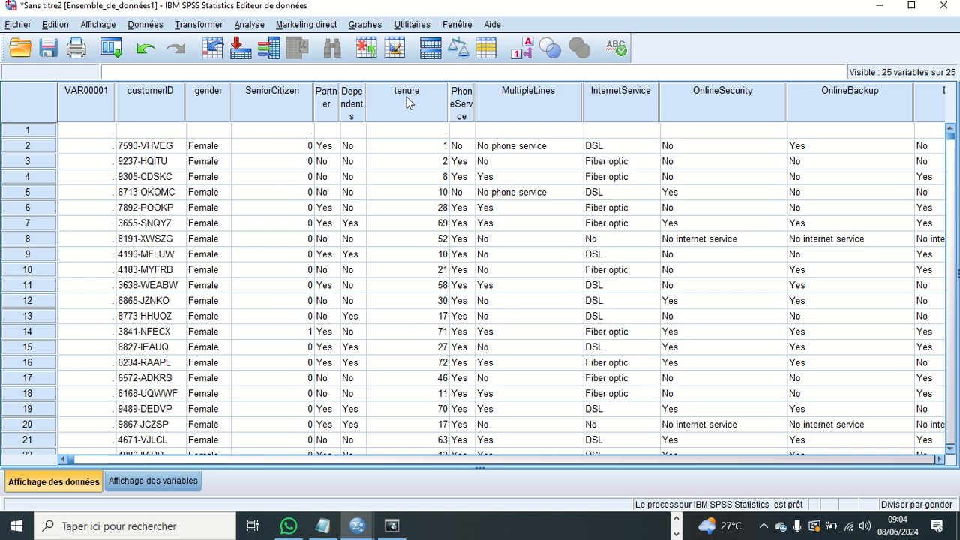
left_click(154, 481)
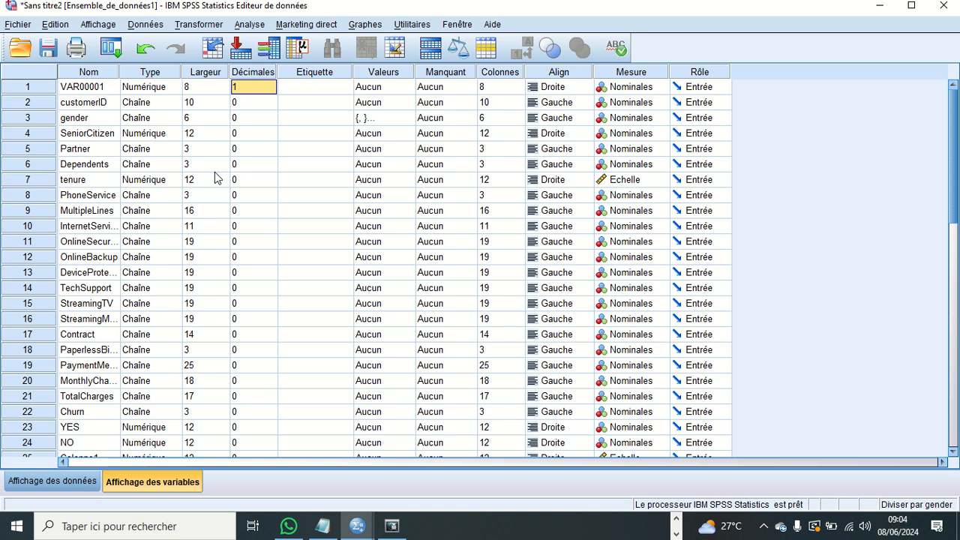
- Set the decimals of tenure to 2, check its column in the data view, and return to the variable view
left_click(248, 180)
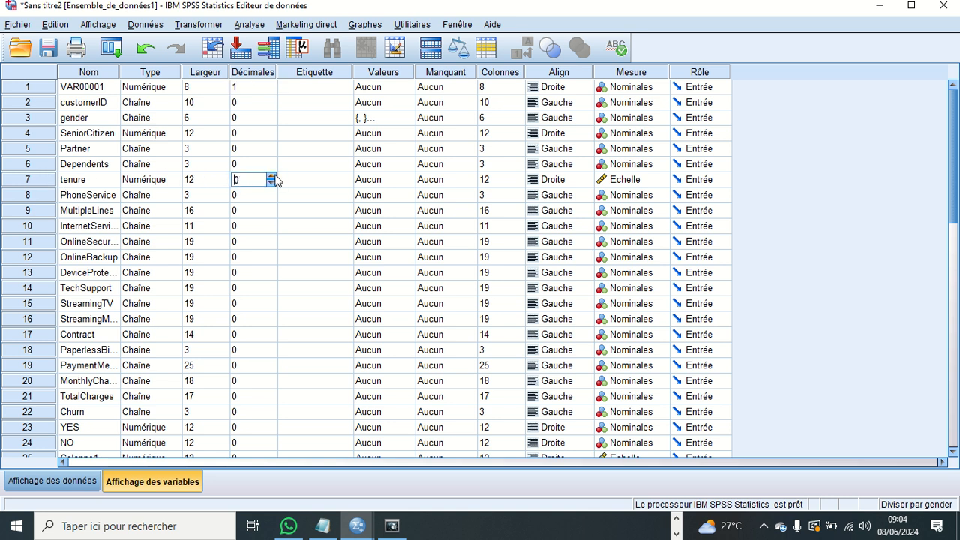
left_click(273, 176)
left_click(78, 483)
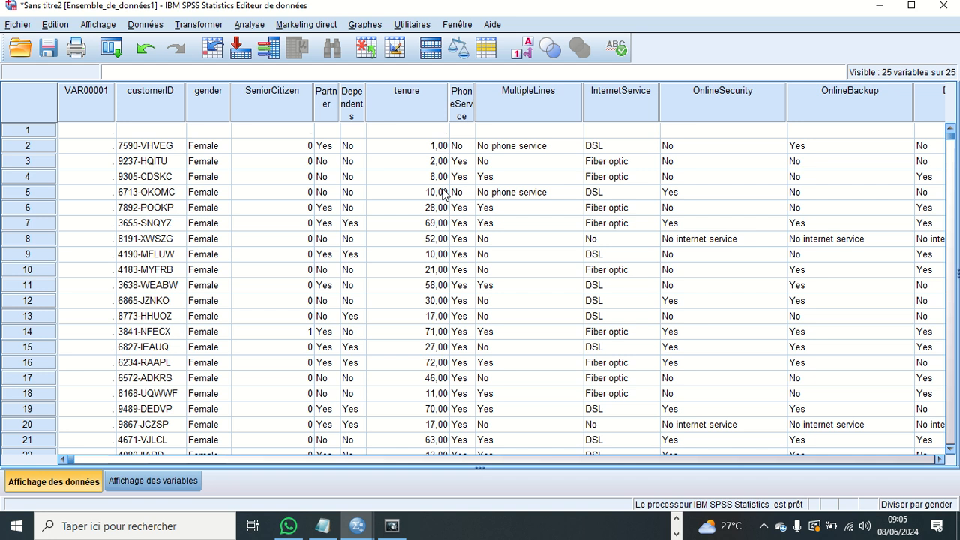
left_click(123, 487)
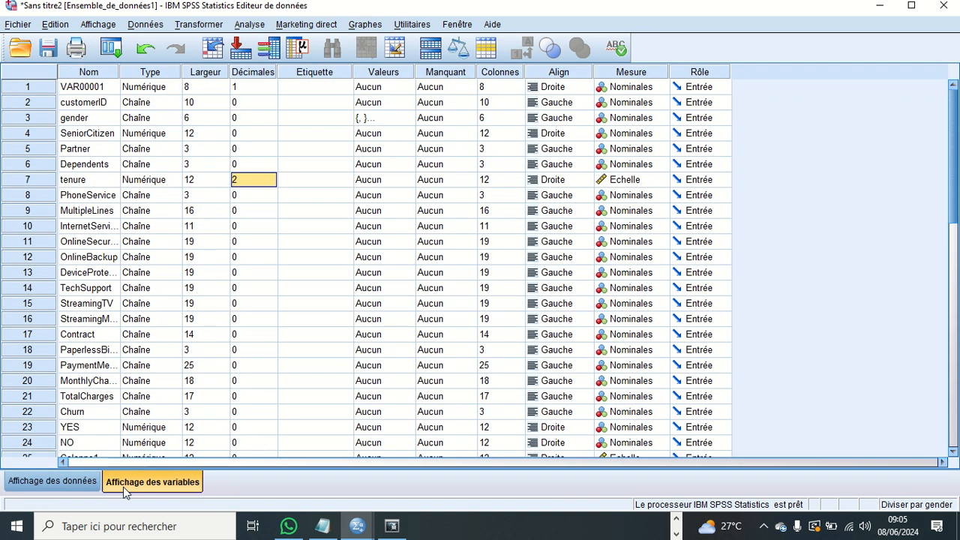
- Reset the decimals of tenure to 0 and check its column in the data view
left_click(274, 180)
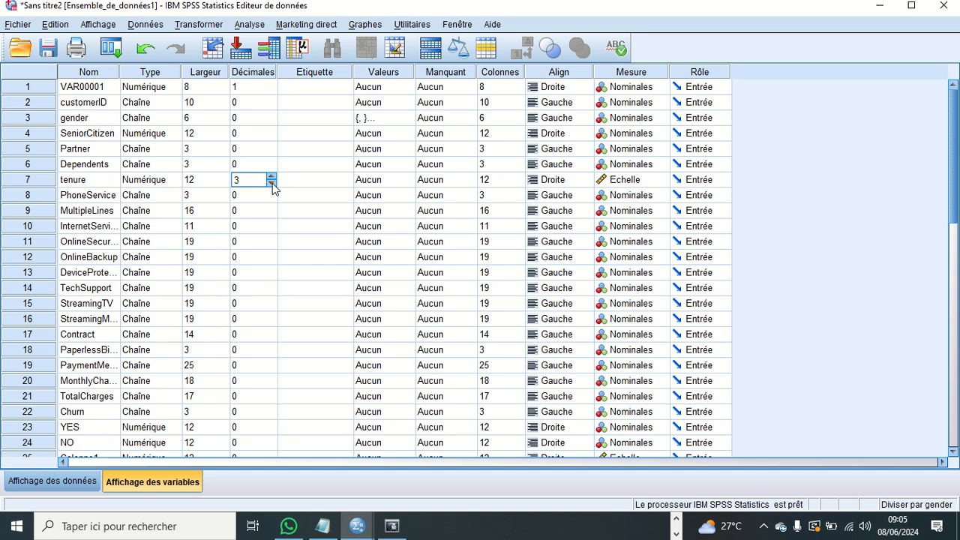
left_click(272, 183)
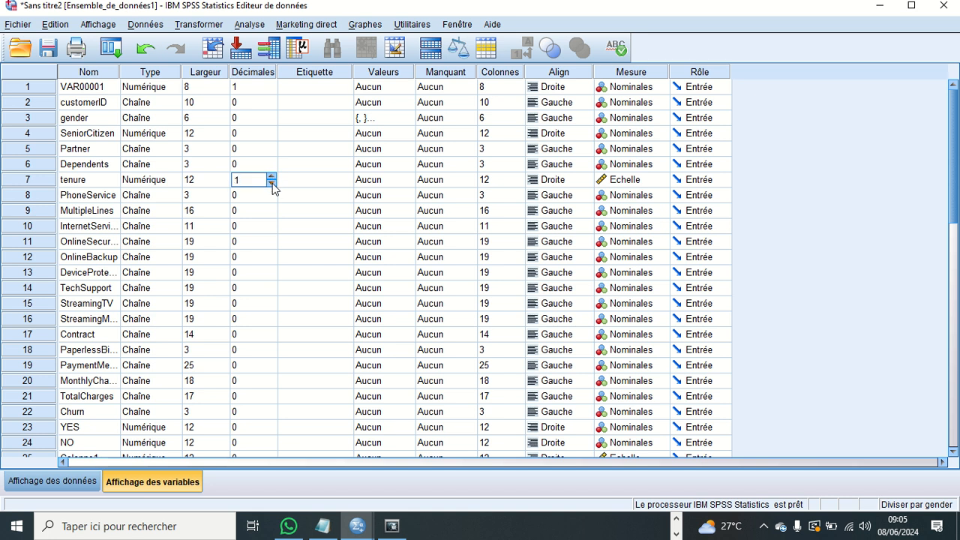
left_click(93, 481)
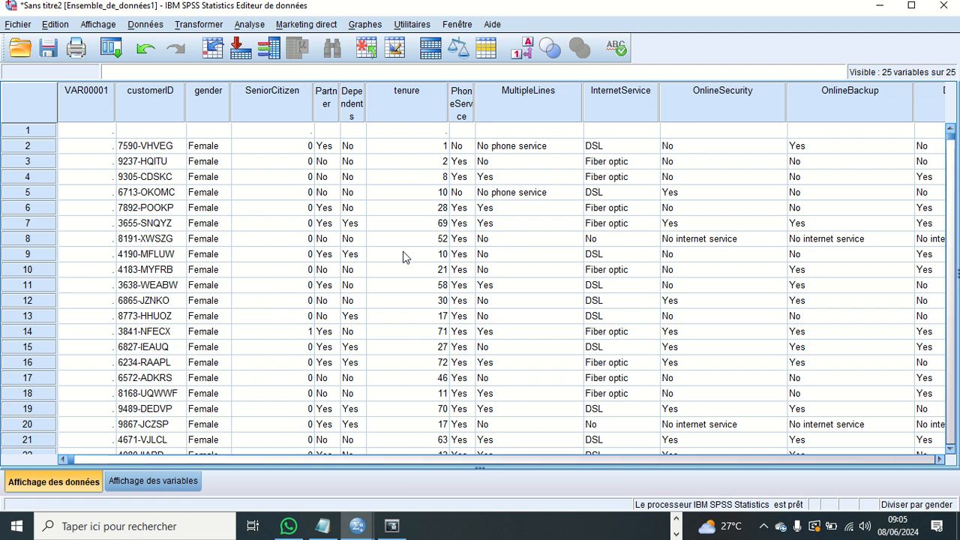
- Locate the gender values in the data view, and open the gender variable's value labels from the variable view
left_click(221, 150)
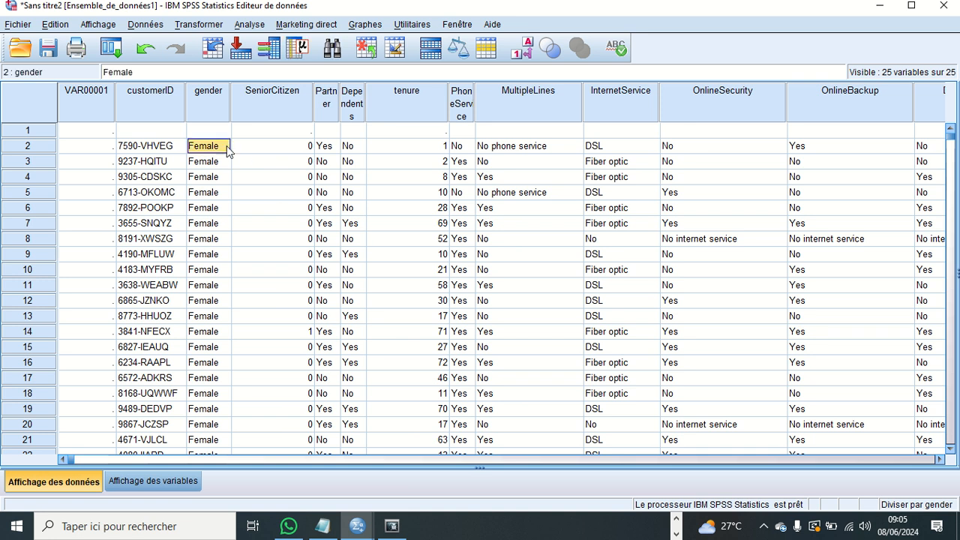
left_click(161, 482)
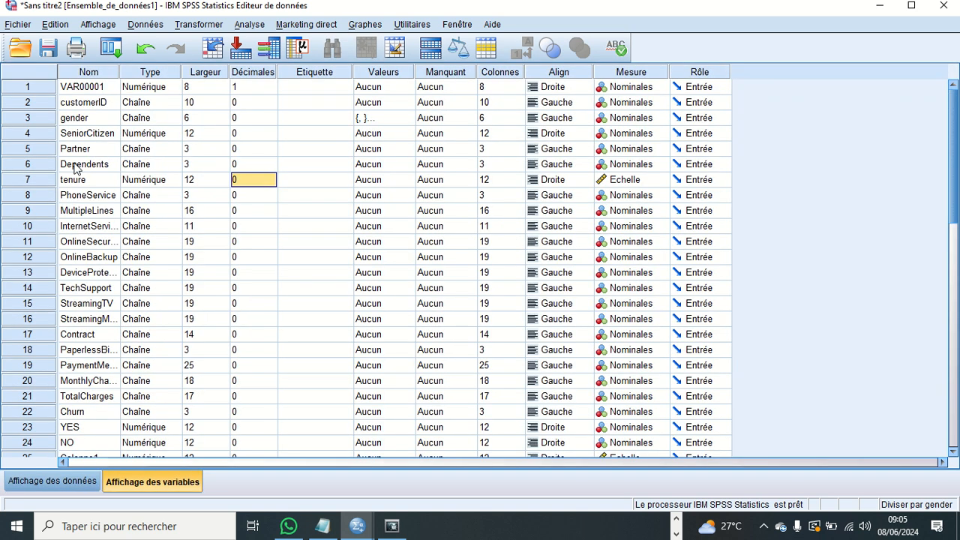
left_click(75, 119)
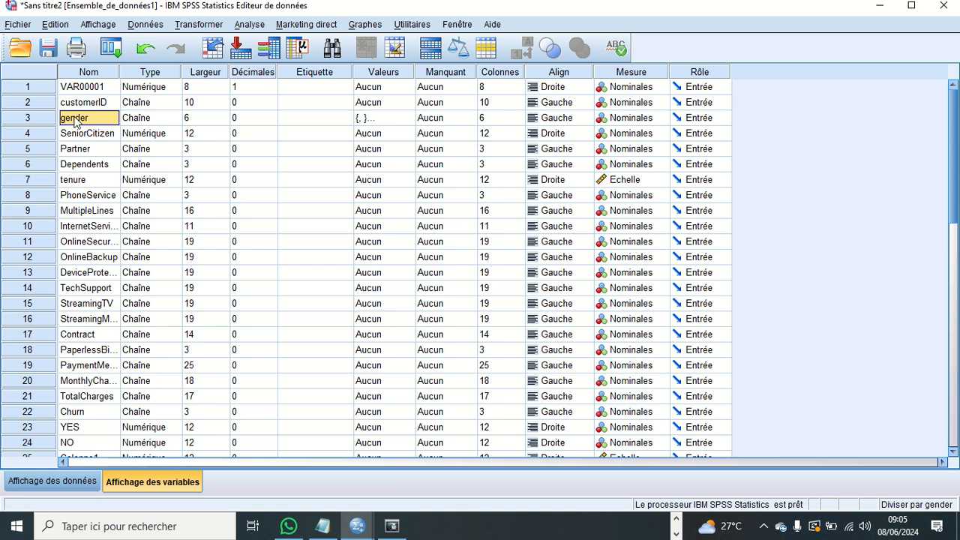
left_click(378, 119)
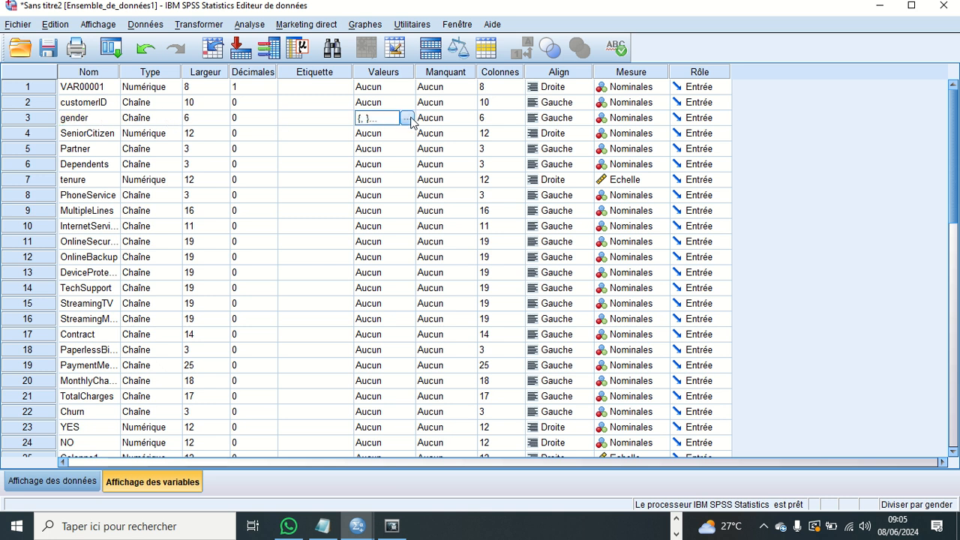
left_click(408, 119)
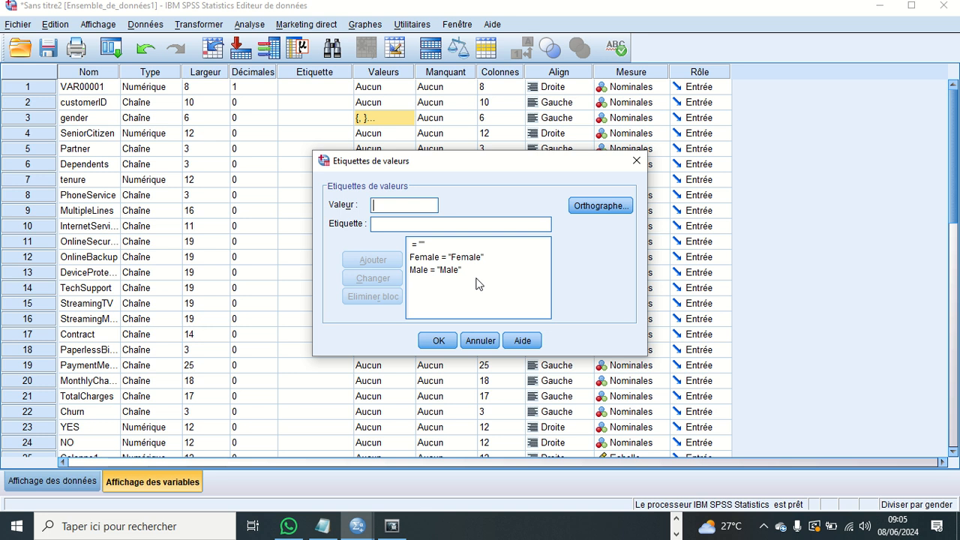
- Add a value label for gender that assigns "Male" to the value 1
type("&")
key("BackSpace")
type("1")
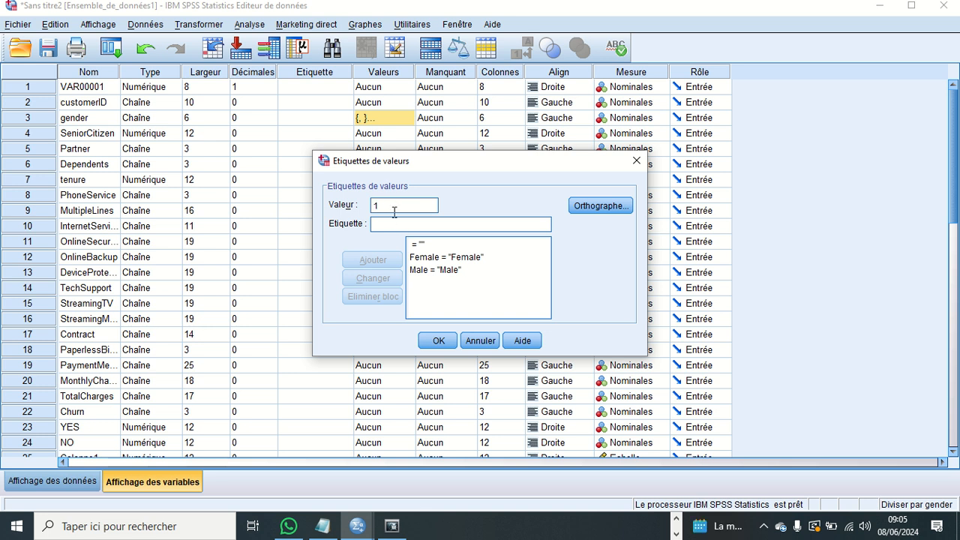
left_click(392, 218)
type("M")
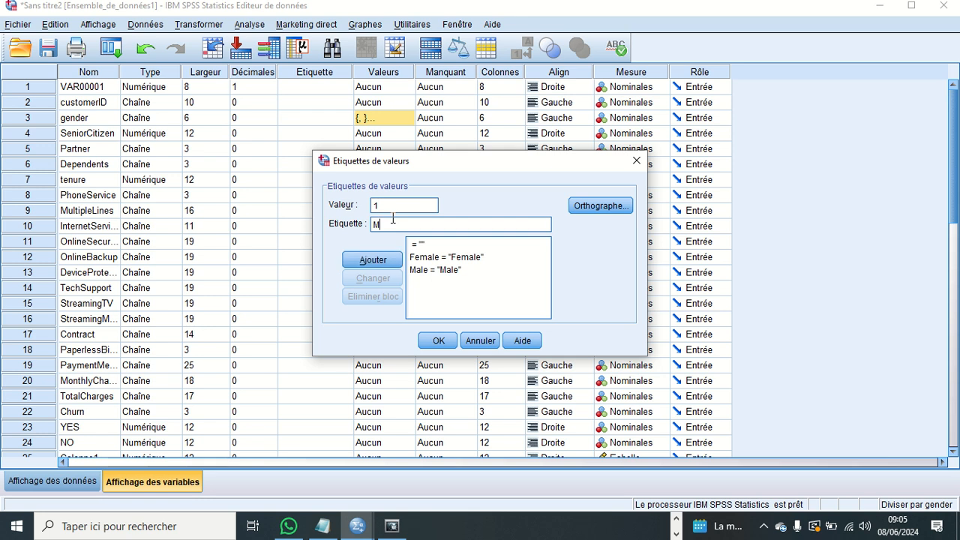
type("ale")
left_click(390, 259)
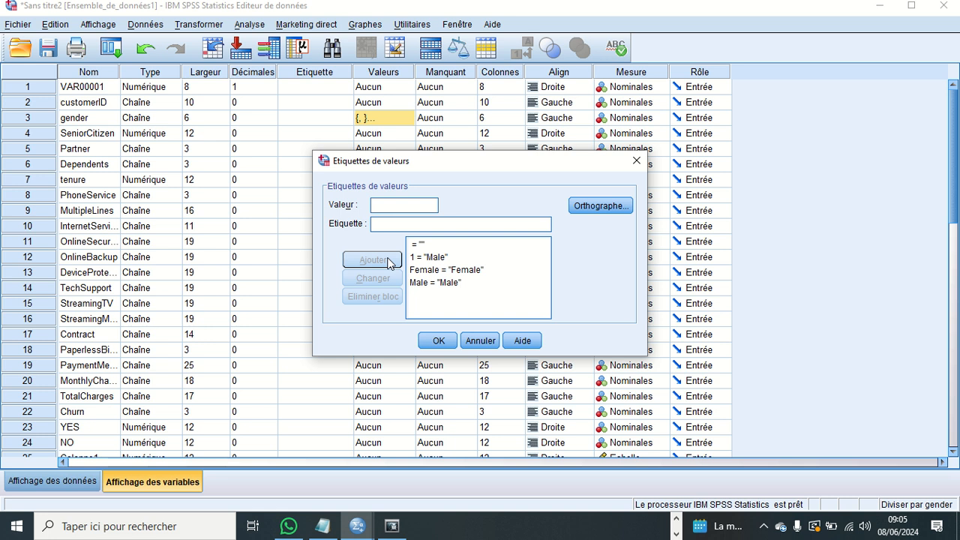
- Remove all the value labels of gender: 1, Female, Male and the blank entry
left_click(426, 259)
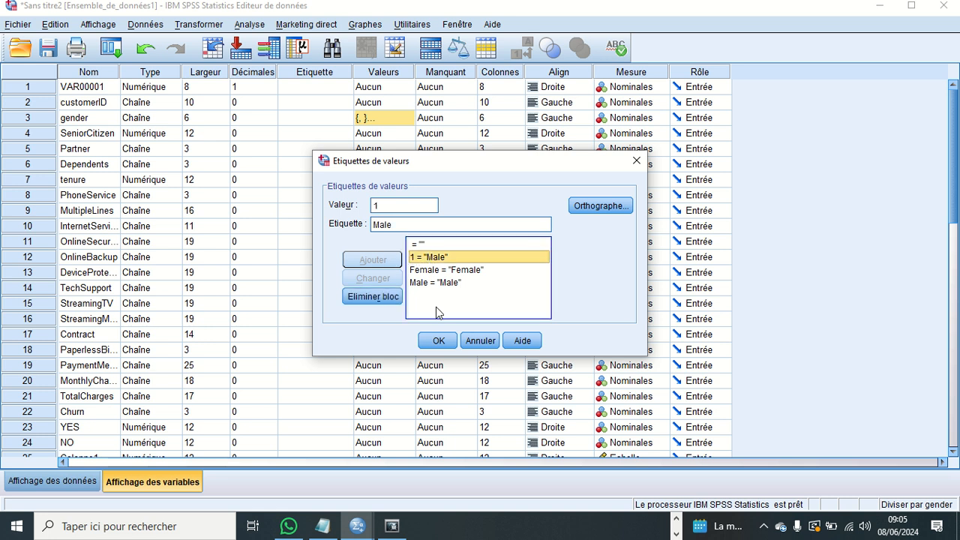
left_click(398, 298)
left_click(437, 258)
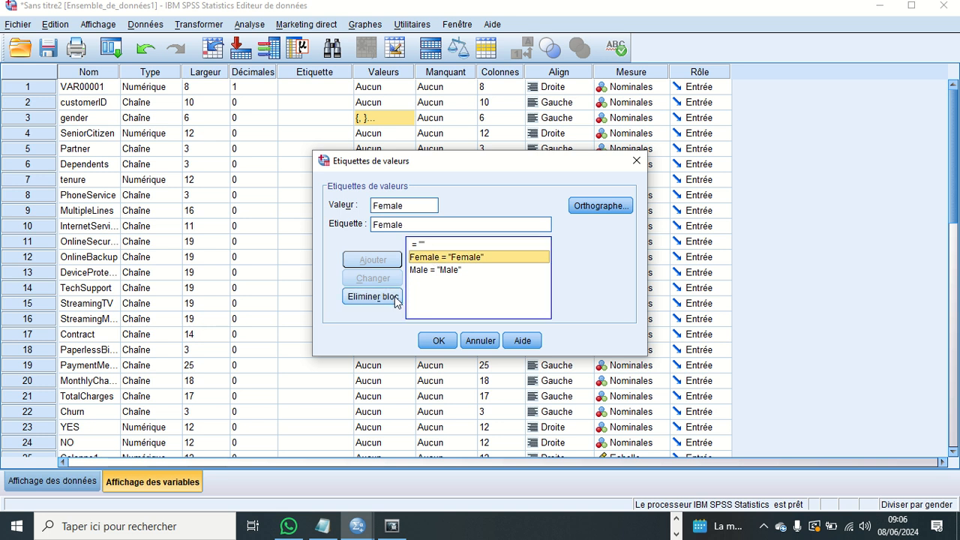
left_click(397, 299)
left_click(435, 257)
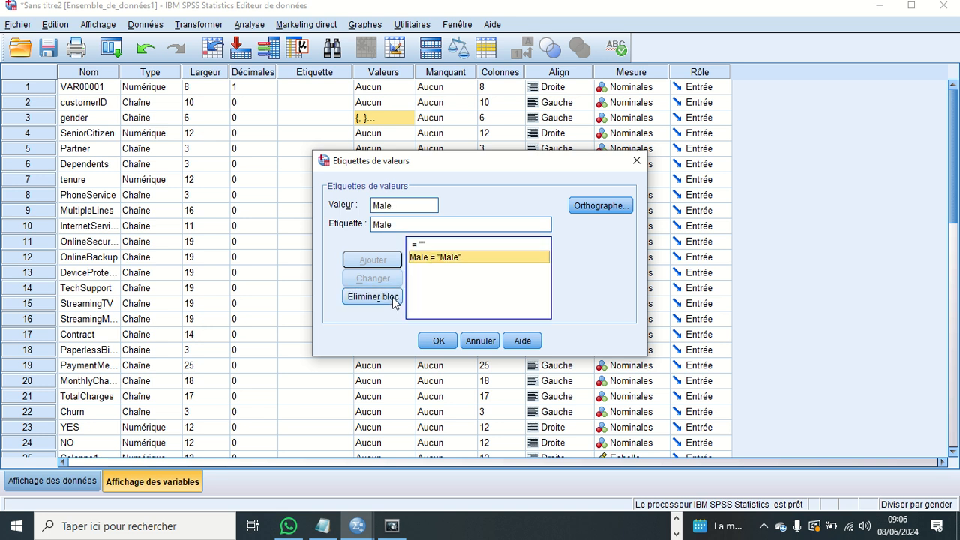
left_click(396, 299)
left_click(435, 244)
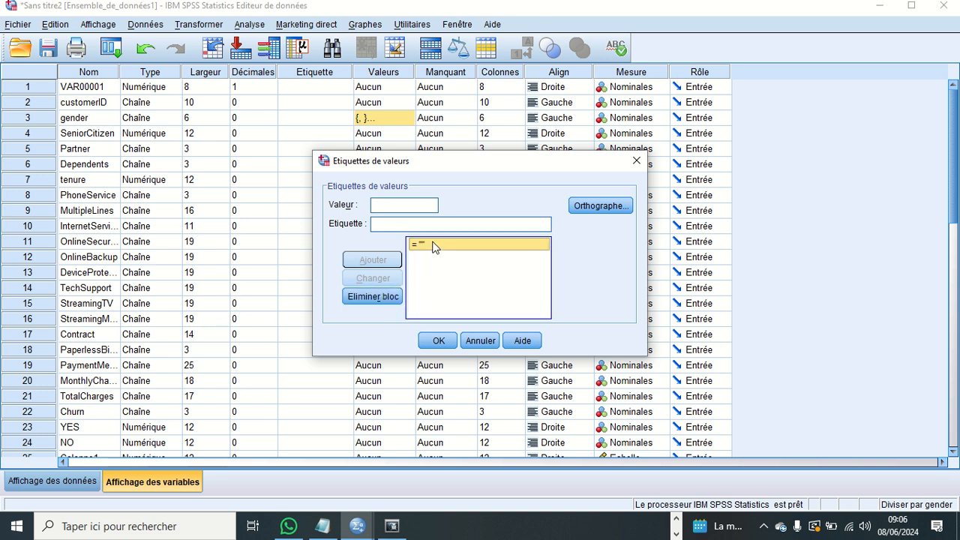
left_click(387, 298)
- Add a value label for gender that assigns "Male" to the value 1
left_click(396, 207)
type("&")
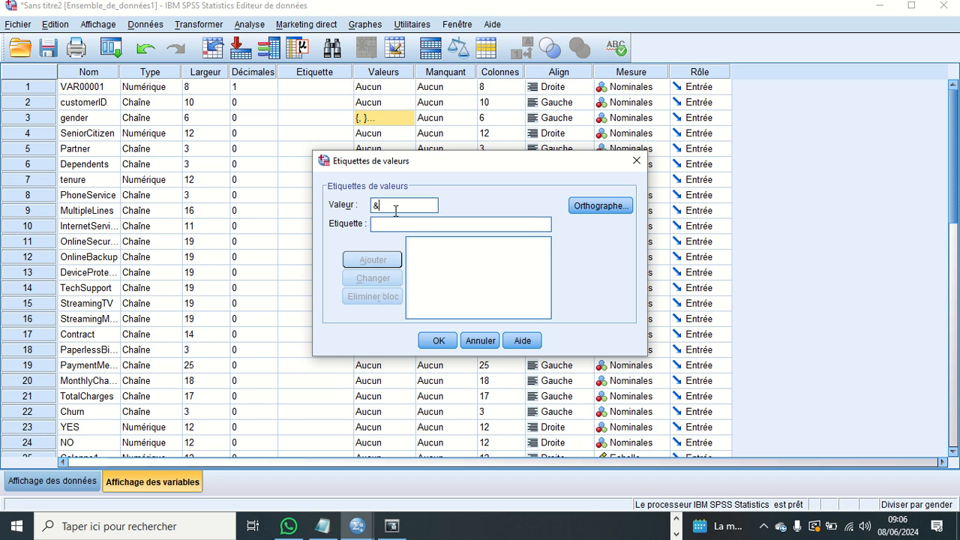
key("BackSpace")
type("1")
left_click(391, 224)
type("m")
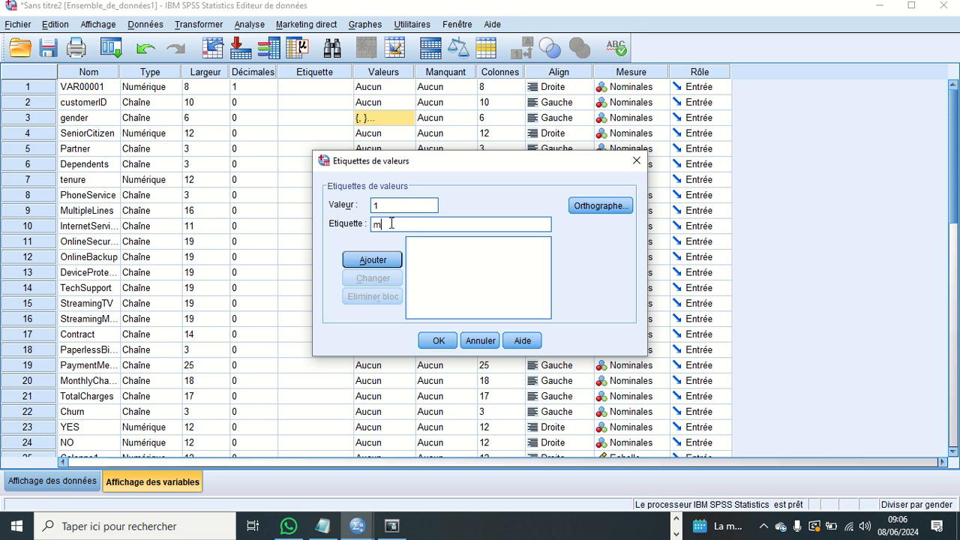
key("BackSpace")
type("le")
left_click(391, 260)
- Add the label "Female" for the value 2 of gender and apply the value labels
type("2")
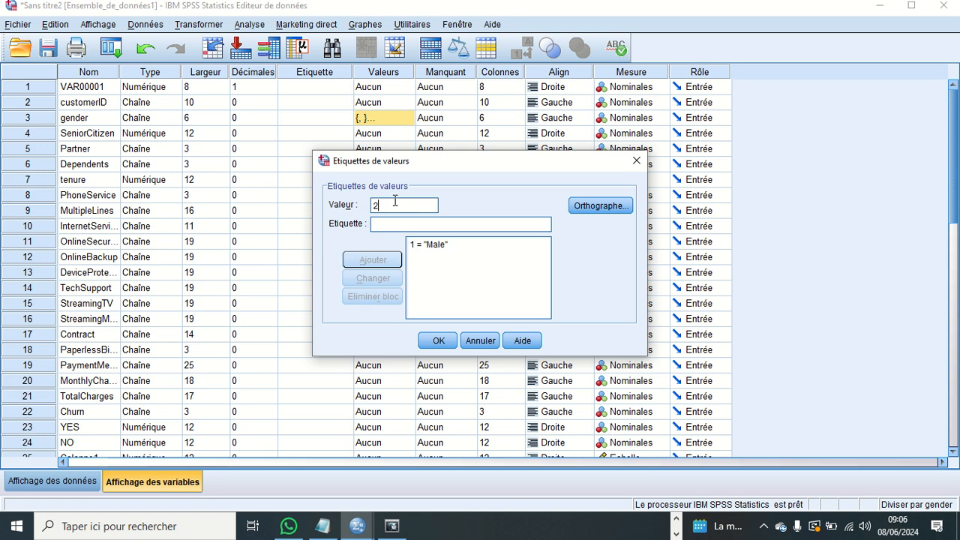
left_click(394, 224)
type("Fem")
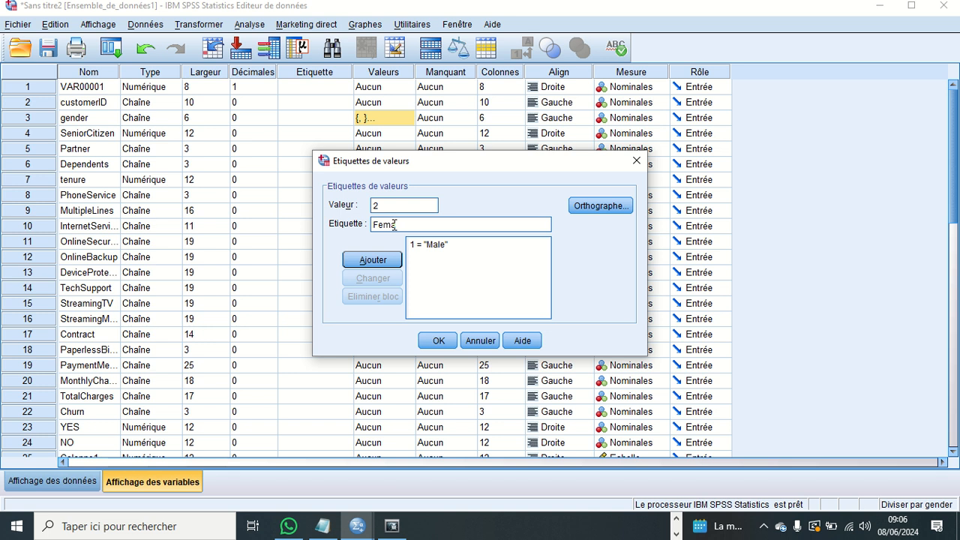
type("ale")
left_click(390, 260)
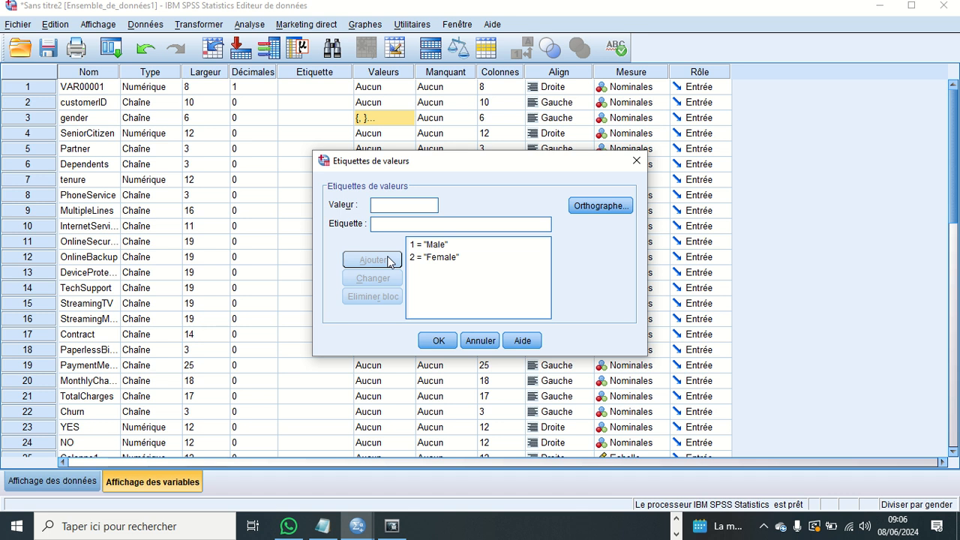
left_click(437, 340)
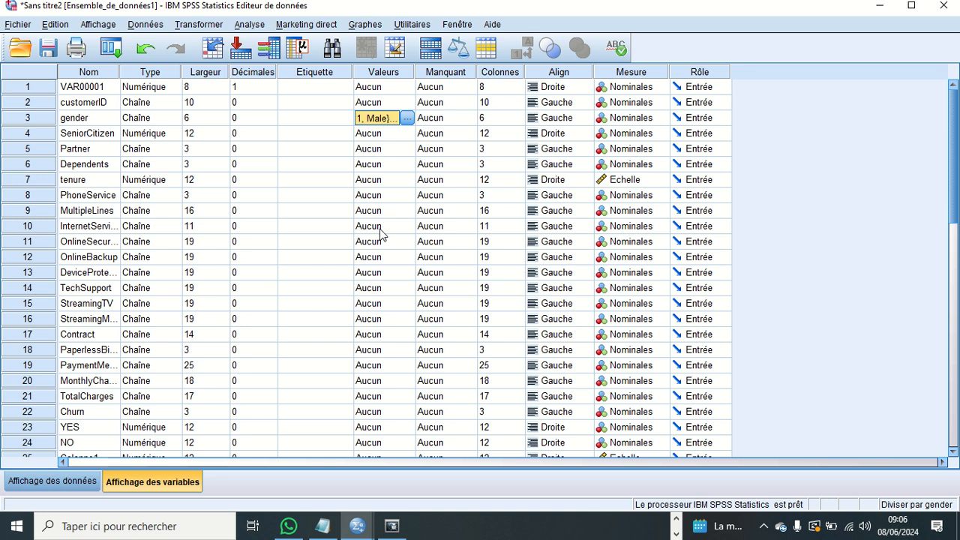
- Look over the variable list and check the gender column in the data view
scroll(372, 296, "down", 3)
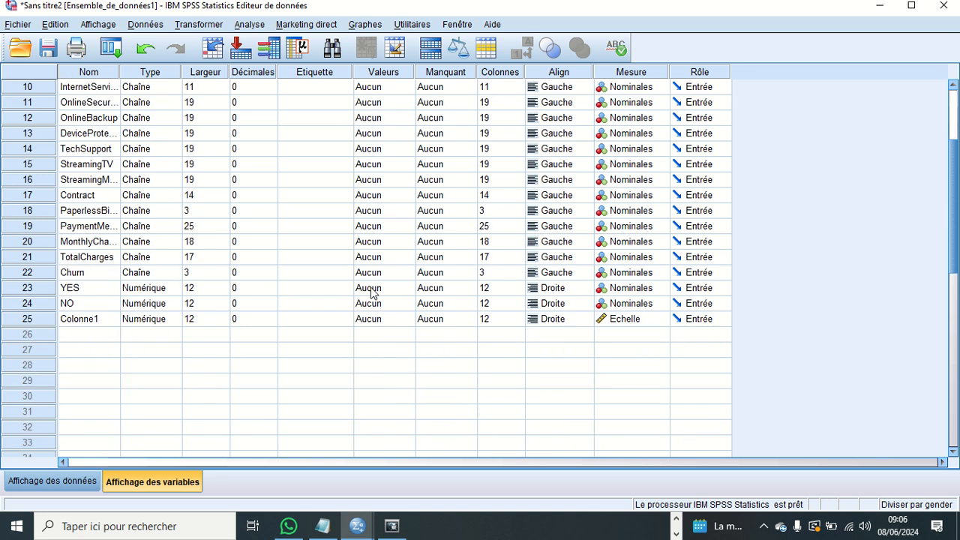
scroll(371, 294, "up", 3)
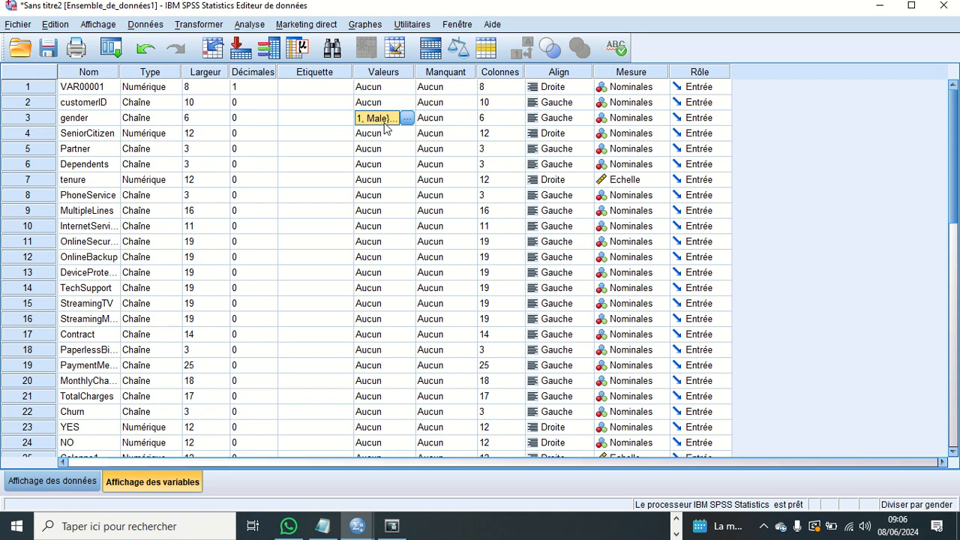
left_click(75, 481)
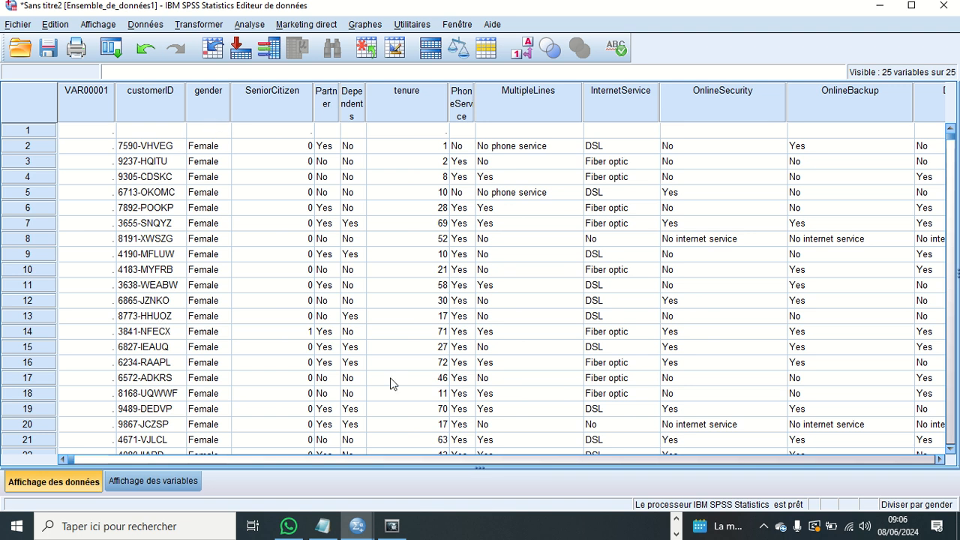
left_click(676, 534)
left_click(678, 519)
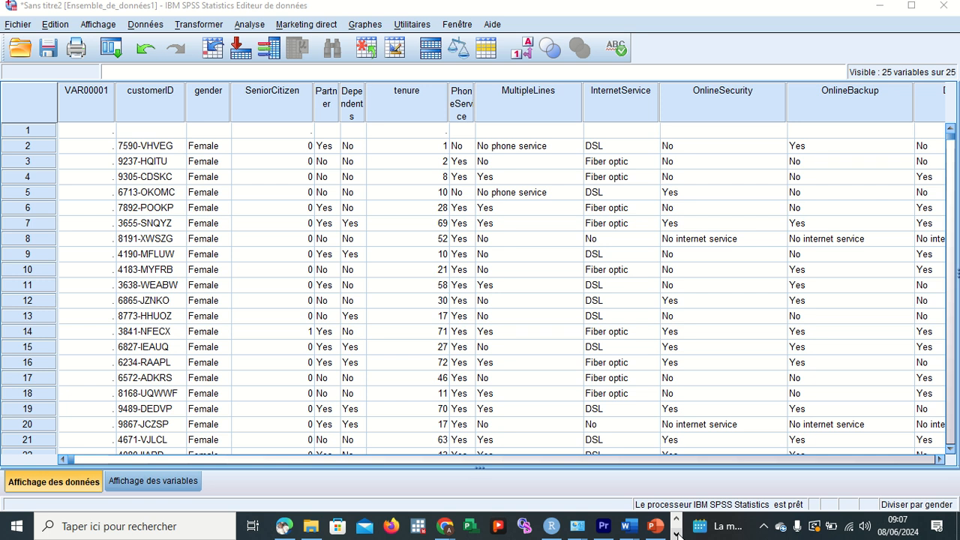
left_click(676, 534)
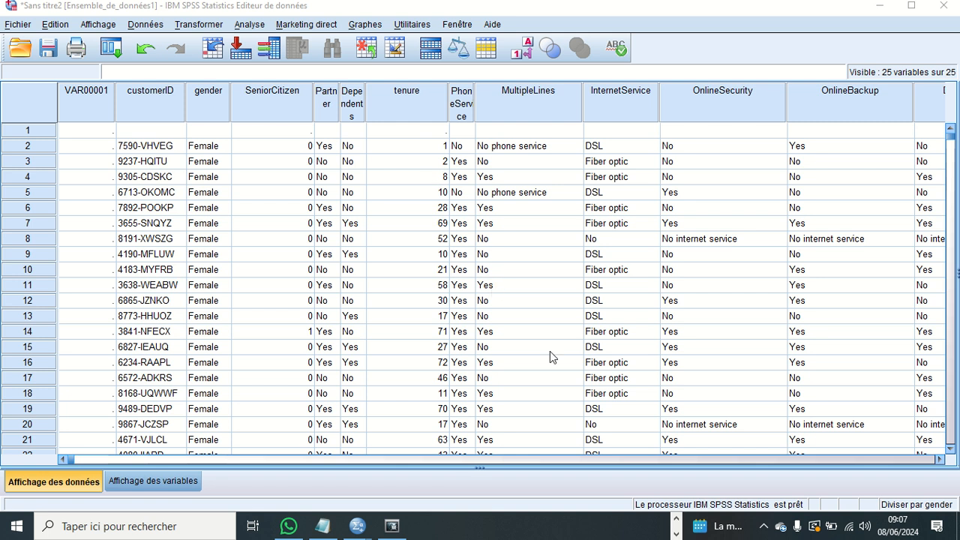
- From the variable view, examine the case selection options, including selection by logical condition, and close them without applying anything
left_click(156, 484)
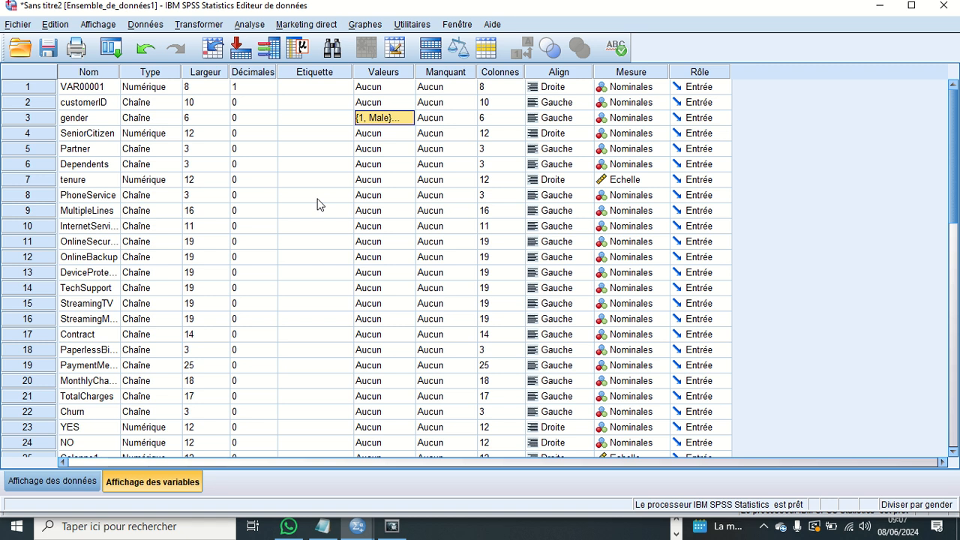
left_click(141, 25)
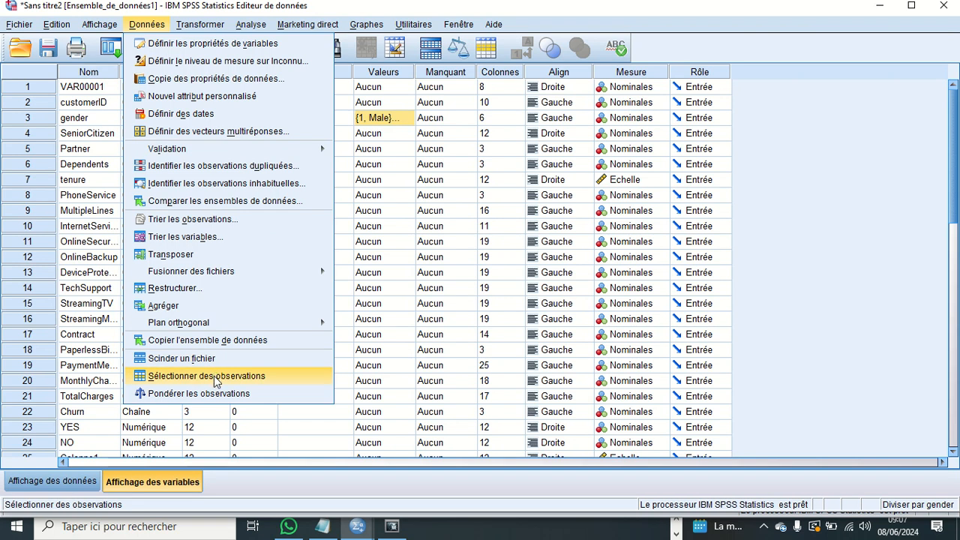
left_click(215, 378)
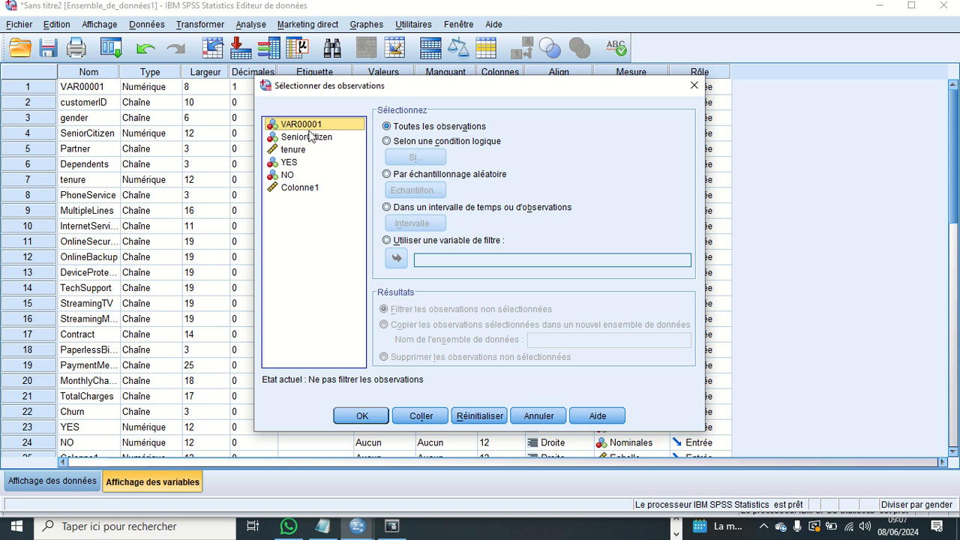
left_click(387, 141)
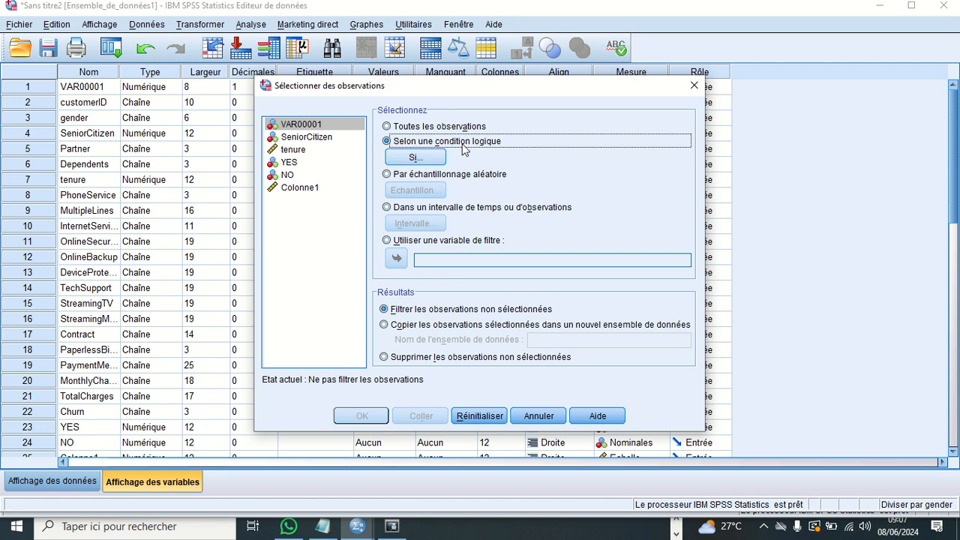
left_click(537, 415)
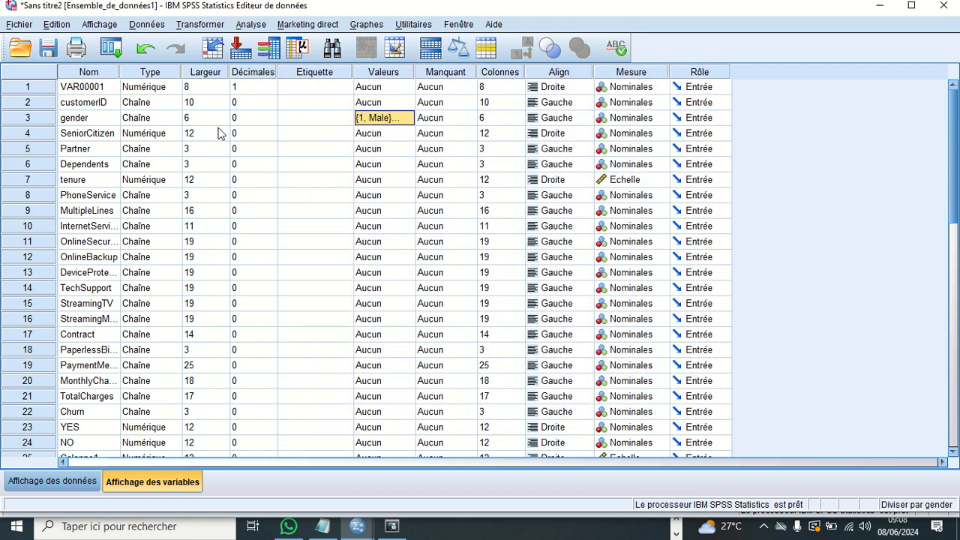
- Open the options for weighting cases (Pondérer les observations)
left_click(147, 25)
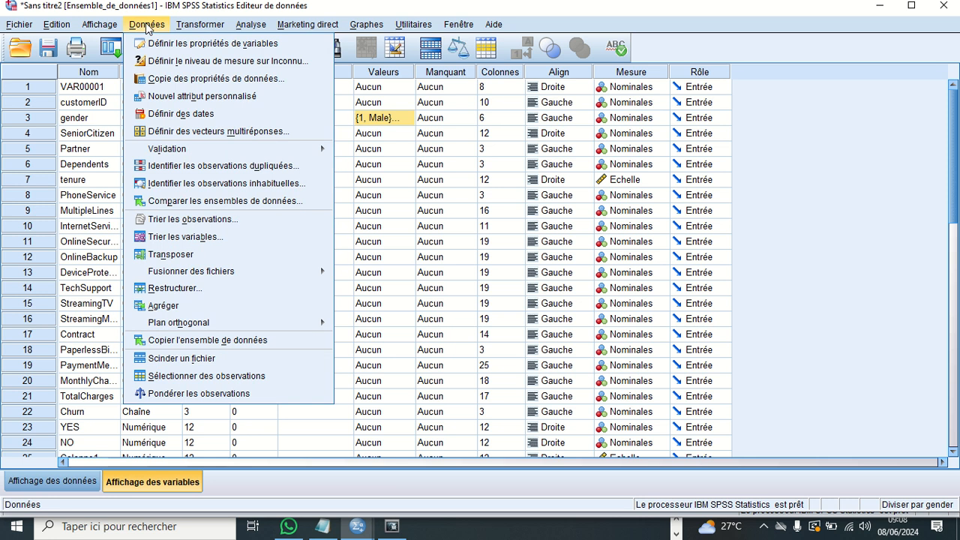
left_click(216, 395)
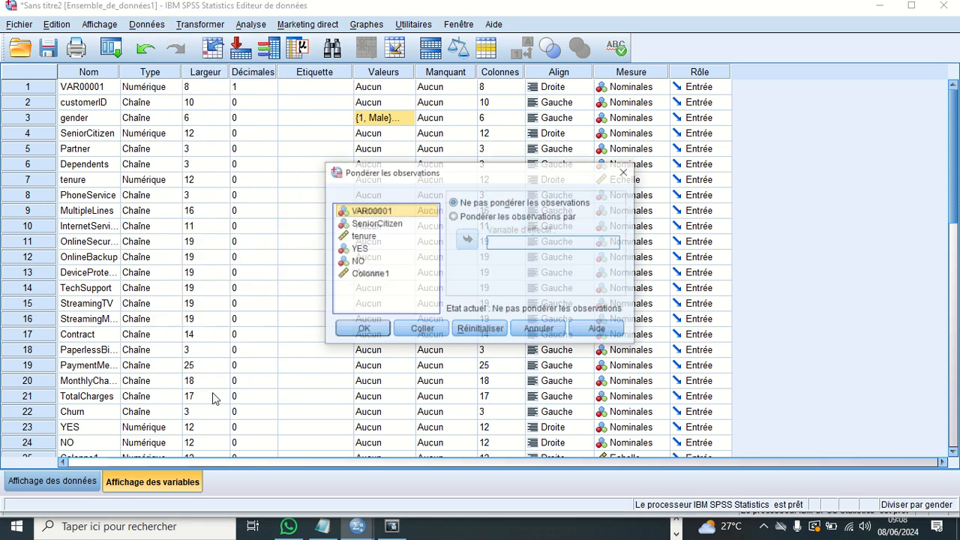
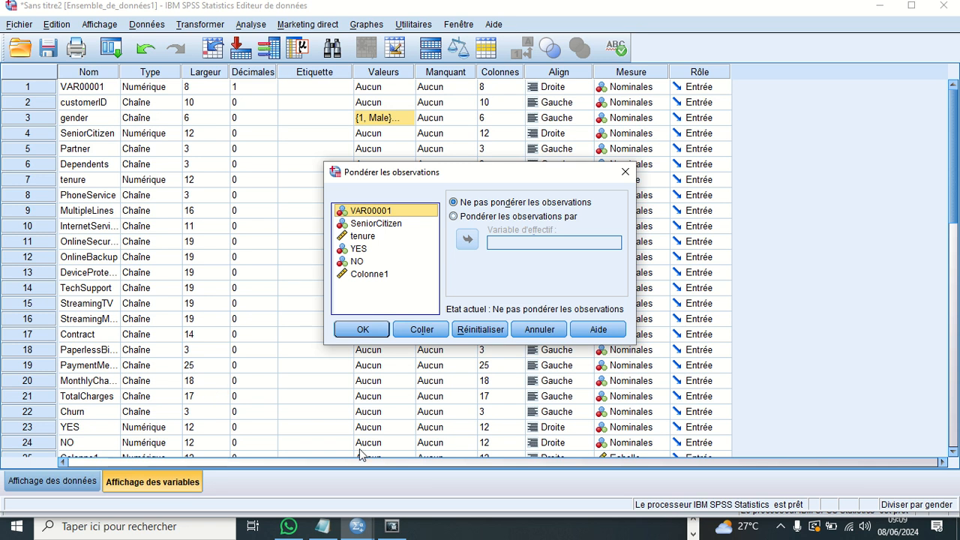
- Leave case weighting unchanged and view the gender variable's information from the variable computation (Calculer la variable) without computing anything
left_click(539, 329)
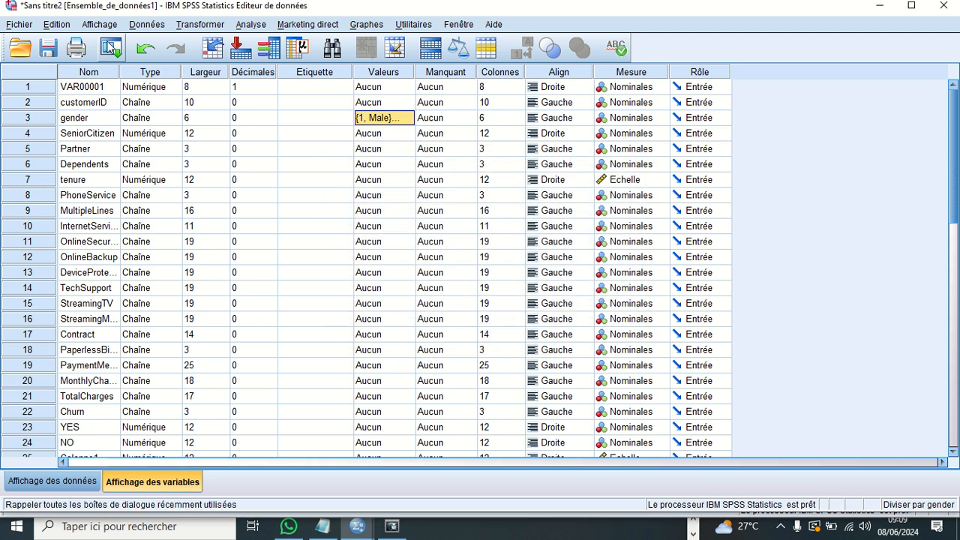
left_click(183, 27)
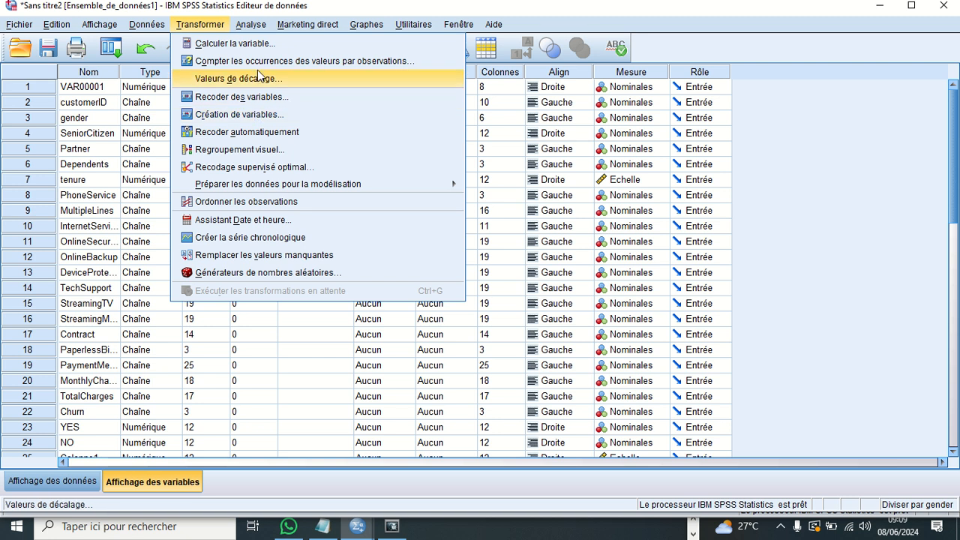
left_click(257, 47)
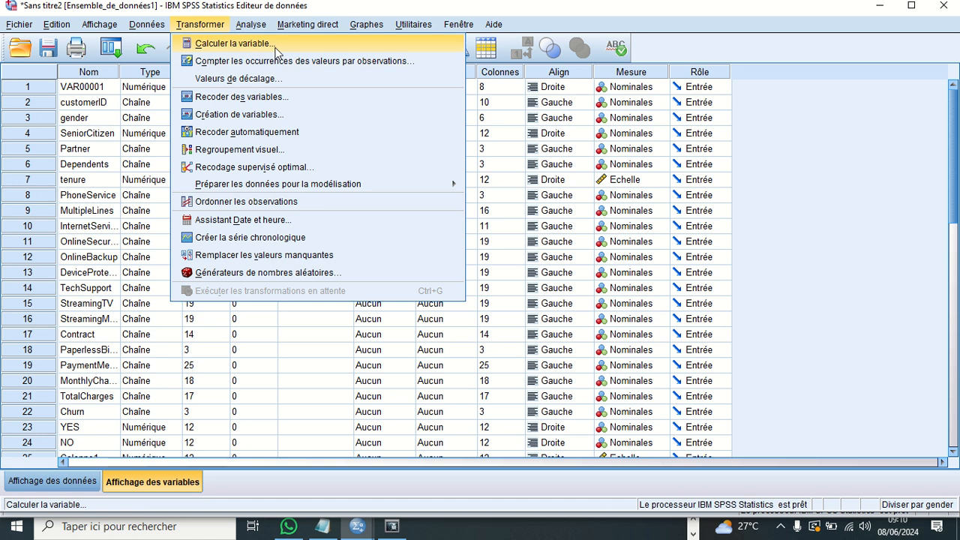
left_click(277, 43)
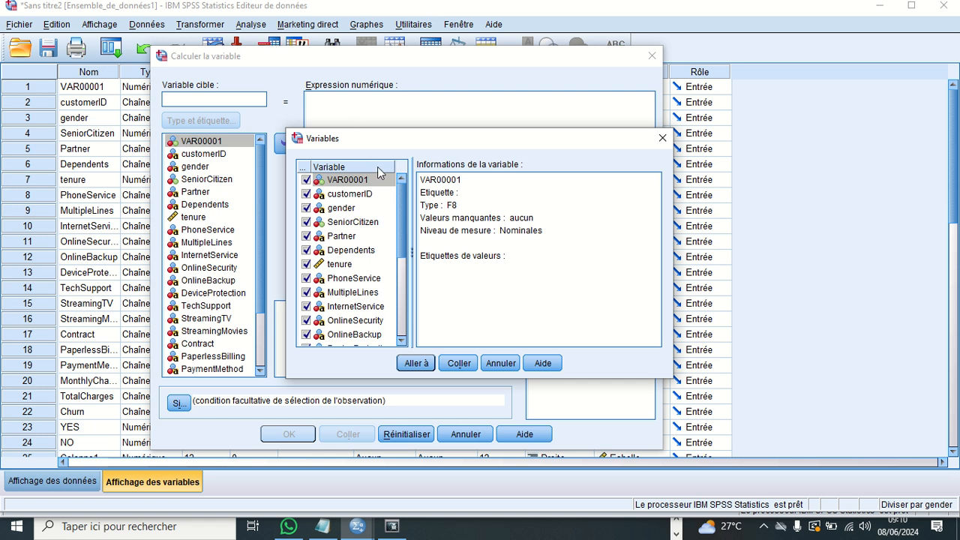
left_click_drag(403, 204, 405, 237)
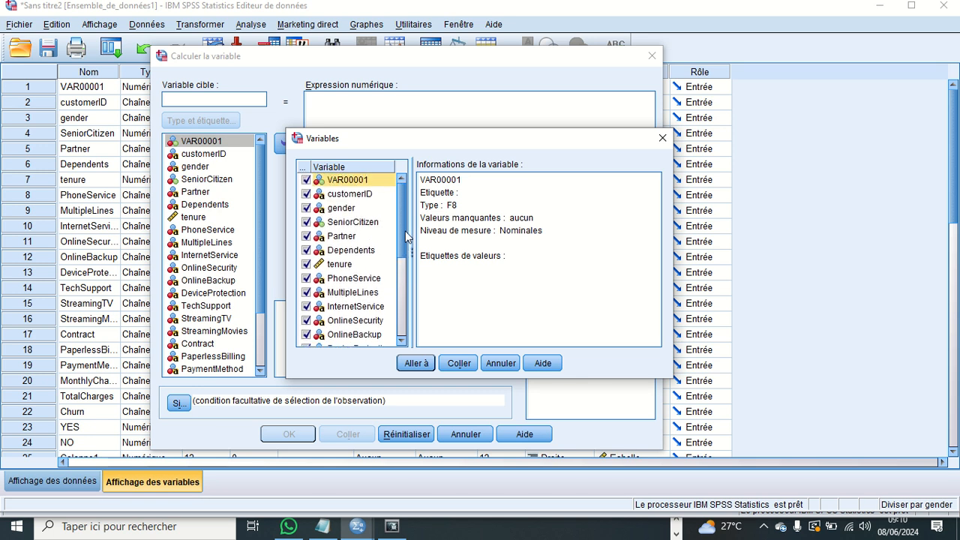
left_click(357, 213)
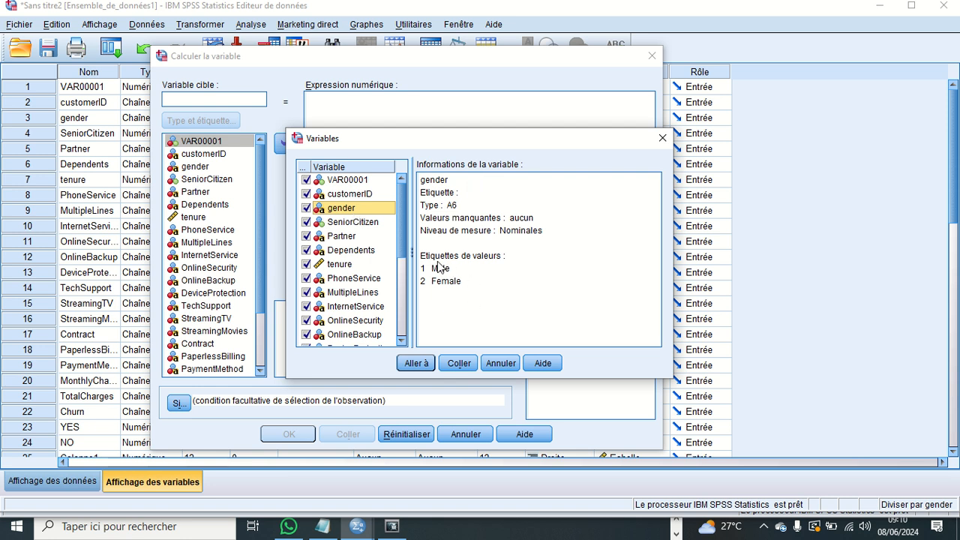
left_click(421, 363)
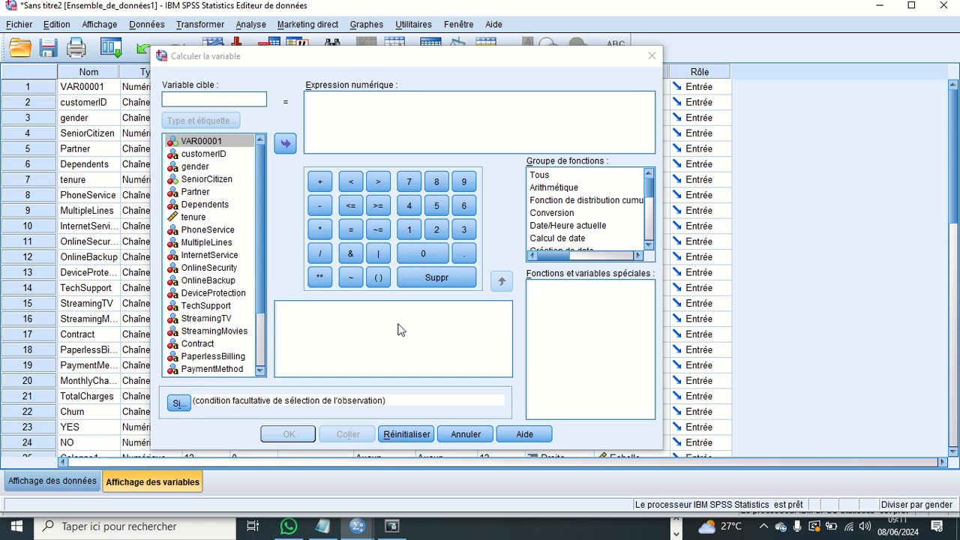
left_click(459, 435)
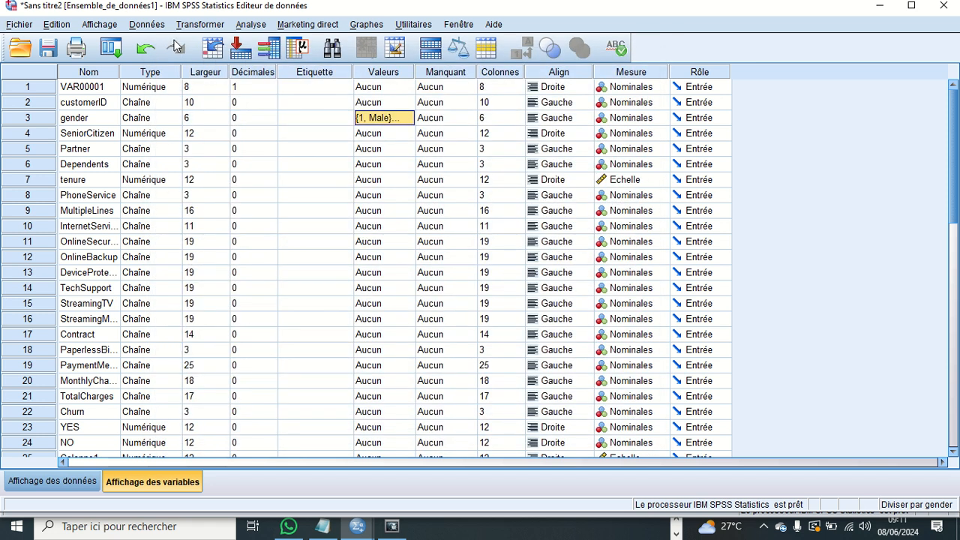
- Start a new variable computation (Calculer la variable)
left_click(195, 25)
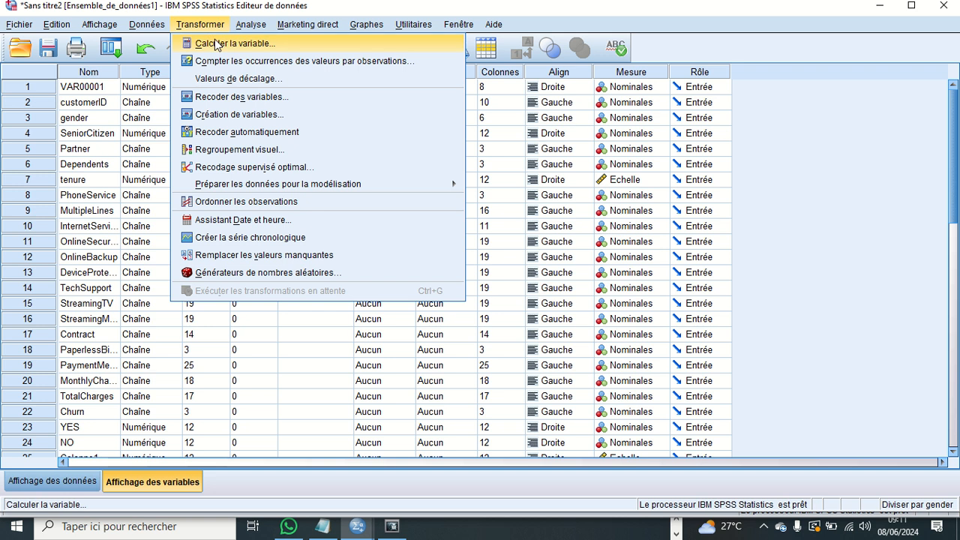
left_click(217, 43)
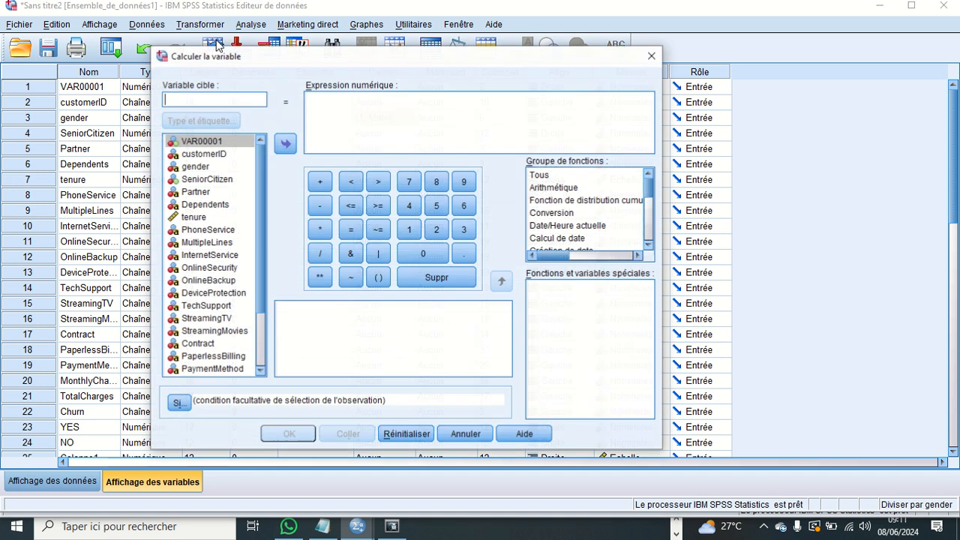
left_click(198, 219)
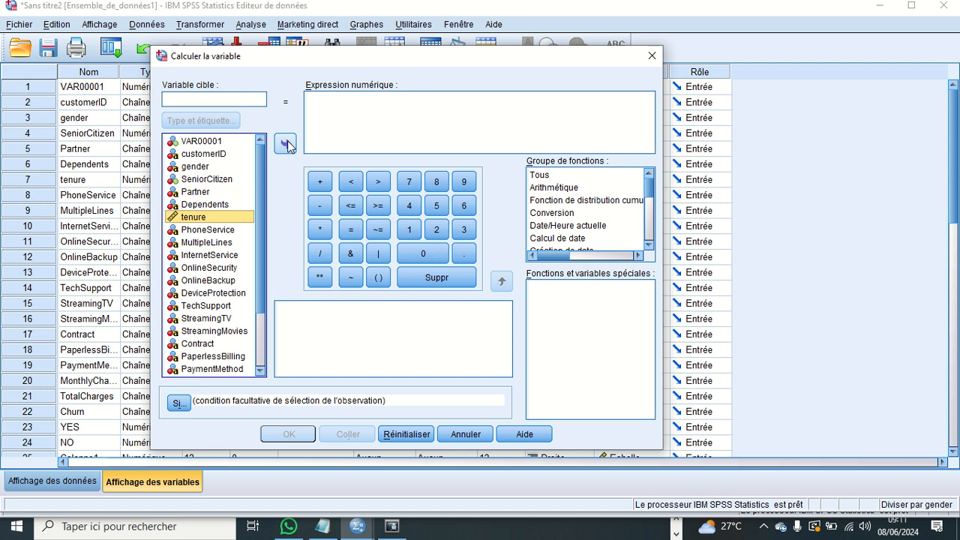
left_click(287, 145)
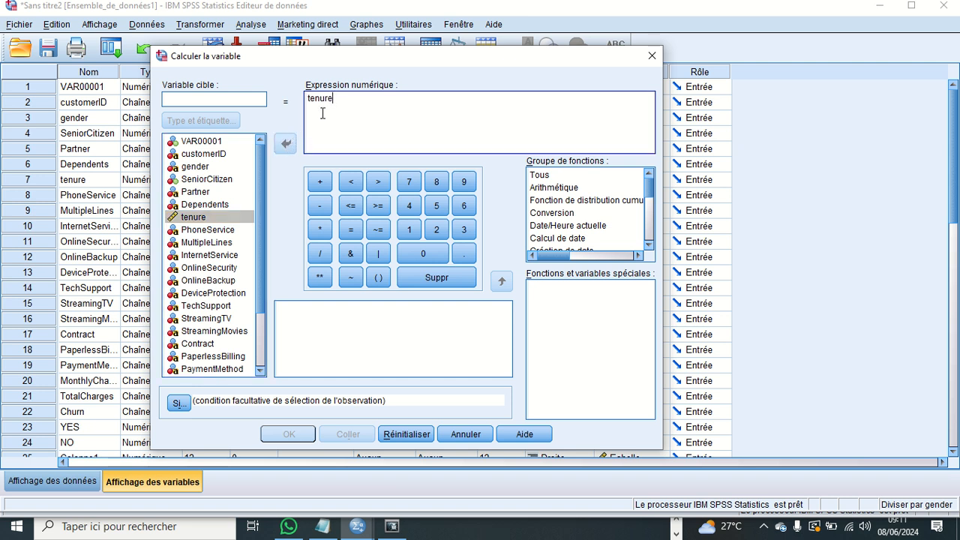
key("BackSpace")
key("BackSpace")
key("BackSpace")
key("BackSpace")
key("BackSpace")
key("BackSpace")
- Look over the available variables and functions, and name the computation's target variable IMC
mouse_move(263, 250)
left_mouse_down()
mouse_move(261, 318)
mouse_move(262, 257)
left_mouse_up()
mouse_move(649, 198)
left_mouse_down()
mouse_move(651, 239)
mouse_move(651, 183)
left_mouse_up()
left_click(206, 102)
type("i")
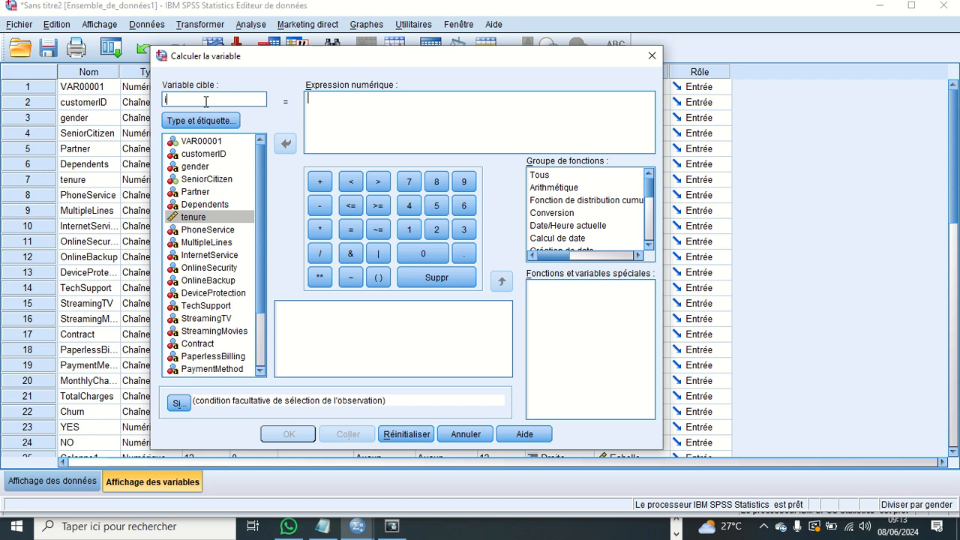
key("BackSpace")
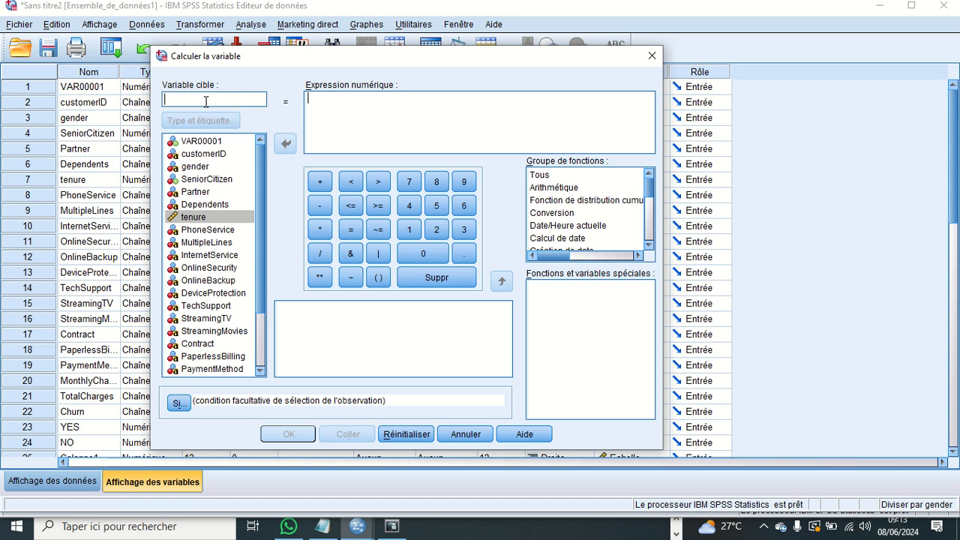
type("IMC")
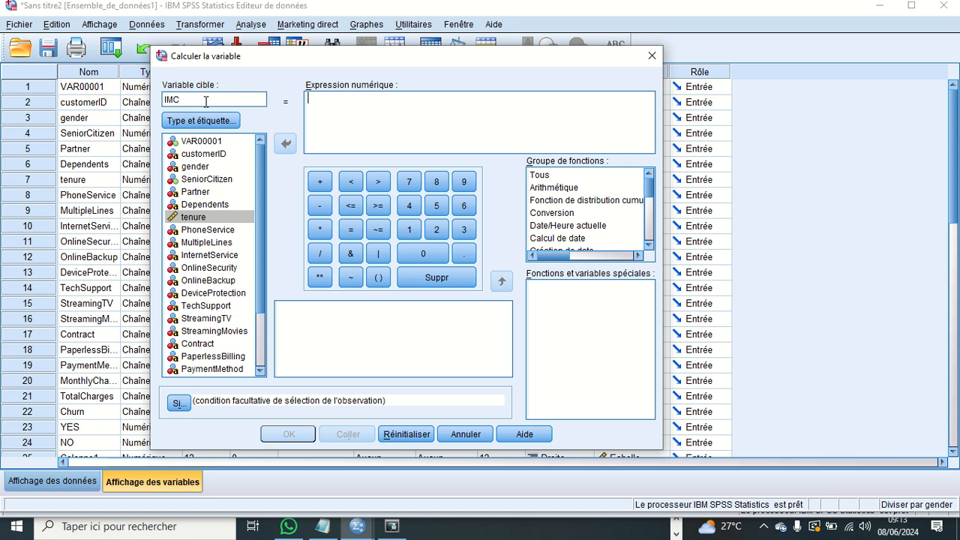
- Set the numeric expression for IMC to tenure / tenure and run the computation
left_click(327, 98)
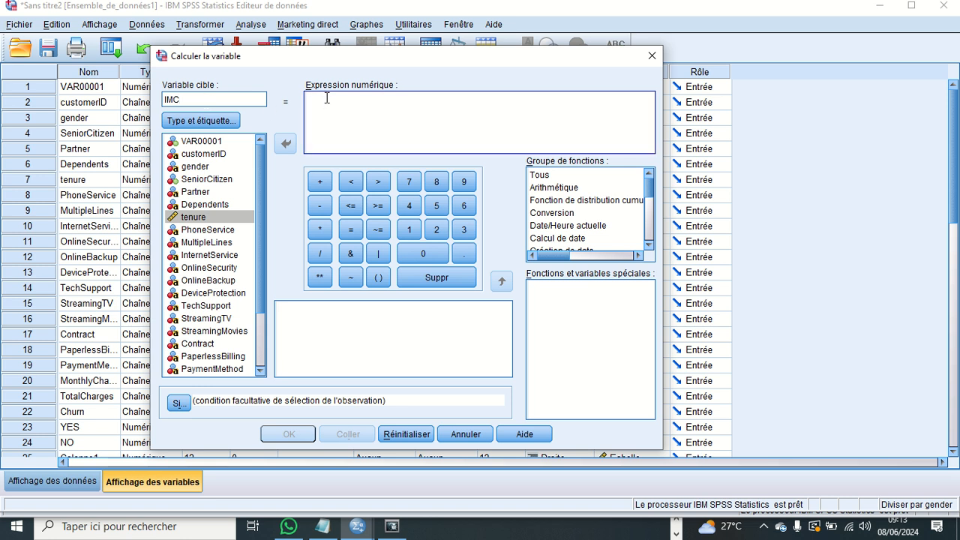
left_click(223, 231)
left_click(216, 218)
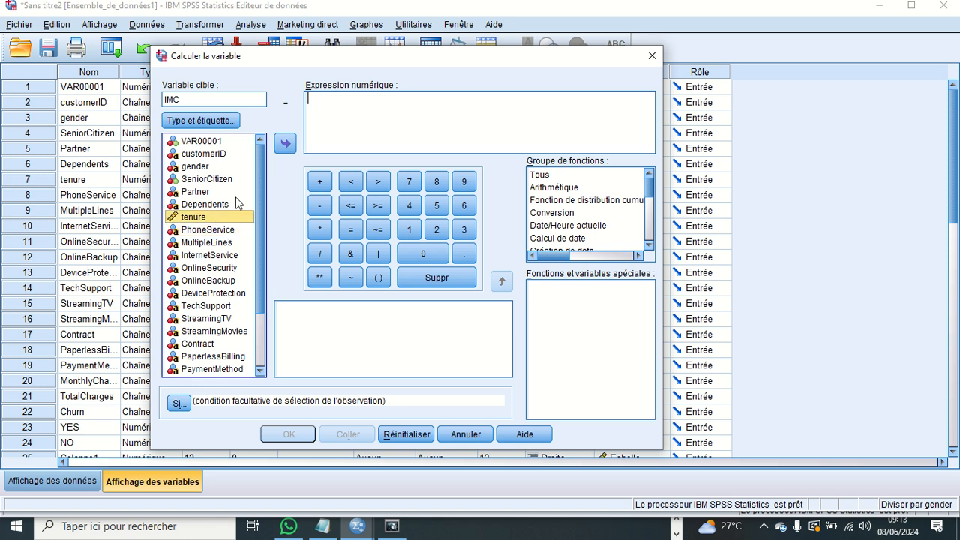
left_click(289, 145)
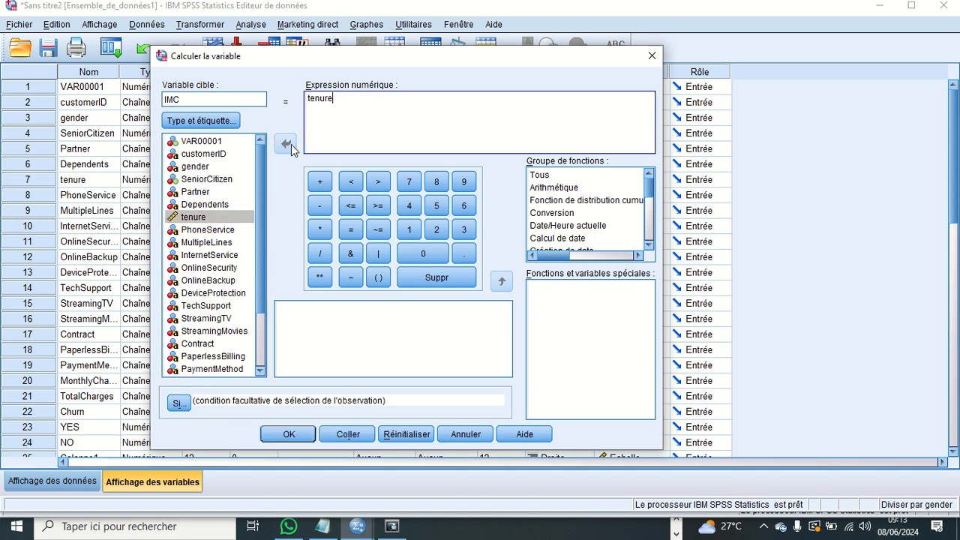
left_click(319, 254)
left_click(221, 230)
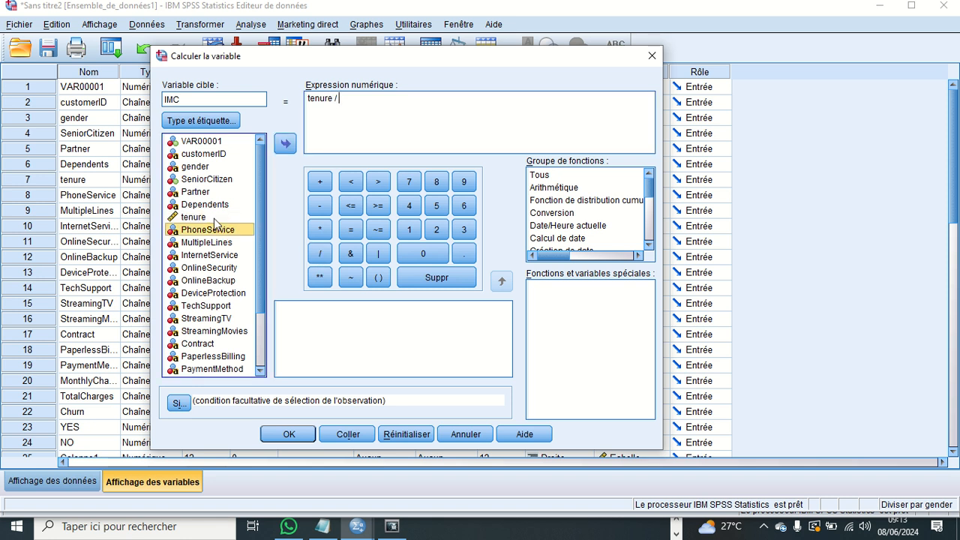
left_click(218, 218)
left_click(286, 144)
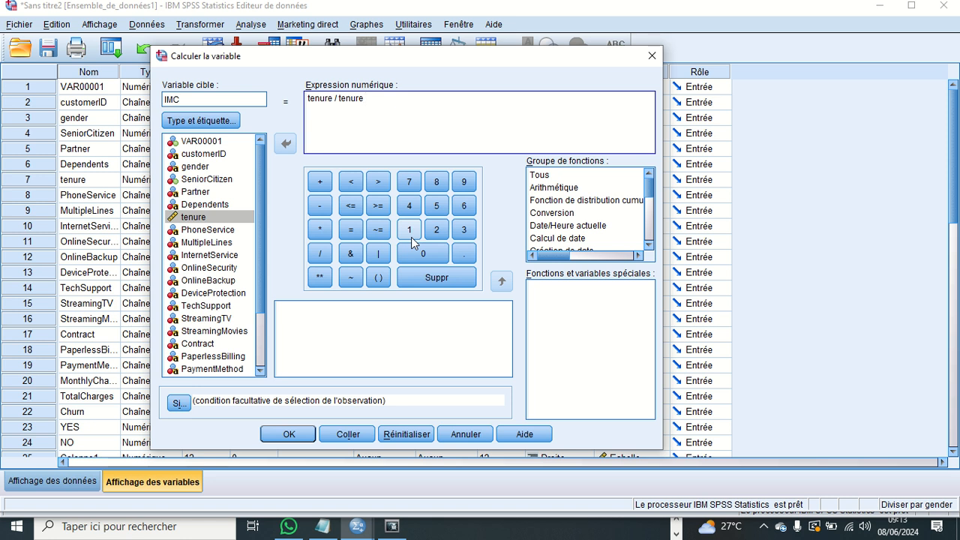
left_click(302, 430)
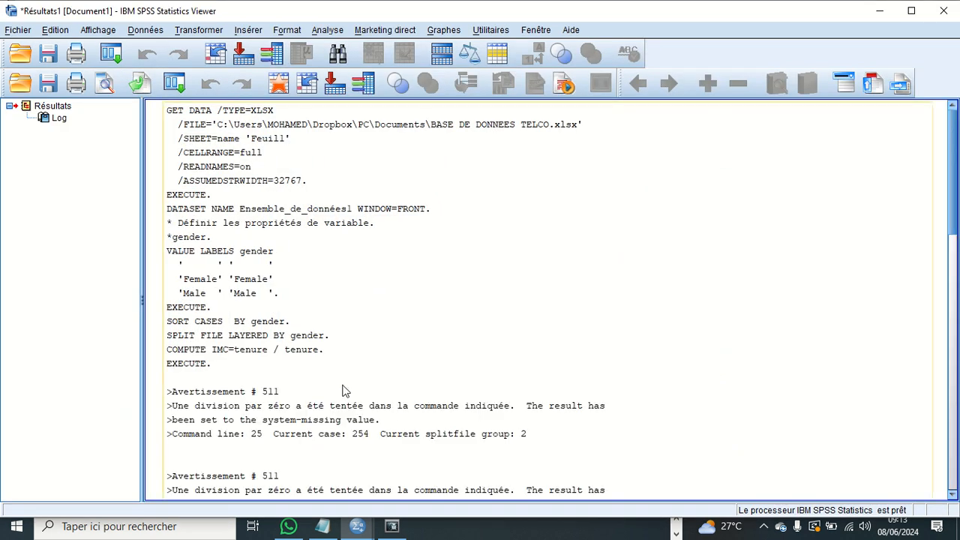
- Read through the computation's output log and check for the IMC variable in the data editor's variable list
scroll(342, 391, "down", 4)
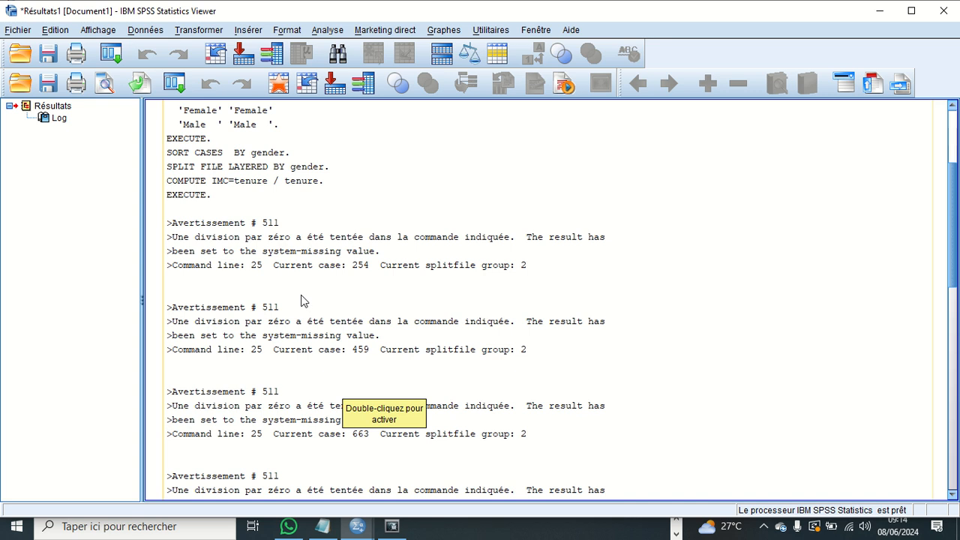
scroll(303, 300, "down", 15)
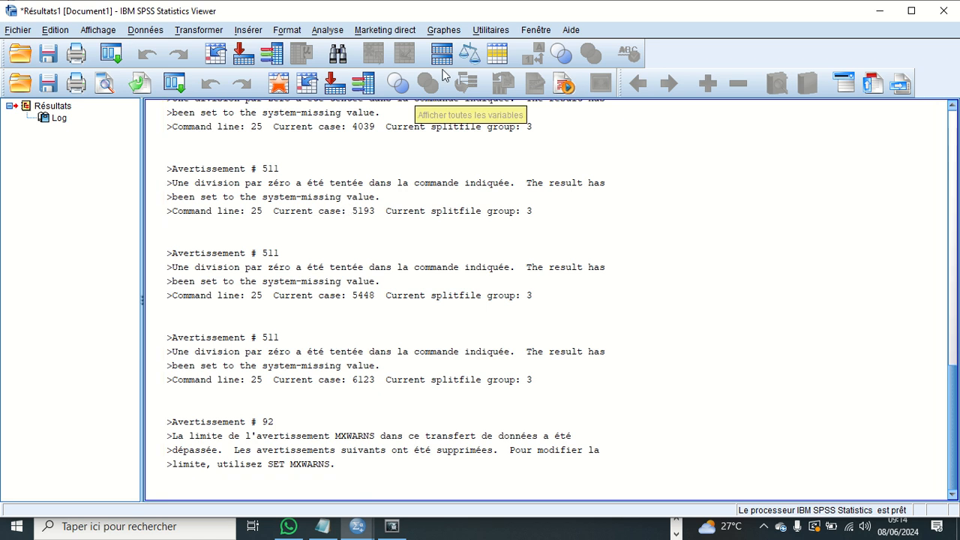
left_click(536, 30)
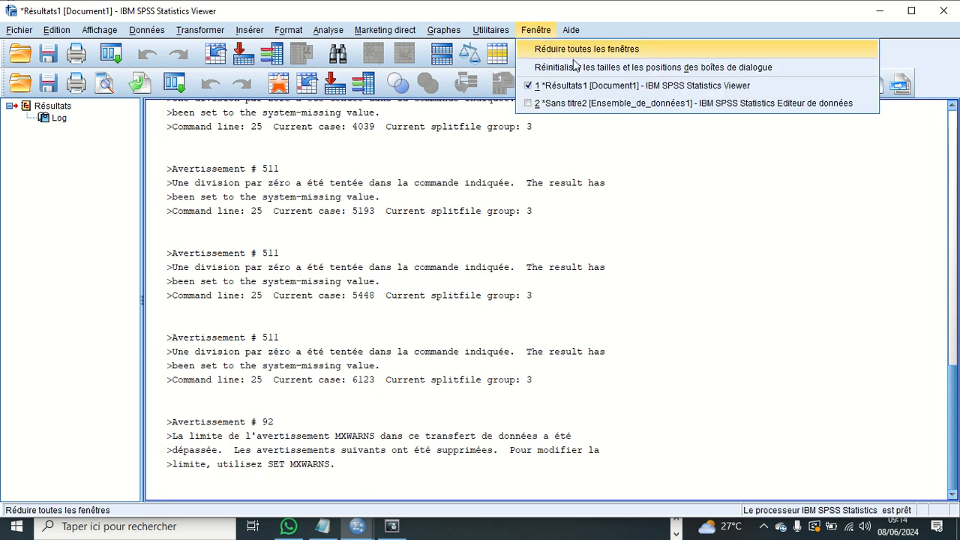
left_click(602, 103)
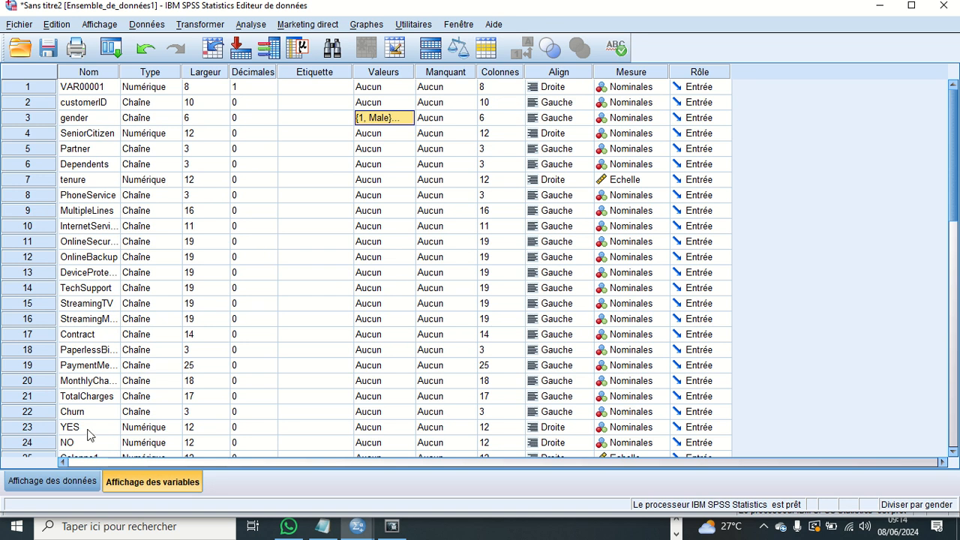
scroll(172, 330, "down", 8)
scroll(172, 330, "up", 3)
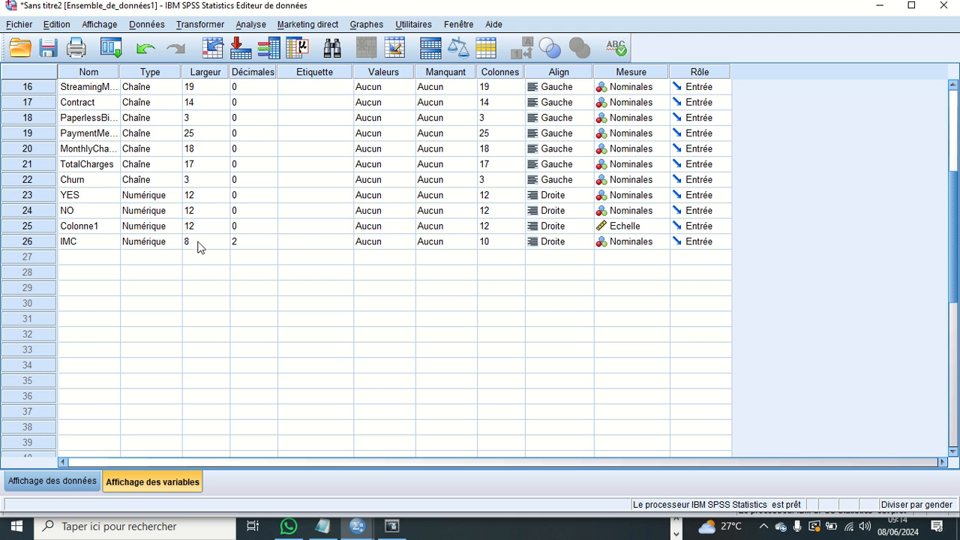
- Examine the computed values of the IMC column across the cases in the data view
left_click(77, 479)
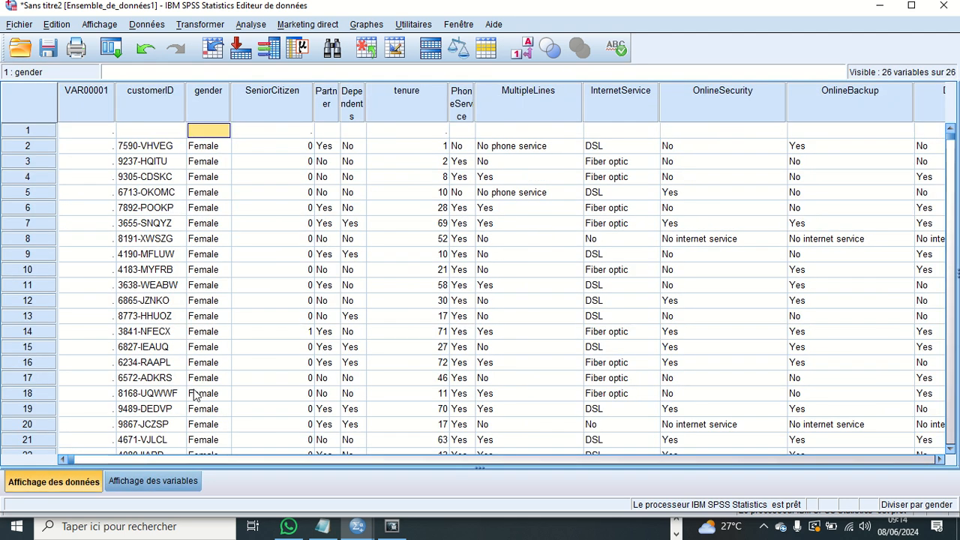
key("Right")
key("Right")
key("Right")
key("Right")
key("Right")
key("Right")
key("Right")
key("Right")
key("Right")
key("Right")
key("Right")
key("Right")
key("Right")
key("Right")
key("Right")
key("Right")
key("Right")
key("Right")
key("Right")
key("Right")
key("Right")
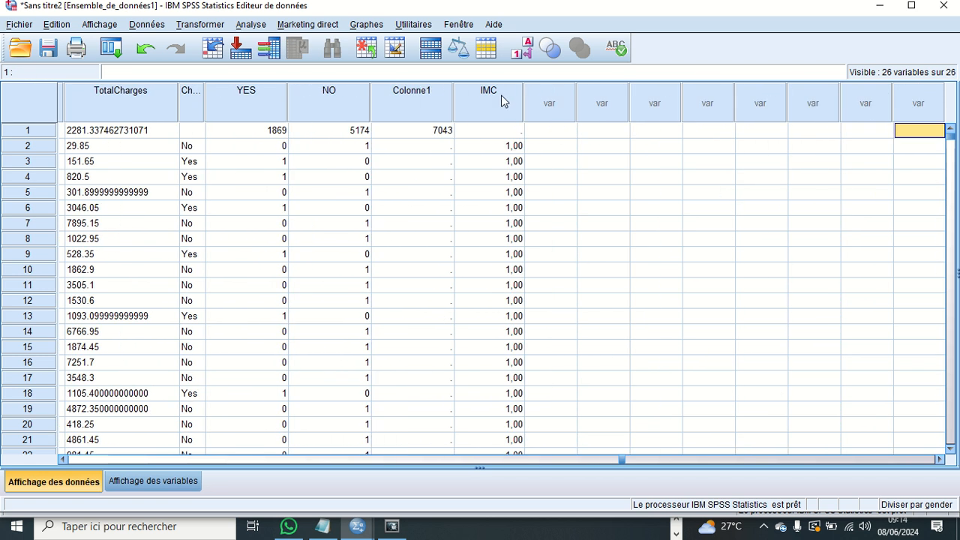
scroll(544, 319, "down", 6)
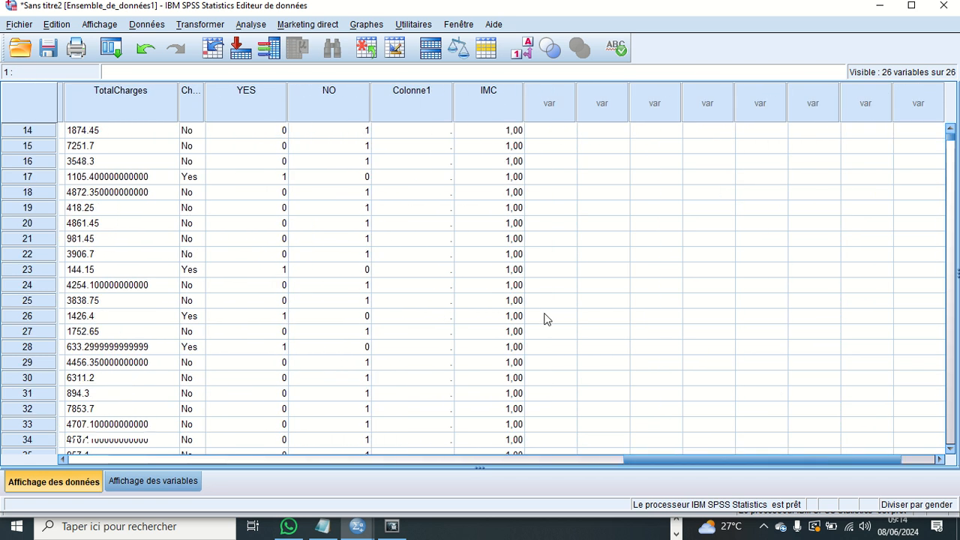
scroll(546, 318, "down", 4)
scroll(546, 319, "down", 18)
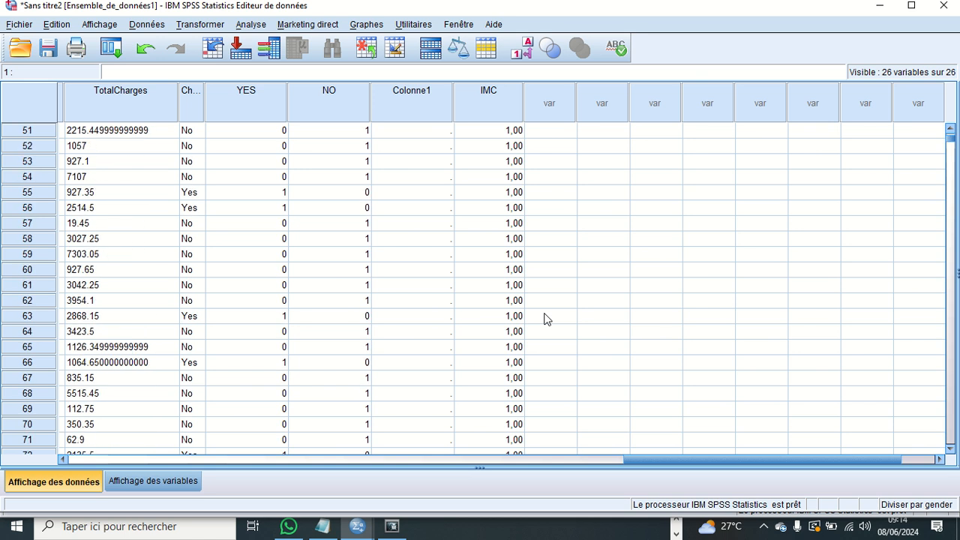
scroll(547, 320, "up", 20)
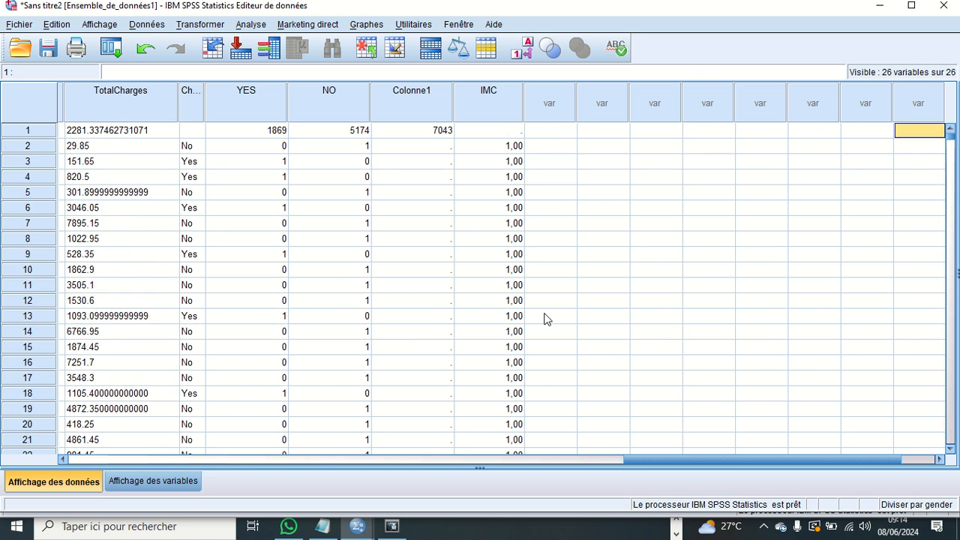
scroll(569, 330, "down", 3)
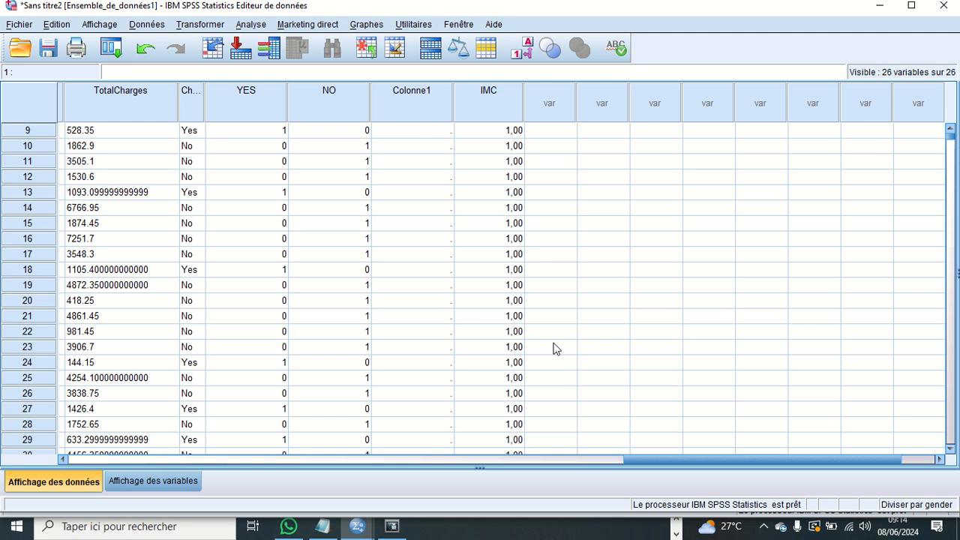
scroll(555, 348, "up", 3)
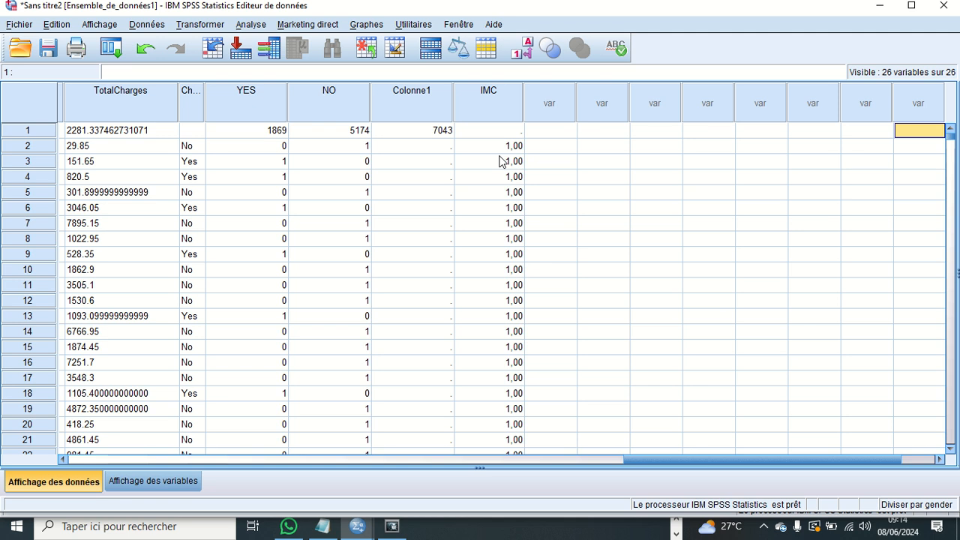
left_click(188, 24)
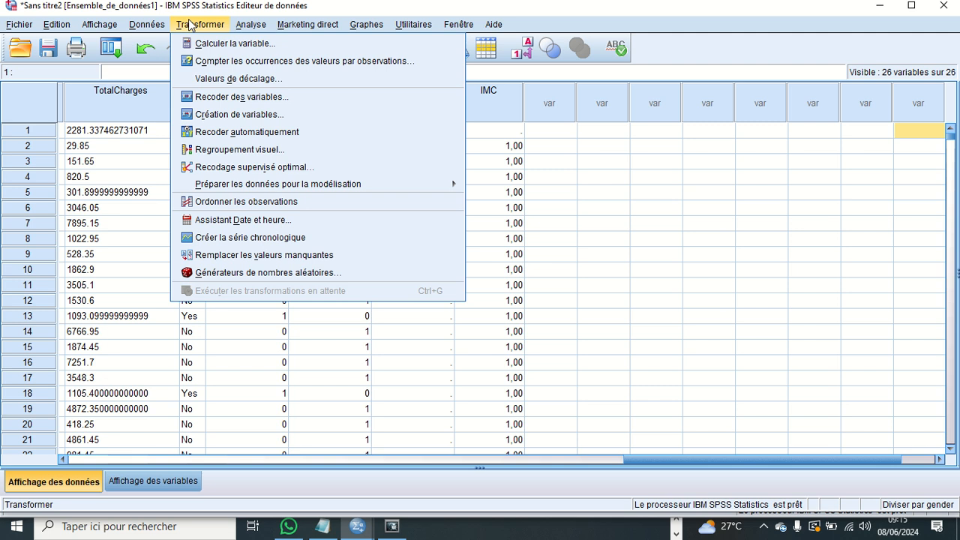
left_click(214, 50)
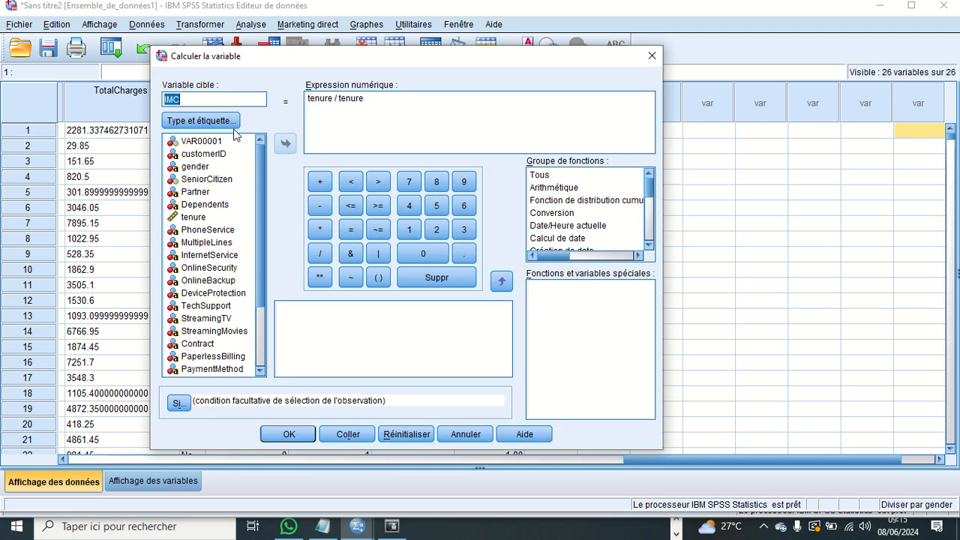
left_click(198, 98)
left_click(393, 106)
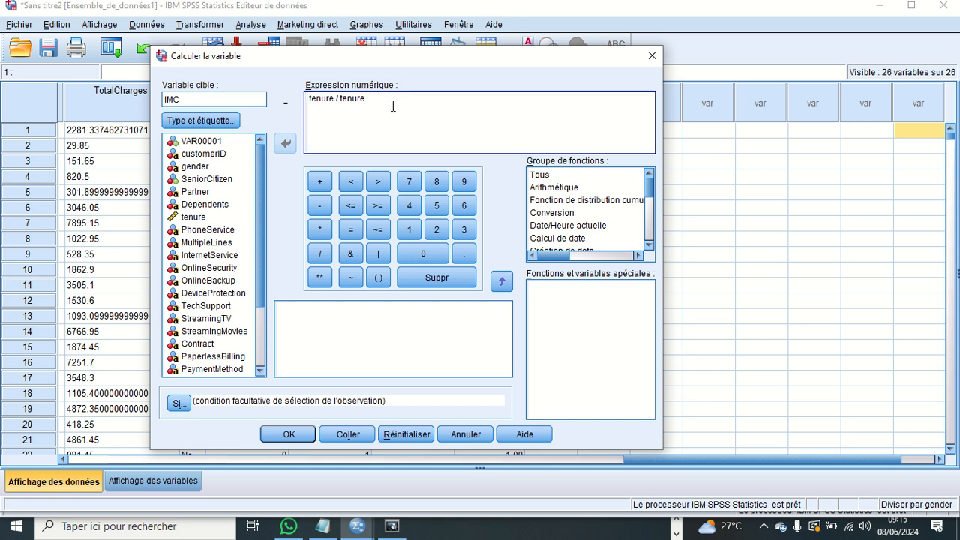
key("BackSpace")
key("BackSpace")
key("BackSpace")
key("BackSpace")
key("BackSpace")
key("BackSpace")
key("BackSpace")
type("^2")
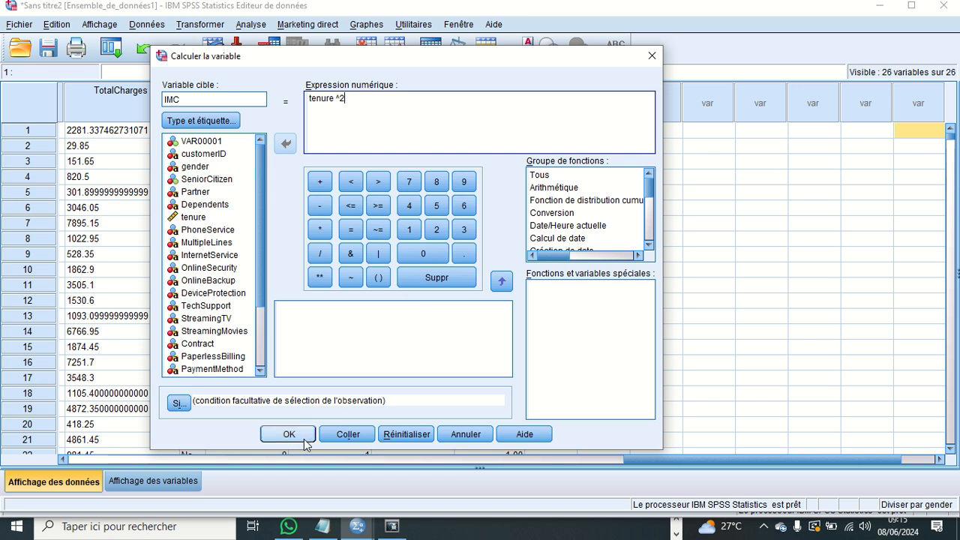
left_click(486, 434)
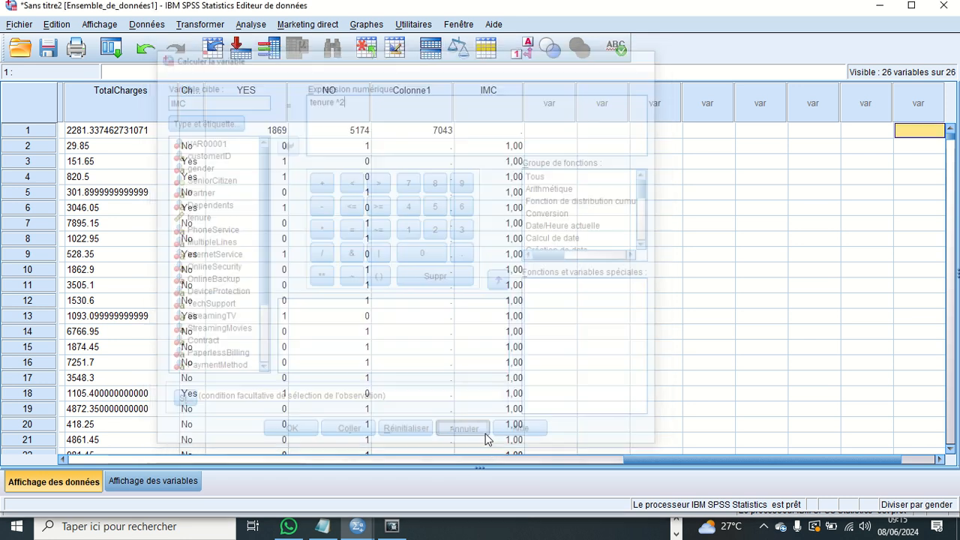
- Start recoding the gender variable into itself and open its old and new value definitions
left_click(182, 27)
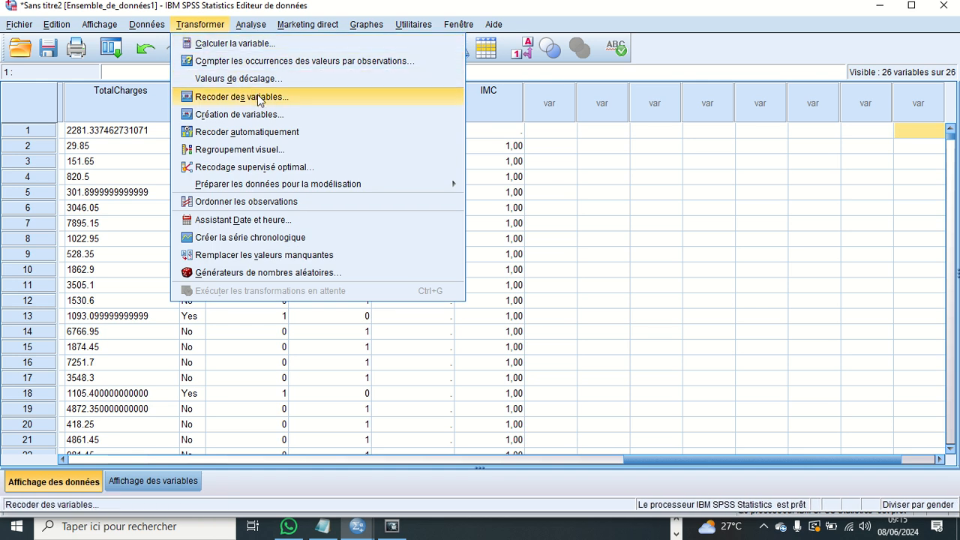
left_click(259, 98)
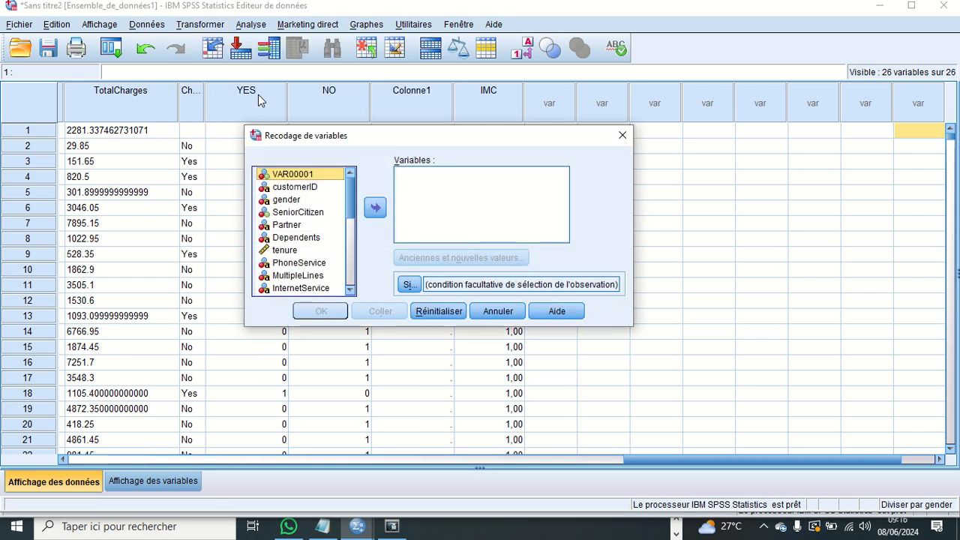
left_click(294, 200)
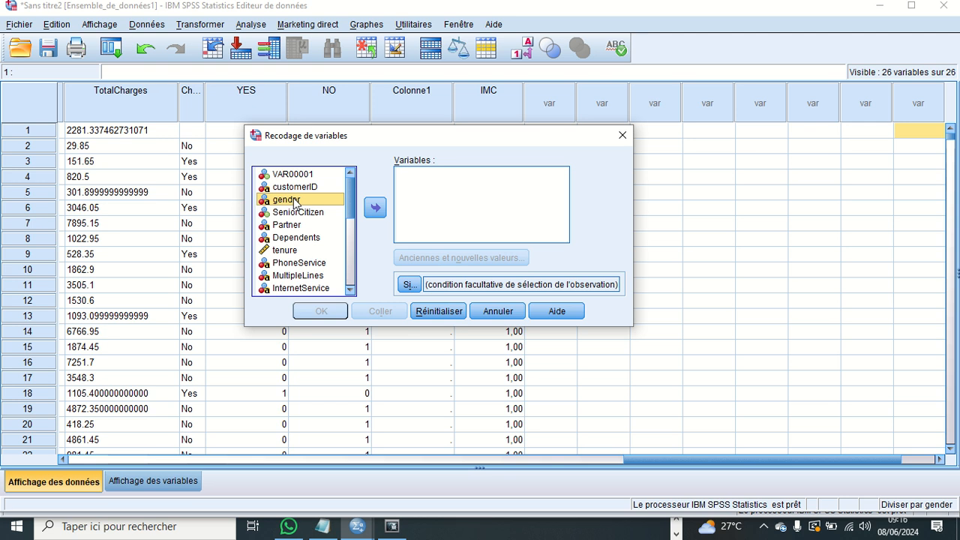
left_click(375, 208)
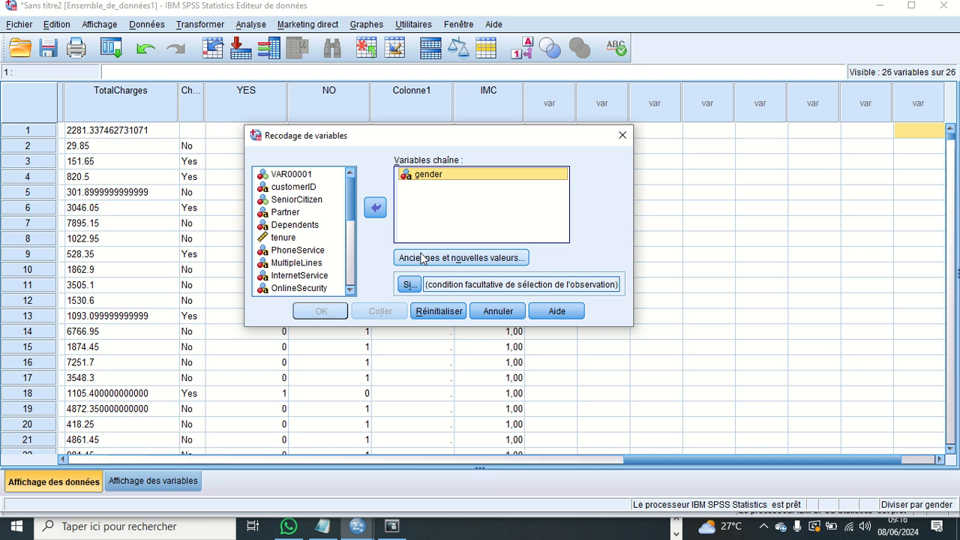
left_click(486, 262)
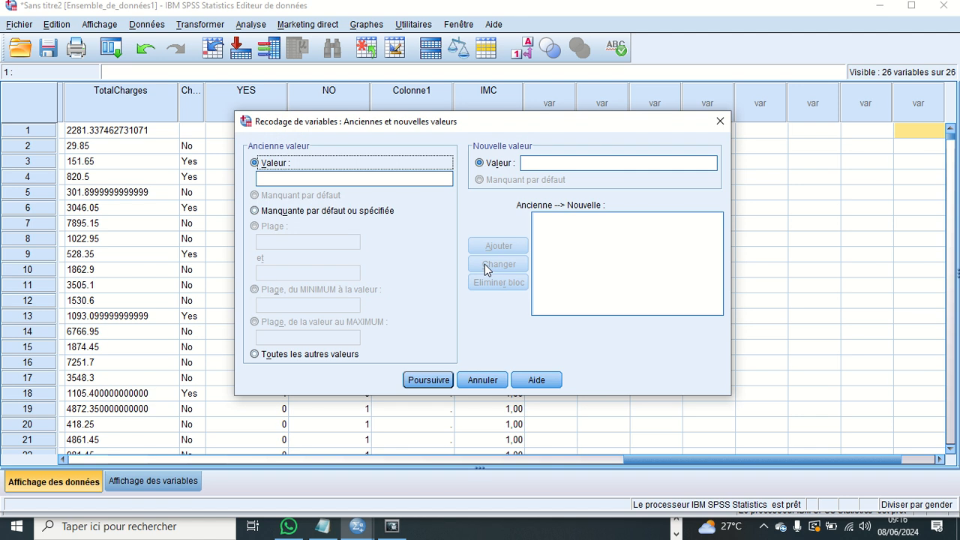
- Add a recoding rule for gender that replaces Male with Femme
left_click(305, 177)
type("00")
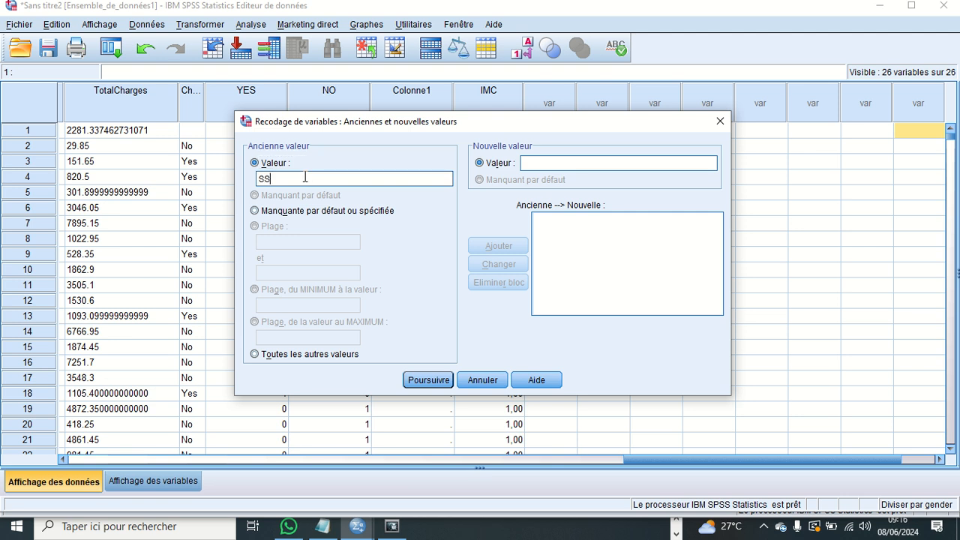
key("BackSpace")
key("BackSpace")
type("00")
key("BackSpace")
key("BackSpace")
type("m")
key("BackSpace")
type("Male")
left_click(531, 163)
type("F")
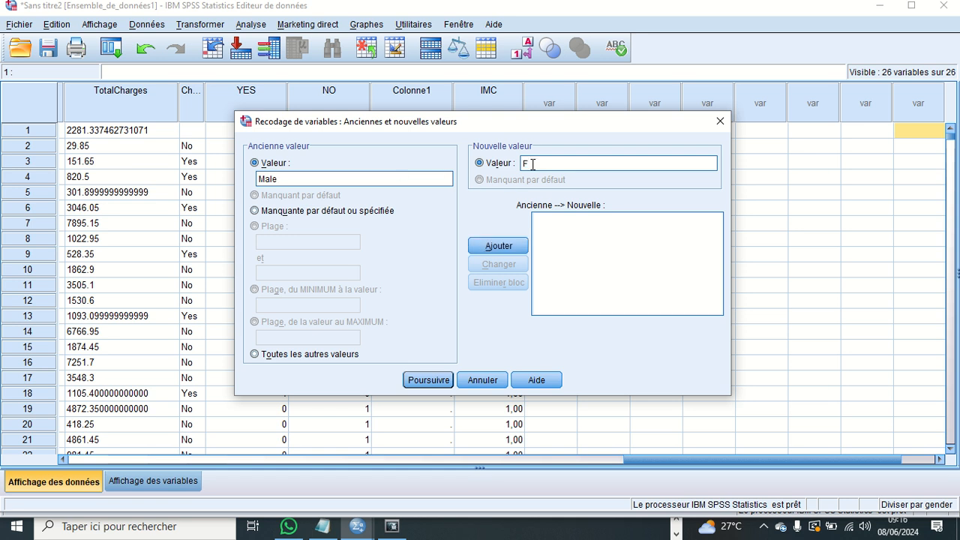
type("emm")
key("BackSpace")
key("BackSpace")
type("mme")
left_click(504, 251)
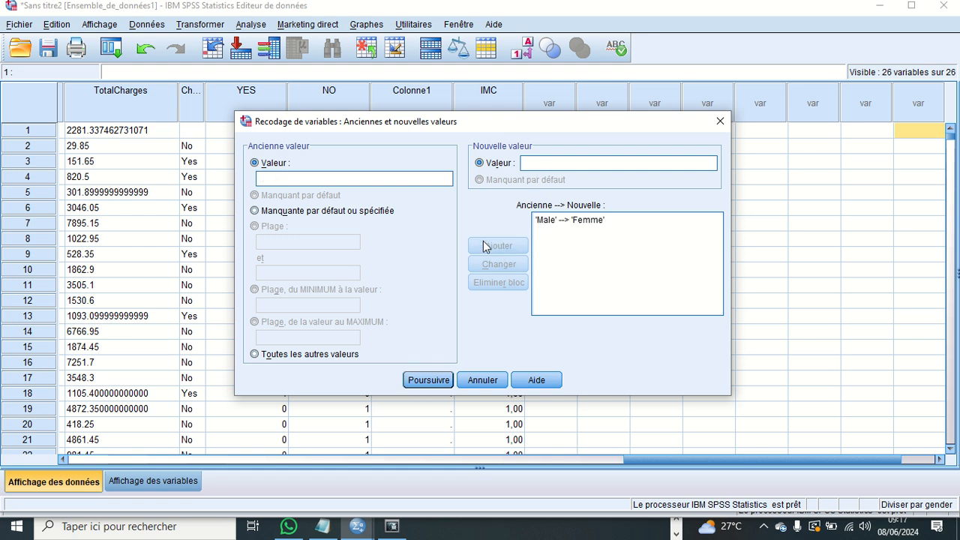
- Remove the Male to Femme rule from the list of recoding rules
left_click(313, 178)
left_click(567, 222)
left_click(513, 283)
- Add a recoding rule for gender that replaces Male with Masculin
left_click(403, 177)
type("Male")
left_click(528, 164)
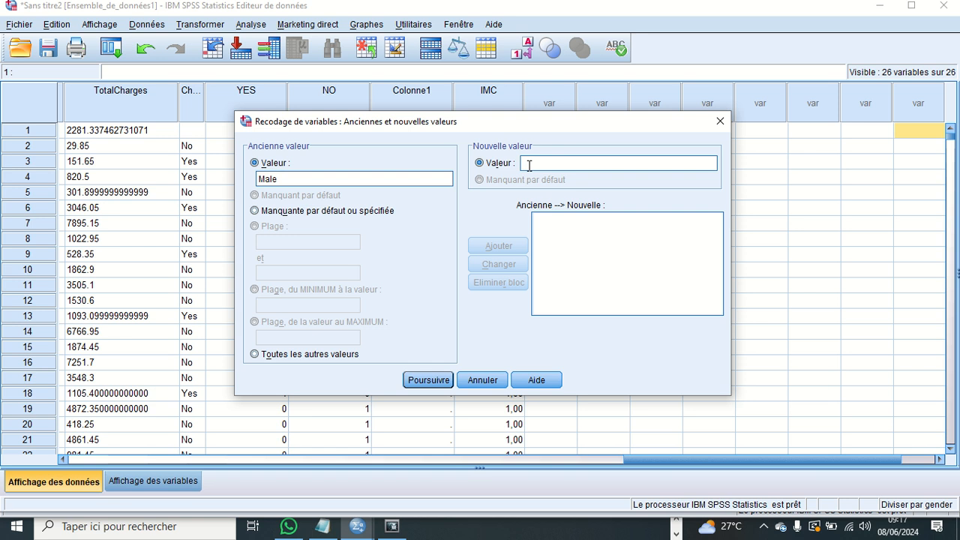
type("Mascu")
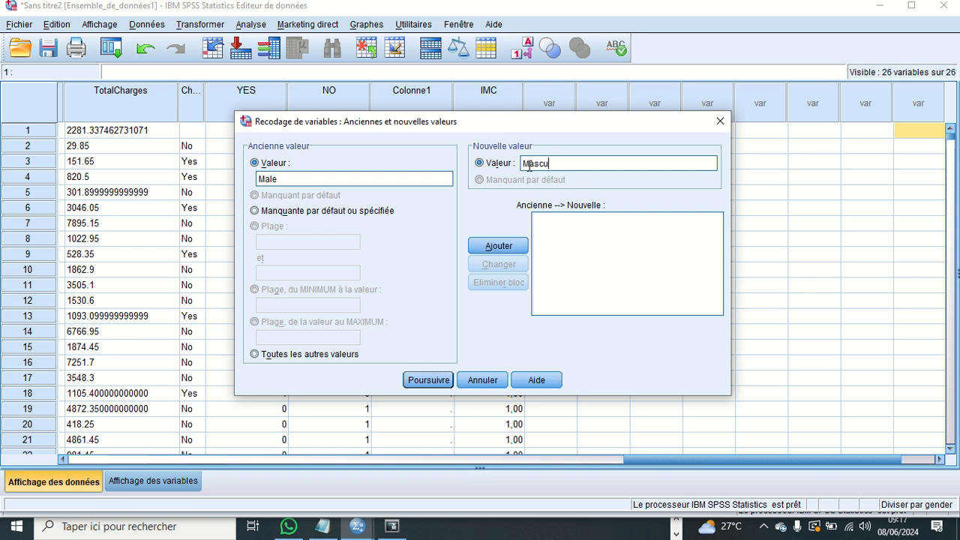
type("lin")
left_click(501, 245)
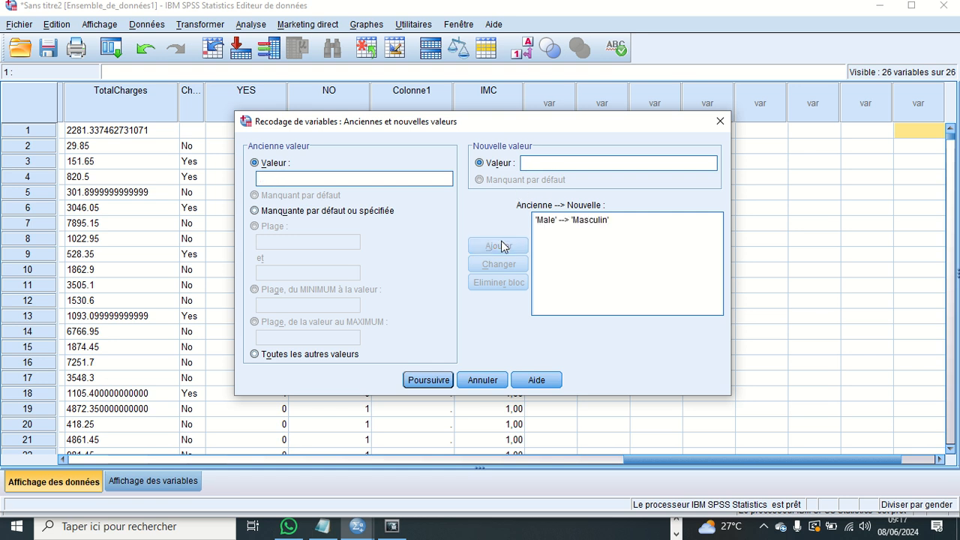
- Add a second recoding rule for gender that replaces Female with Feminin
left_click(384, 179)
type("Female")
left_click(550, 162)
type("F")
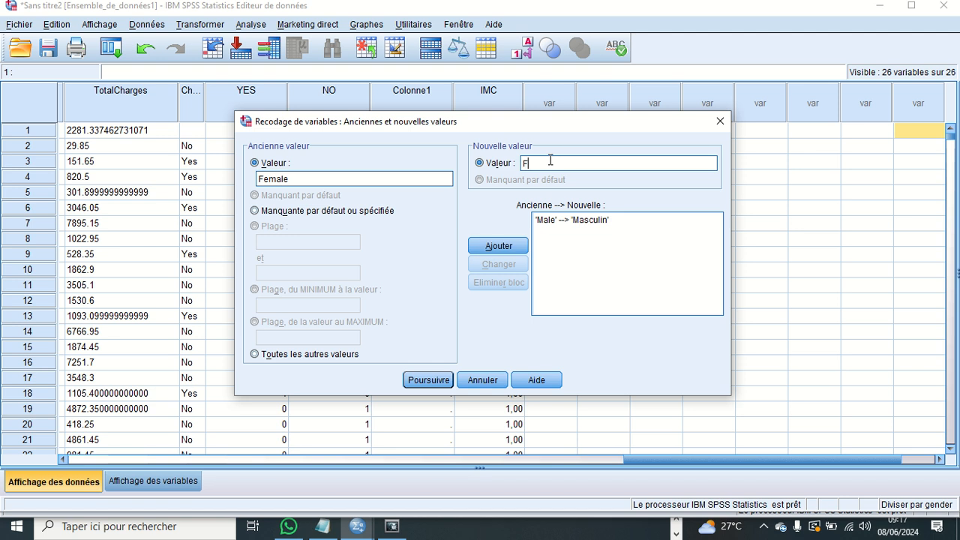
type("eminin")
left_click(508, 244)
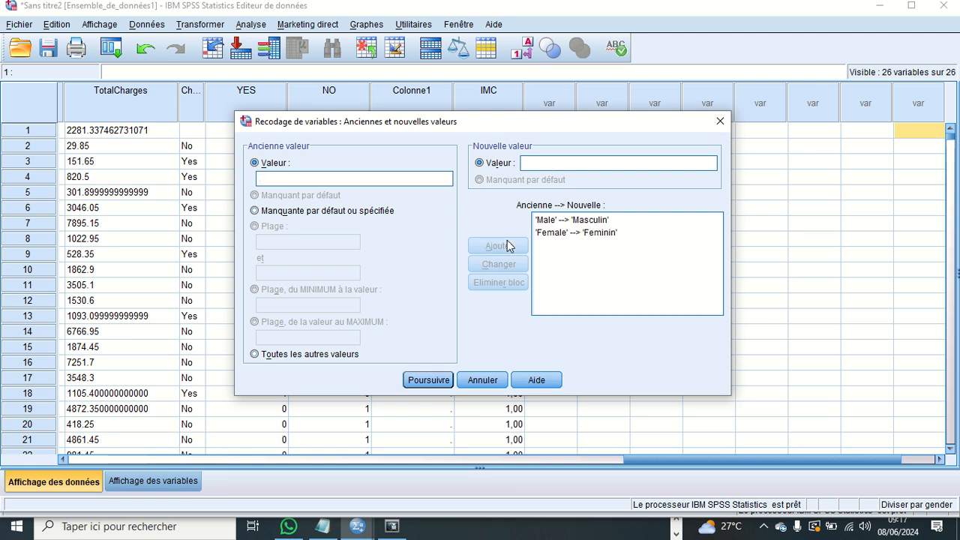
- Accept the gender recoding rules and run the recode, allowing truncated values
left_click(442, 383)
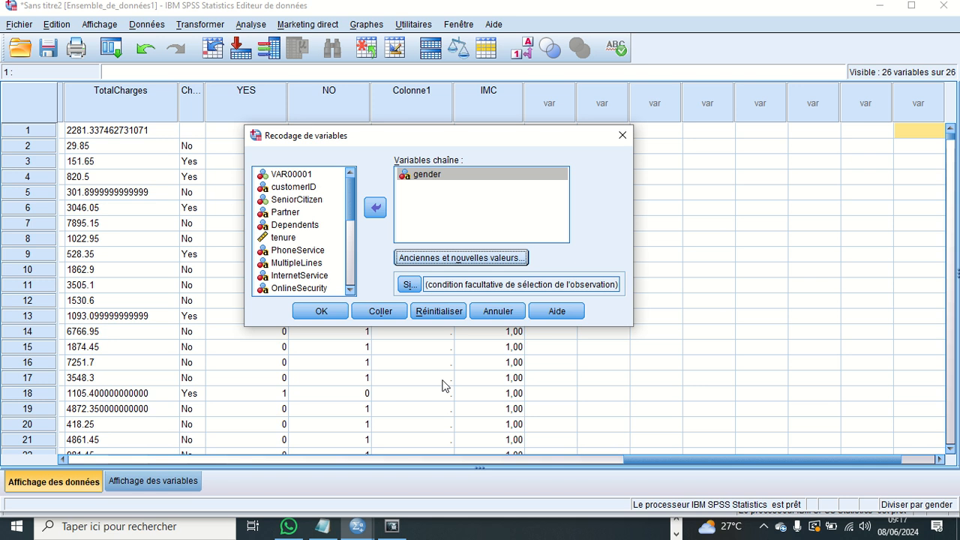
left_click(324, 312)
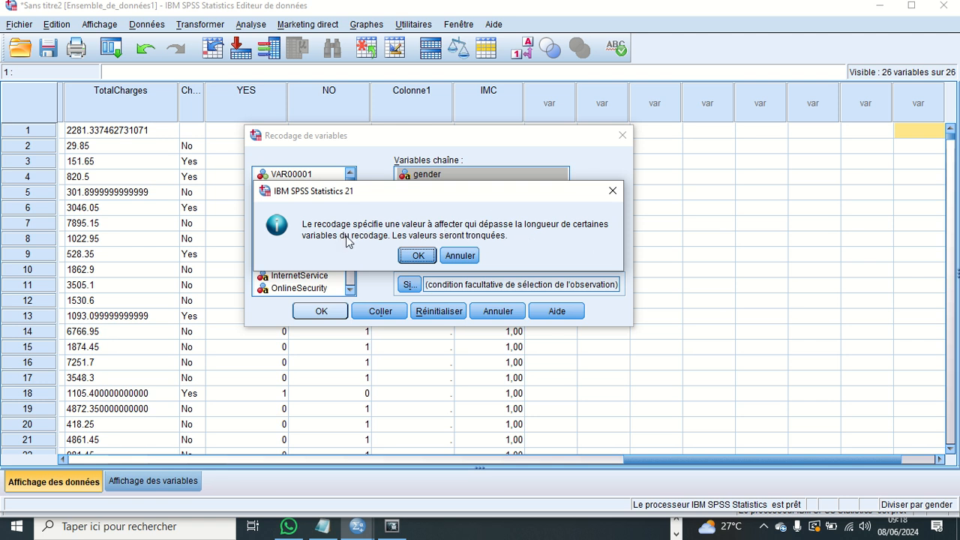
left_click(418, 255)
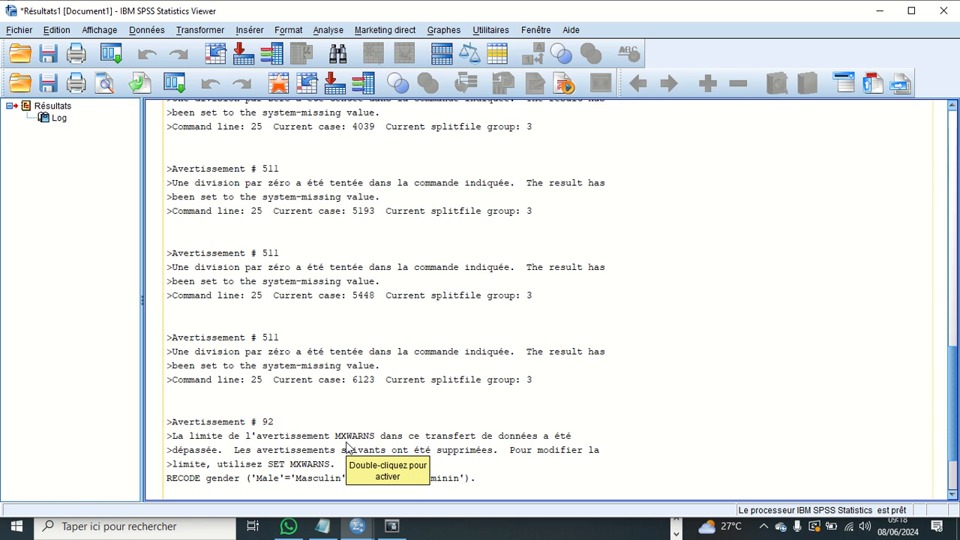
- Return to the data editor's variable list and set the width of the gender variable to 16
left_click(534, 30)
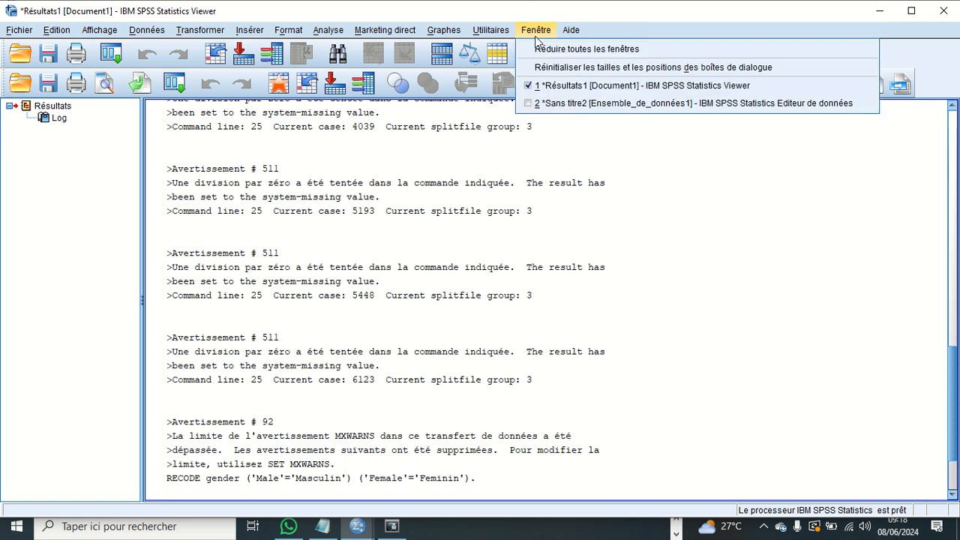
left_click(563, 102)
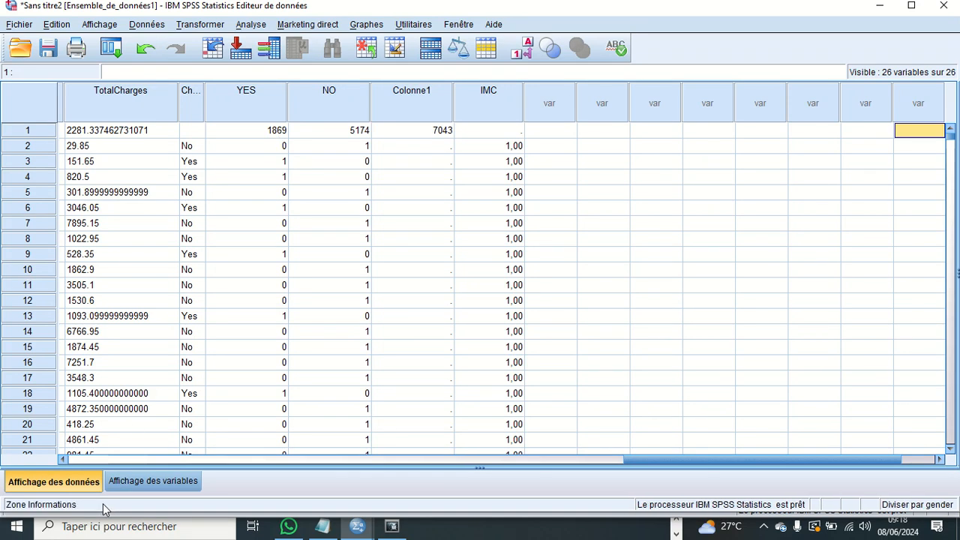
left_click(135, 486)
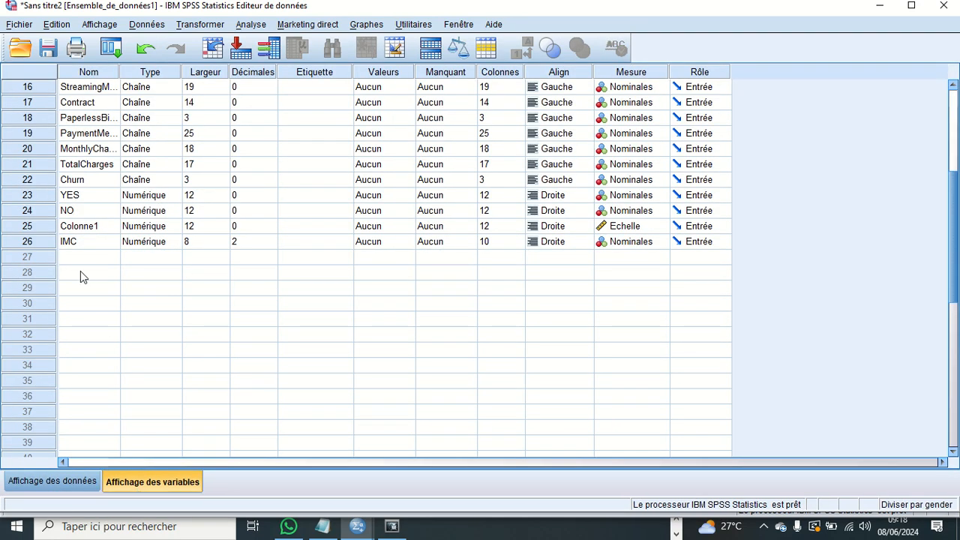
scroll(80, 271, "up", 5)
left_click(41, 122)
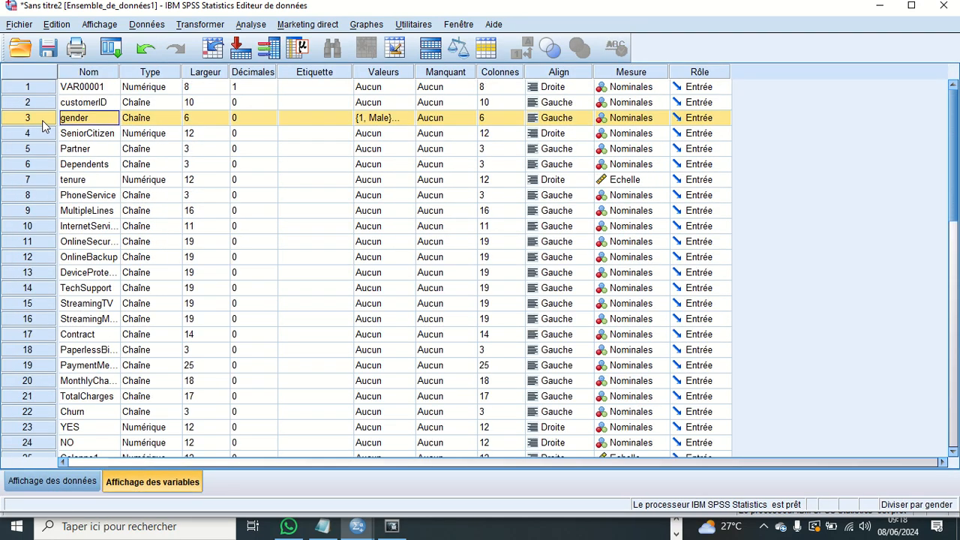
left_click(200, 117)
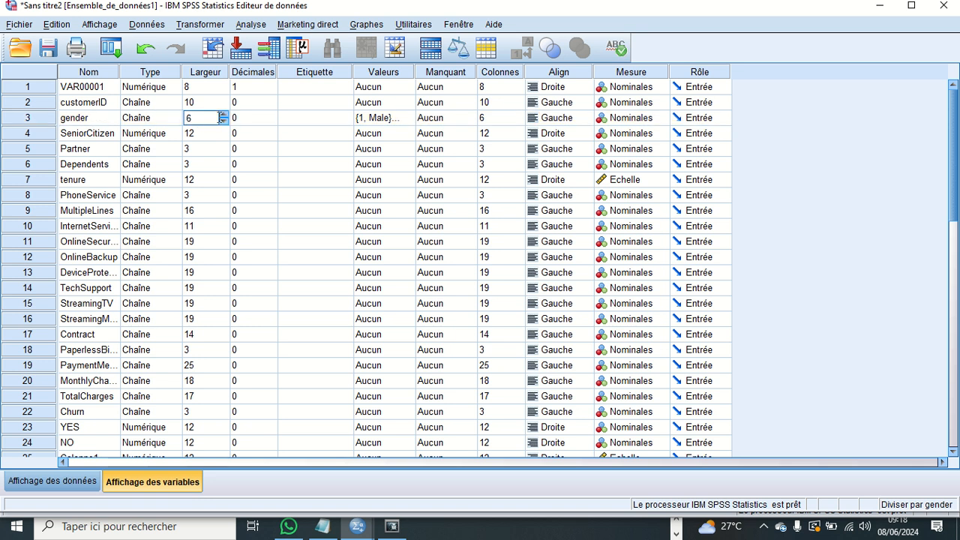
left_click(223, 115)
left_click(224, 115)
left_click(224, 115)
left_click(224, 115)
left_click(223, 115)
left_click(223, 114)
left_click(303, 180)
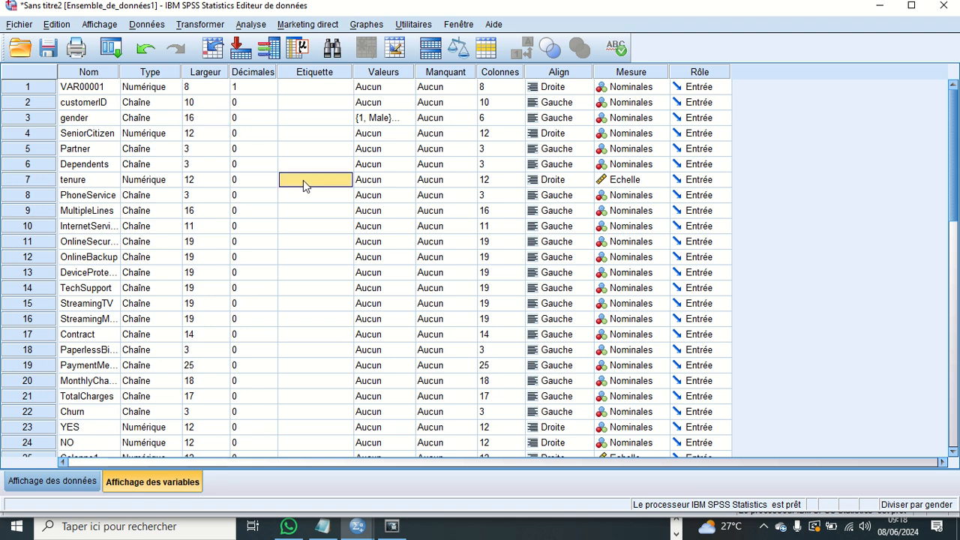
- Rerun the gender recode with the existing Male to Masculin and Female to Feminin rules
left_click(199, 24)
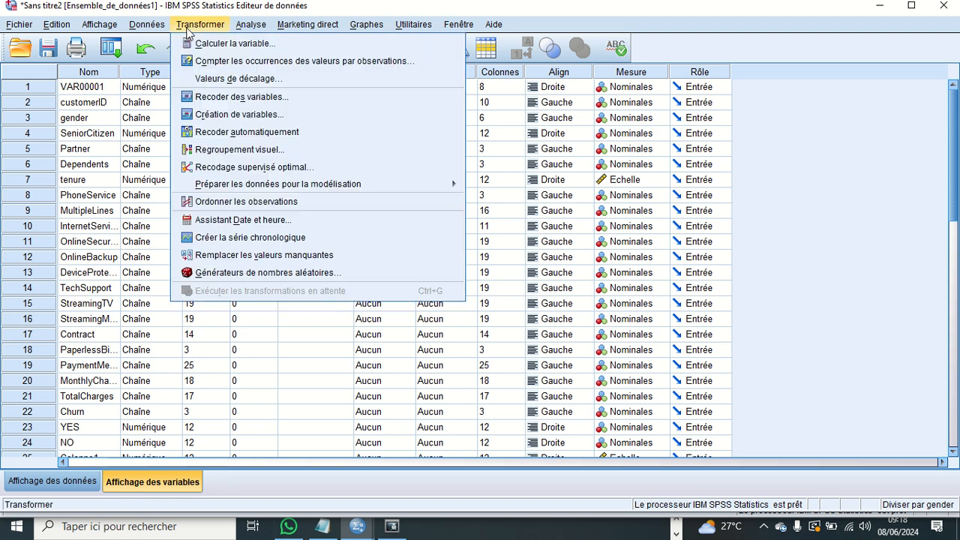
left_click(232, 96)
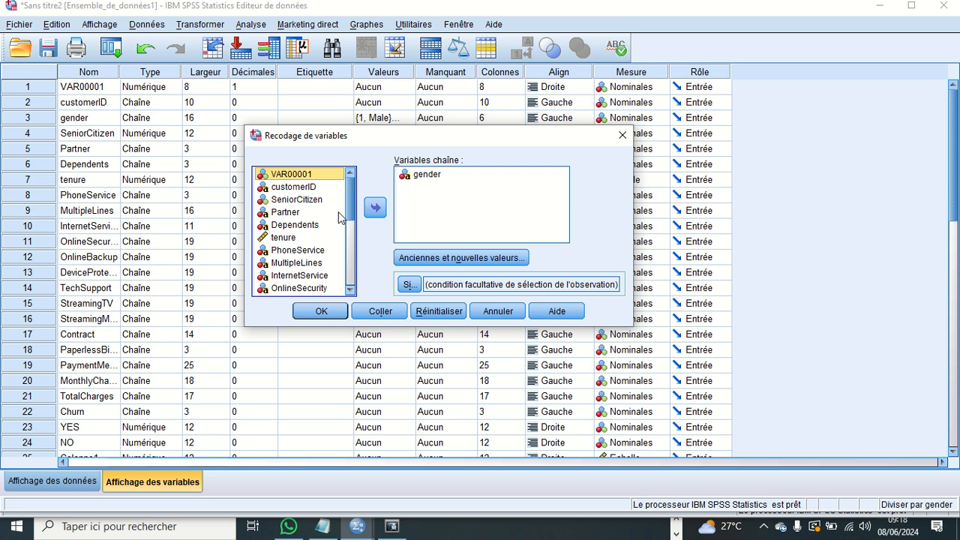
left_click(444, 257)
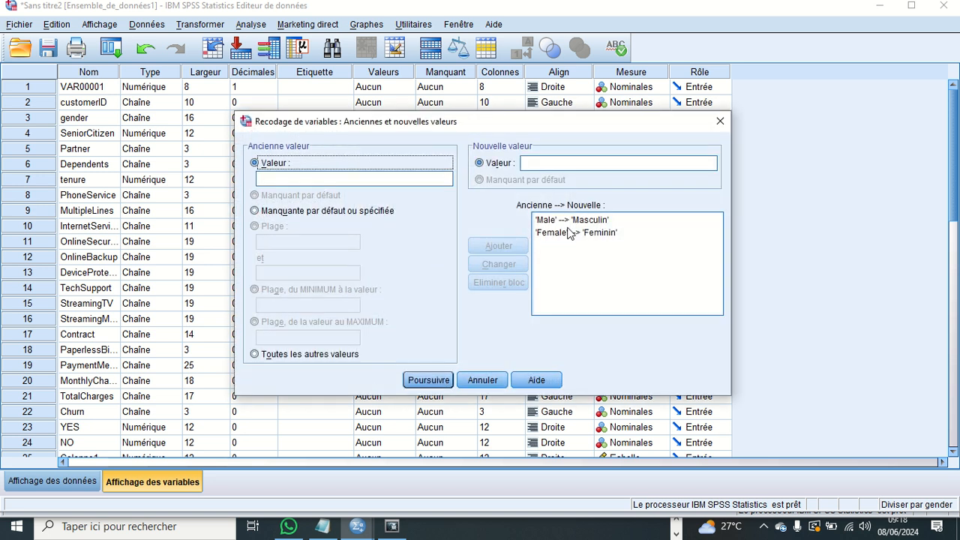
left_click(445, 381)
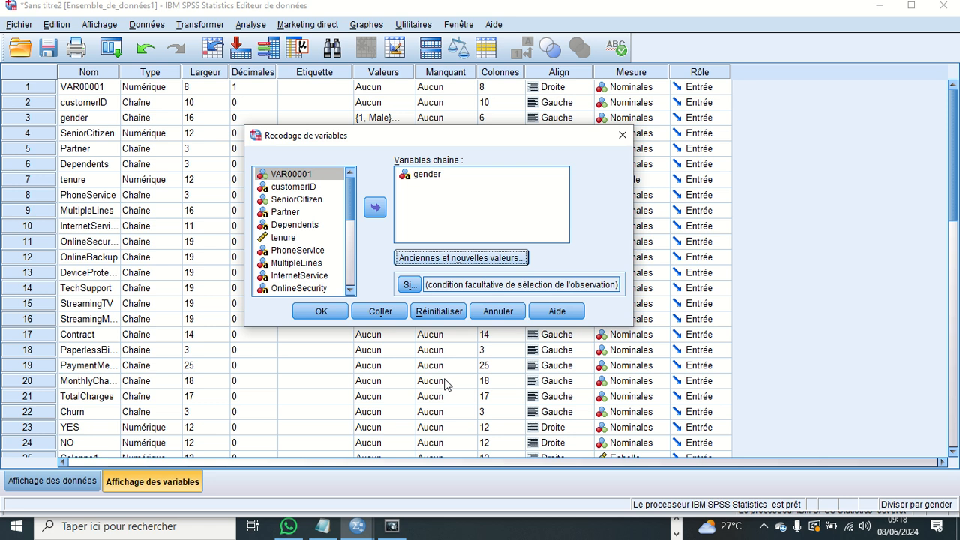
left_click(321, 311)
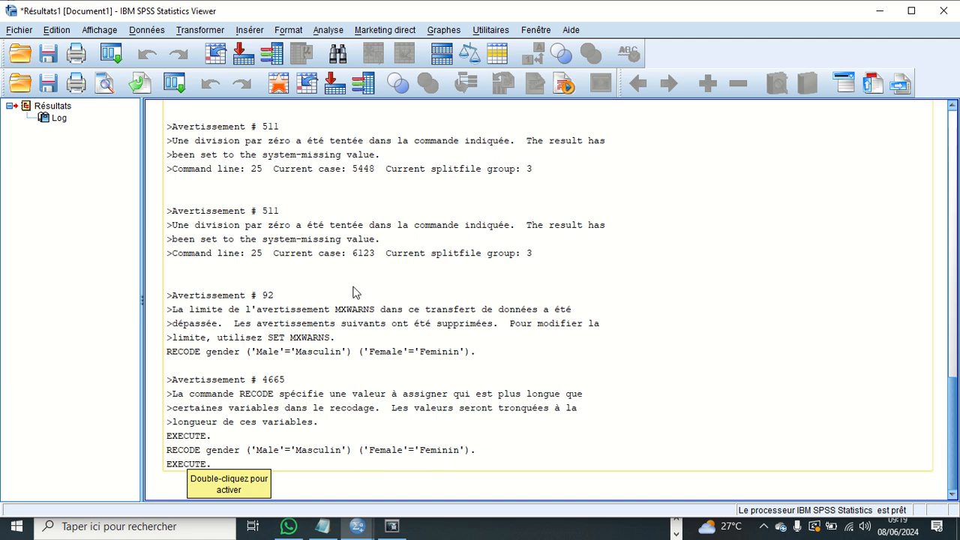
- Switch from the output log back to the dataset and display its records
scroll(355, 293, "up", 5)
scroll(356, 293, "down", 5)
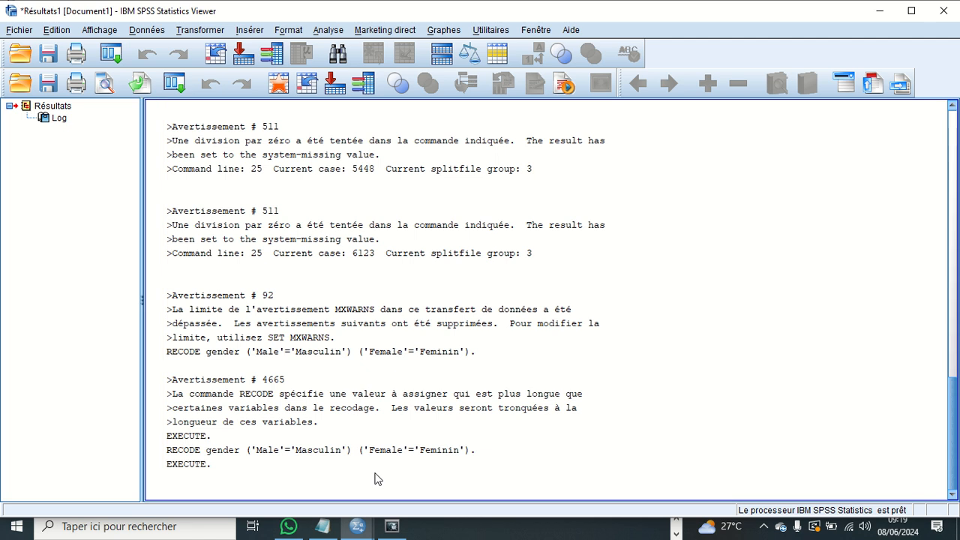
left_click(536, 30)
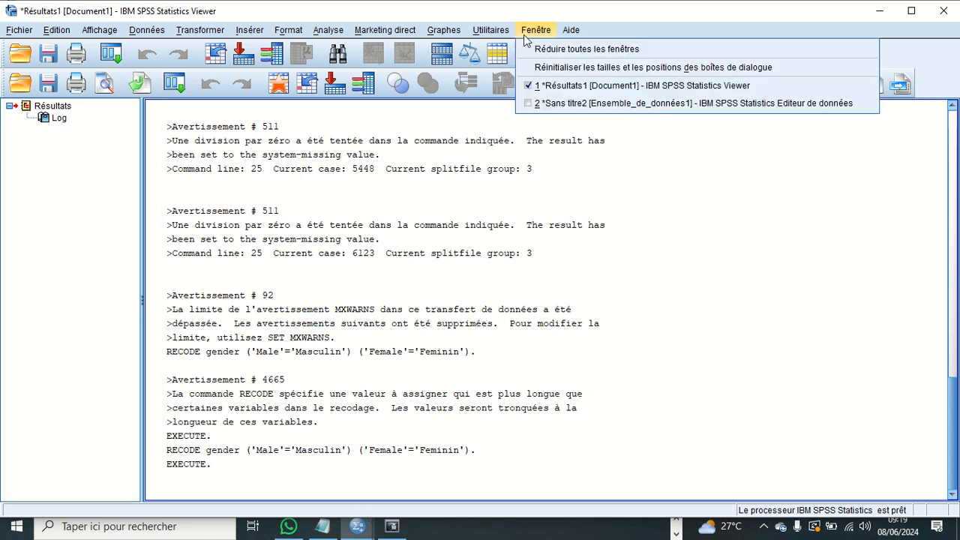
left_click(588, 104)
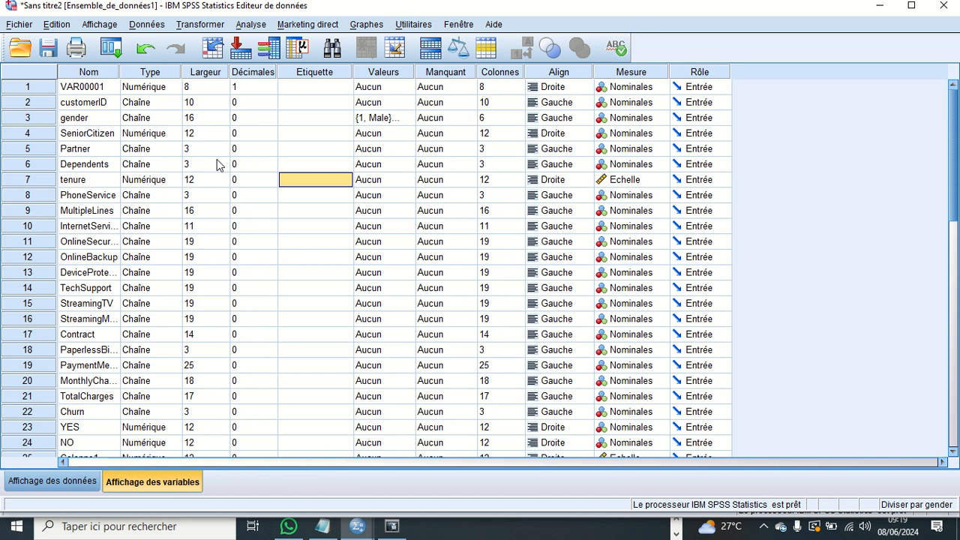
left_click(78, 480)
left_click(213, 276)
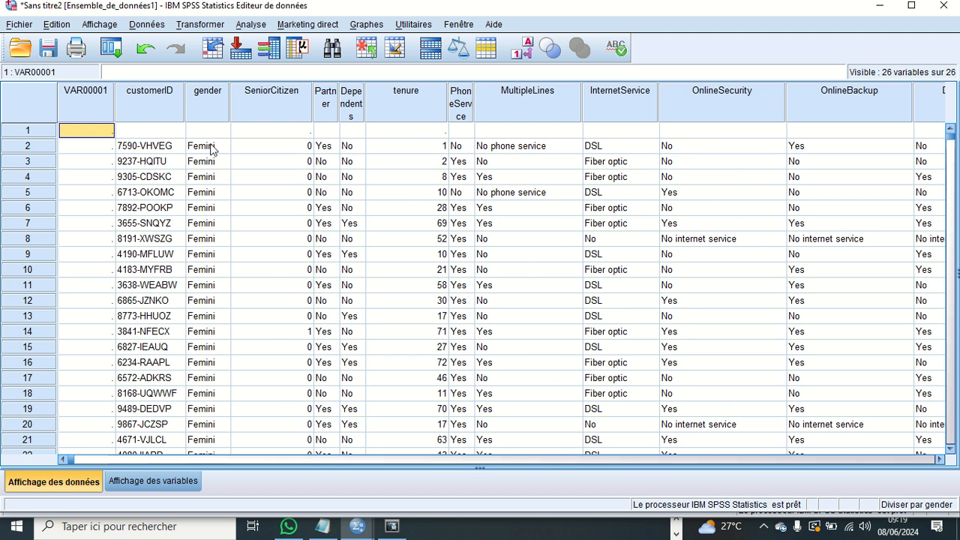
- Examine the recoded gender values across the records, then return to the first row
scroll(214, 229, "down", 18)
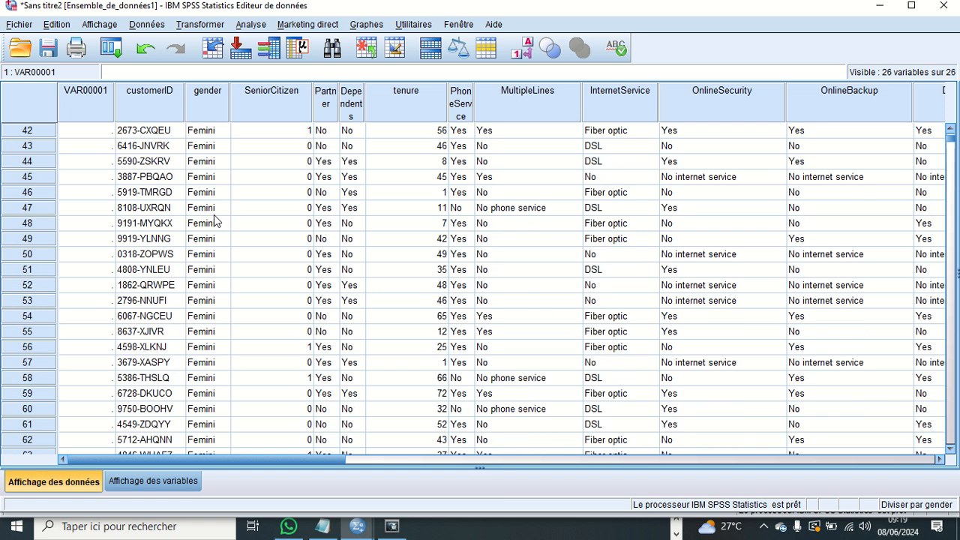
scroll(216, 217, "down", 19)
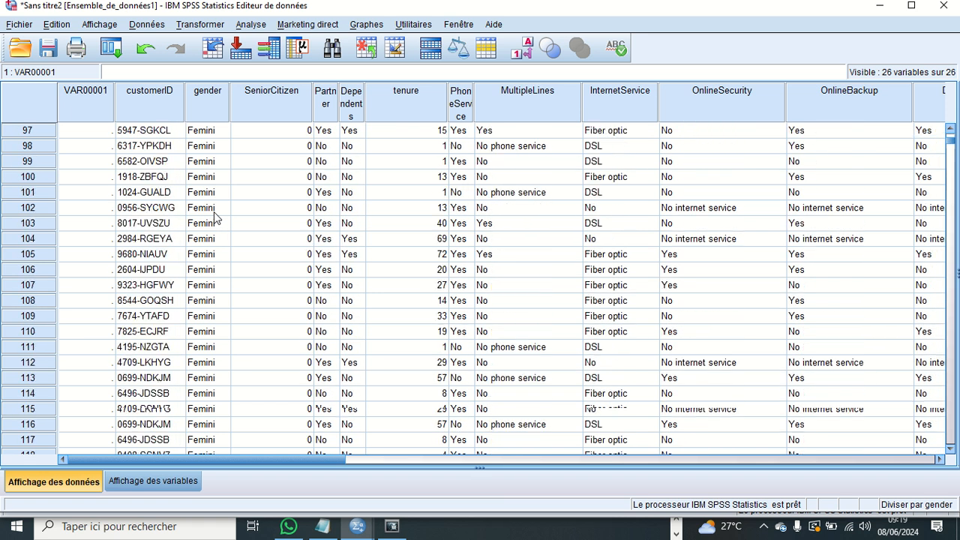
scroll(214, 216, "down", 20)
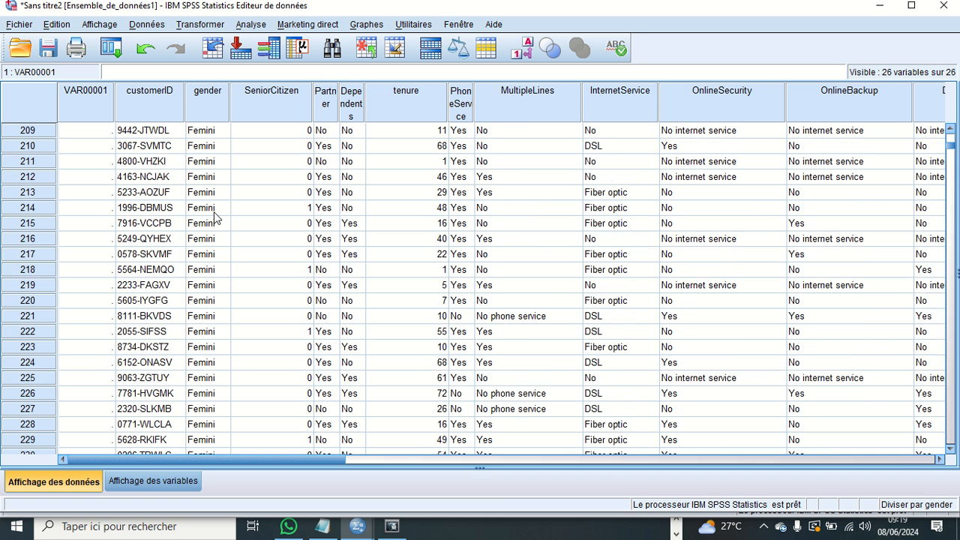
scroll(214, 217, "down", 20)
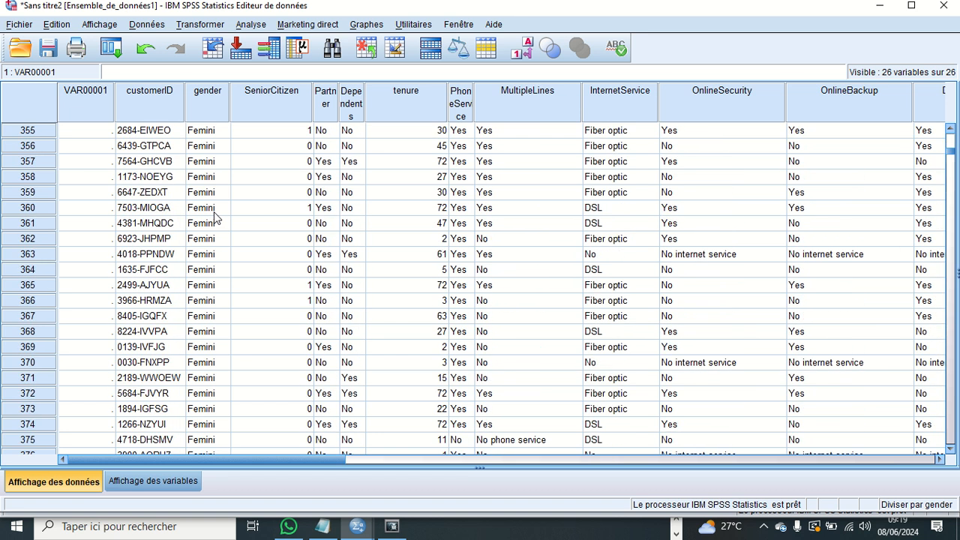
scroll(215, 208, "down", 20)
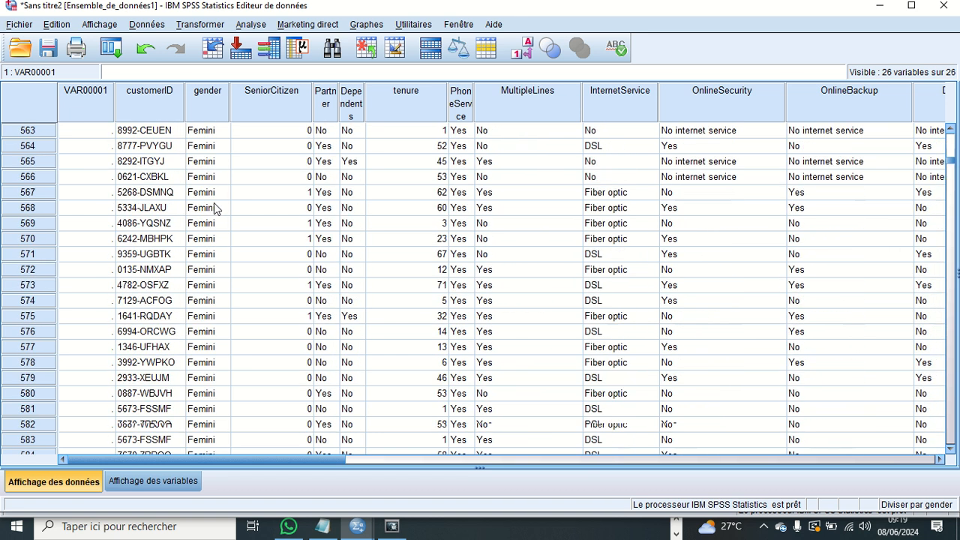
scroll(214, 208, "down", 20)
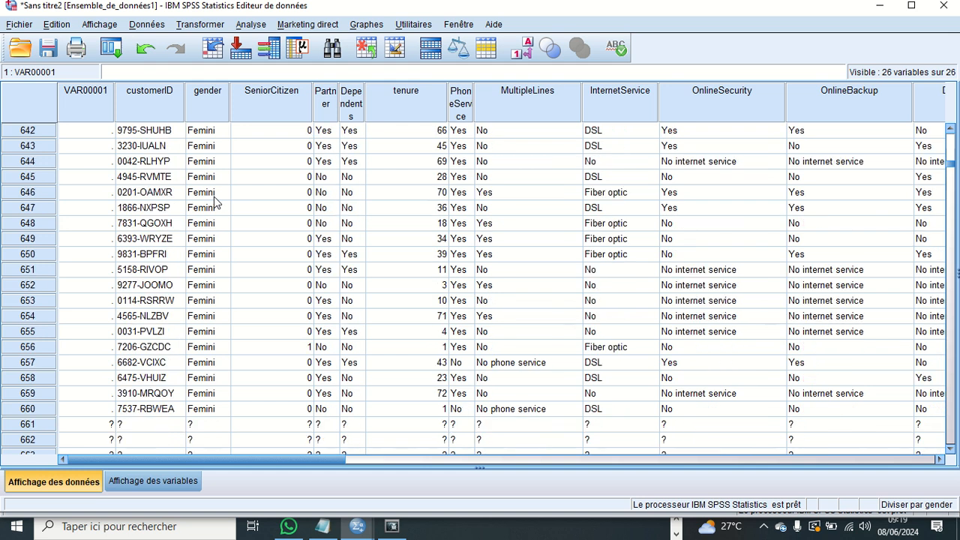
scroll(214, 203, "down", 1)
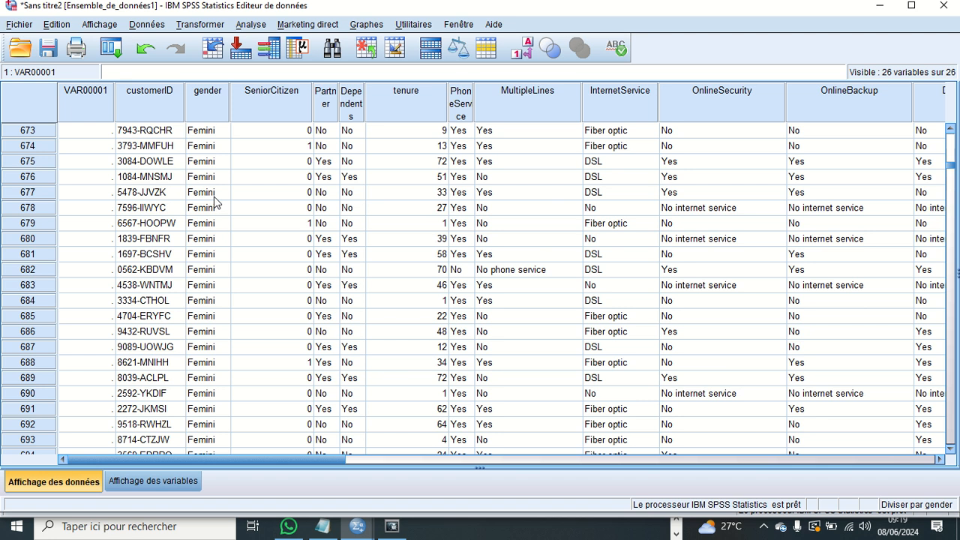
scroll(369, 248, "up", 20)
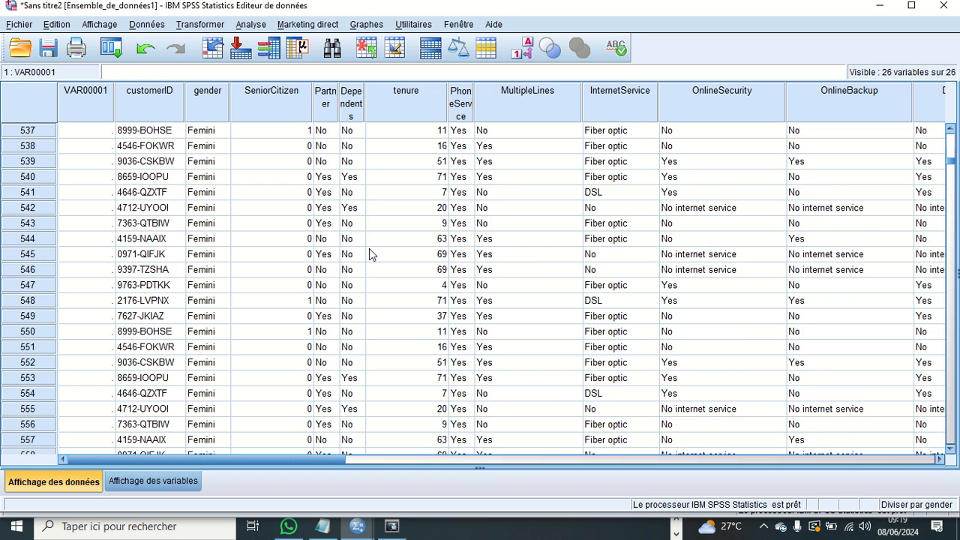
scroll(369, 254, "up", 20)
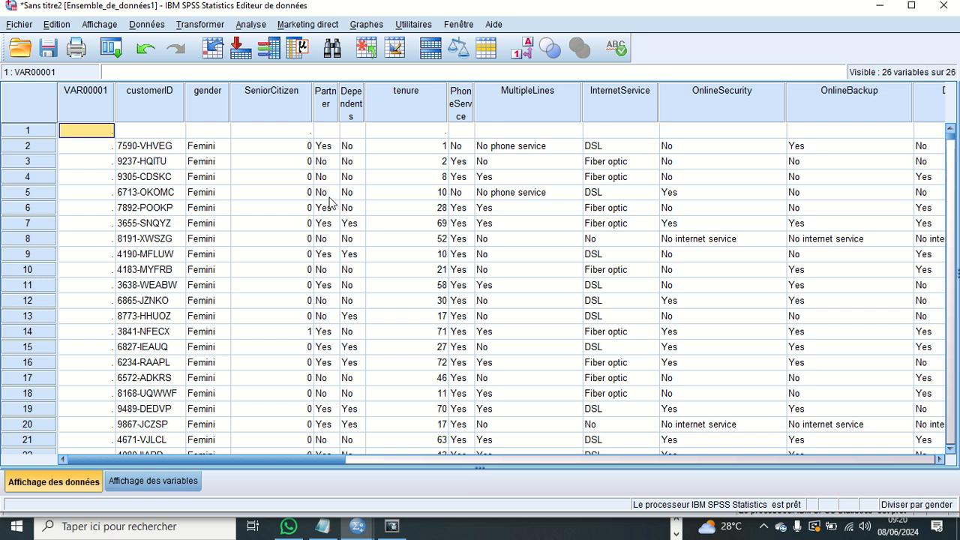
- Open the same-variable recode and replace gender with tenure, accepting that the old and new values are cleared
left_click(200, 28)
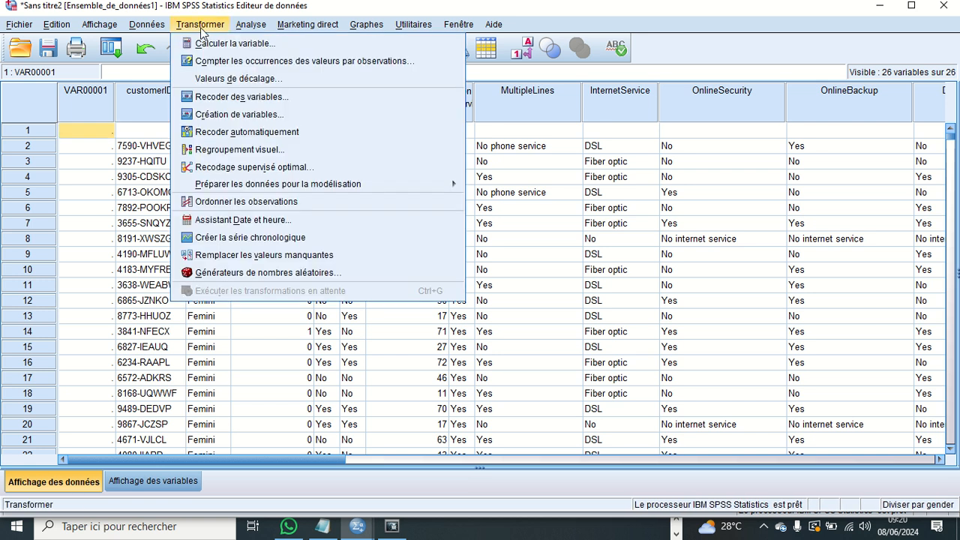
left_click(247, 101)
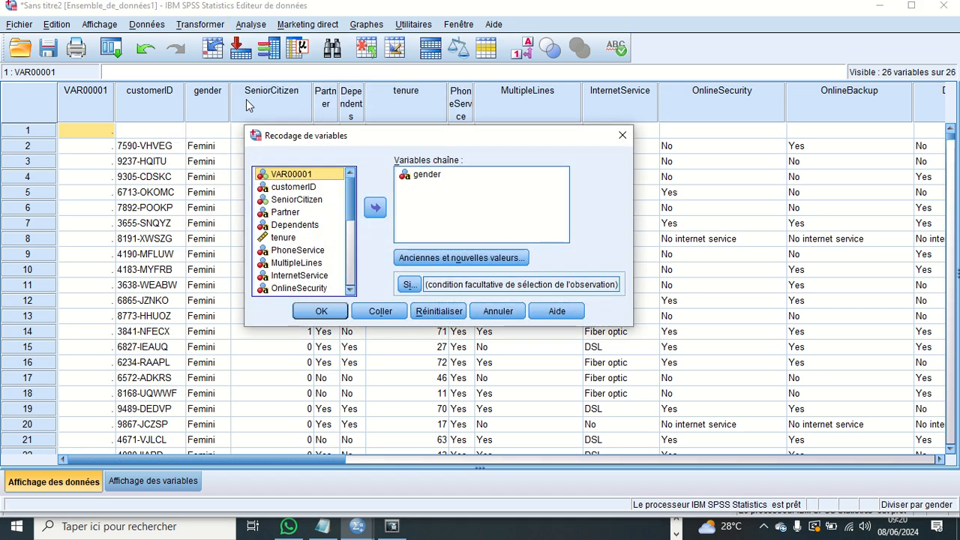
left_click(299, 237)
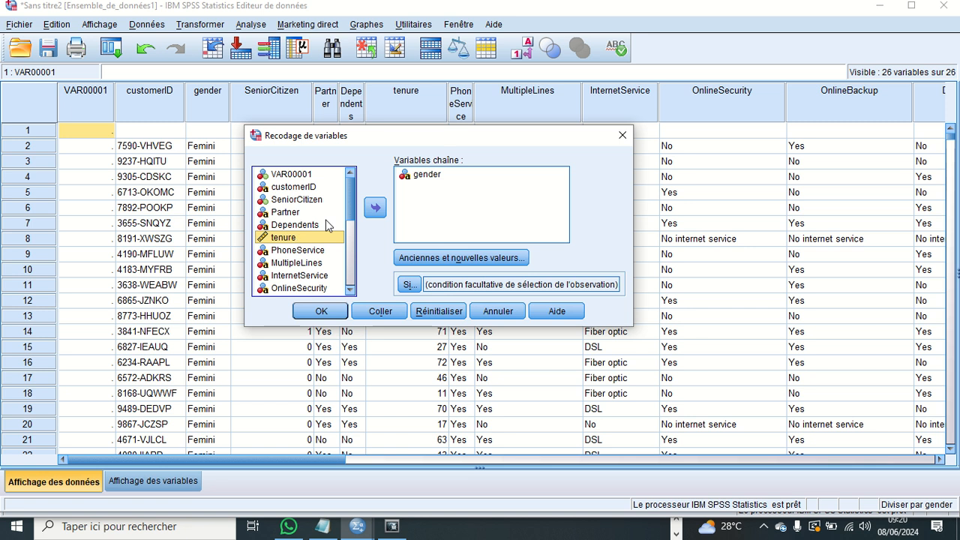
left_click(376, 210)
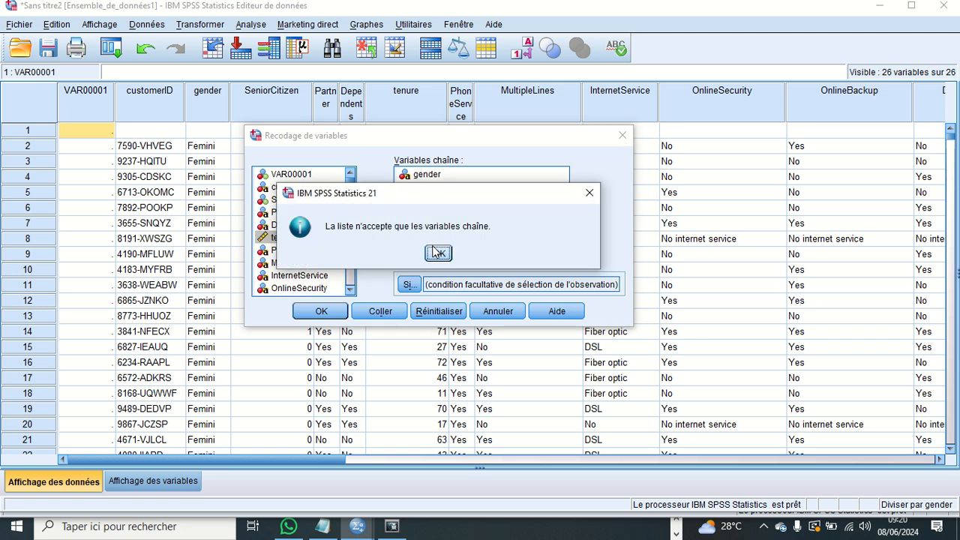
left_click(437, 253)
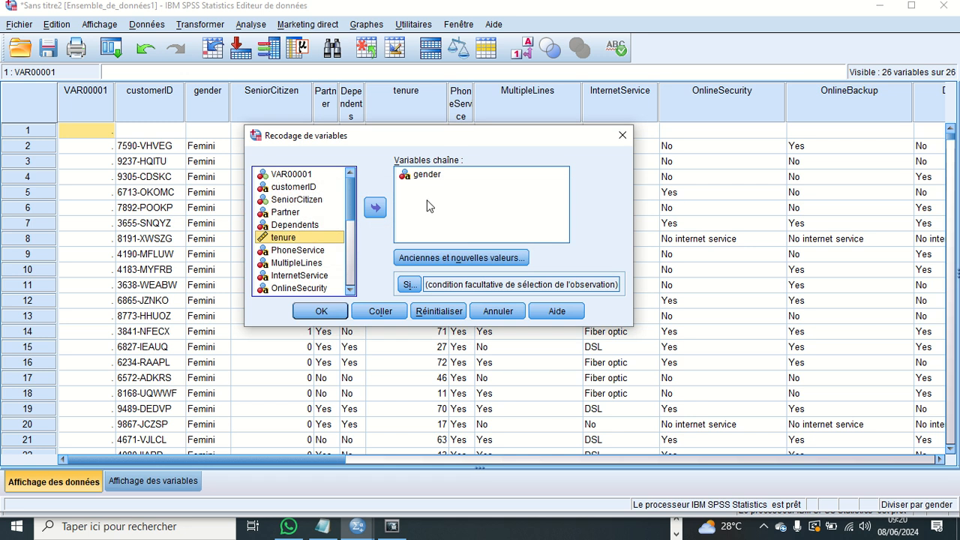
left_click(425, 180)
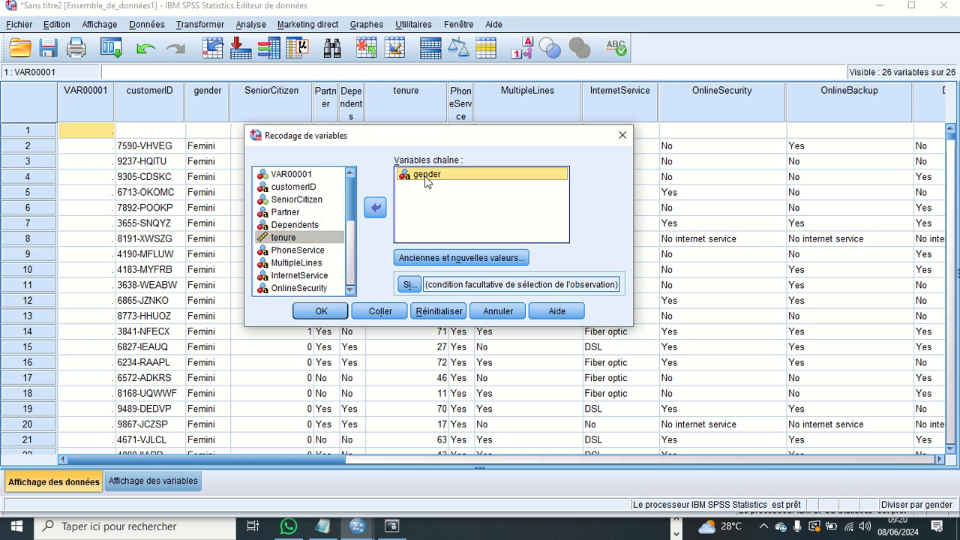
left_click(378, 211)
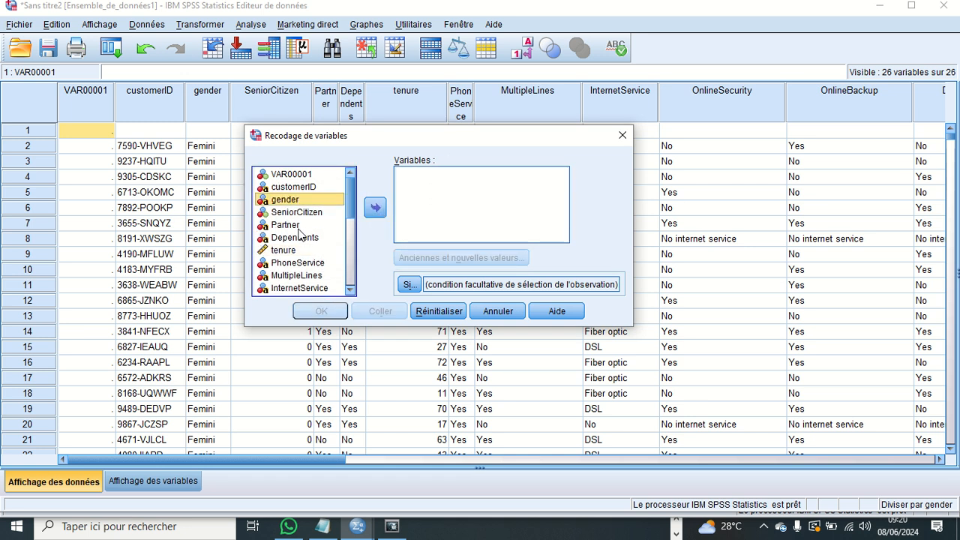
left_click(296, 251)
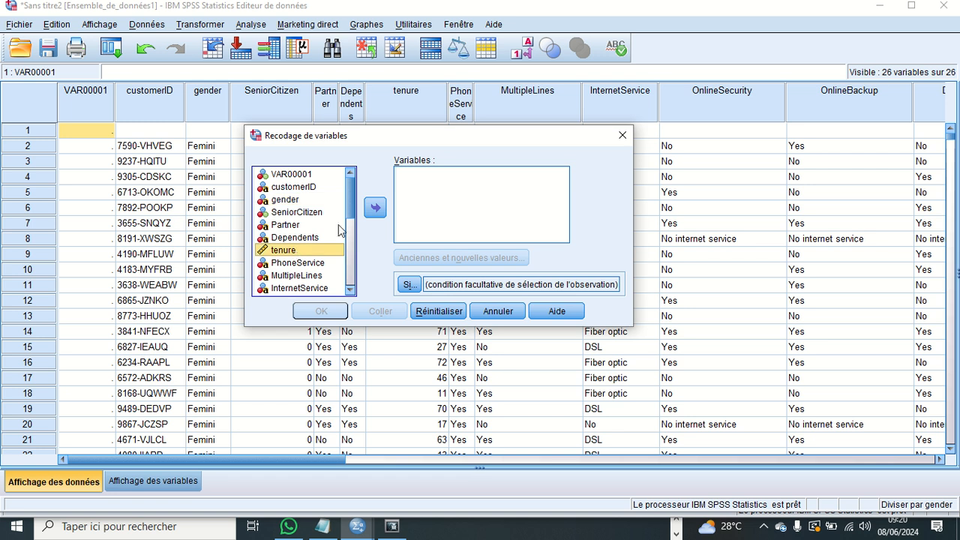
left_click(375, 208)
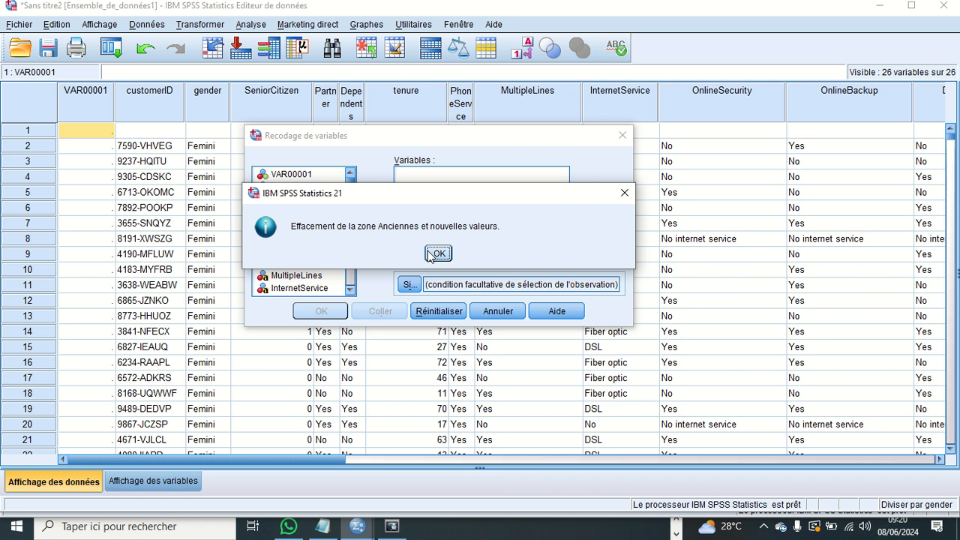
left_click(432, 254)
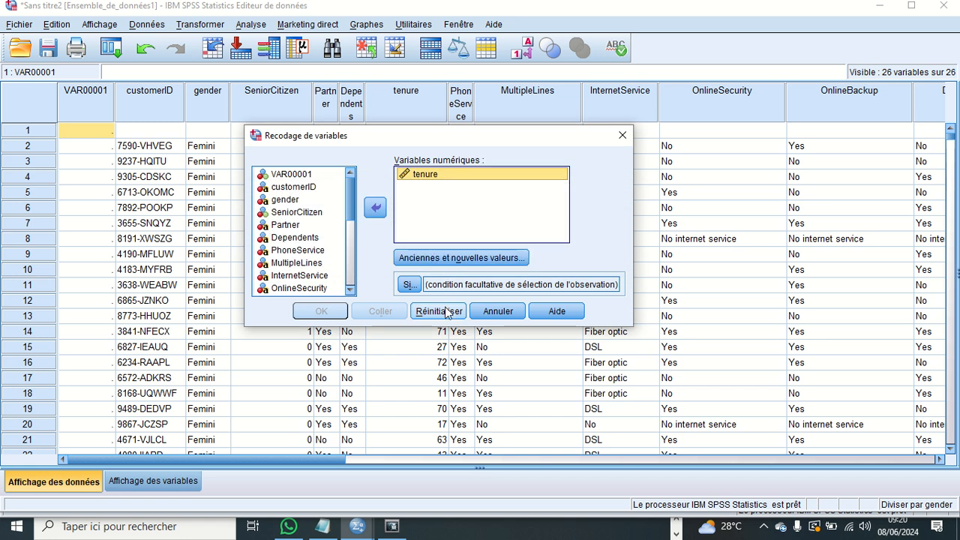
- Reset the recode settings, select tenure again as the variable, and open its old and new values
left_click(446, 311)
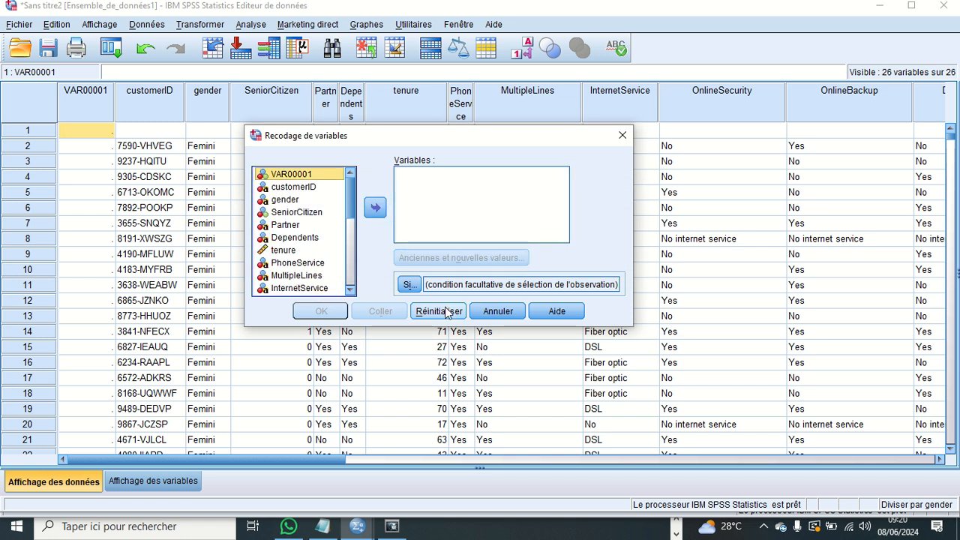
left_click(285, 251)
left_click(376, 209)
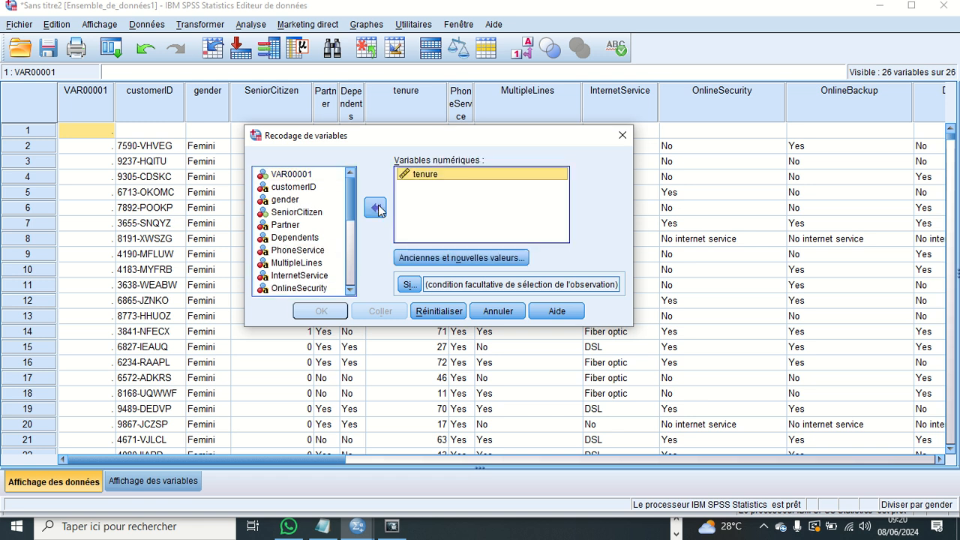
left_click(454, 261)
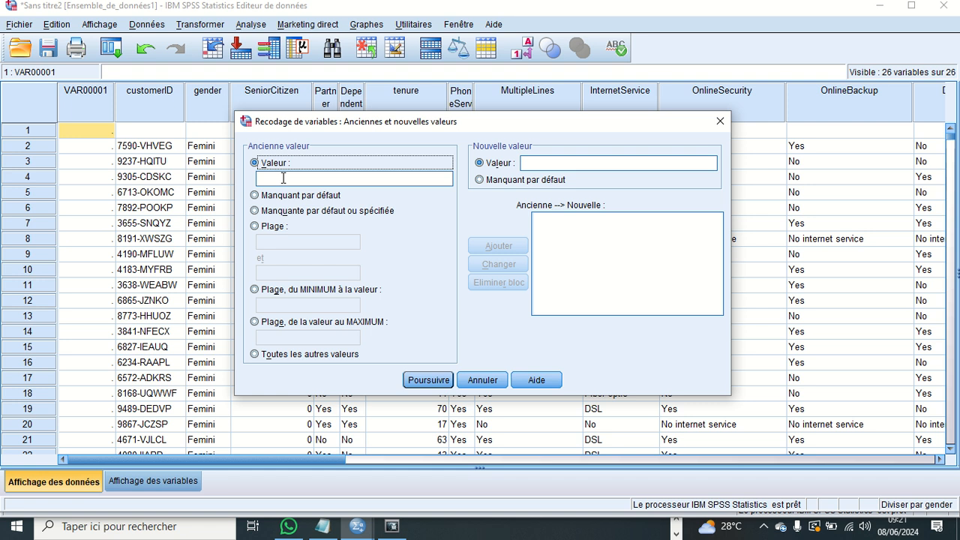
- Try a range from 0 to 5 as the old value for tenure
left_click(256, 226)
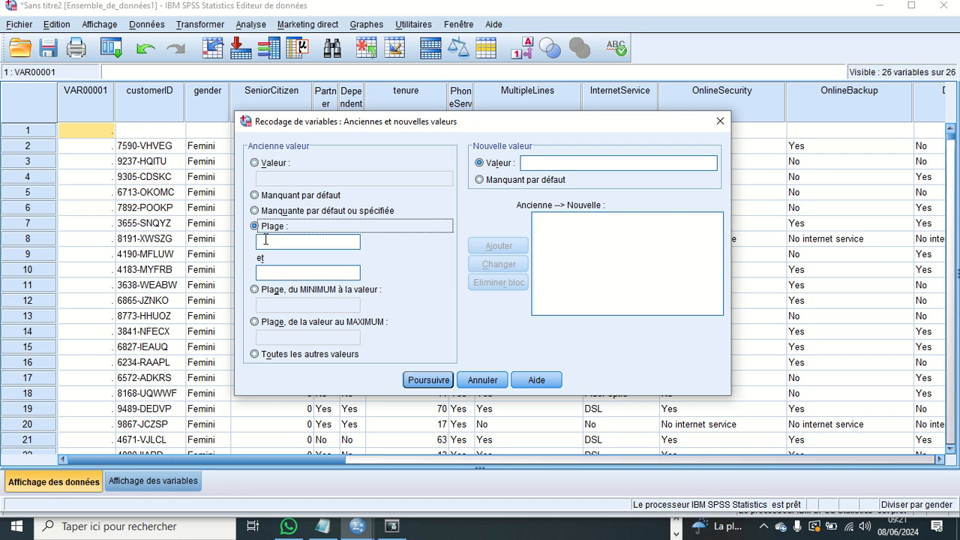
left_click(267, 242)
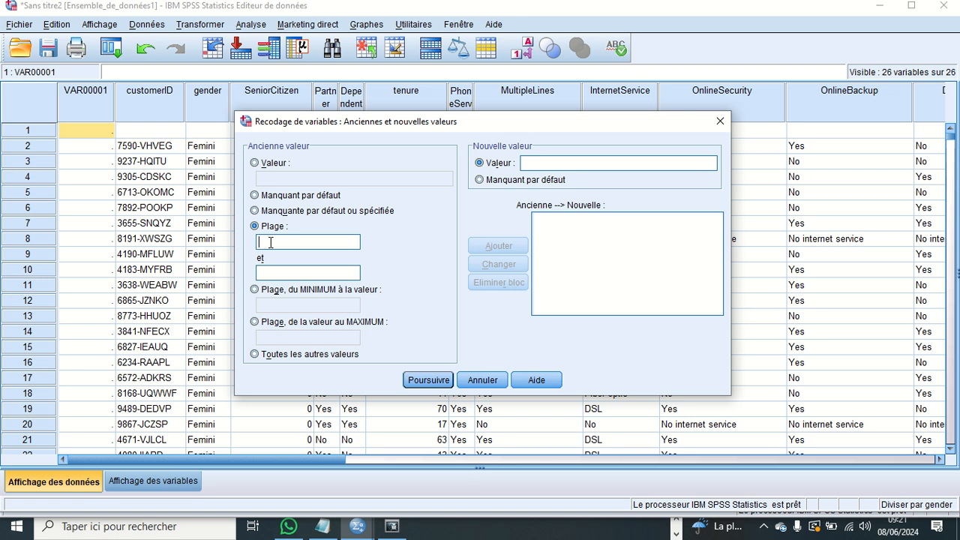
type("0")
left_click(274, 268)
type("5")
left_click(546, 164)
- Try the range from the minimum to 50 as the old tenure value, then clear it
left_click(255, 289)
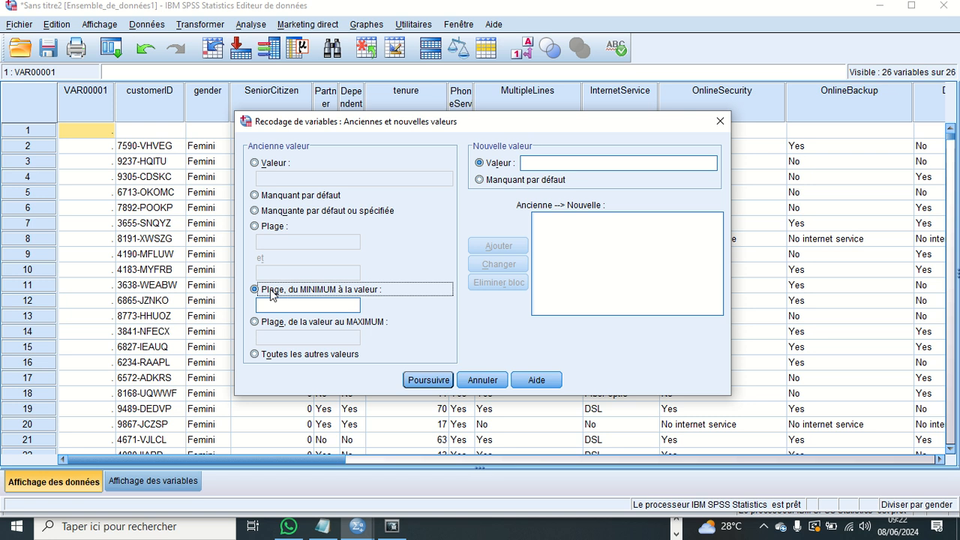
left_click(302, 302)
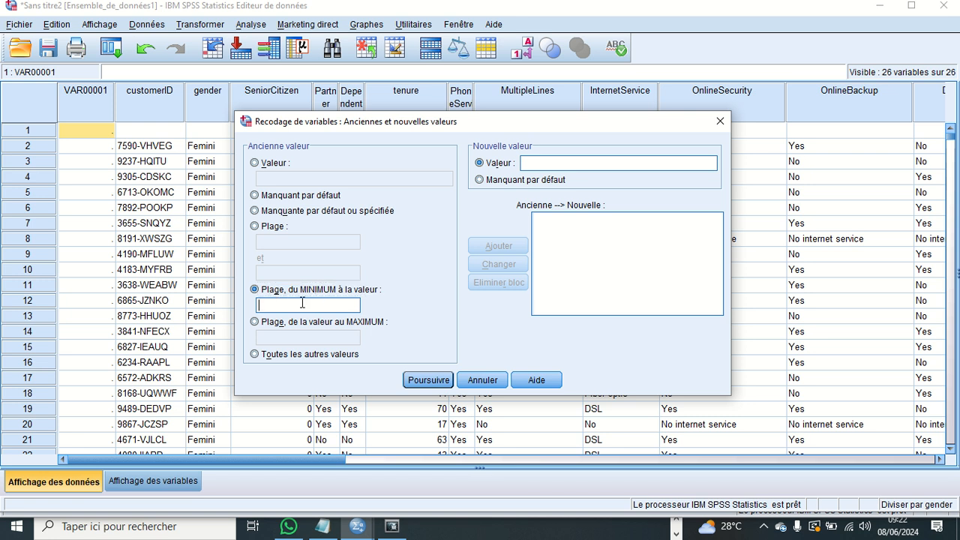
type("50")
key("BackSpace")
key("BackSpace")
- Try the range from 50 to the maximum as the old tenure value, then clear it
left_click(256, 322)
left_click(279, 338)
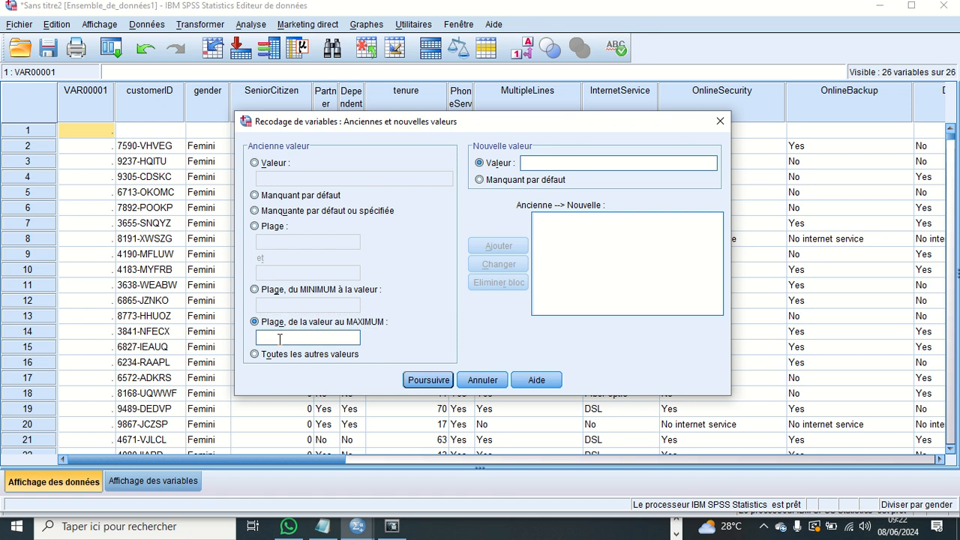
type("50")
key("BackSpace")
key("BackSpace")
- Add a recode rule for tenure that turns the range 0 to 5 into the new value 1
left_click(258, 228)
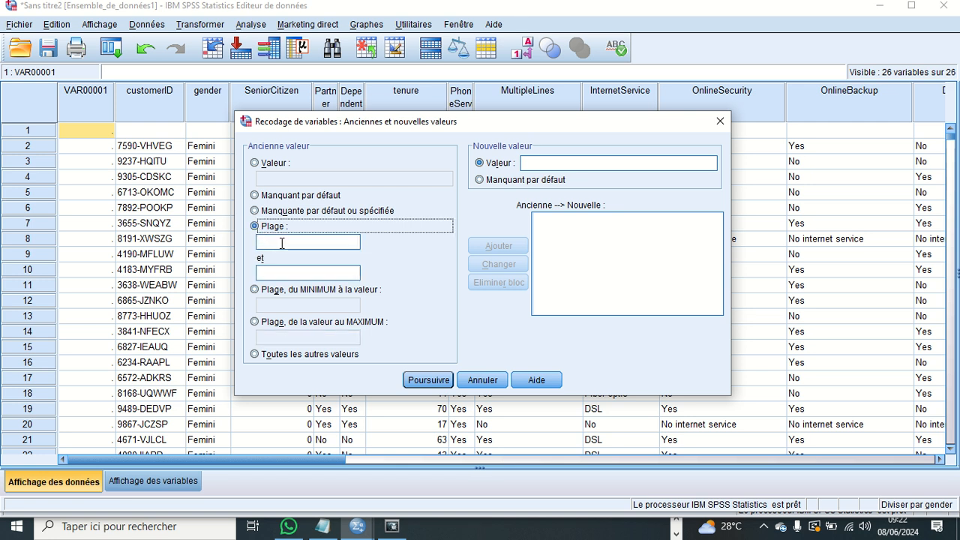
left_click(282, 243)
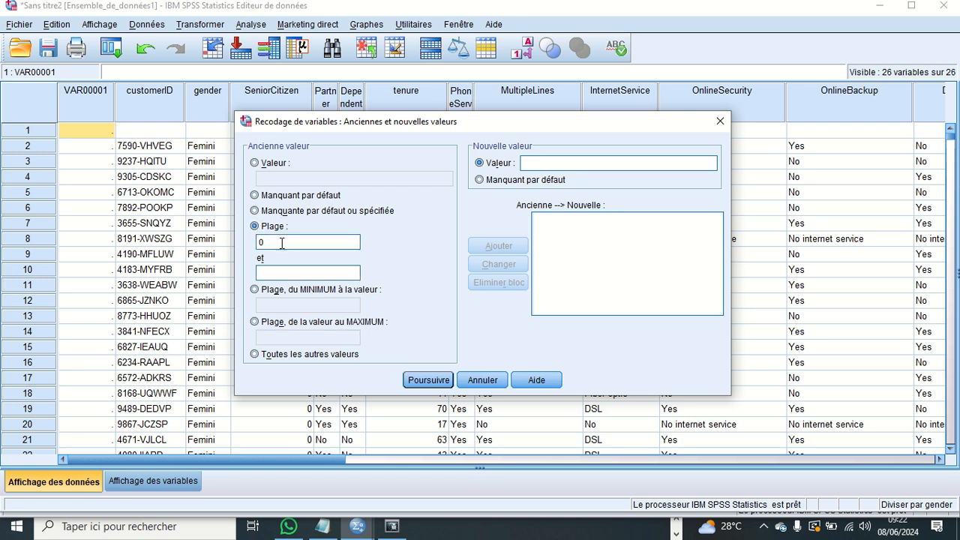
left_click(279, 272)
type("5")
left_click(531, 163)
type("2")
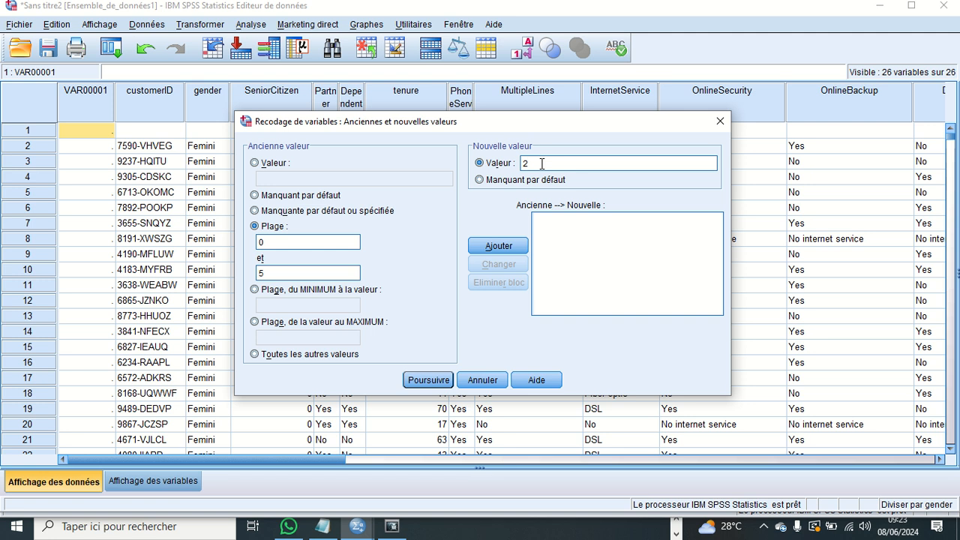
key("BackSpace")
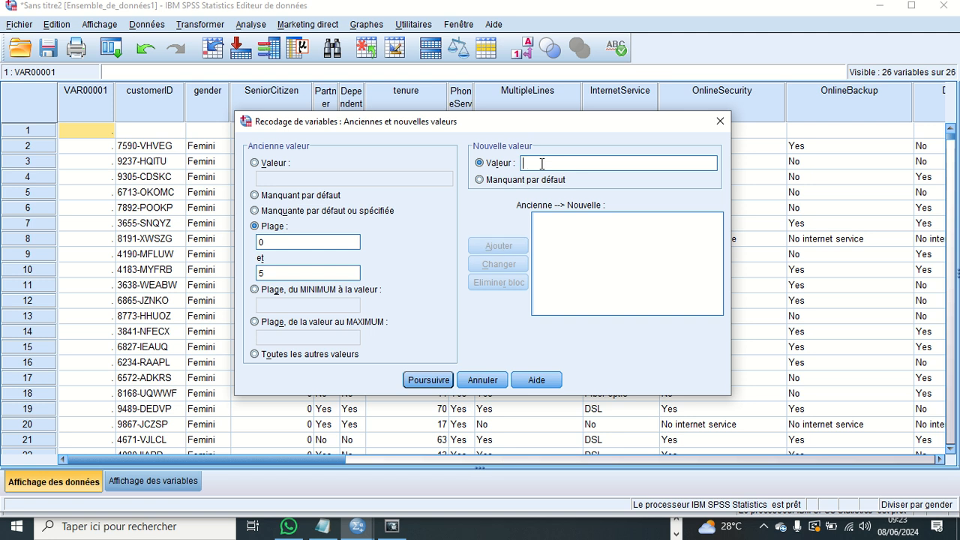
type("1")
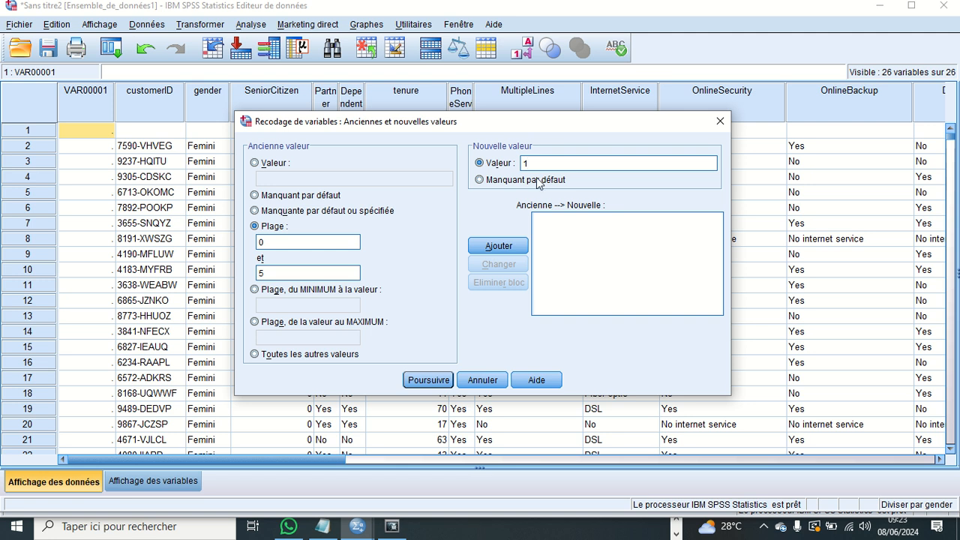
left_click(511, 247)
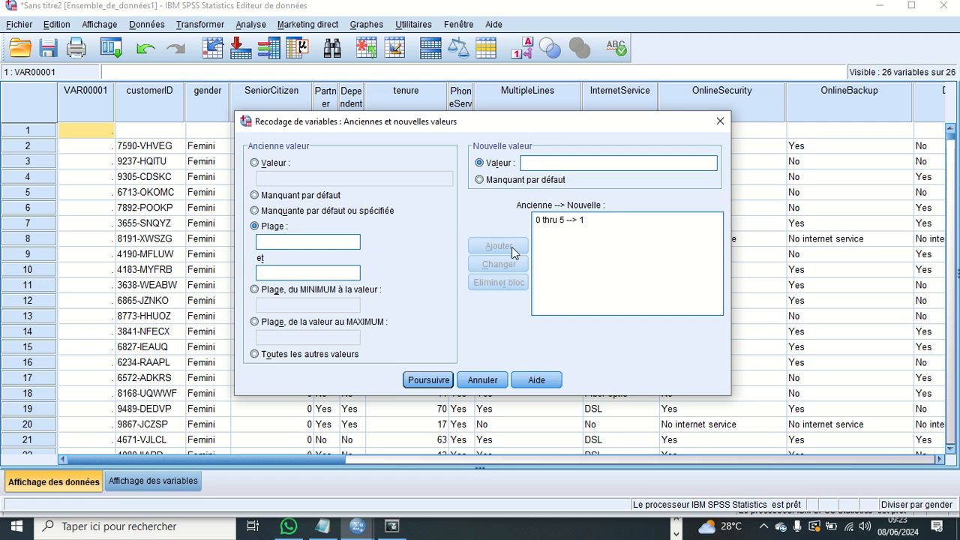
- Add a recode rule that turns the tenure range 6 to 10 into the new value 2
left_click(298, 242)
type("6")
left_click(295, 271)
type("10")
left_click(531, 162)
type("2")
left_click(513, 241)
- Add a recode rule that turns the tenure range 11 to 15 into the new value 3
left_click(300, 240)
type("11")
type("15")
left_click(541, 160)
type("3")
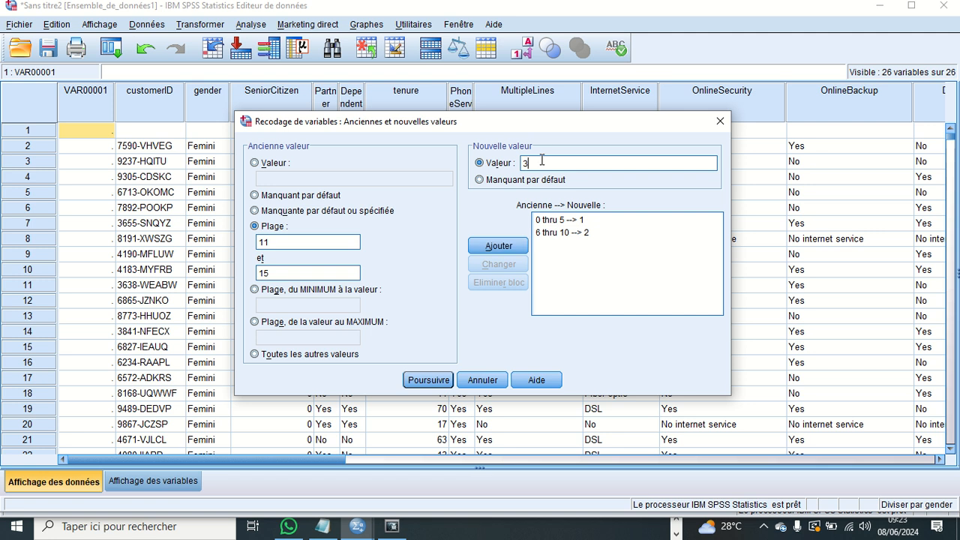
left_click(516, 240)
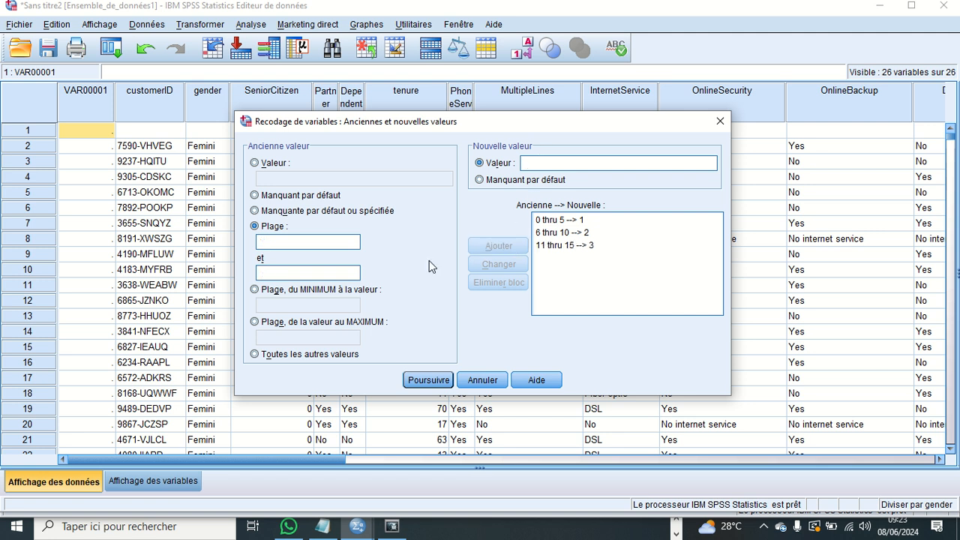
- Add a recode rule that turns tenure values from 16 to the maximum into the new value 4
left_click(255, 322)
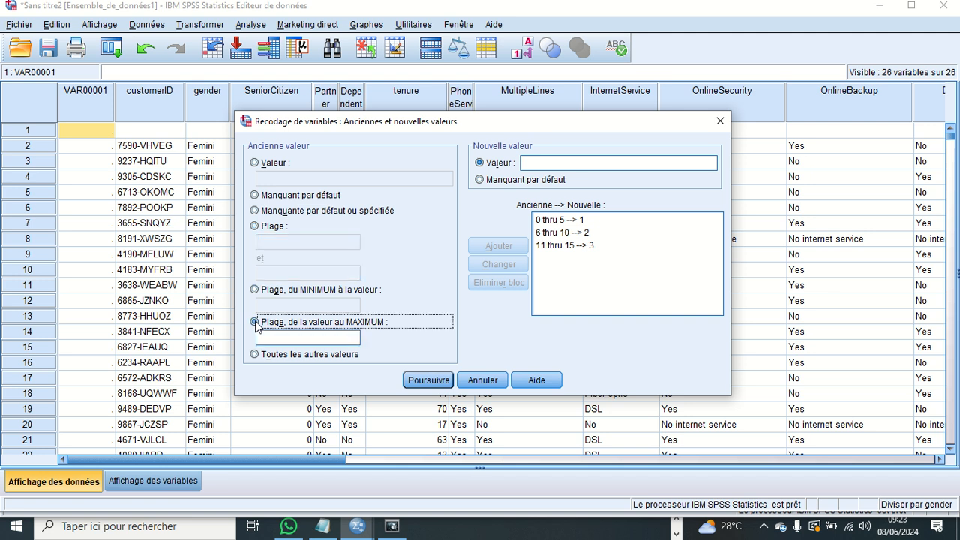
left_click(276, 337)
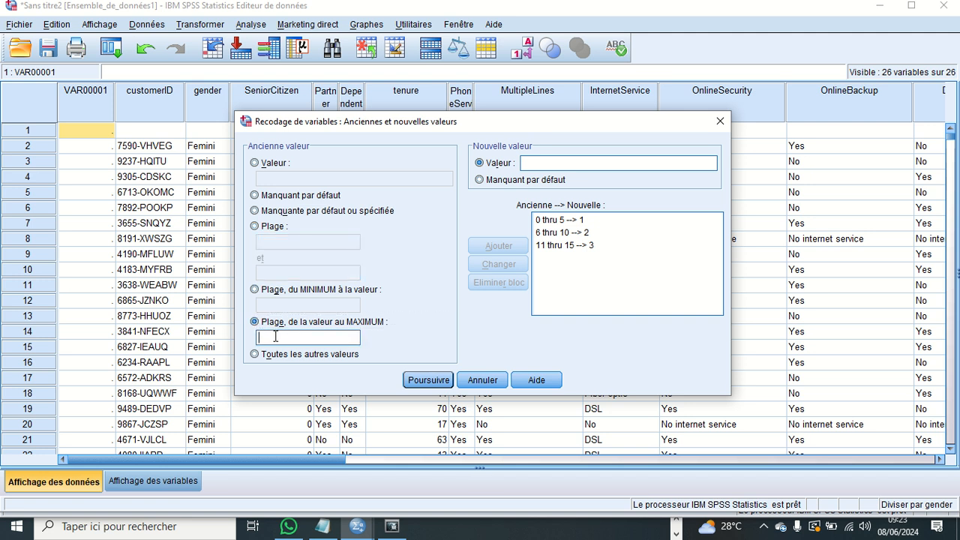
type("16")
left_click(547, 164)
type("4")
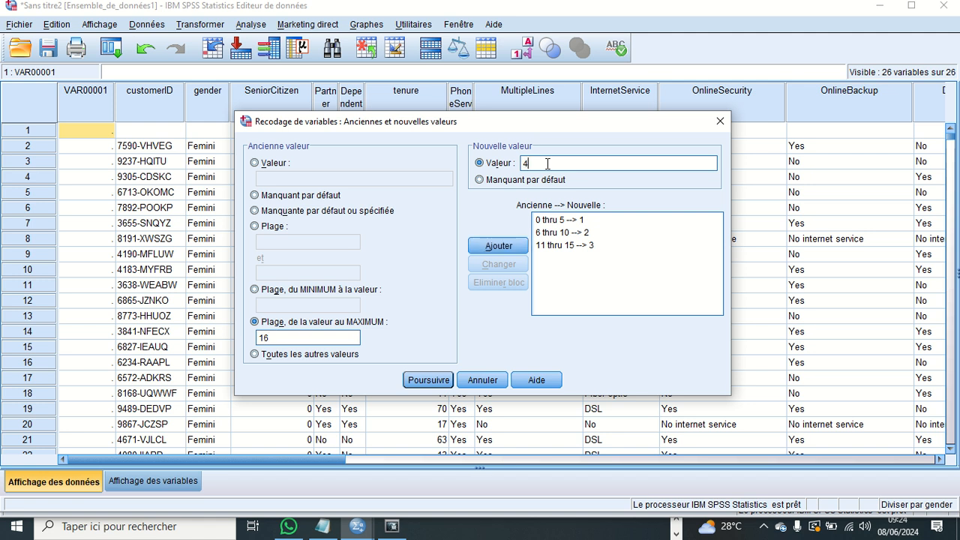
left_click(493, 248)
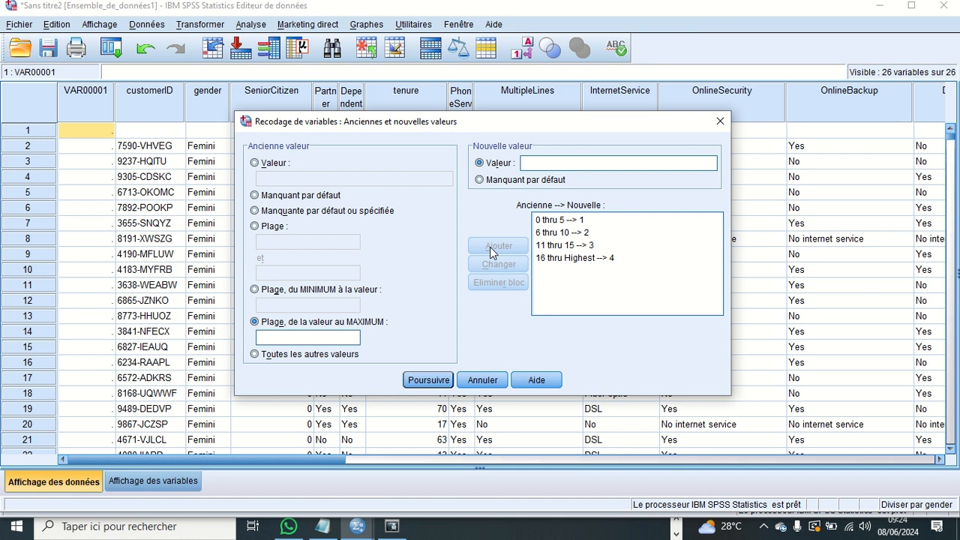
- Accept the recode rules, run the recoding of tenure, and return to the data editor window
left_click(428, 380)
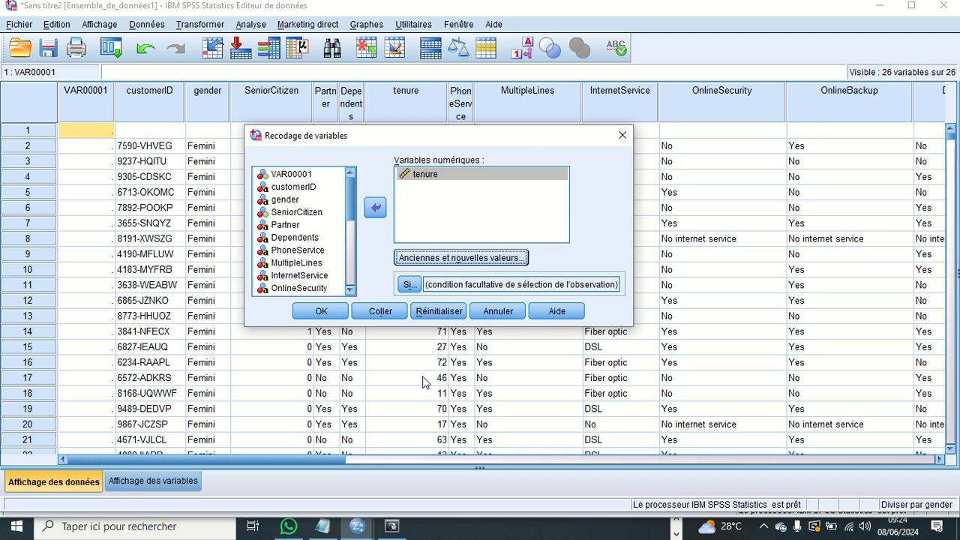
left_click(323, 312)
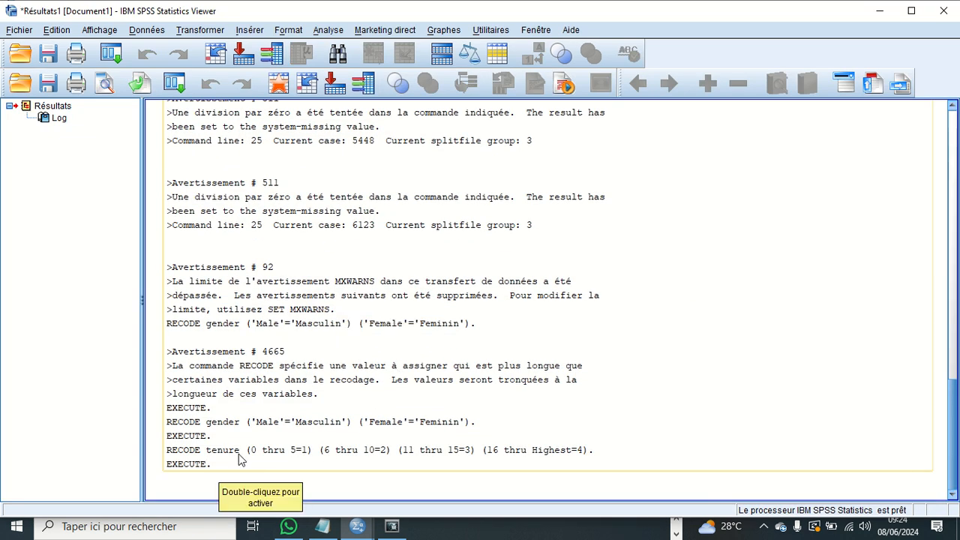
left_click(550, 30)
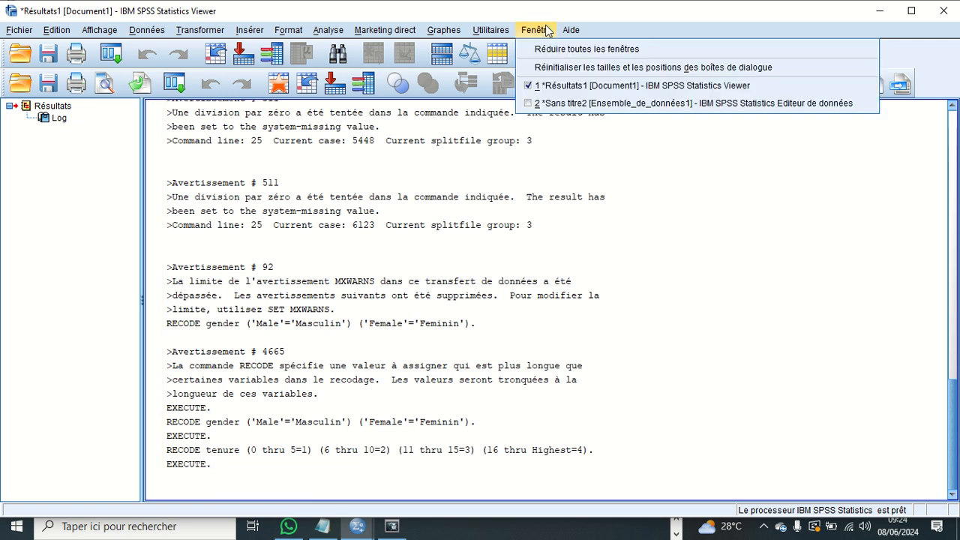
left_click(579, 103)
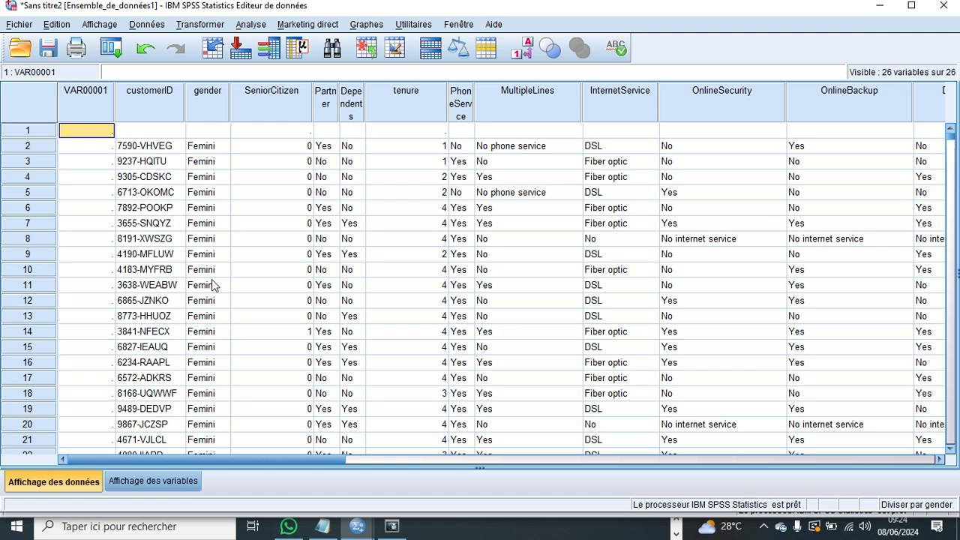
- Look through the data set's columns and rows to check the recoded tenure values
key("Right")
key("Right")
key("Right")
key("Right")
key("Right")
key("Right")
key("Right")
key("Right")
key("Right")
key("Right")
key("Right")
key("Right")
key("Right")
key("Right")
key("Right")
key("Right")
key("Right")
key("Right")
key("Right")
key("Right")
key("Right")
key("Right")
key("Right")
key("Right")
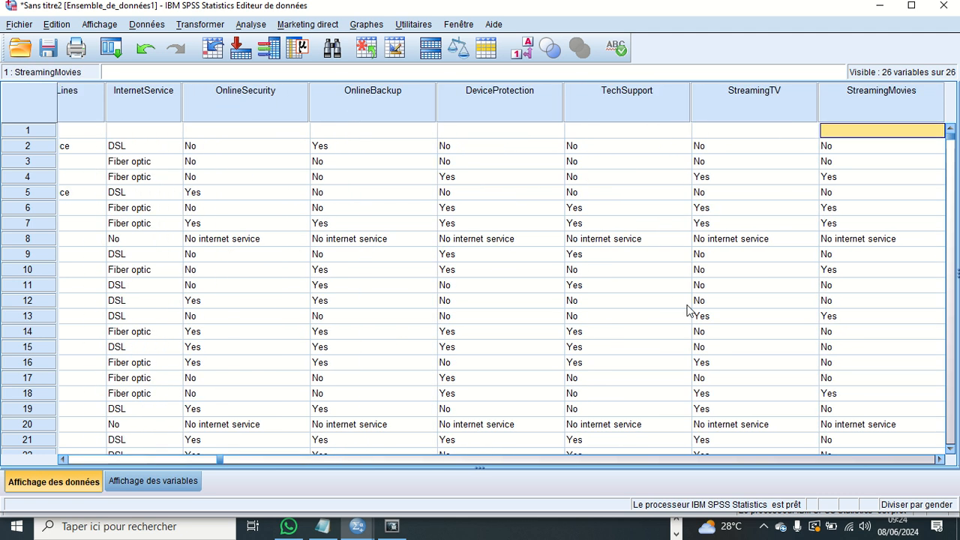
key("Right")
key("Right")
key("Right")
key("Right")
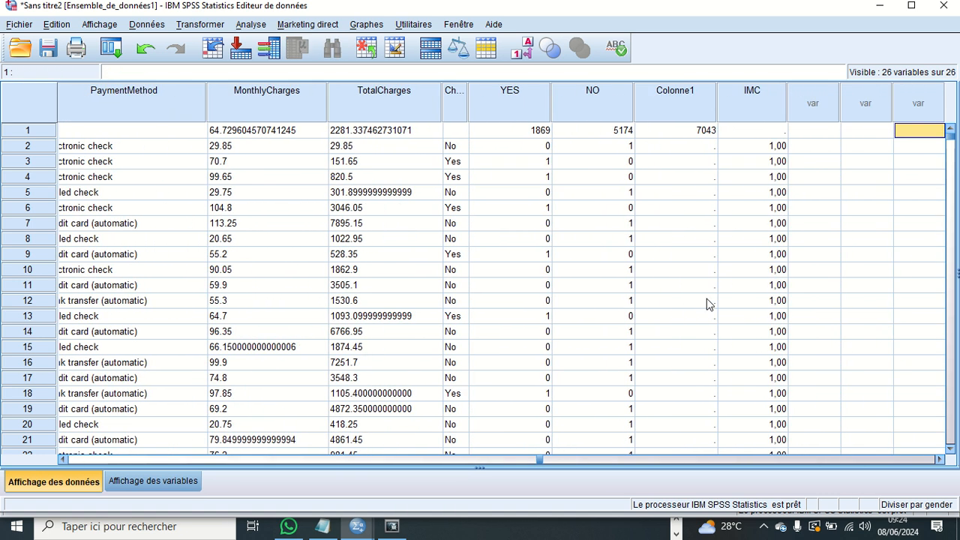
key("Right")
key("Left")
key("Left")
key("Left")
key("Left")
key("Left")
key("Left")
key("Left")
key("Left")
key("Left")
key("Left")
key("Left")
key("Left")
key("Left")
key("Left")
key("Left")
key("Left")
key("Left")
key("Left")
key("Left")
key("Left")
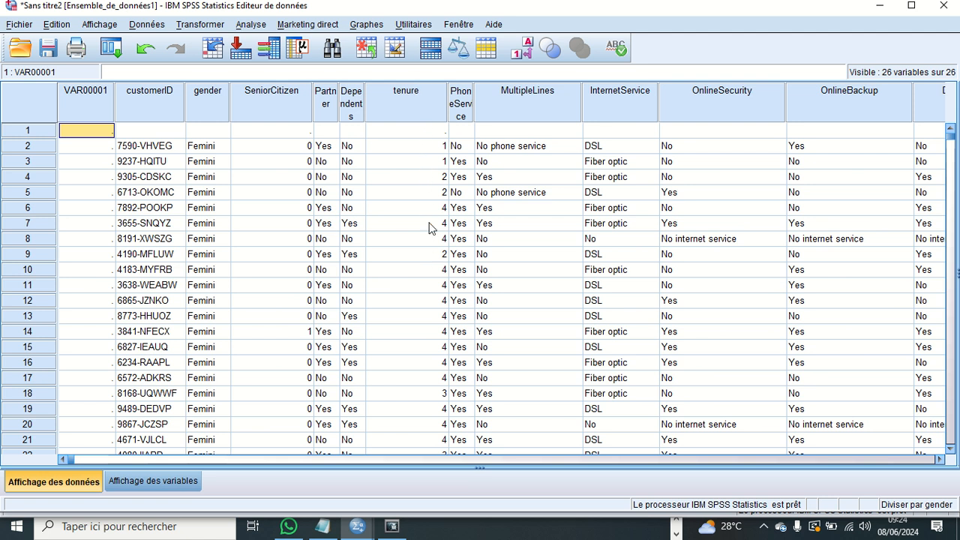
scroll(429, 300, "down", 3)
scroll(431, 292, "down", 12)
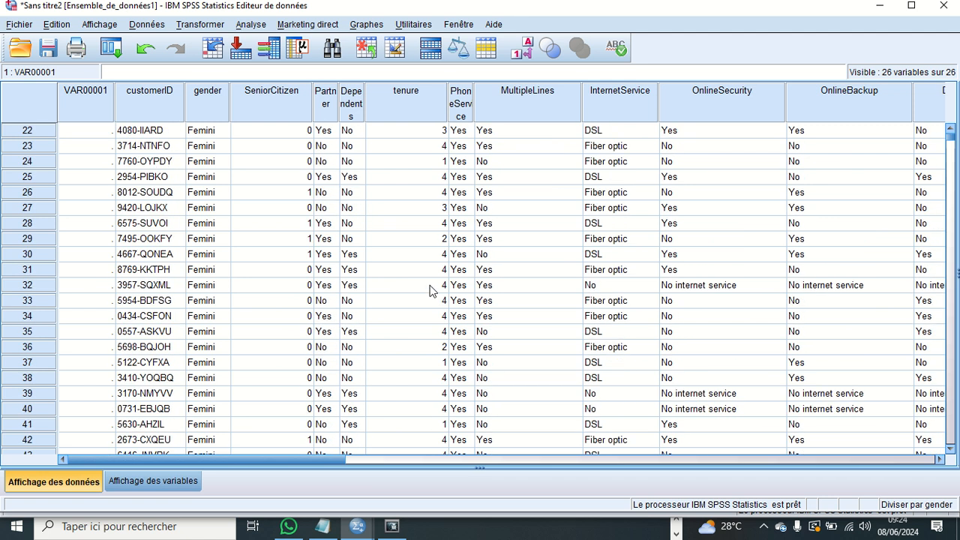
scroll(431, 283, "up", 15)
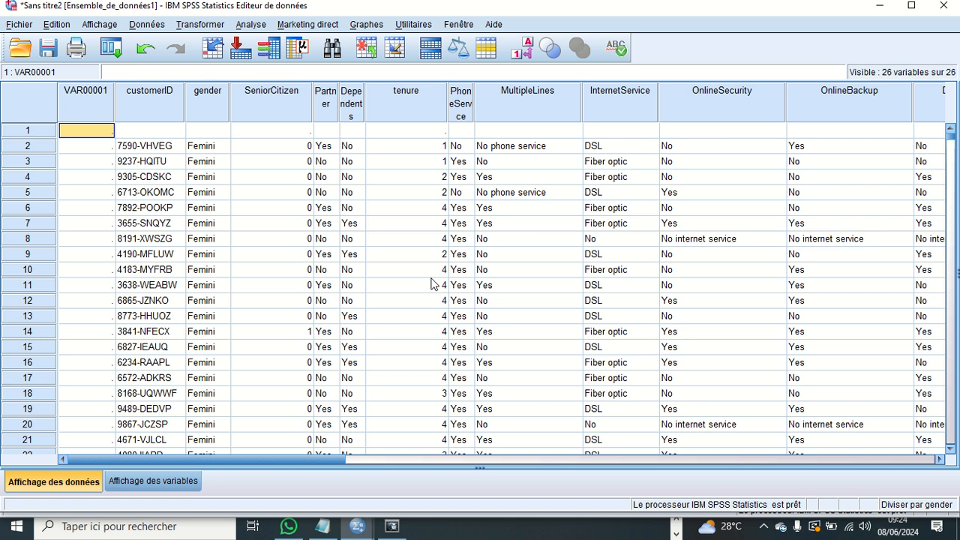
- Open the value labels of tenure in the variable view and add the label Mince for value 1
left_click(157, 480)
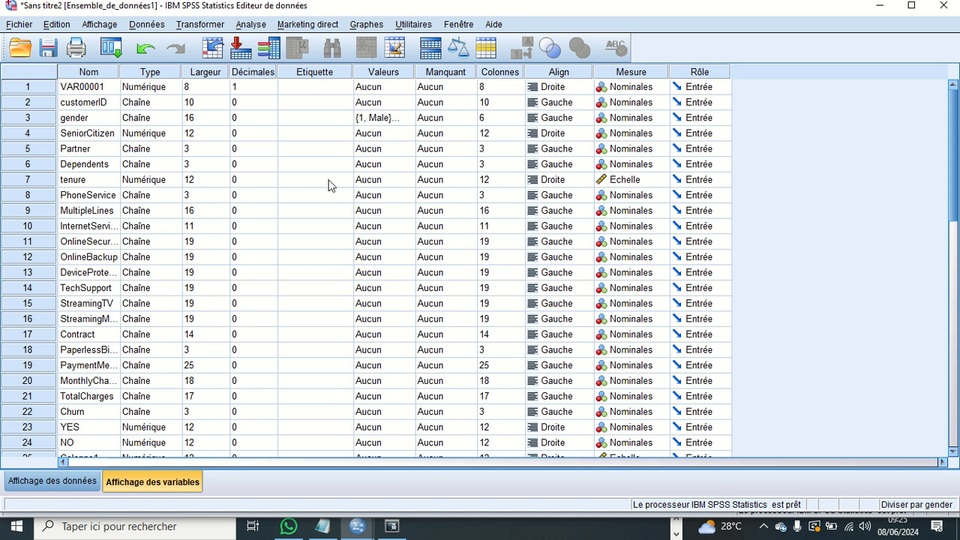
left_click(391, 180)
left_click(406, 181)
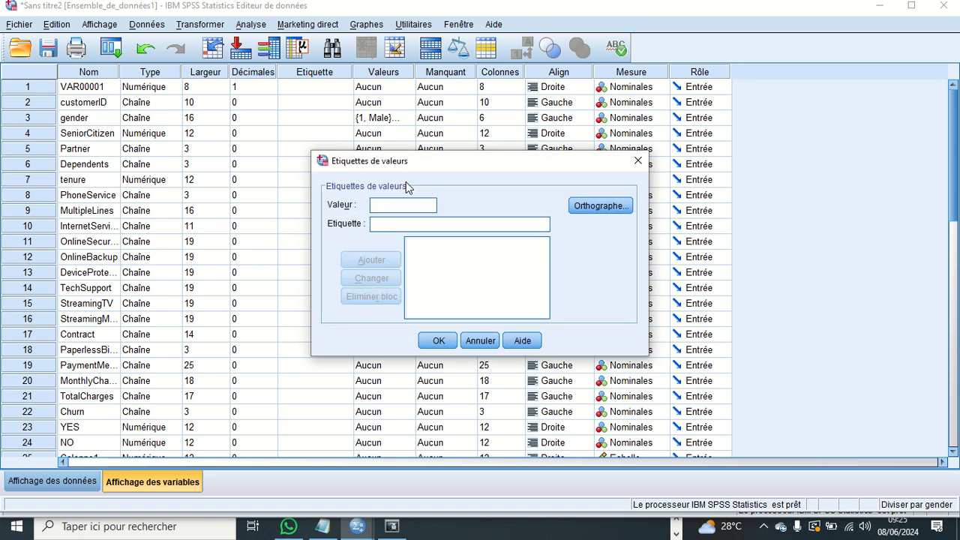
left_click(403, 204)
type("1")
left_click(394, 223)
type("m")
key("BackSpace")
type("Maice")
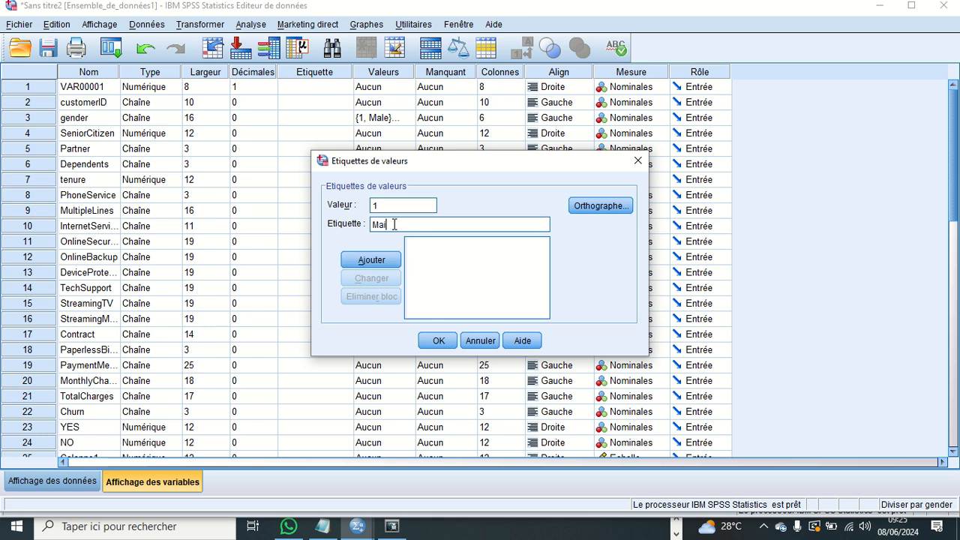
key("BackSpace")
key("BackSpace")
key("BackSpace")
key("BackSpace")
type("ince")
left_click(389, 258)
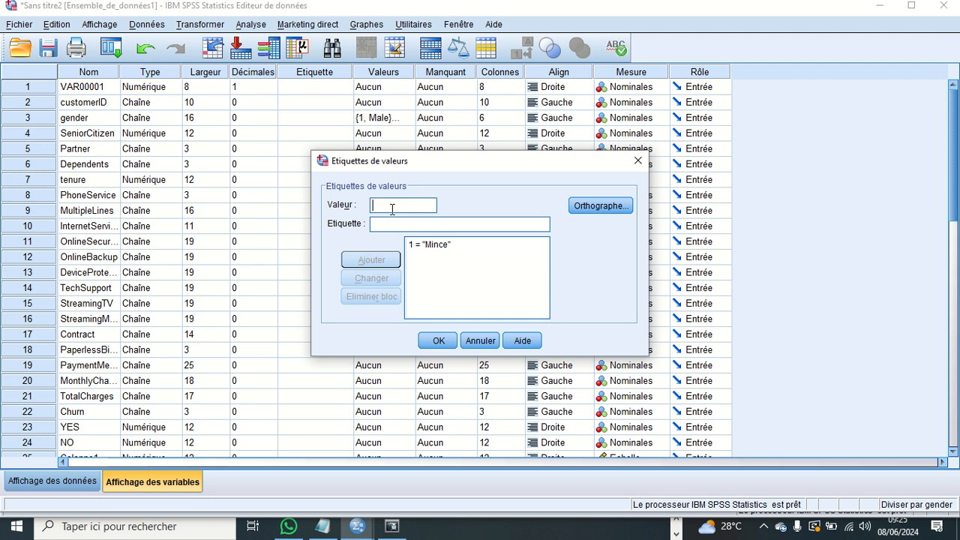
- Add the label Normal for value 2 of tenure
type("2")
left_click(391, 225)
type("n")
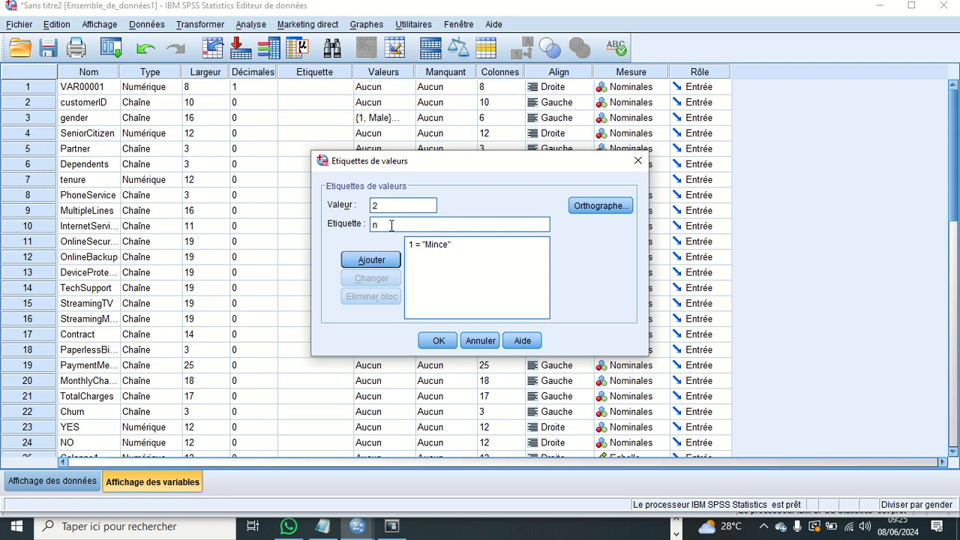
key("BackSpace")
type("Normal")
left_click(389, 260)
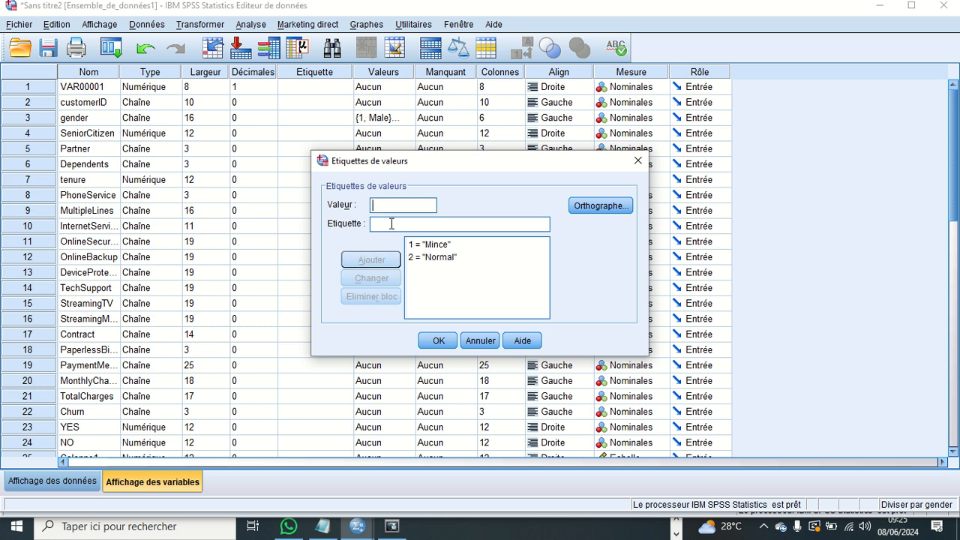
- Add the label Surpoids for value 3 of tenure
type("3")
left_click(391, 225)
type("s")
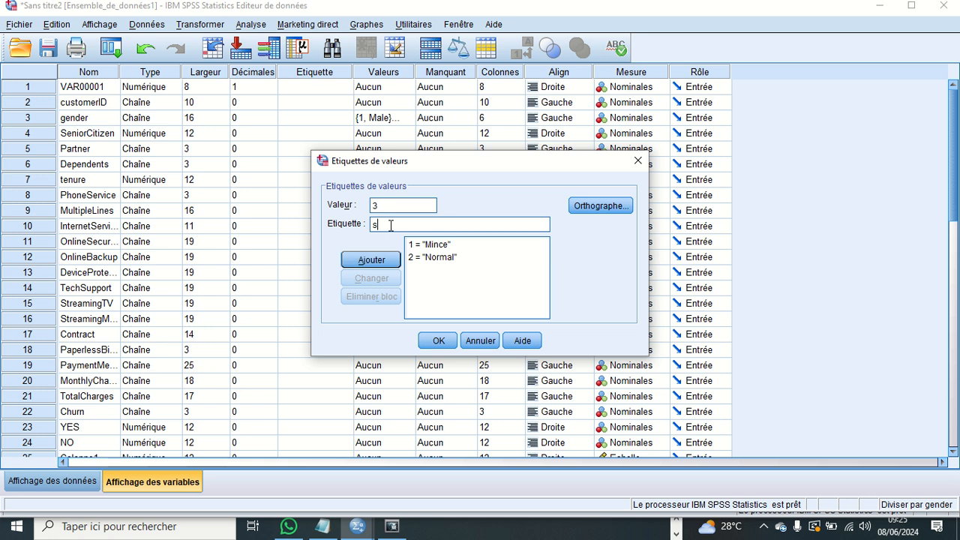
key("BackSpace")
type("Surpoids")
left_click(371, 259)
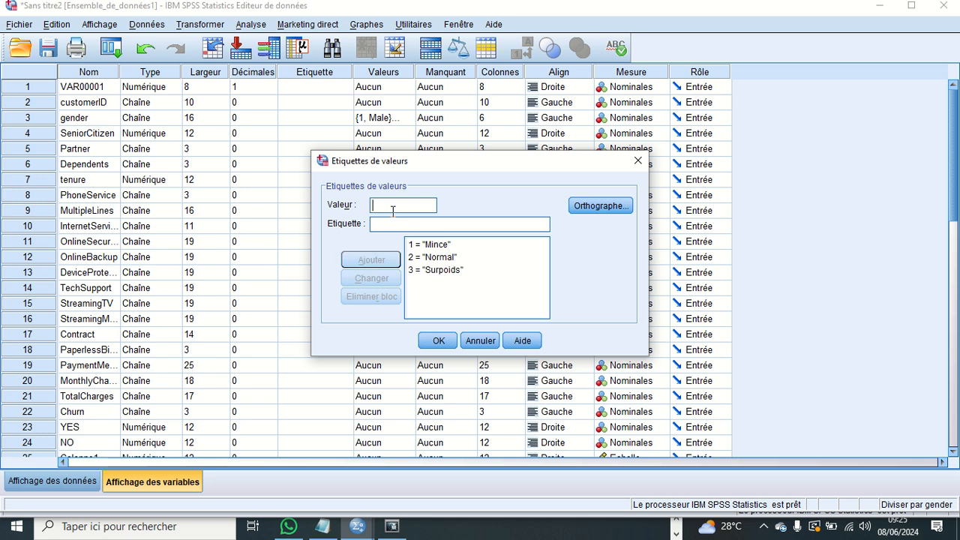
- Add the label Obèse for value 4 of tenure and confirm the value labels
type("4")
left_click(390, 224)
type("Obèse")
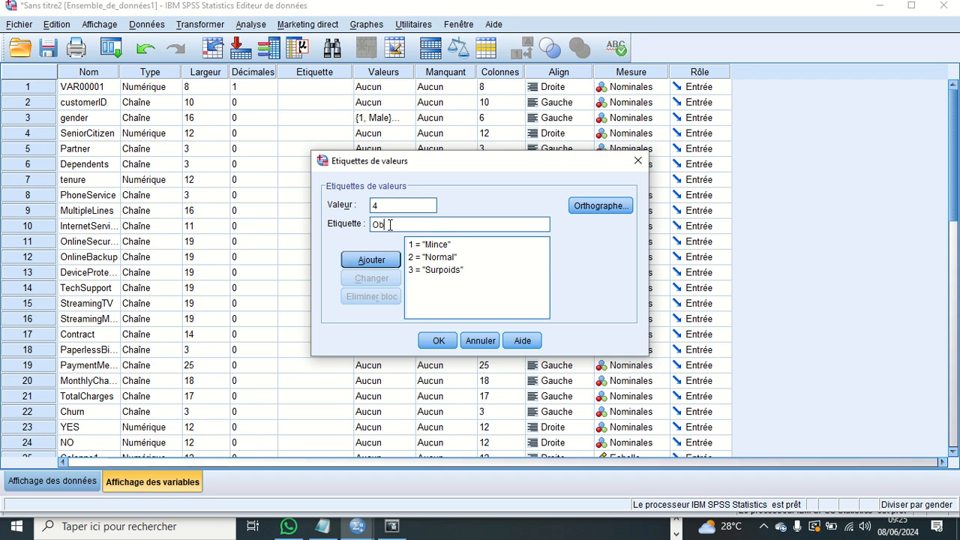
left_click(384, 261)
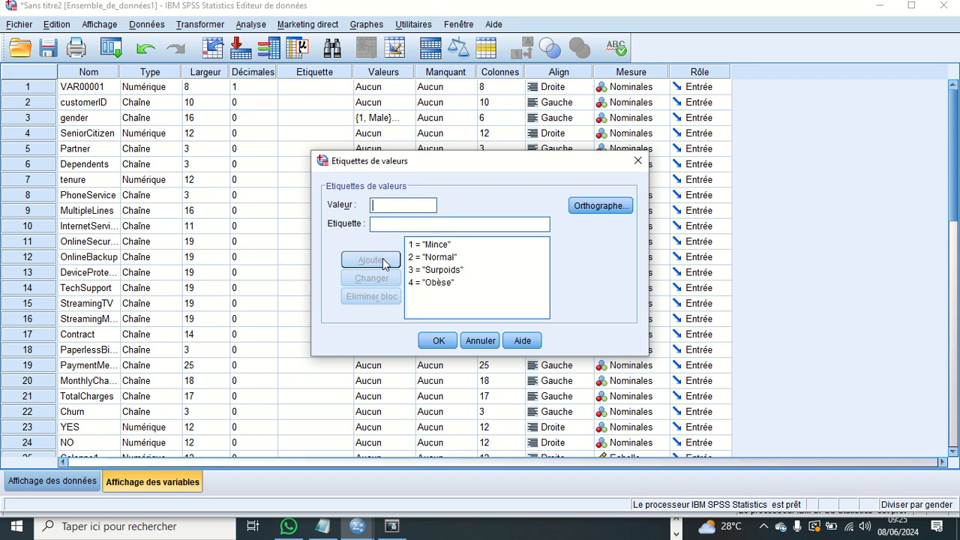
left_click(436, 342)
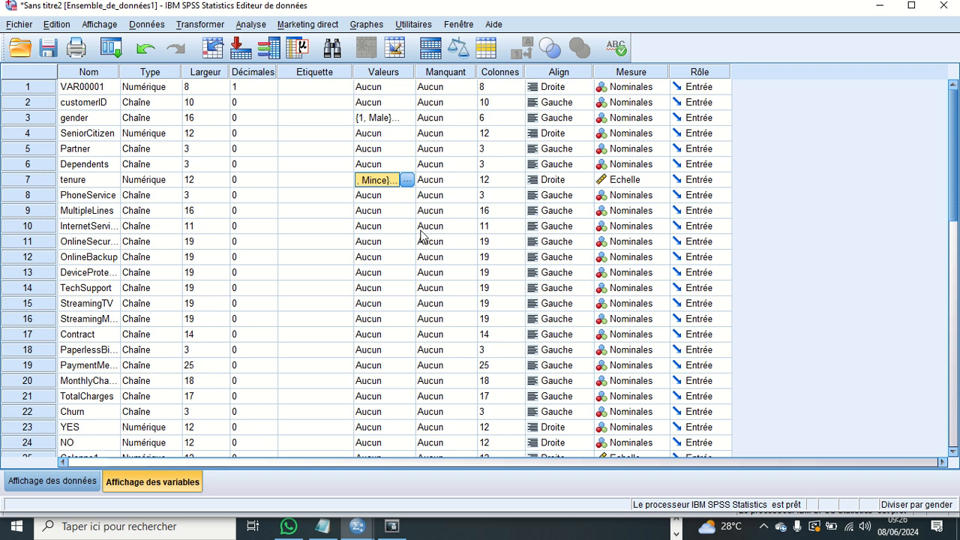
left_click(346, 183)
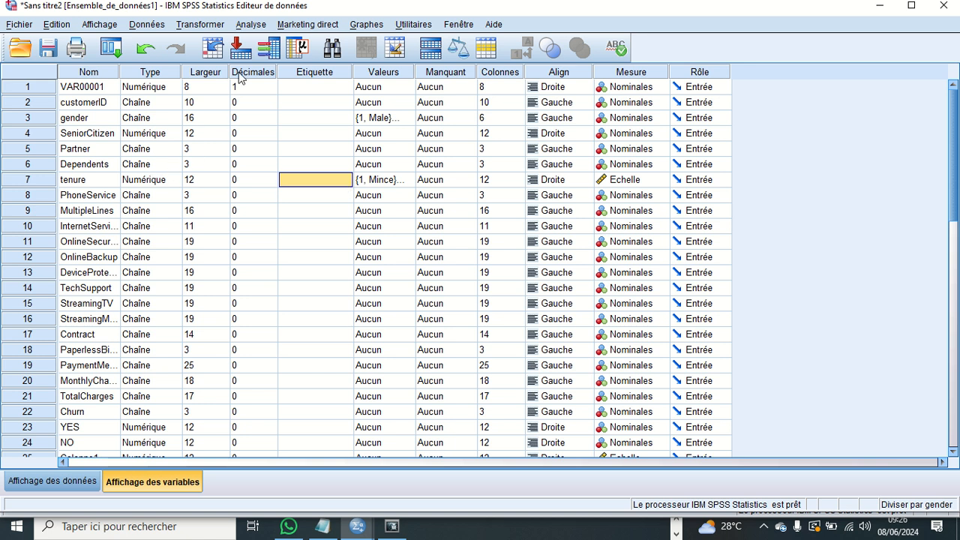
- Start a descriptive frequency analysis (Effectifs) and add tenure and gender as its variables
left_click(250, 25)
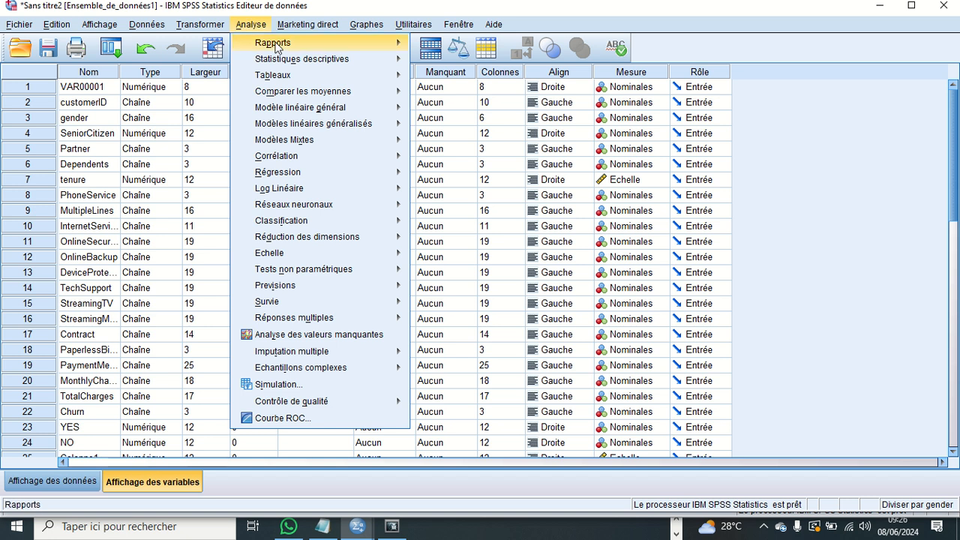
mouse_move(279, 47)
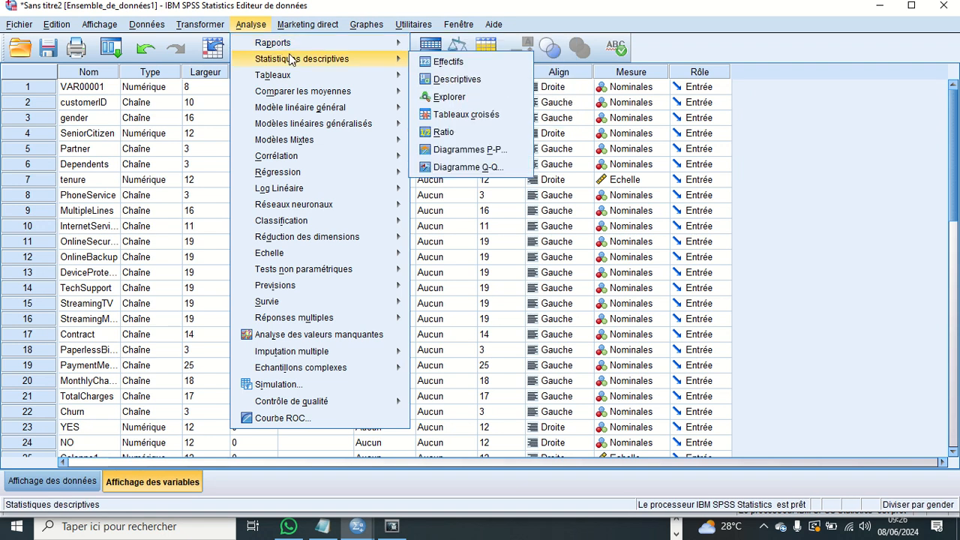
mouse_move(302, 75)
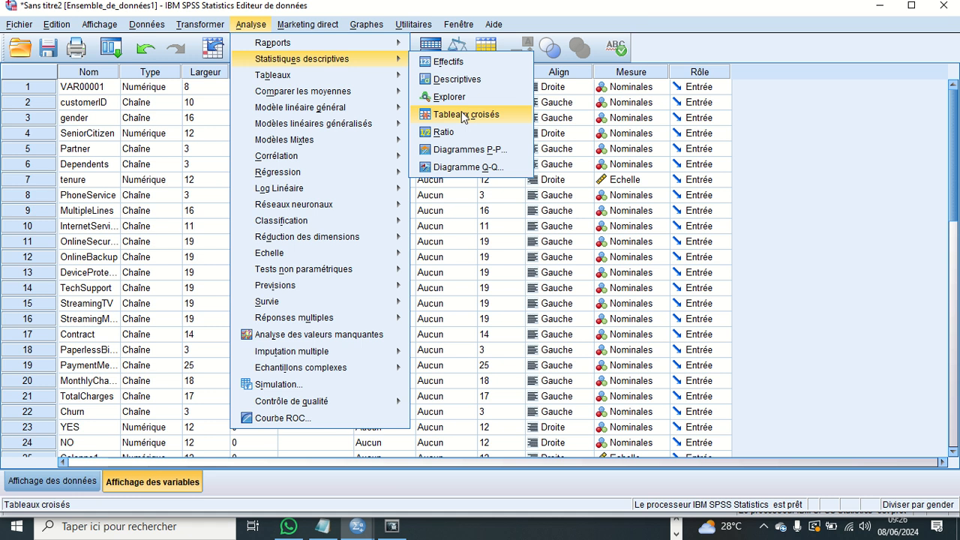
left_click(448, 63)
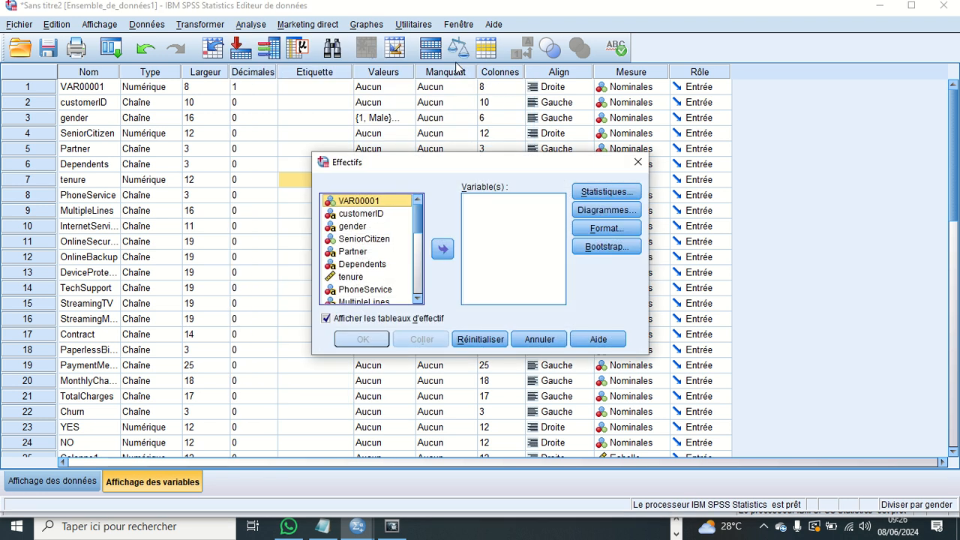
left_click(360, 277)
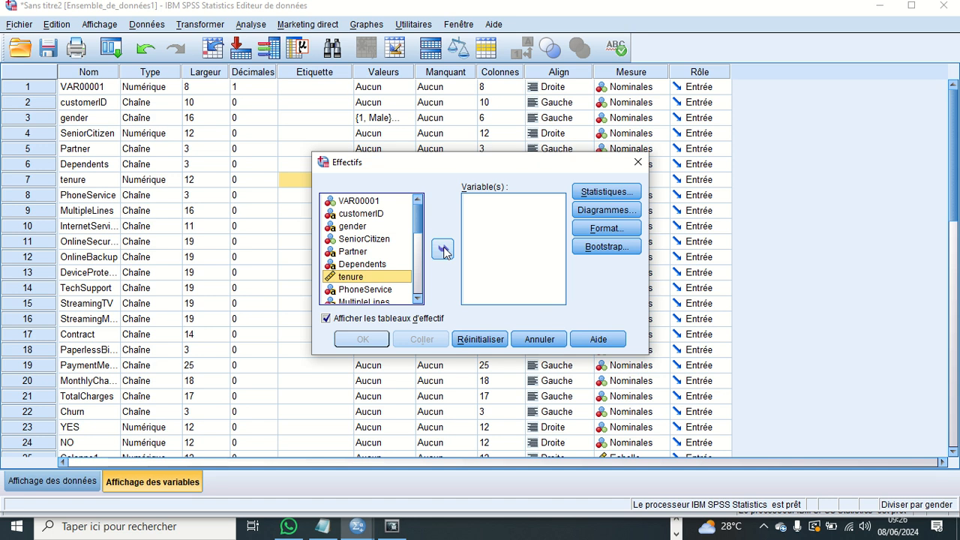
left_click(444, 250)
left_click(358, 227)
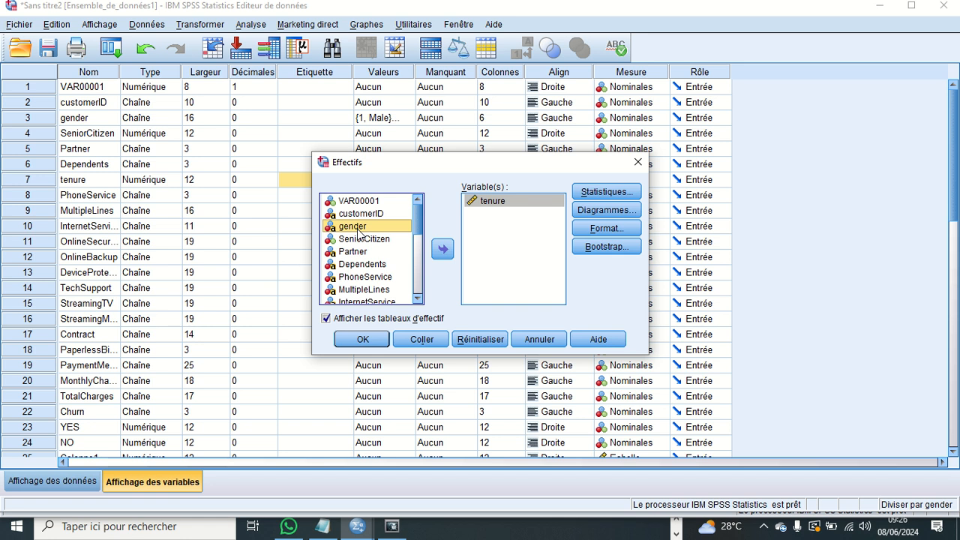
left_click(443, 249)
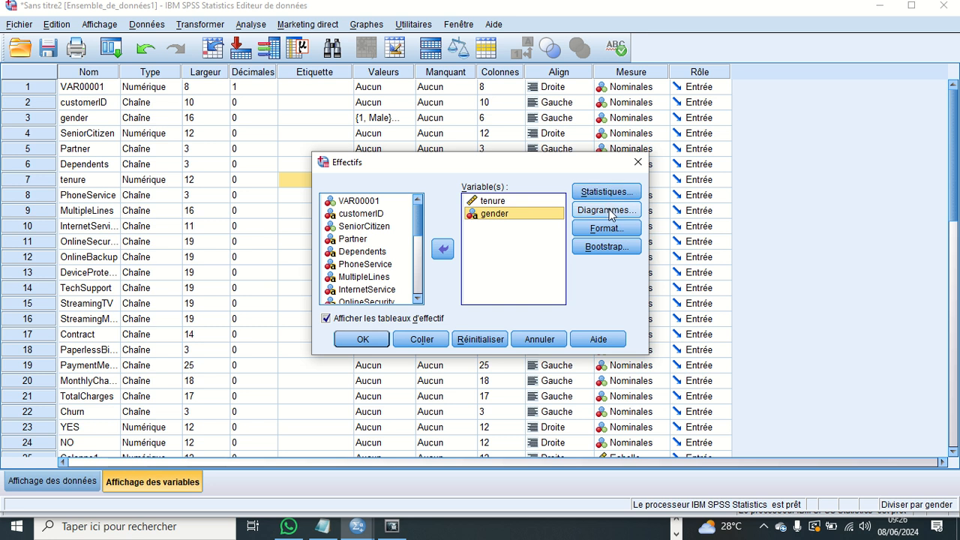
- Request the statistics Moyenne, Médiane, Mode, Ecart type, Variance, Minimum and Maximum for the frequency analysis
left_click(608, 193)
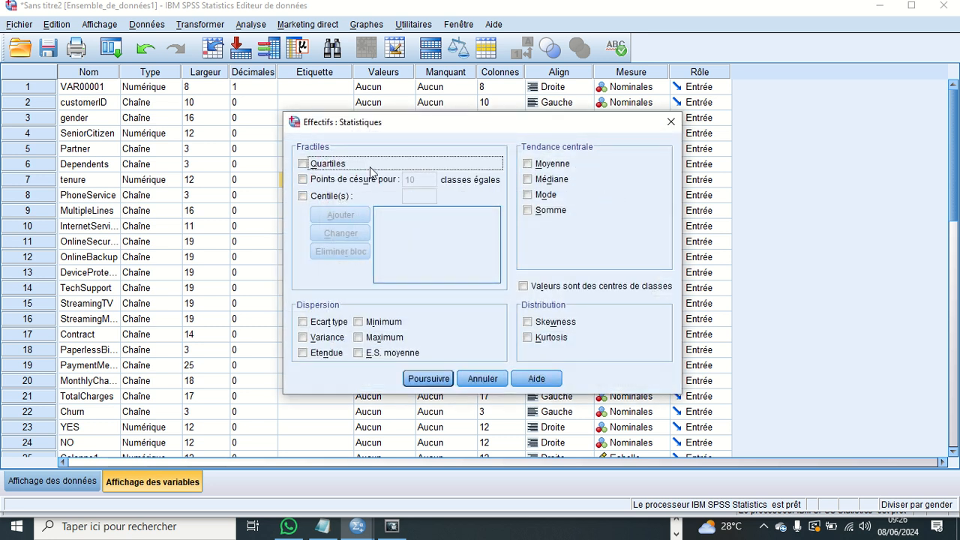
left_click(529, 165)
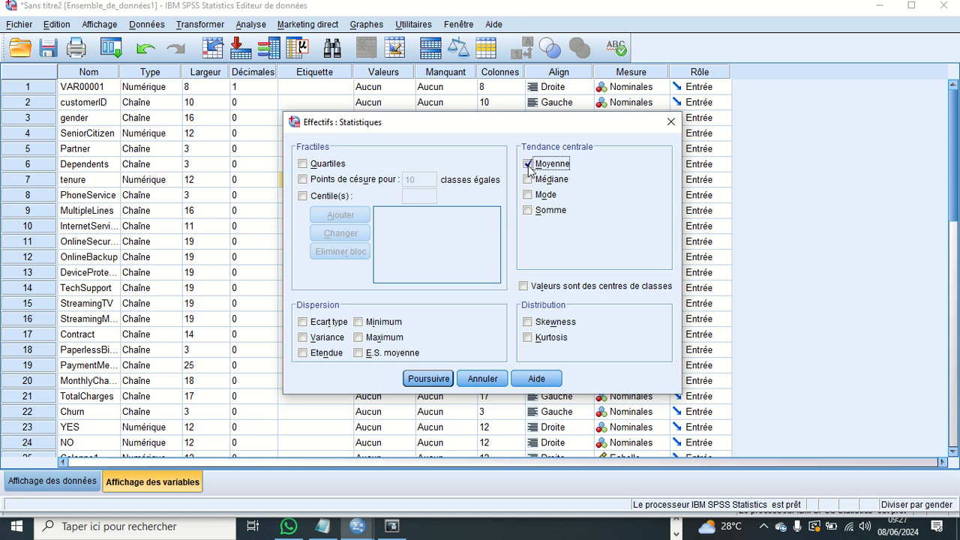
left_click(529, 180)
left_click(531, 196)
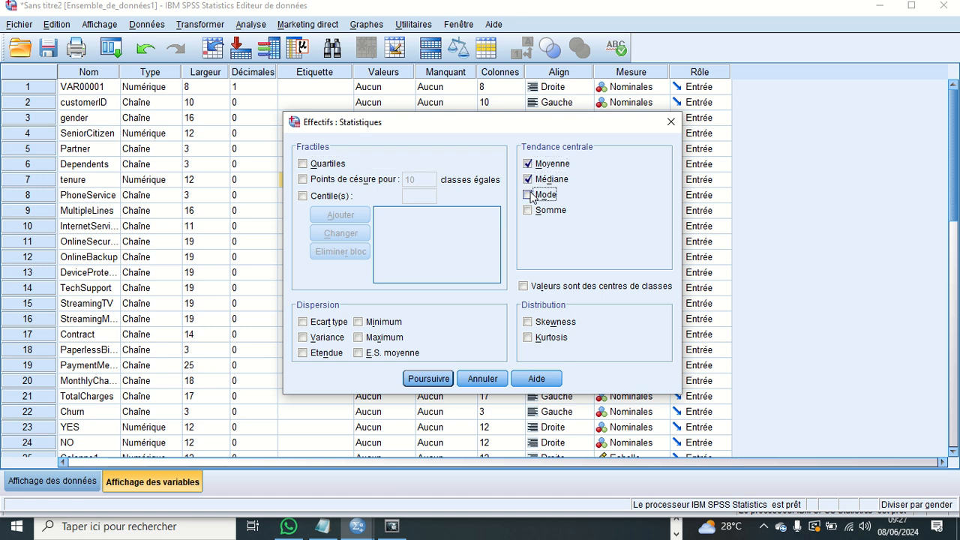
left_click(303, 323)
left_click(303, 337)
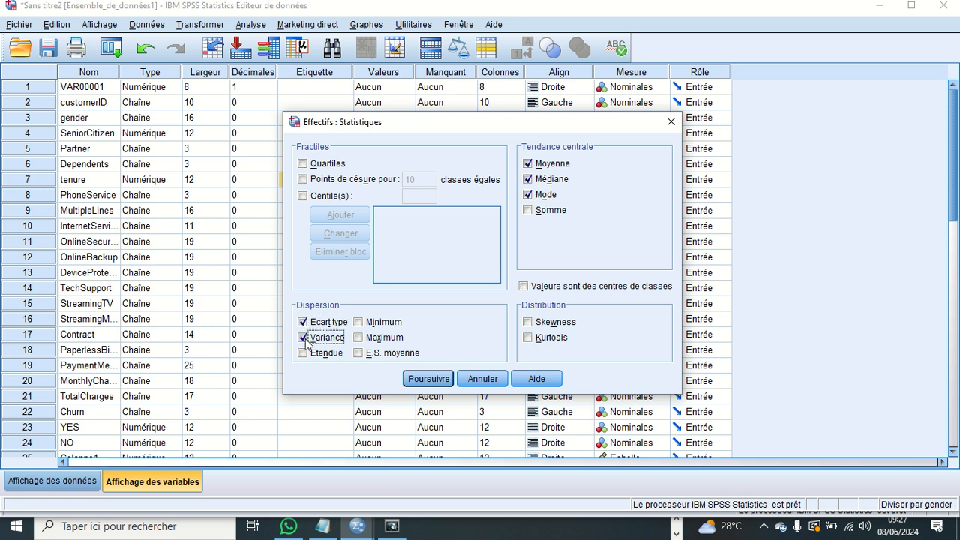
left_click(362, 323)
left_click(363, 341)
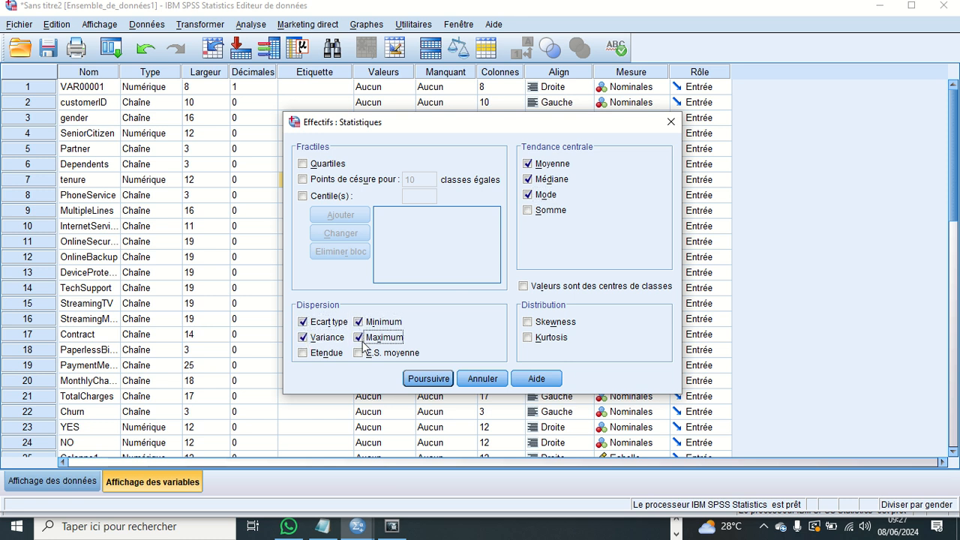
left_click(433, 379)
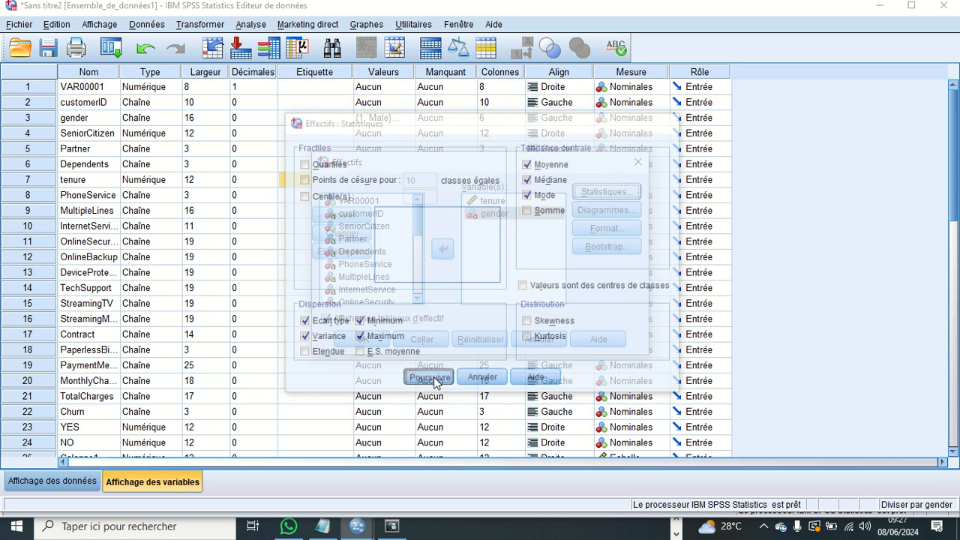
- Choose Histogrammes as the chart type for the frequency analysis, without the Gaussian curve
left_click(595, 214)
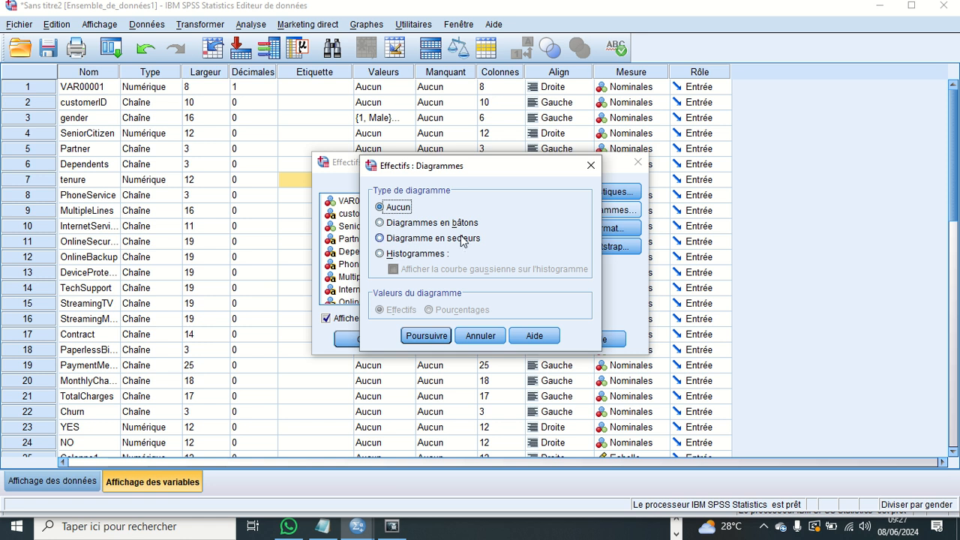
left_click(380, 254)
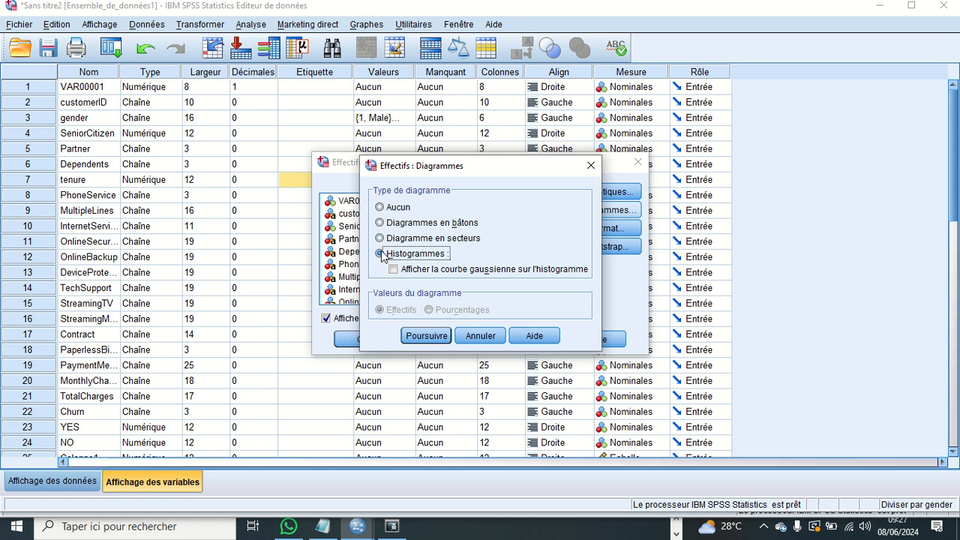
left_click(438, 337)
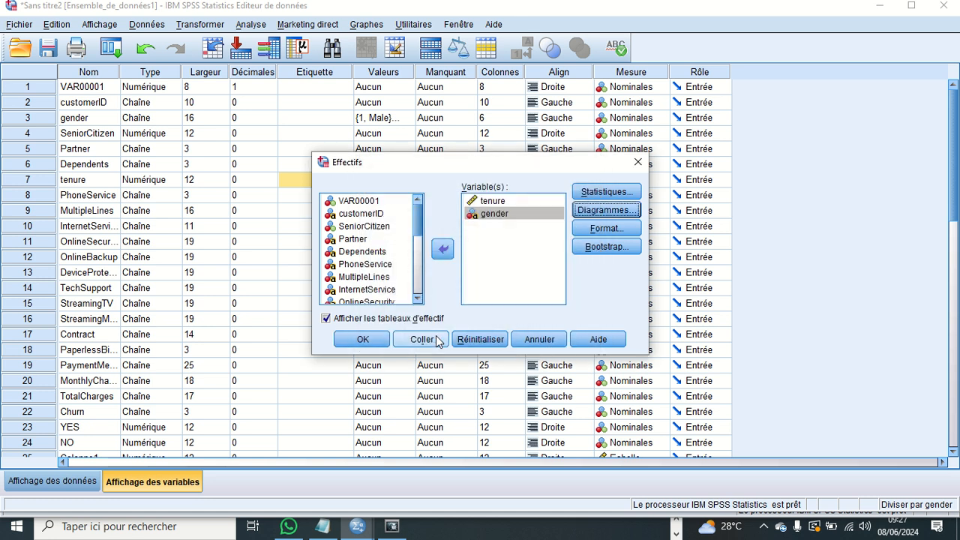
- Review the format and bootstrap settings, keeping ascending value order and bootstrapping off, and run the frequency analysis
left_click(606, 228)
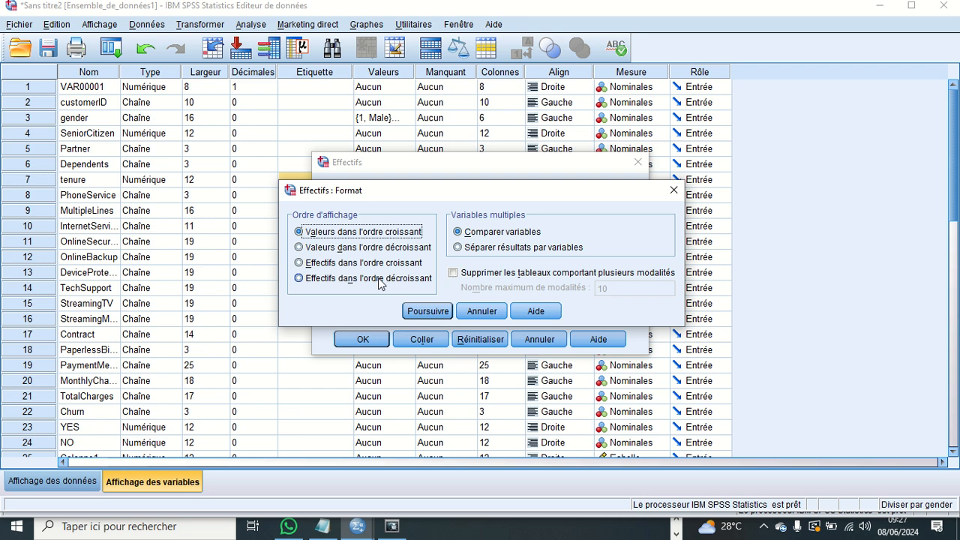
left_click(421, 312)
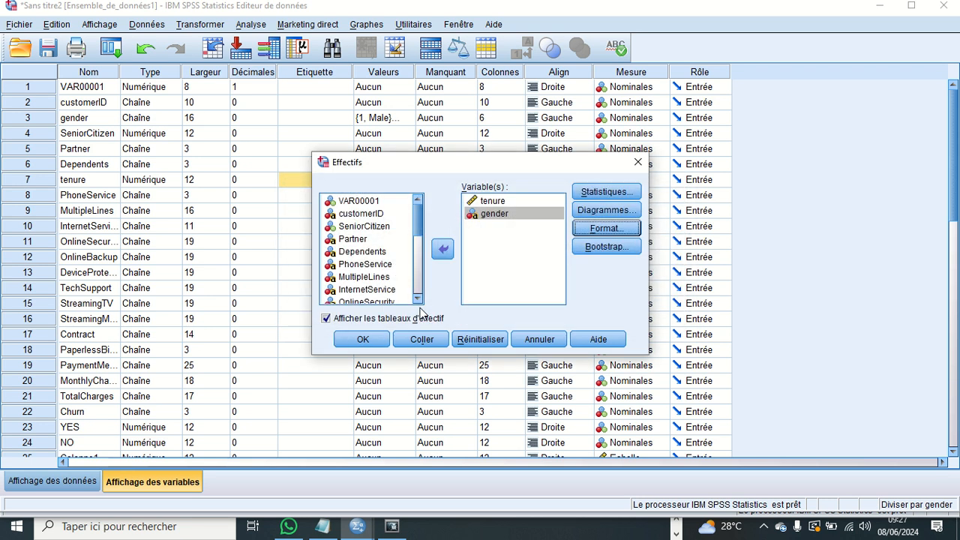
left_click(598, 248)
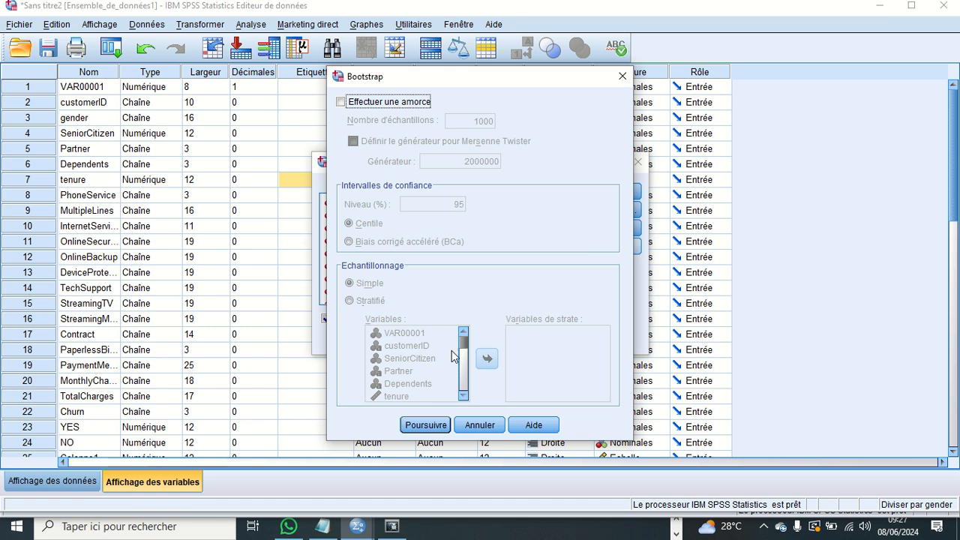
left_click(433, 425)
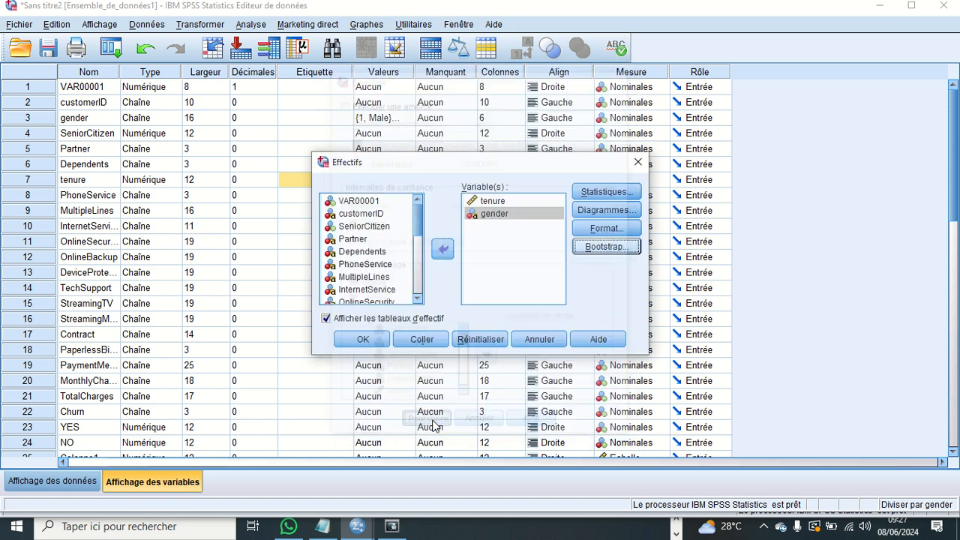
left_click(363, 340)
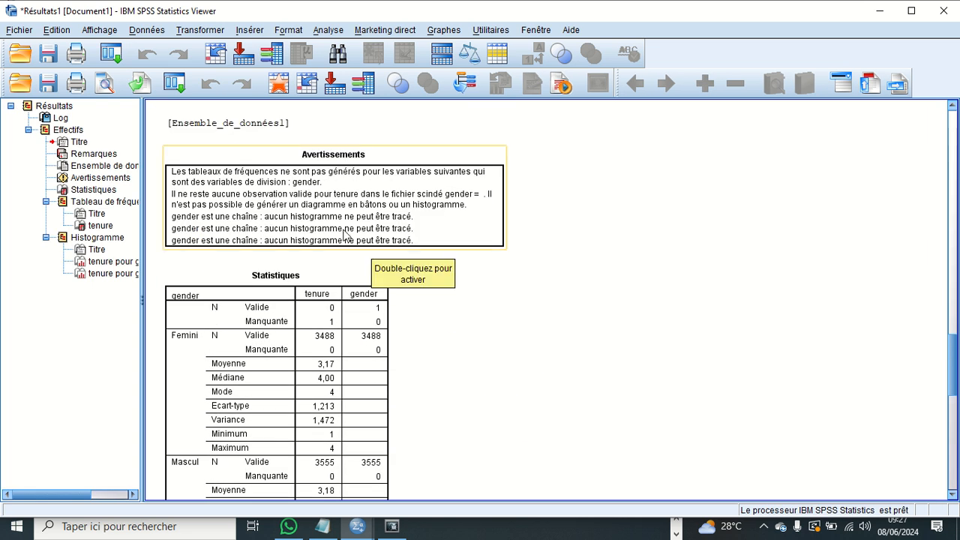
- Examine the Statistiques table and the tenure frequency table split by gender in the output
scroll(344, 229, "down", 3)
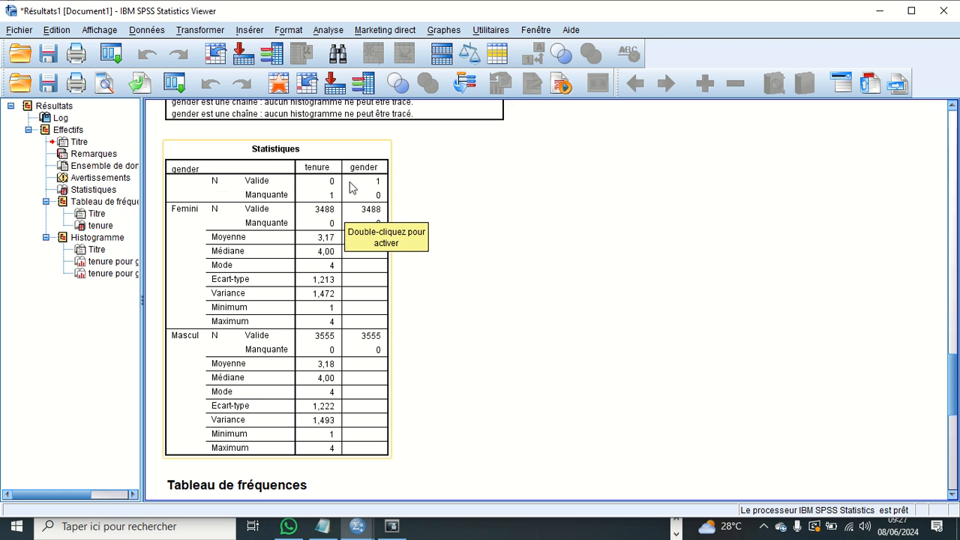
scroll(277, 229, "down", 1)
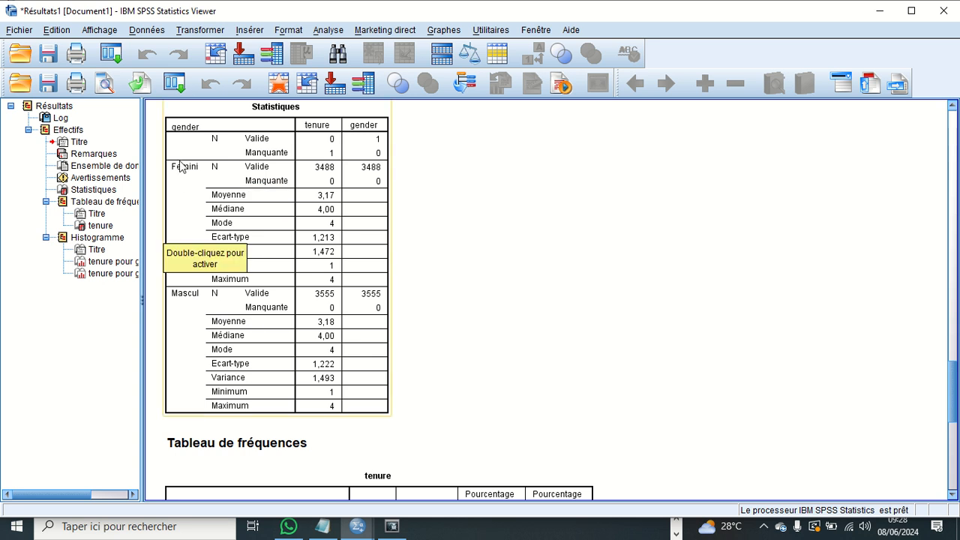
scroll(335, 343, "down", 4)
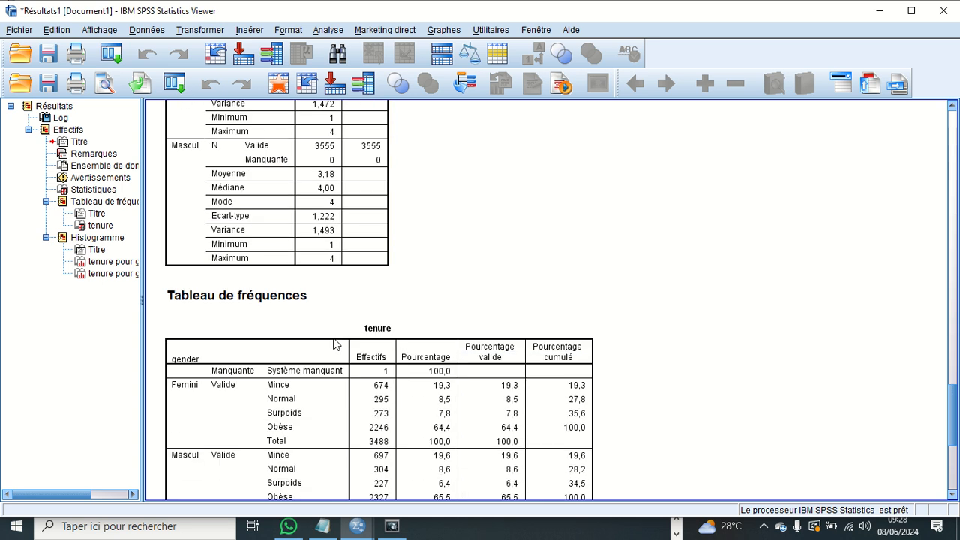
scroll(334, 343, "down", 3)
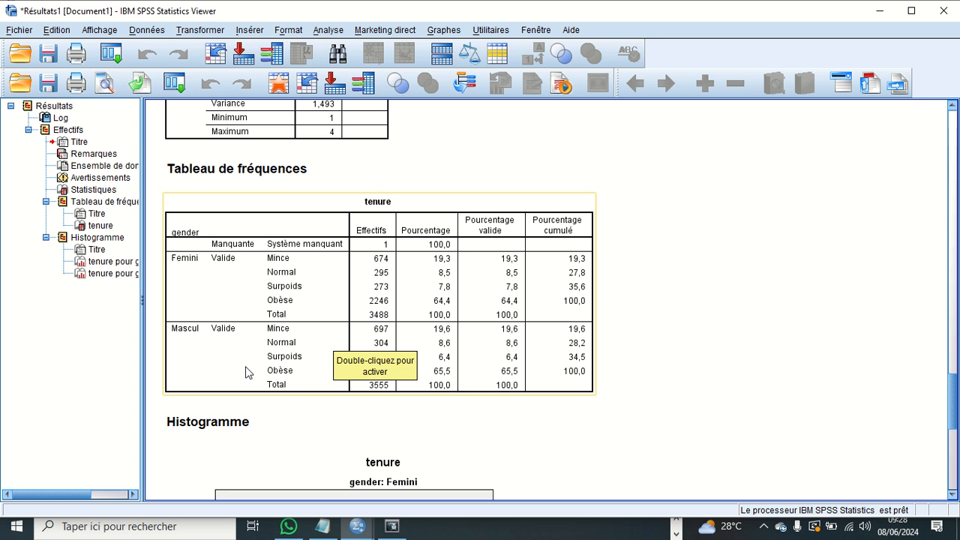
- Compare the tenure histograms of the Femini and Mascul groups in the output
scroll(315, 308, "down", 7)
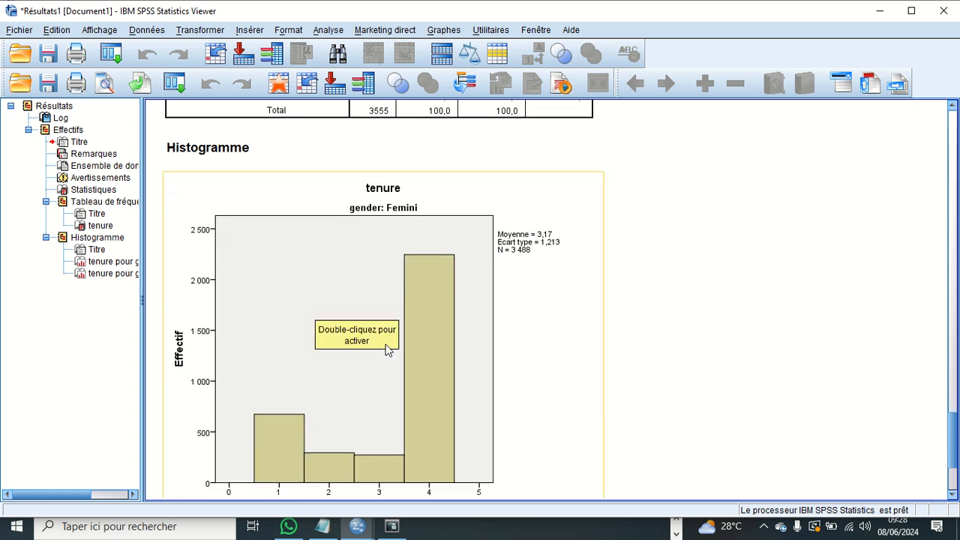
scroll(386, 349, "down", 3)
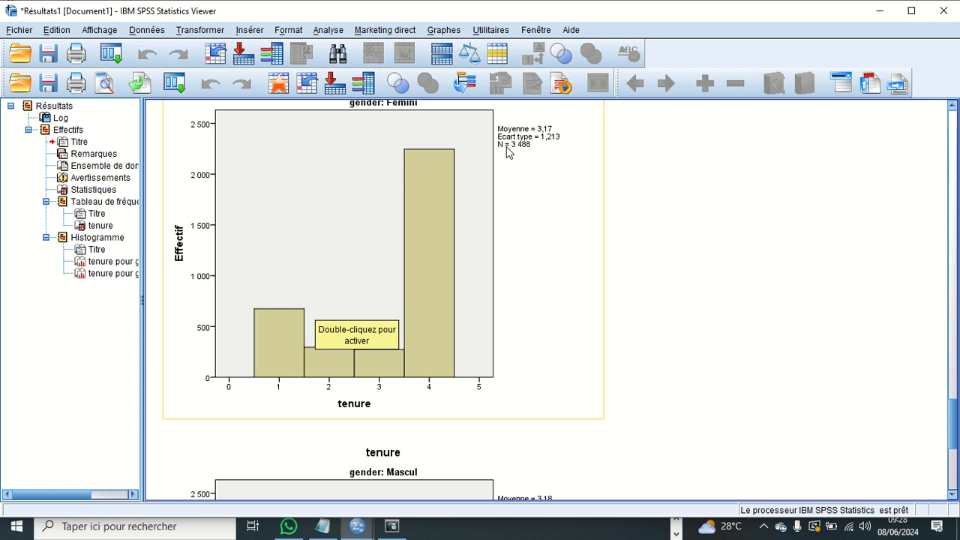
scroll(463, 221, "up", 1)
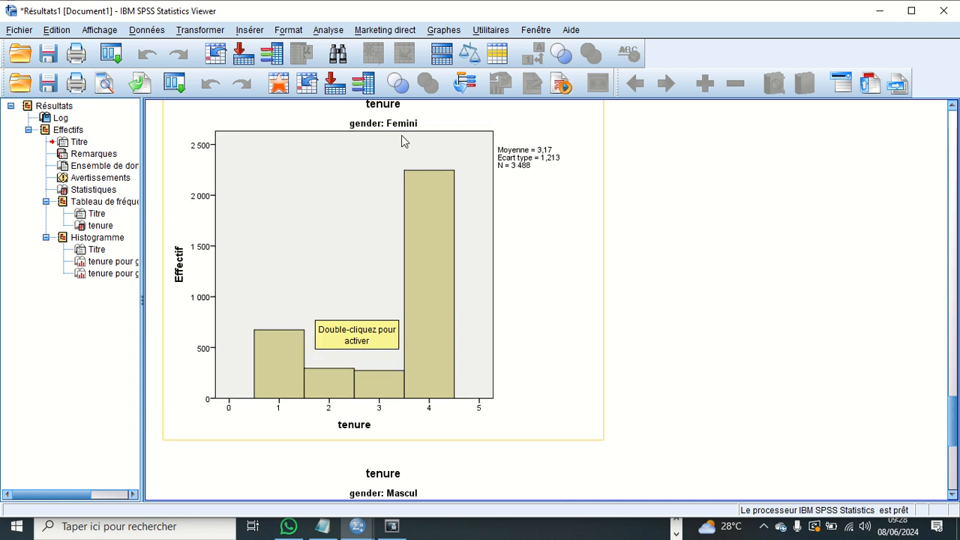
scroll(406, 143, "up", 2)
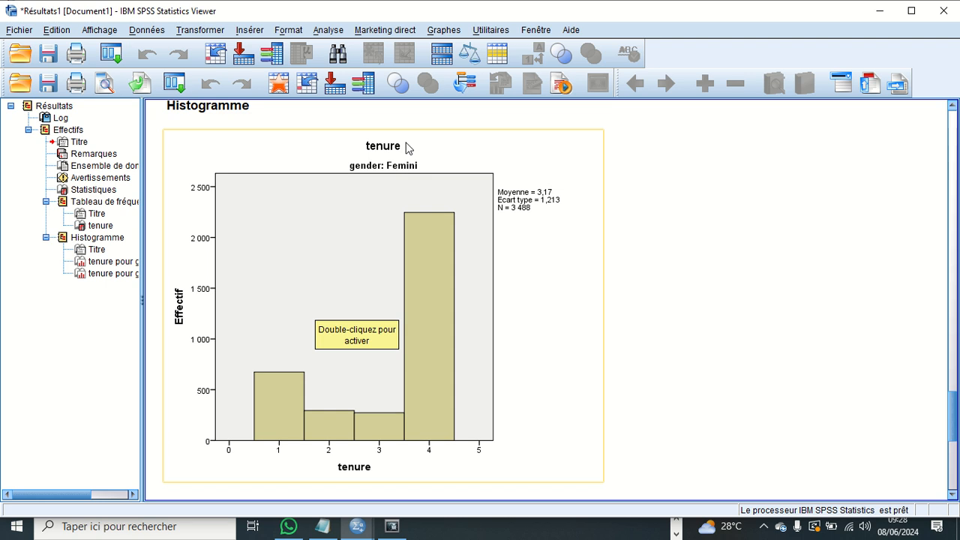
scroll(406, 180, "down", 15)
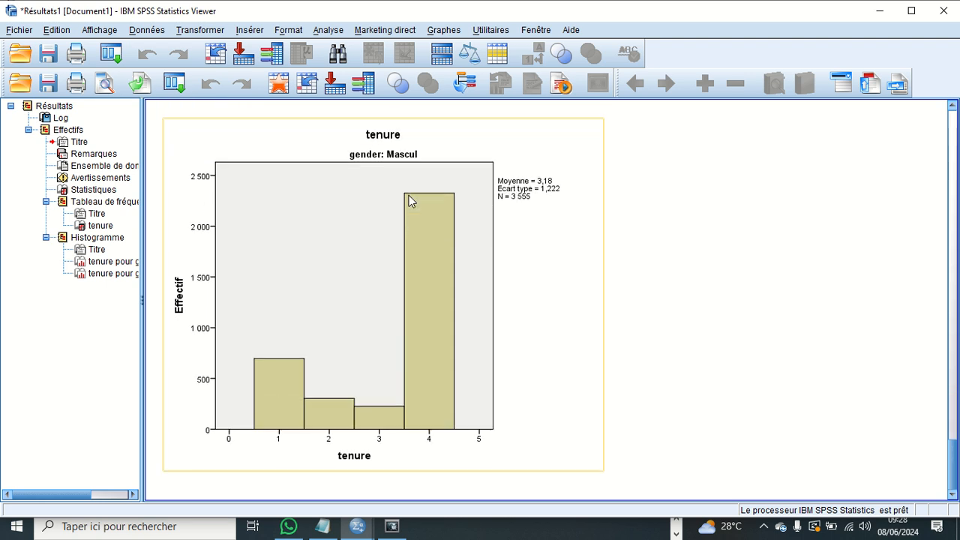
scroll(409, 200, "up", 6)
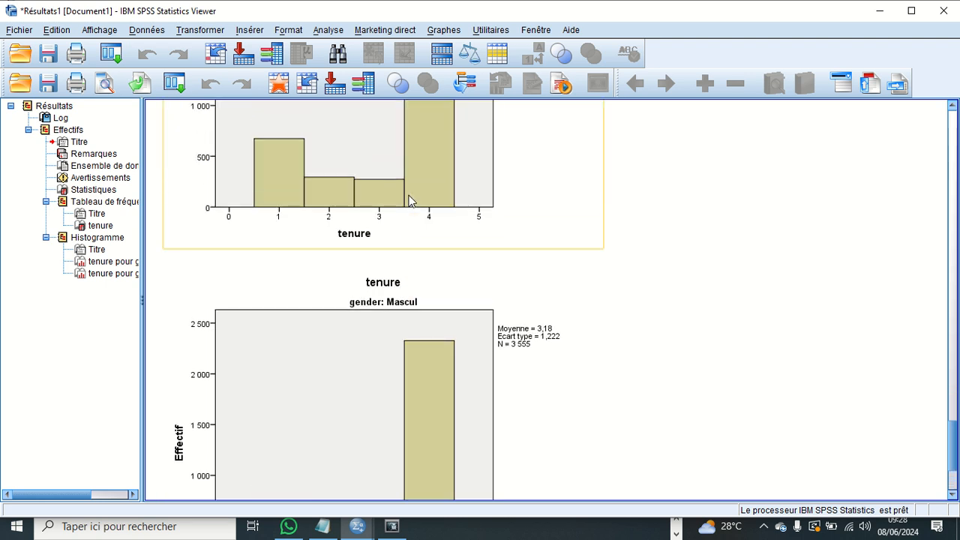
scroll(459, 261, "up", 12)
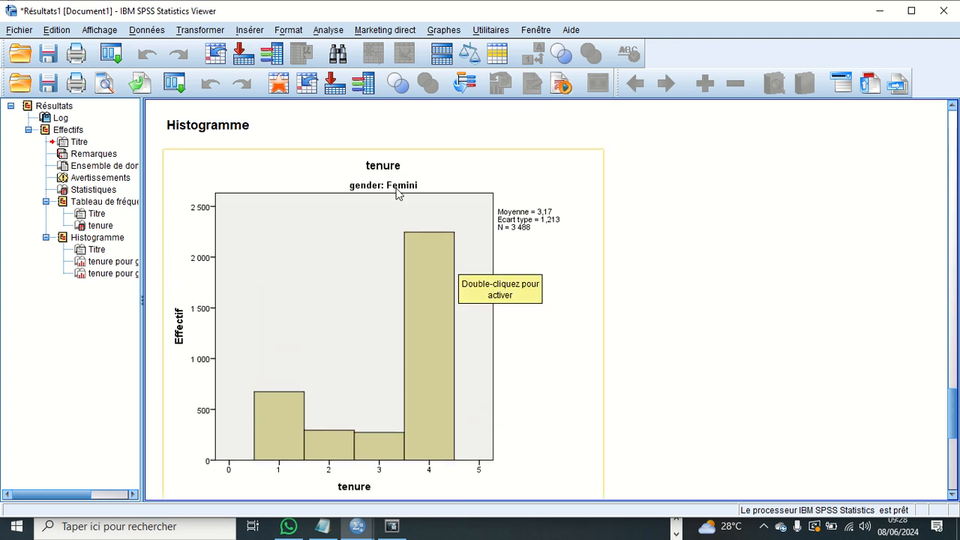
scroll(473, 291, "down", 5)
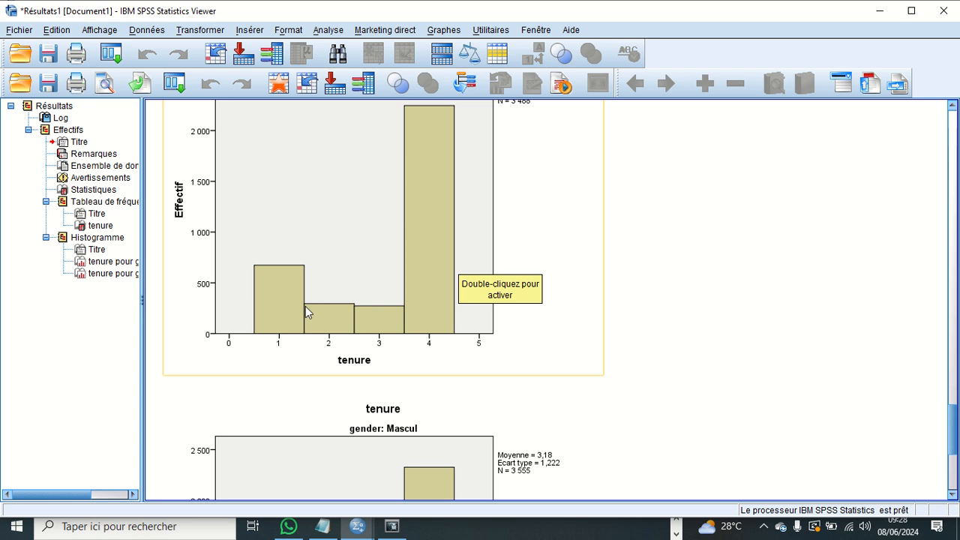
scroll(480, 319, "down", 8)
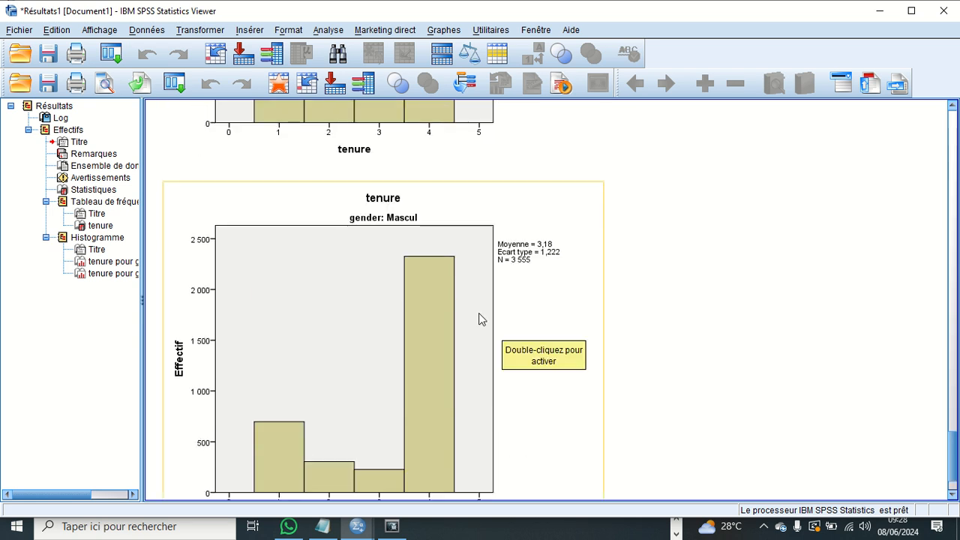
scroll(368, 198, "down", 3)
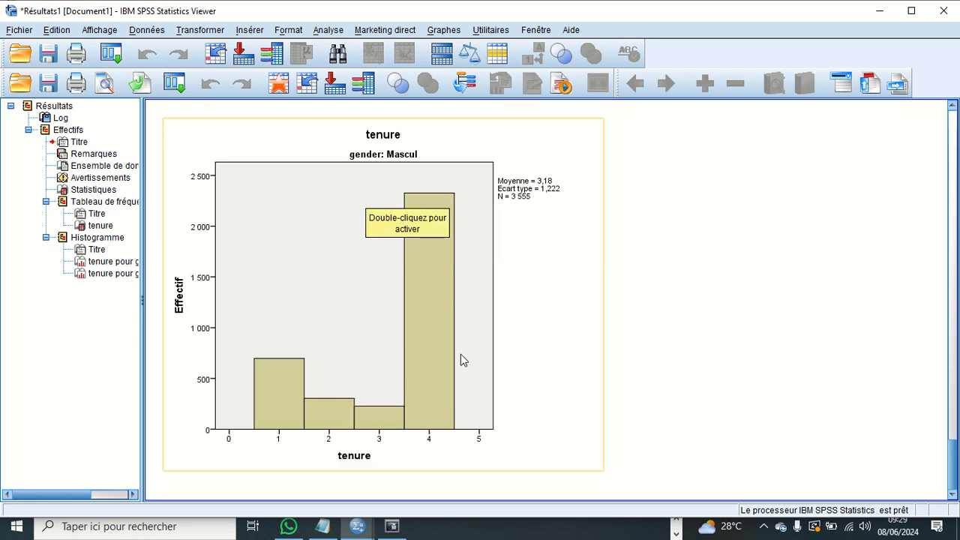
- Run a Descriptives analysis on the tenure variable with the default statistics
left_click(327, 31)
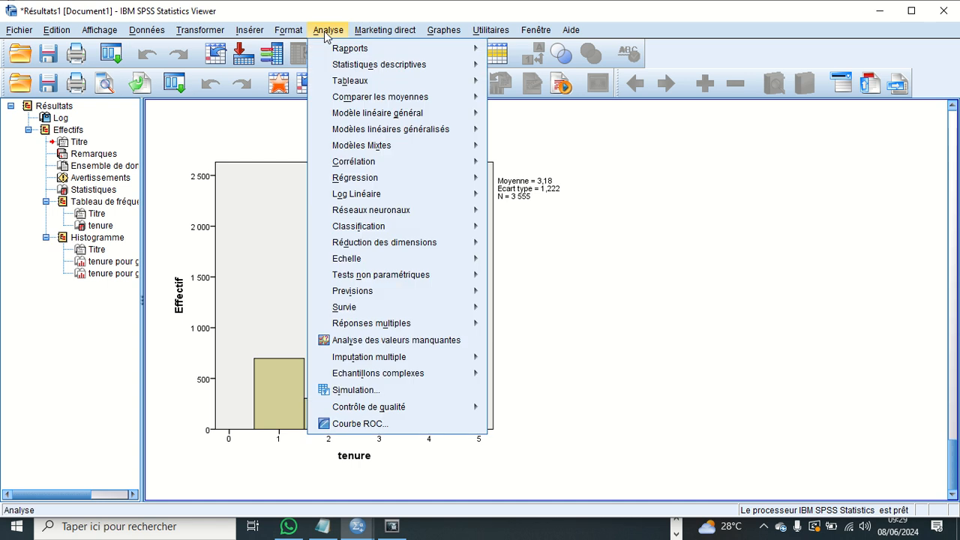
mouse_move(350, 52)
mouse_move(433, 66)
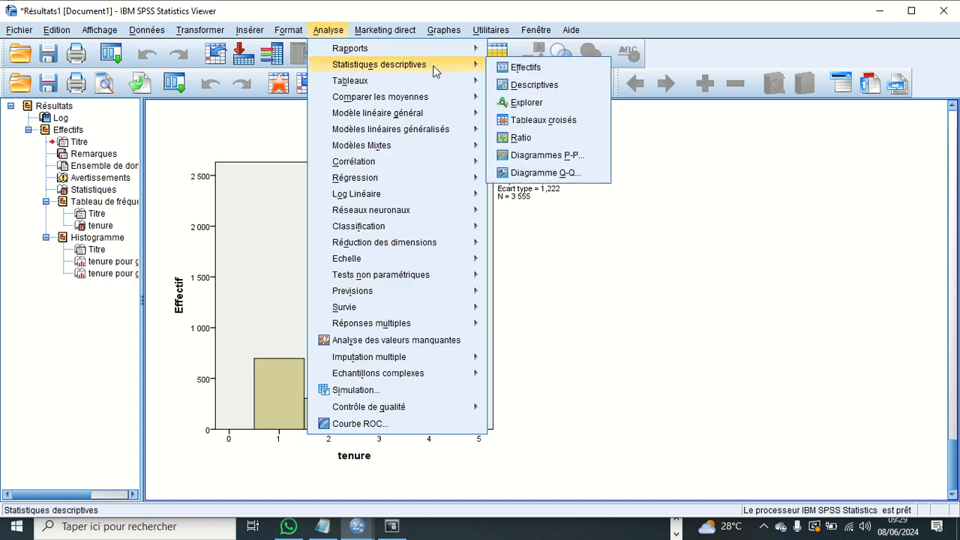
left_click(527, 87)
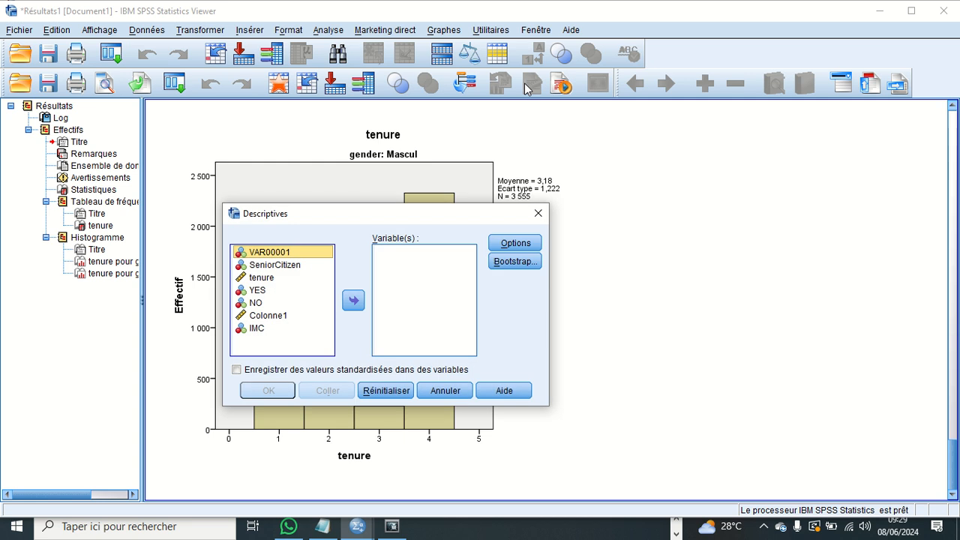
left_click(273, 278)
left_click(353, 301)
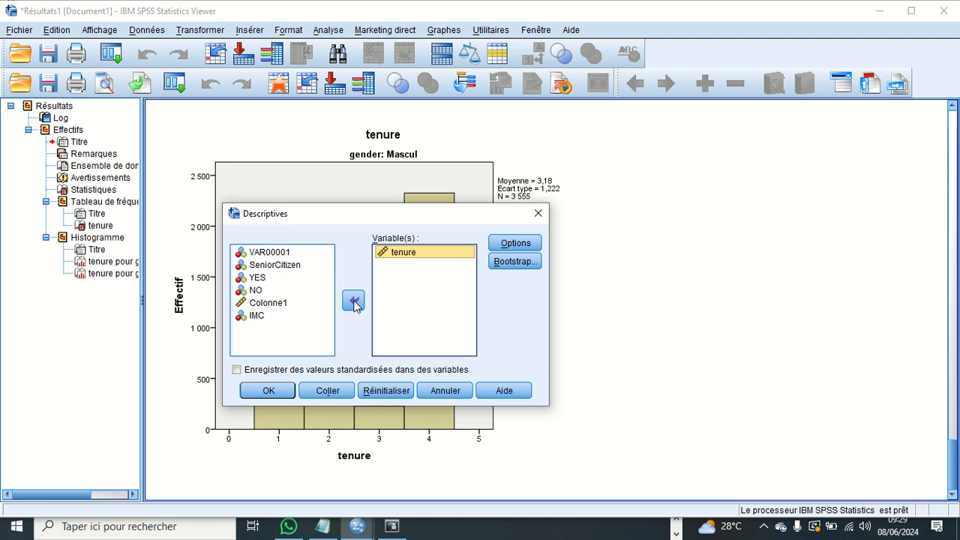
left_click(284, 390)
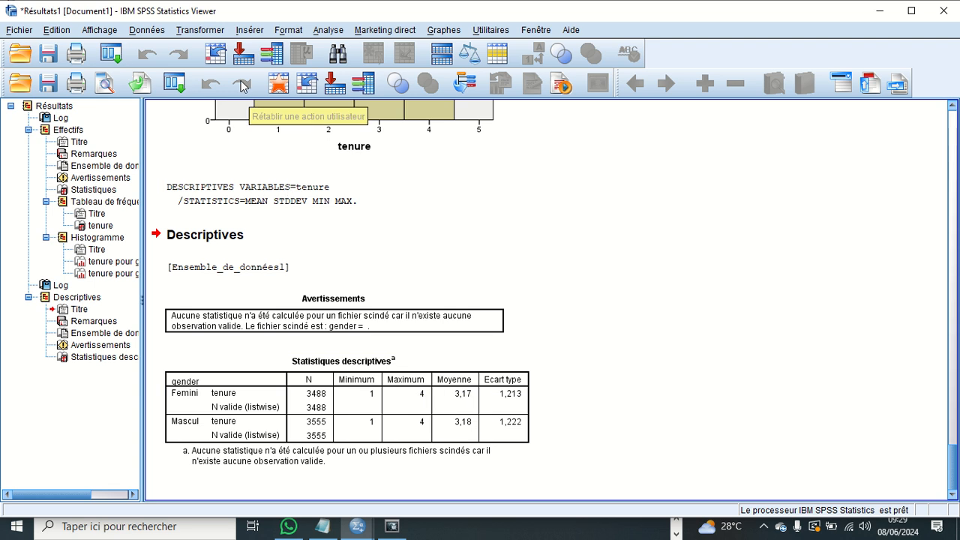
- Set up a new Effectifs frequency analysis with tenure as the only analysed variable, removing gender
left_click(322, 33)
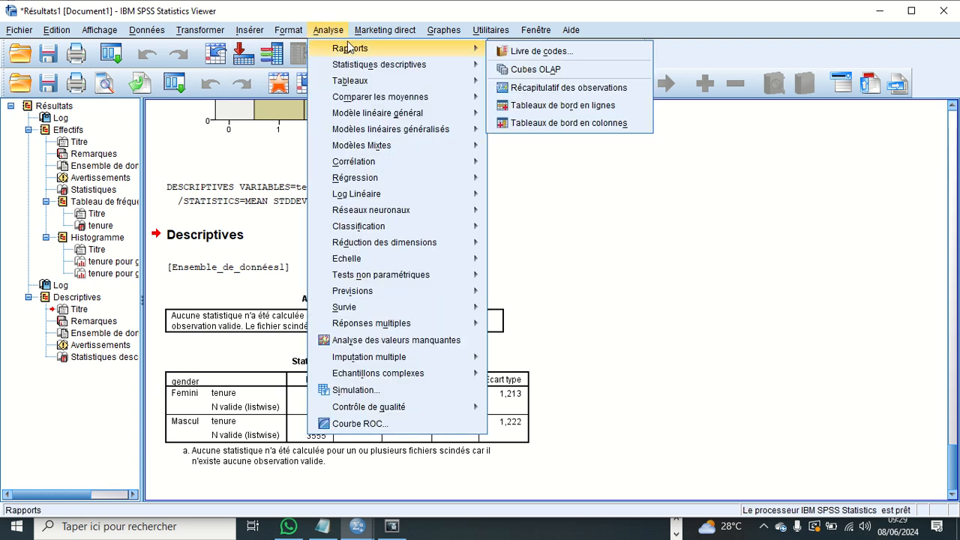
mouse_move(443, 67)
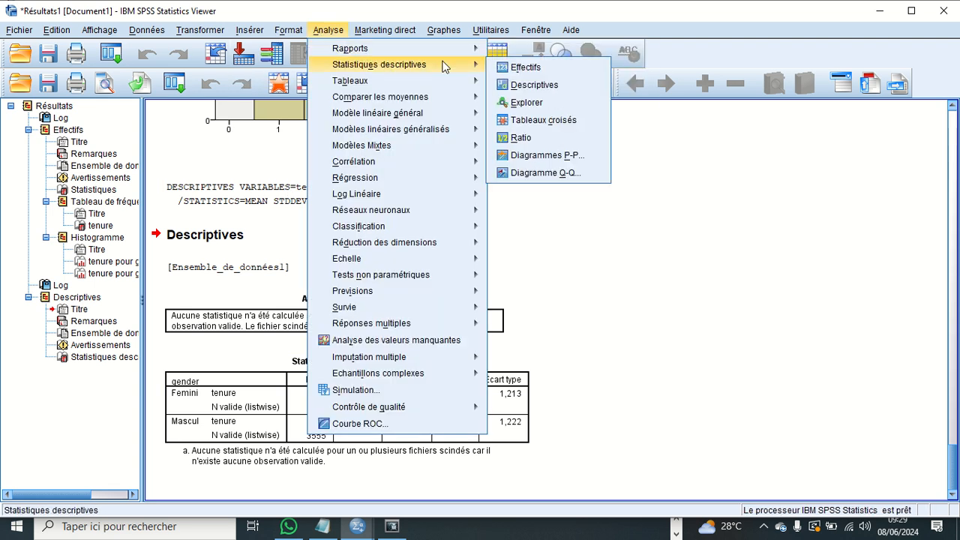
left_click(525, 68)
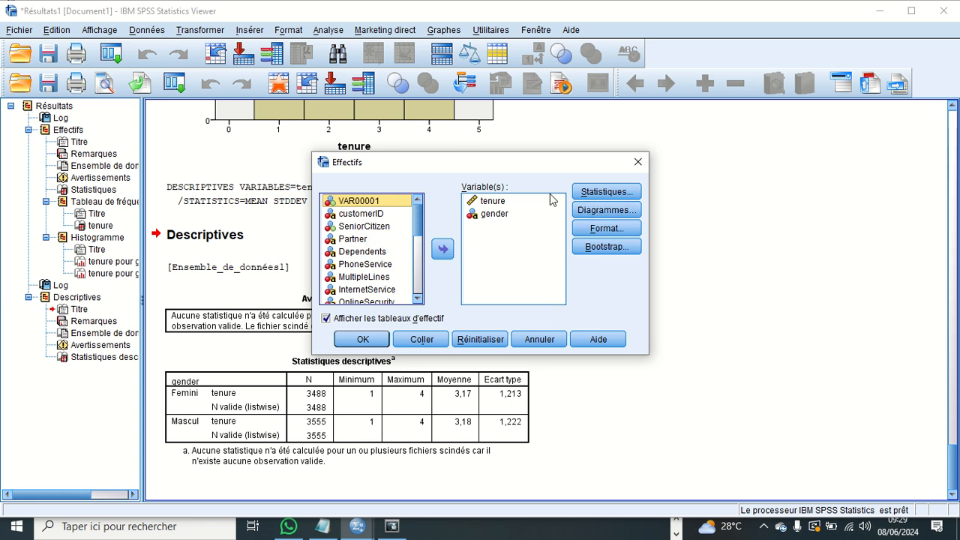
left_click(505, 201)
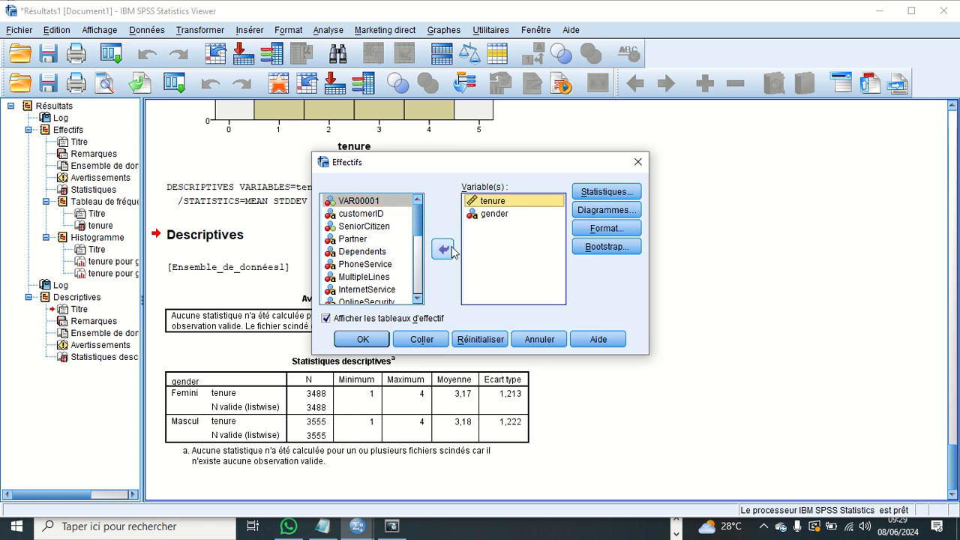
left_click(452, 249)
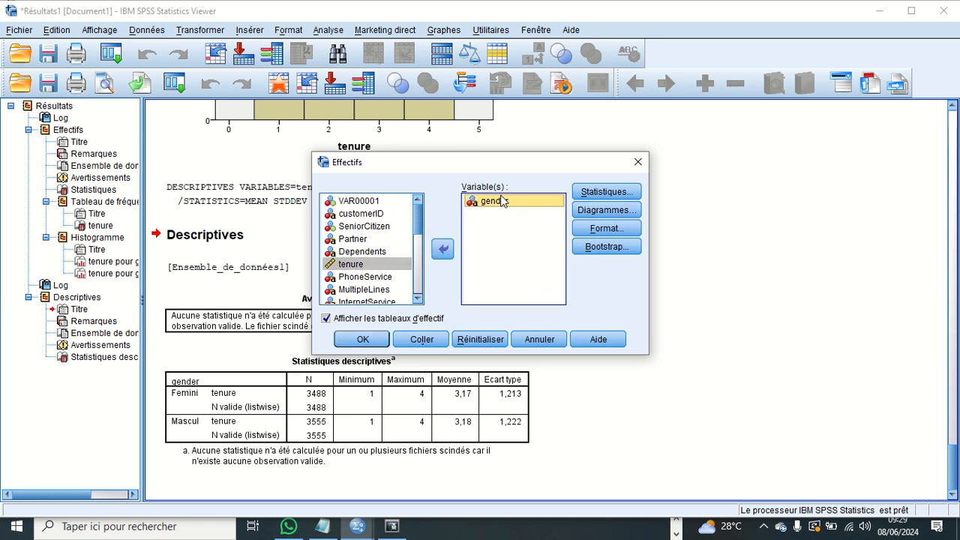
left_click(443, 249)
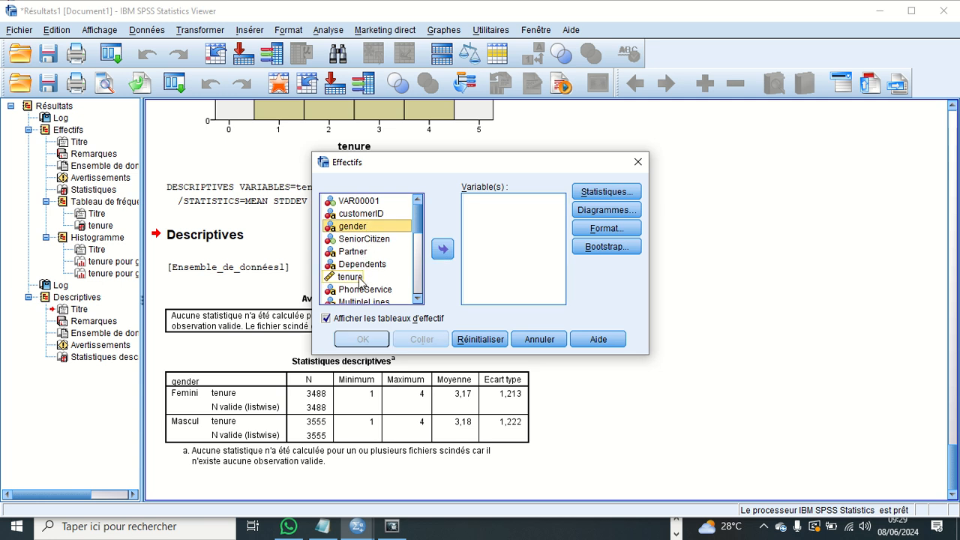
left_click(360, 278)
left_click(444, 250)
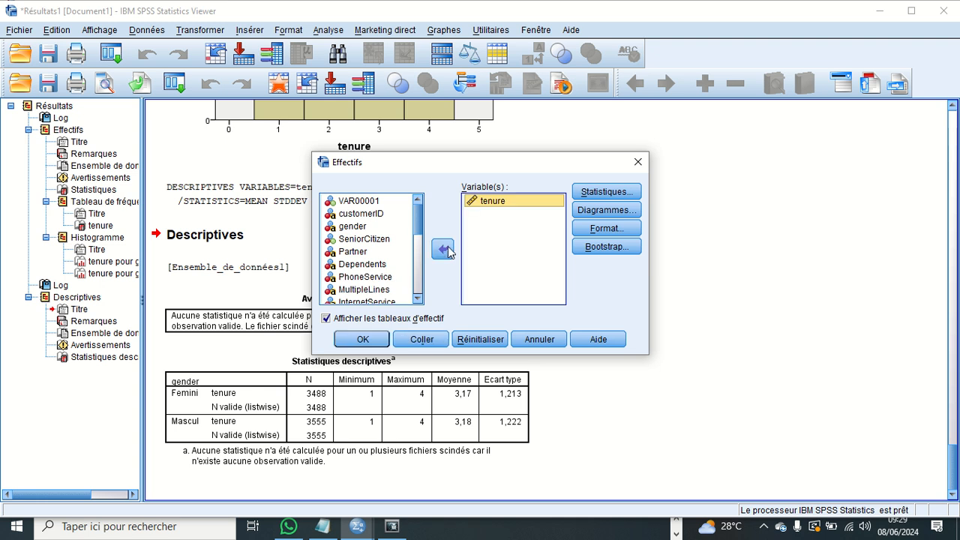
- Review the statistics and chart options, keeping the selected statistics and Histogrammes without the Gaussian curve, and run the tenure frequency analysis
left_click(593, 193)
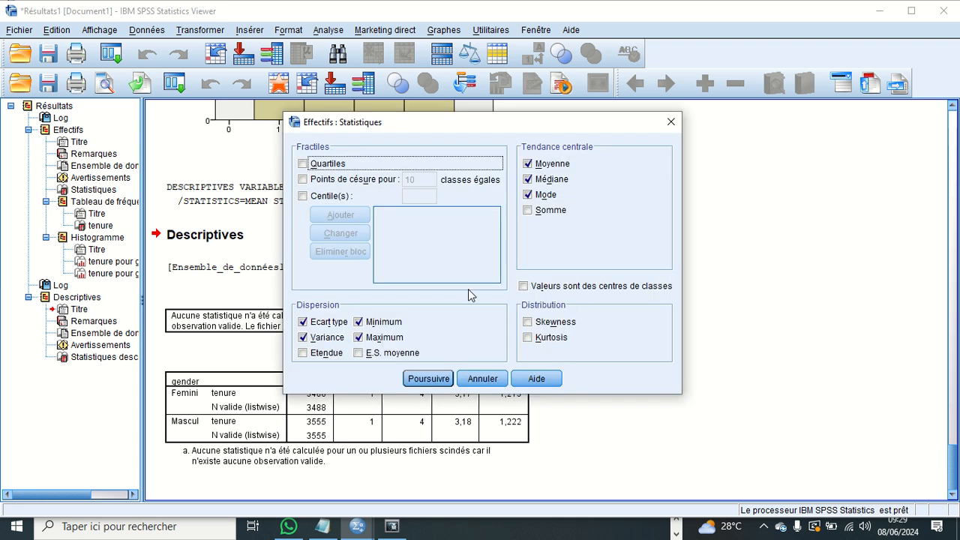
left_click(420, 379)
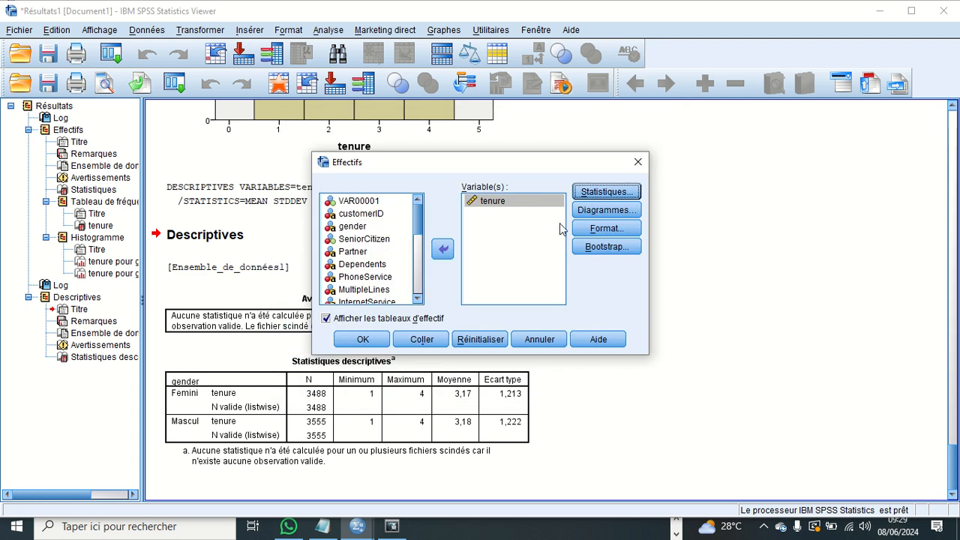
left_click(590, 211)
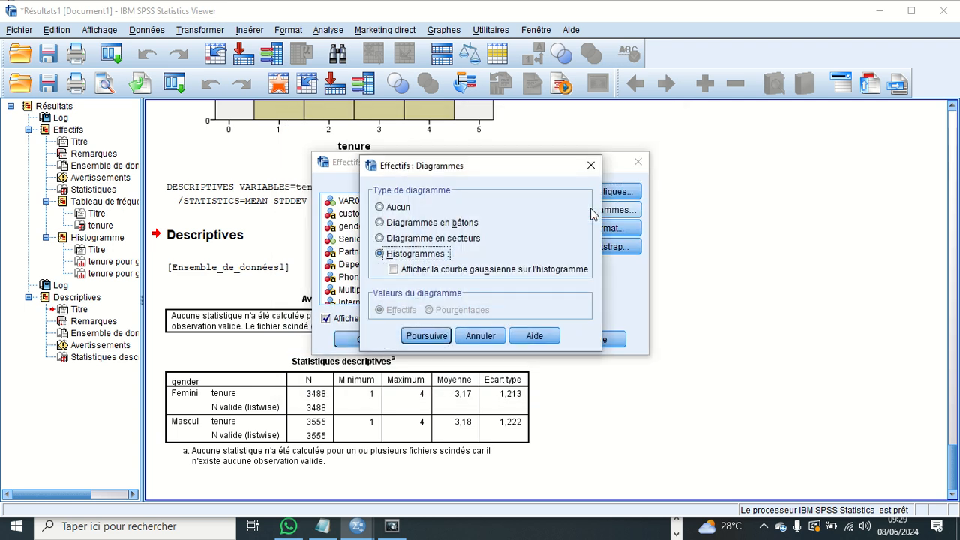
left_click(426, 335)
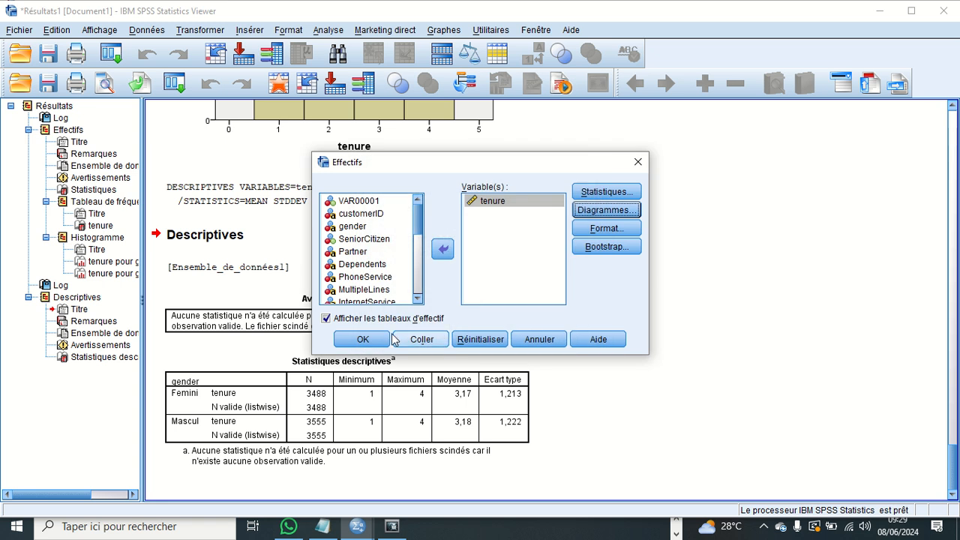
left_click(363, 339)
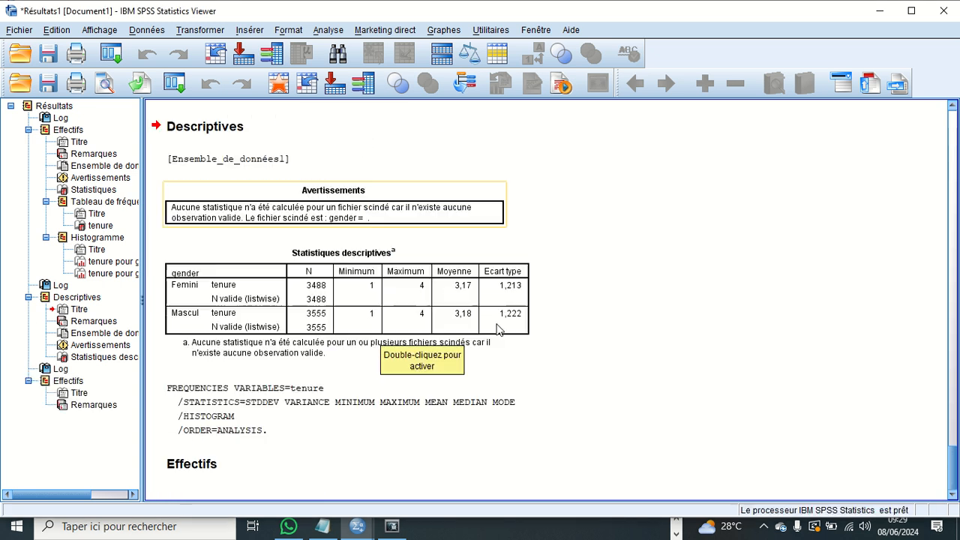
- Review the new tenure histograms by gender and copy the tenure frequency table from the output
scroll(504, 296, "down", 3)
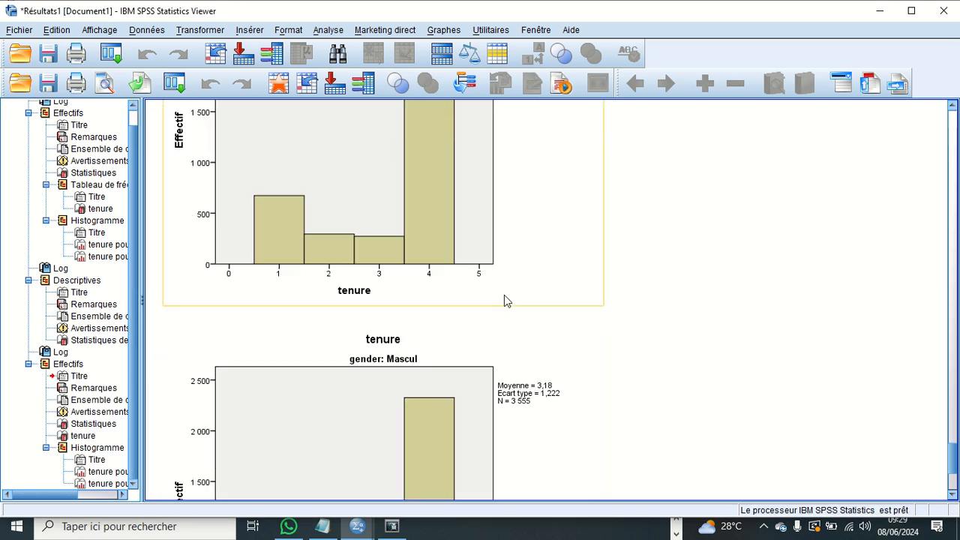
scroll(505, 300, "up", 6)
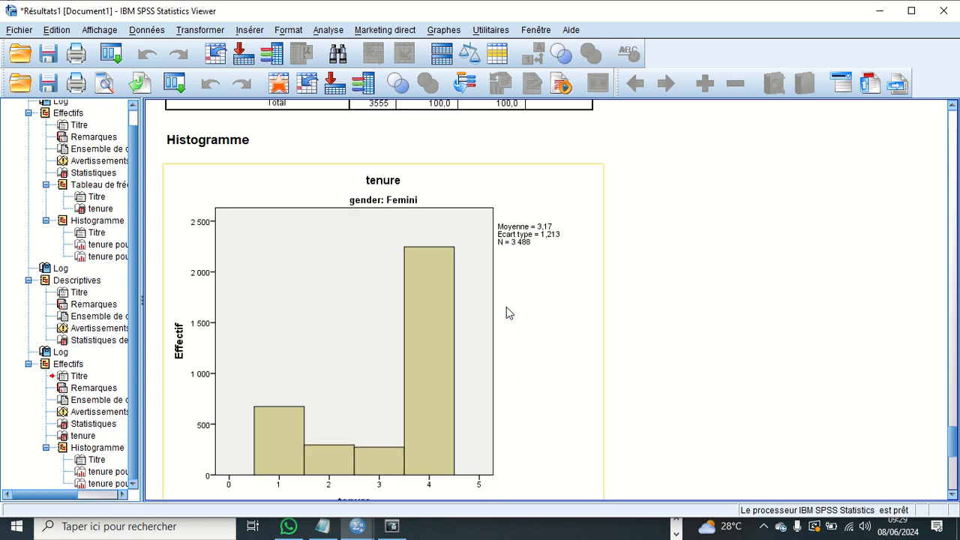
scroll(507, 308, "down", 12)
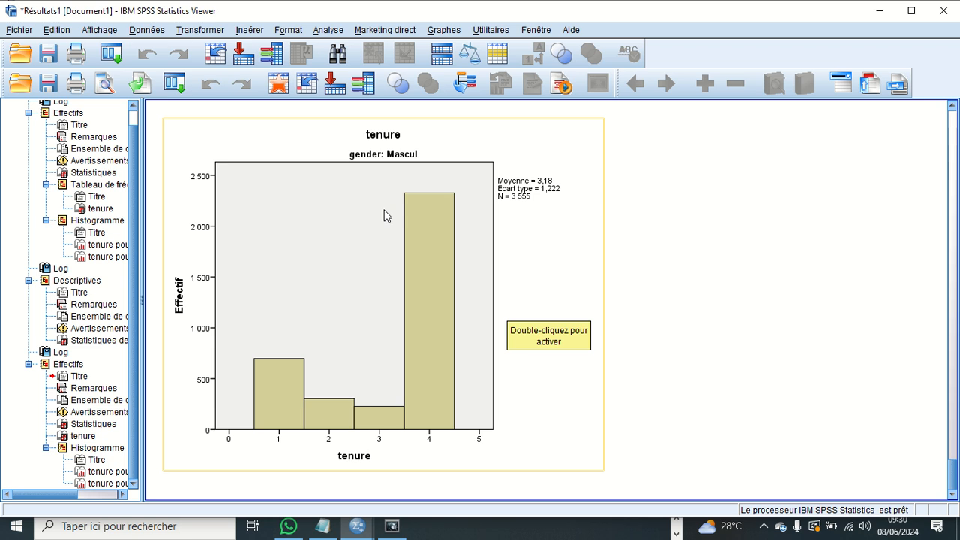
scroll(384, 216, "up", 10)
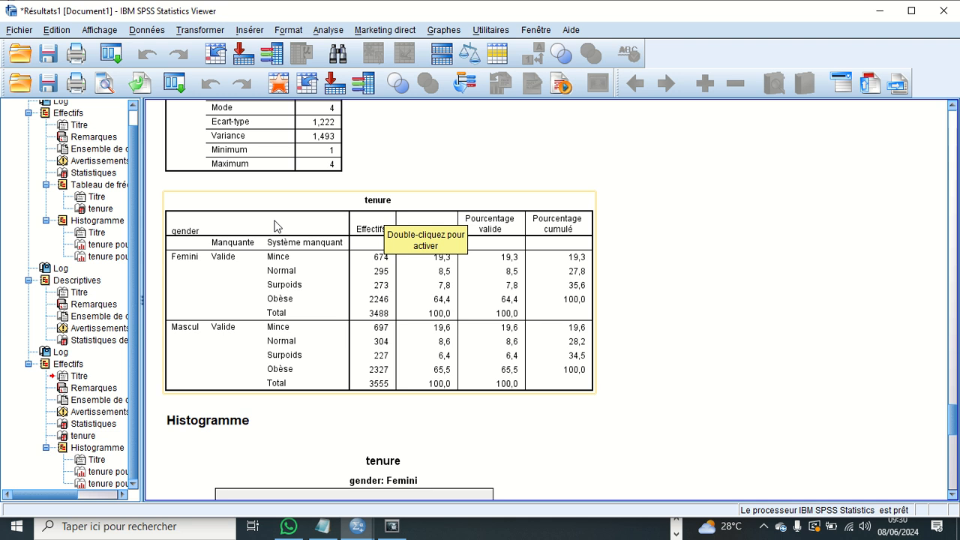
right_click(276, 225)
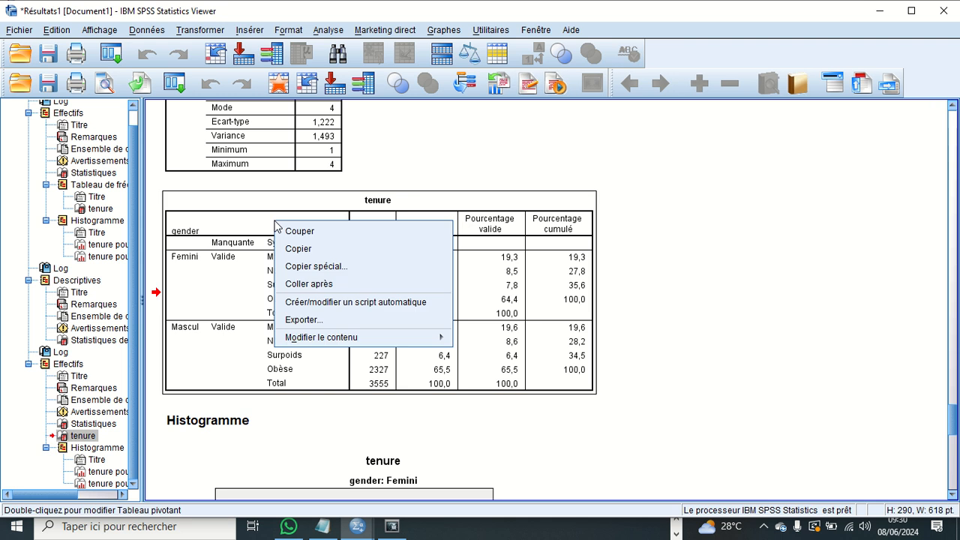
left_click(304, 248)
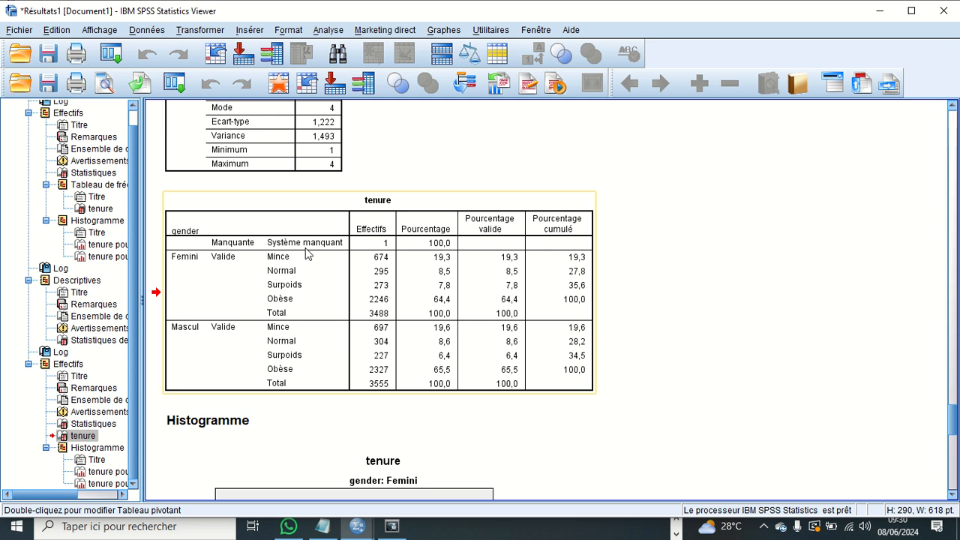
- Add tenure as the input variable in Création de variables and review the old and new value options without defining any
left_click(200, 30)
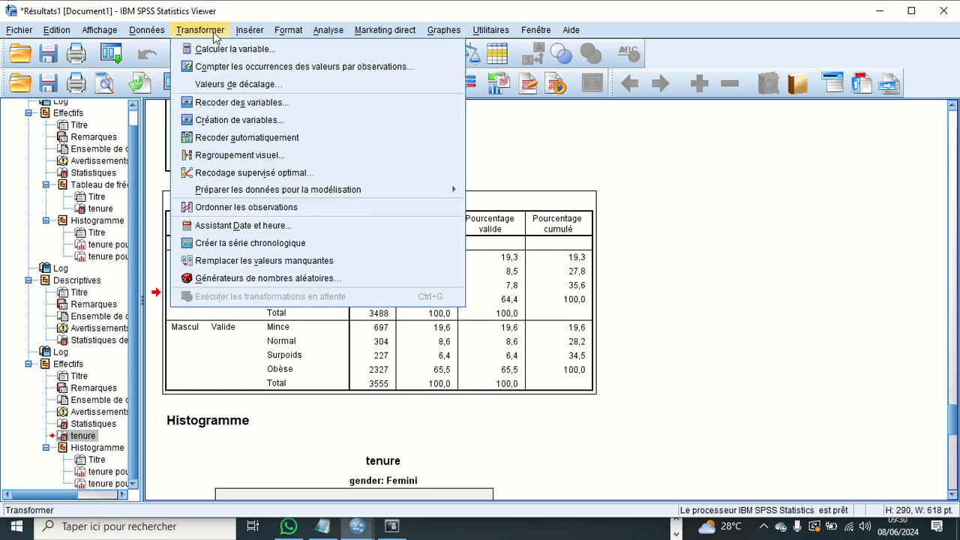
left_click(268, 122)
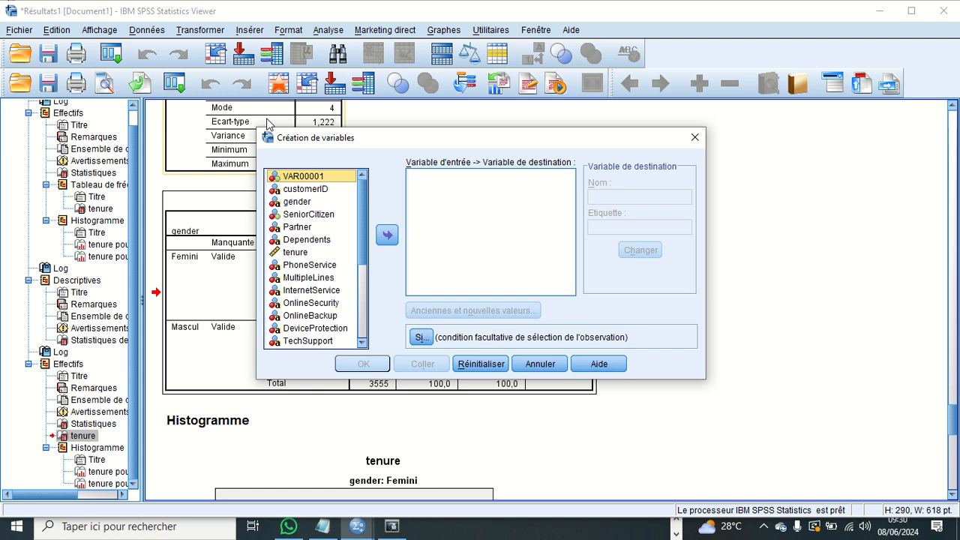
left_click(303, 202)
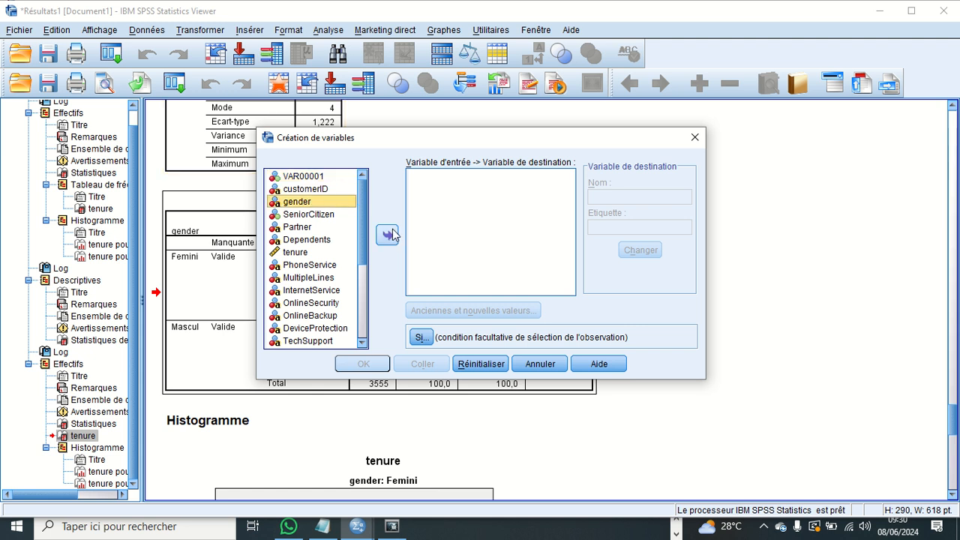
left_click(312, 253)
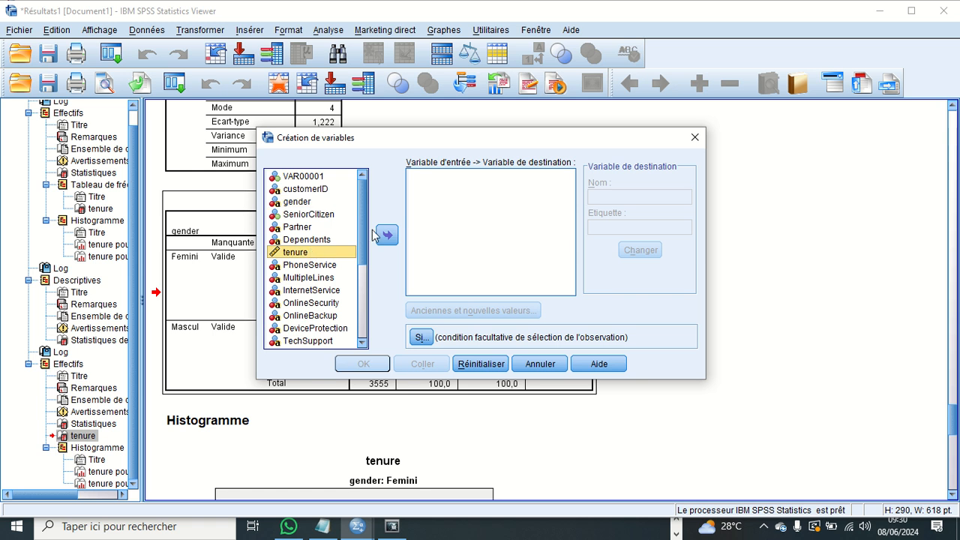
left_click(384, 235)
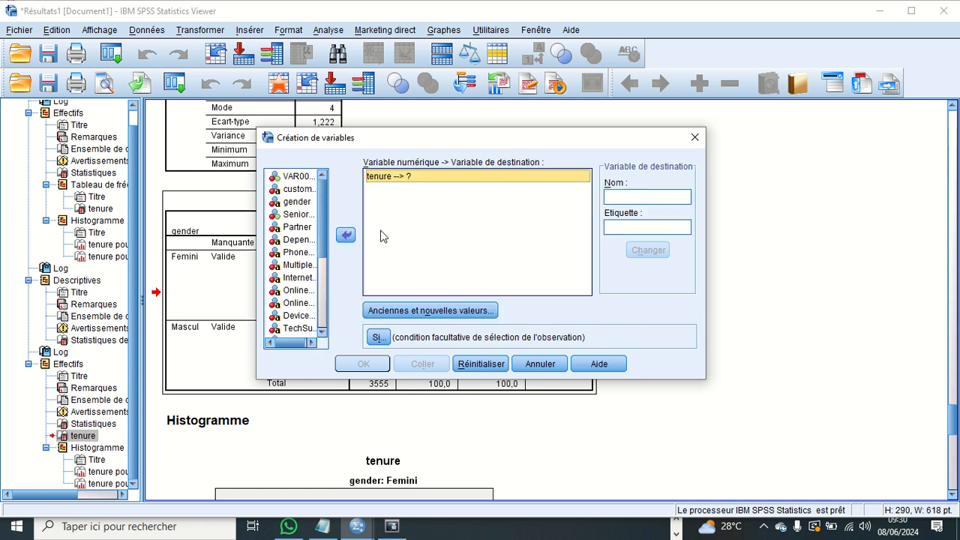
left_click(435, 309)
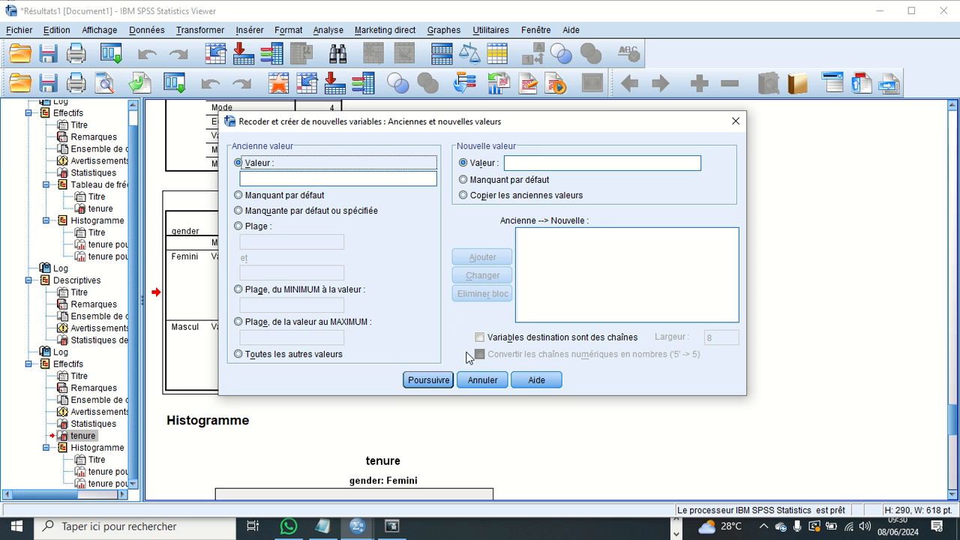
left_click(502, 380)
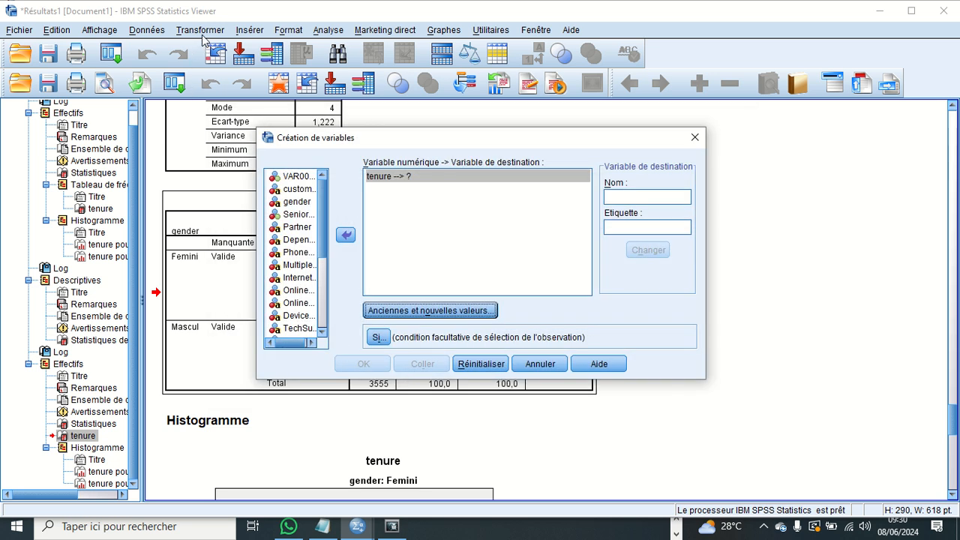
- Set up a missing-value replacement for IMC, keeping IMC_1 as the name of the new variable
left_click(202, 31)
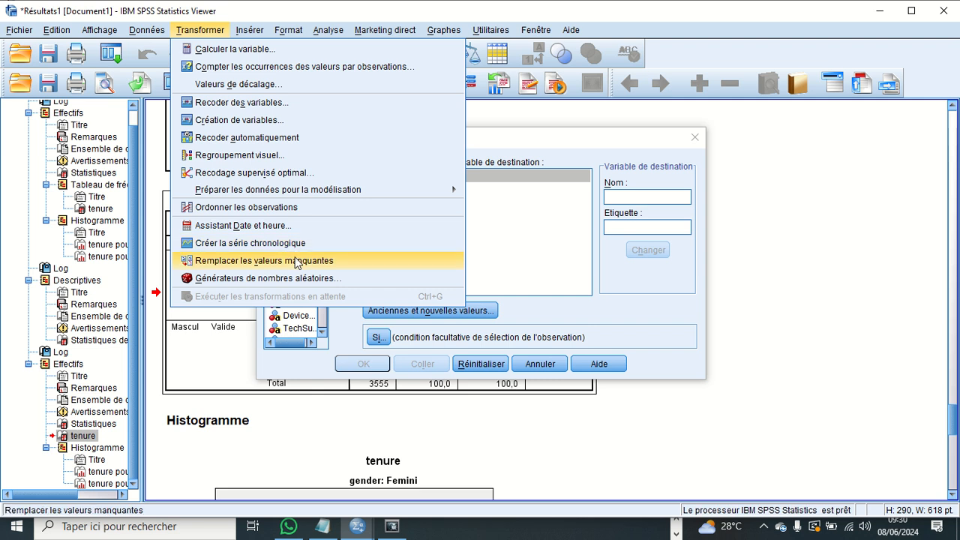
left_click(298, 262)
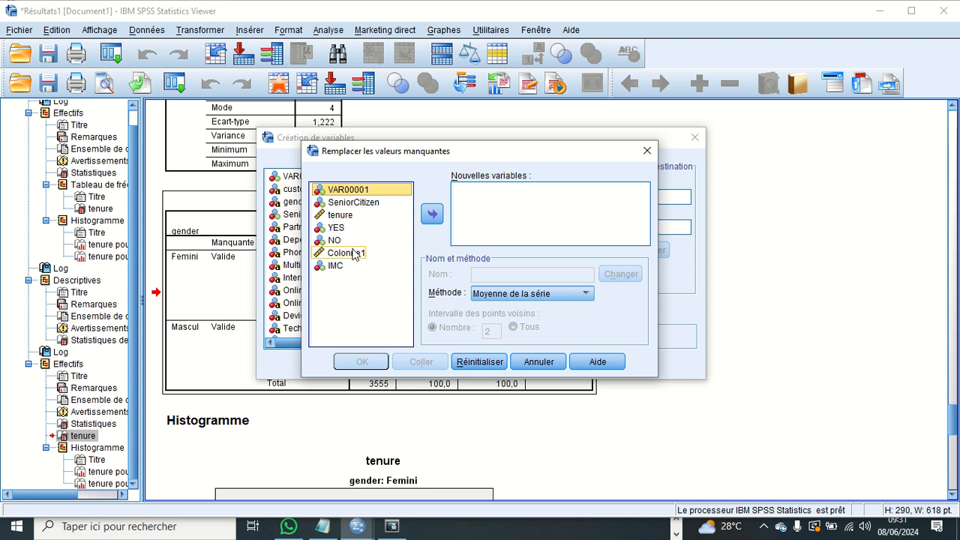
left_click(346, 267)
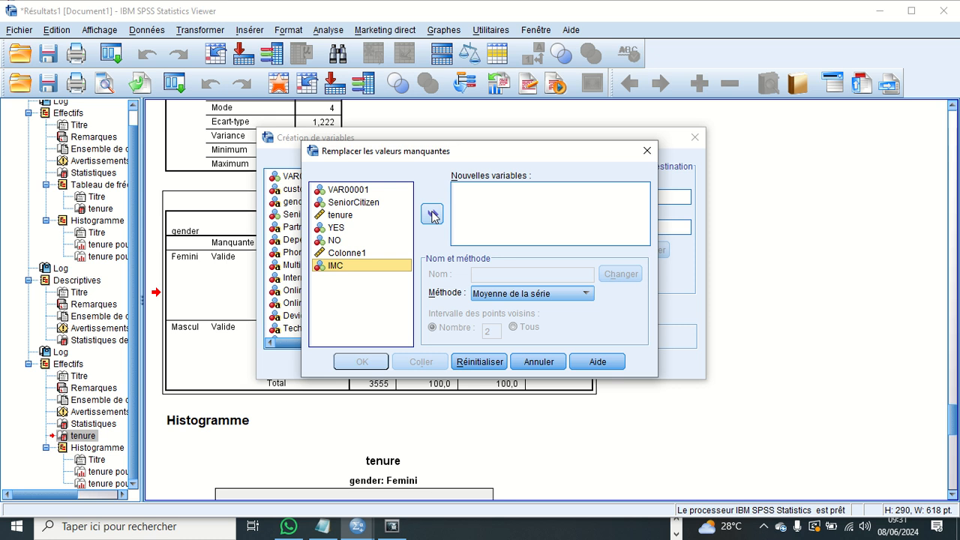
left_click(432, 216)
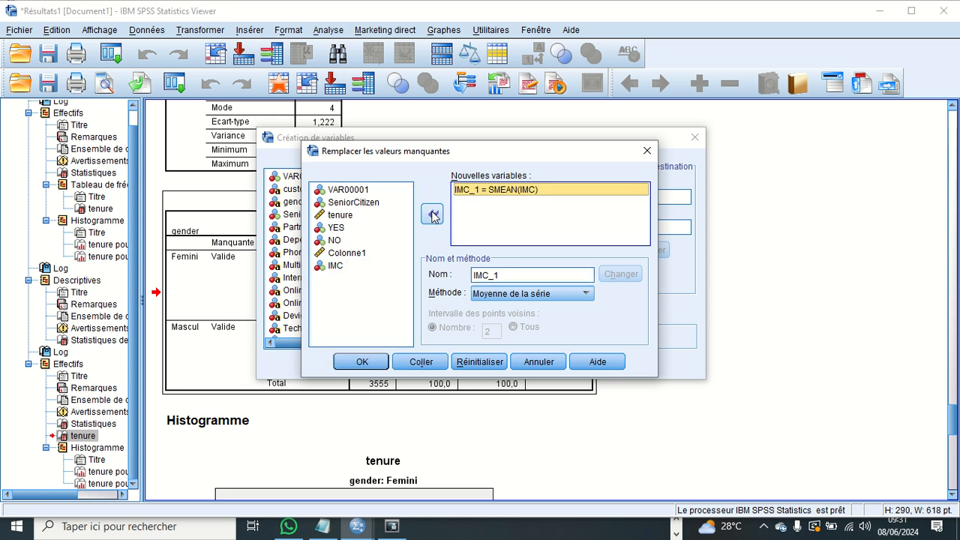
left_click(504, 276)
left_click(505, 276)
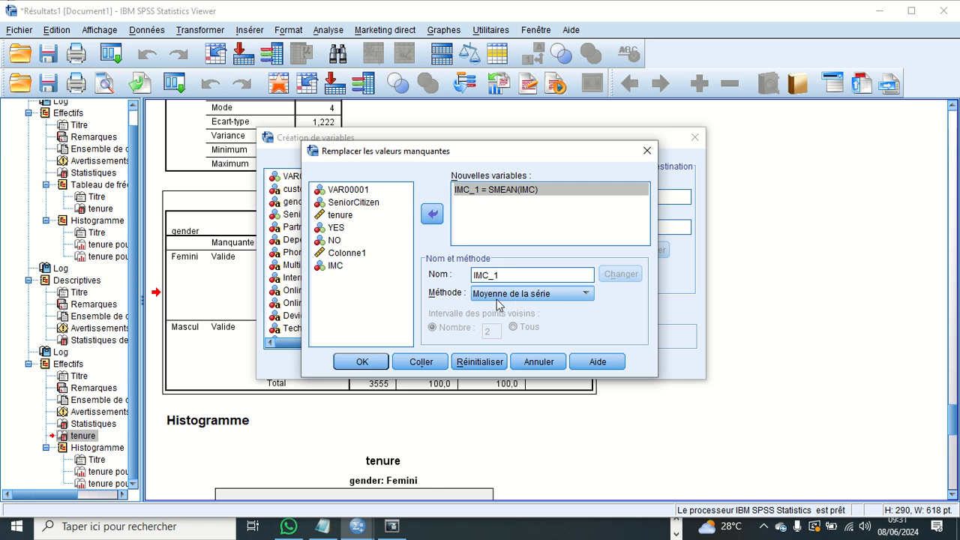
- Run the IMC missing-value replacement with the Moyenne de la série method, and cancel the pending Création de variables dialog
left_click(547, 297)
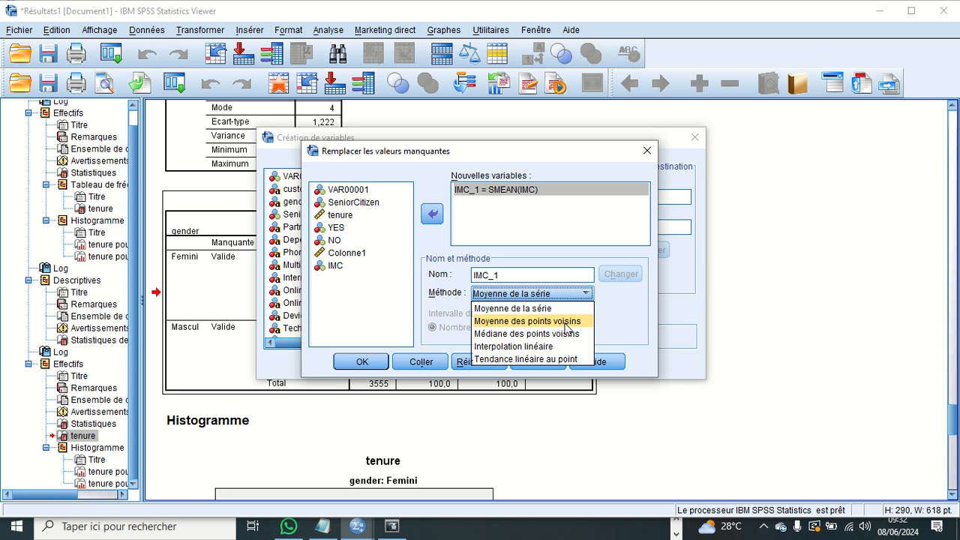
left_click(551, 308)
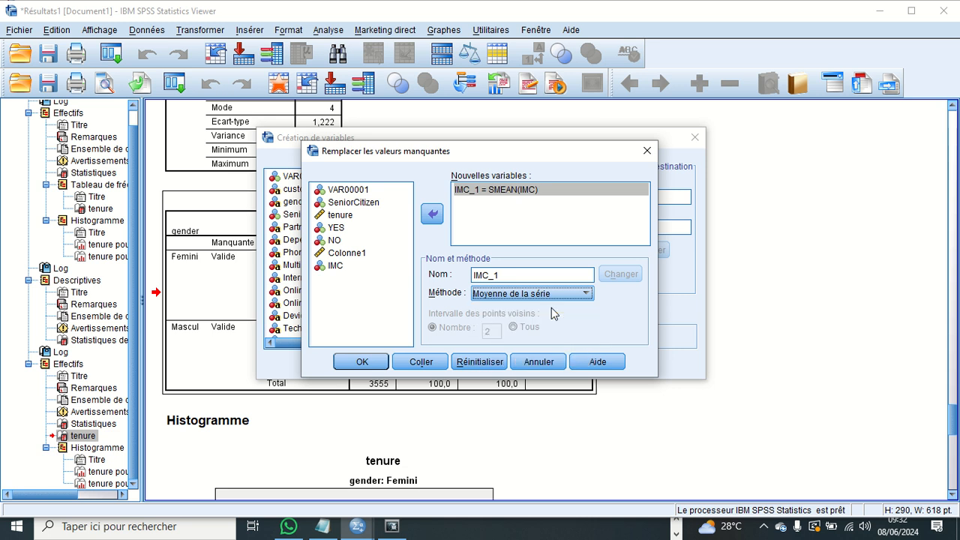
left_click(379, 363)
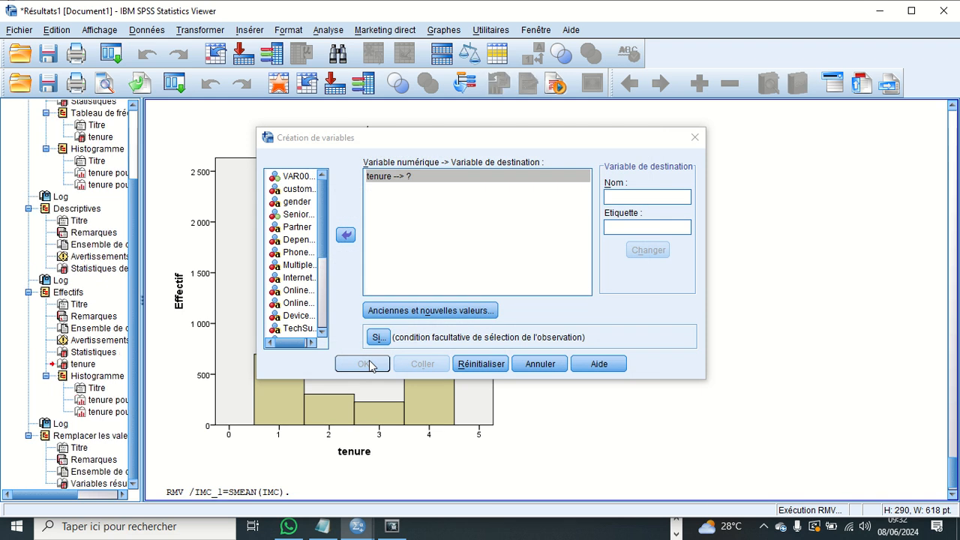
left_click(541, 364)
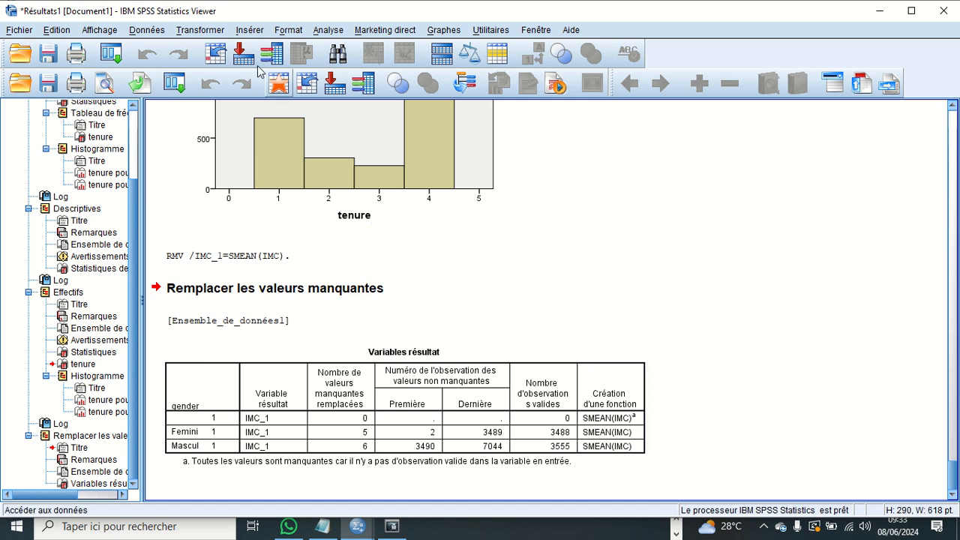
- Try to set up a missing-value replacement for YES with Moyenne des points voisins over 2 neighbouring points
left_click(192, 30)
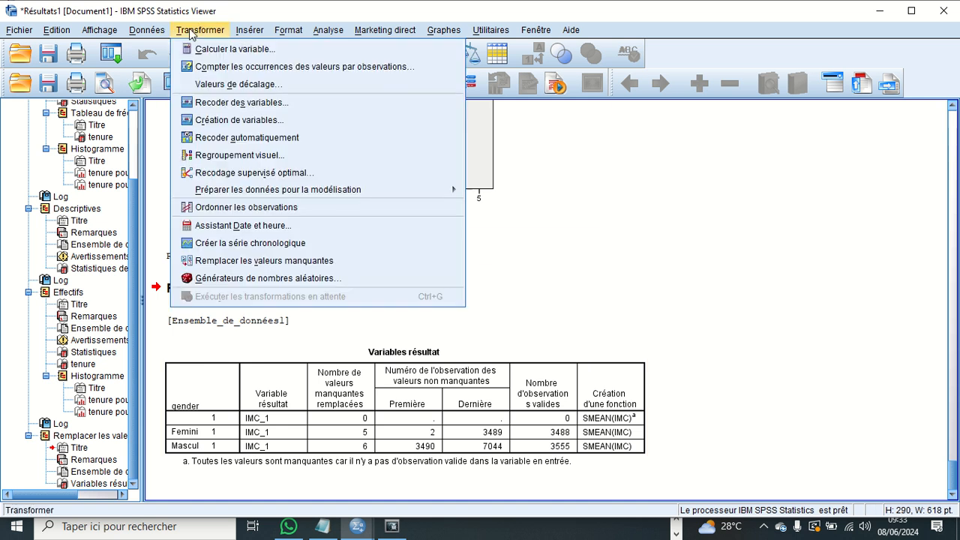
left_click(293, 260)
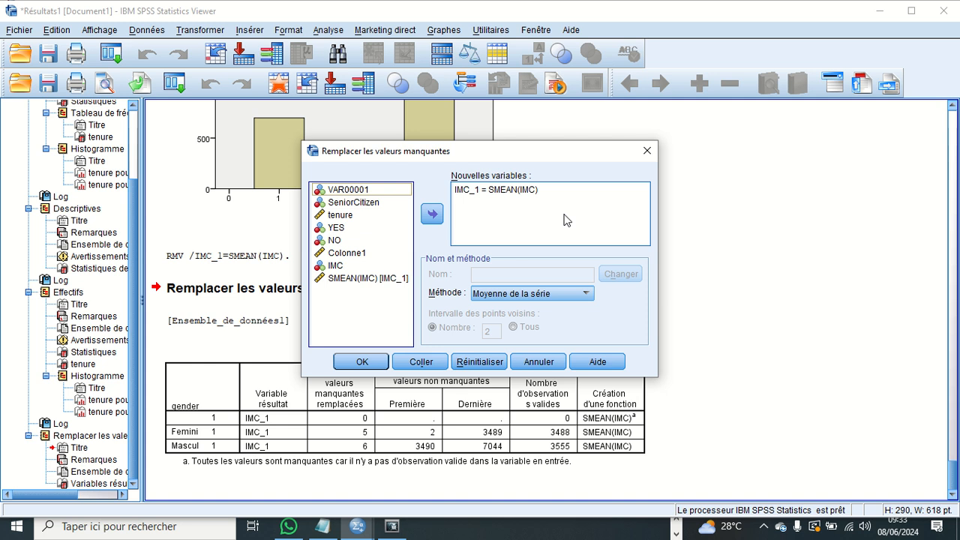
left_click(586, 295)
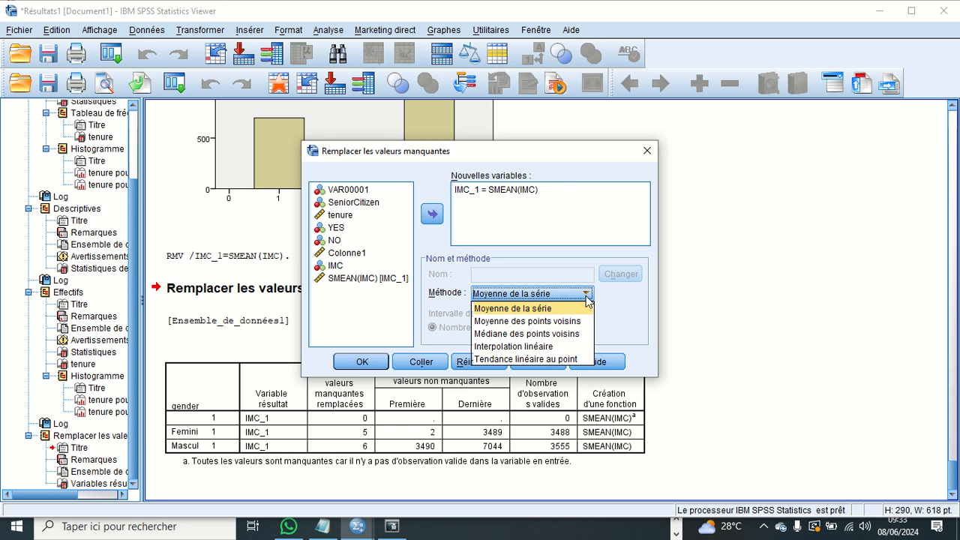
left_click(553, 321)
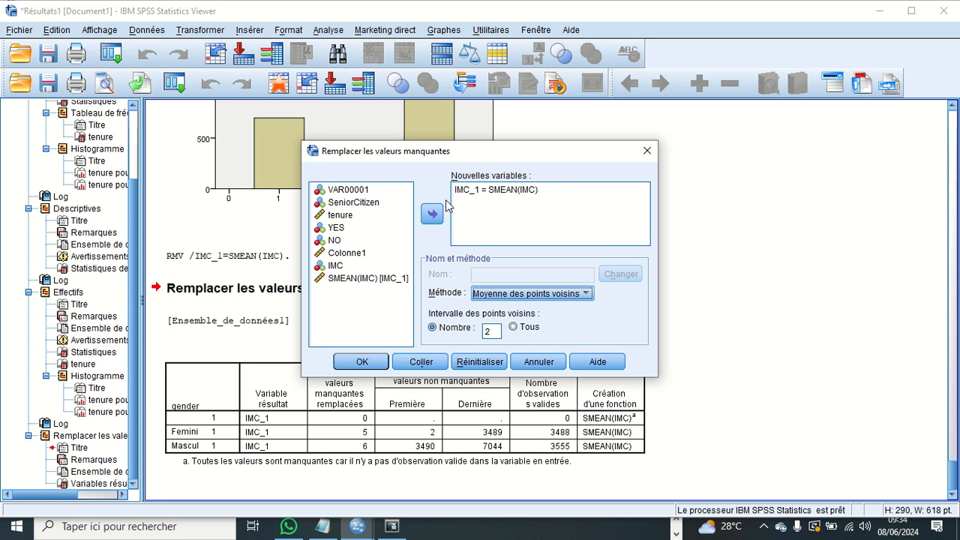
left_click(345, 227)
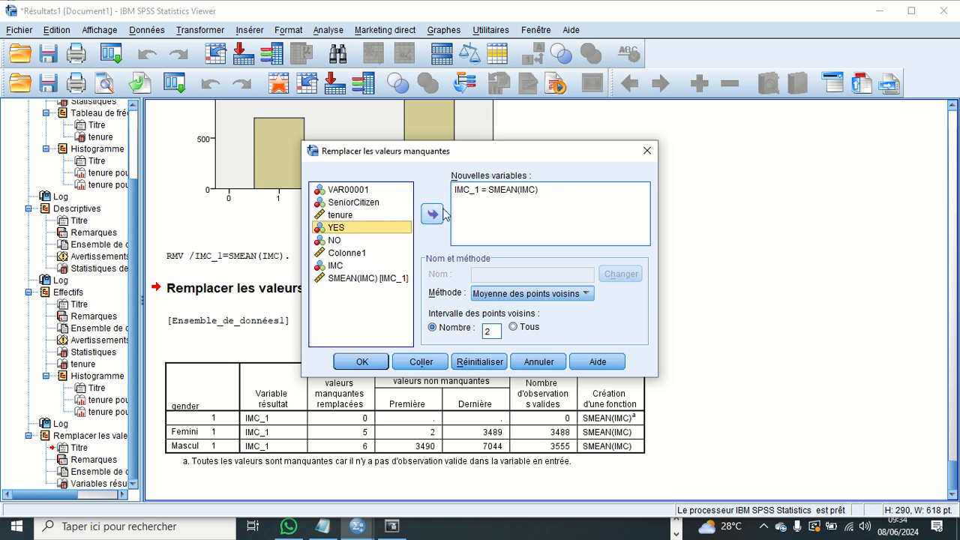
left_click(433, 215)
left_click(433, 215)
left_click(434, 215)
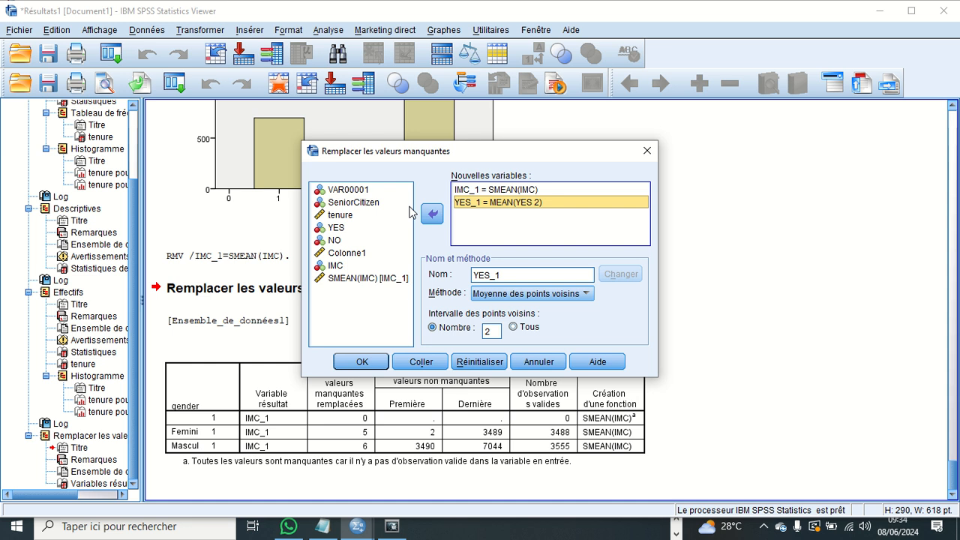
left_click(532, 363)
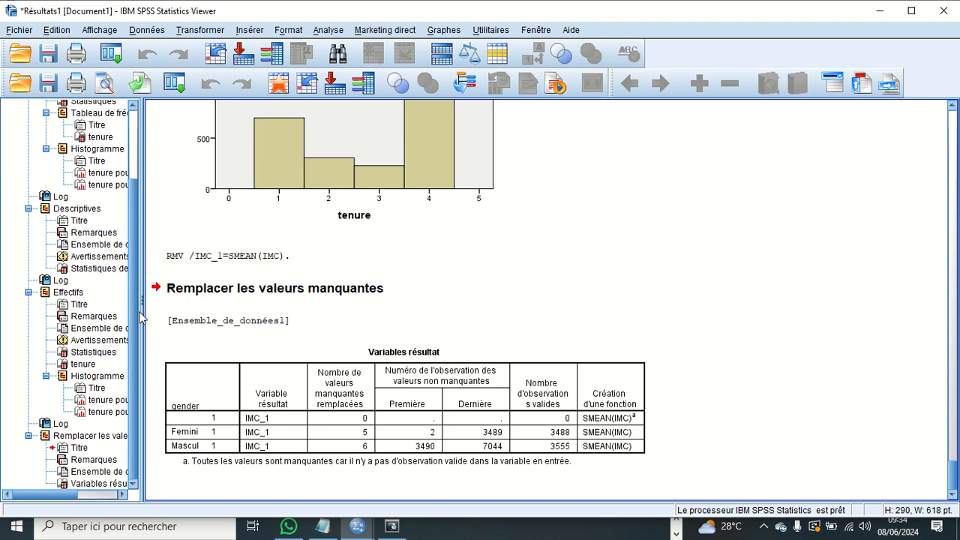
- Review the available analysis families, including Comparer les moyennes, Modèle linéaire général, Corrélation, Log Linéaire and Previsions
left_click(218, 31)
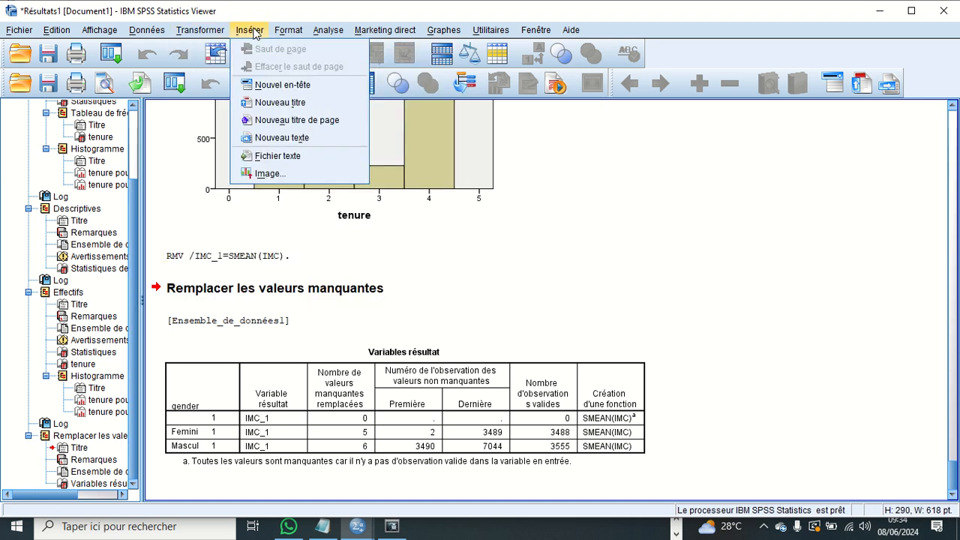
left_click(253, 31)
left_click(253, 31)
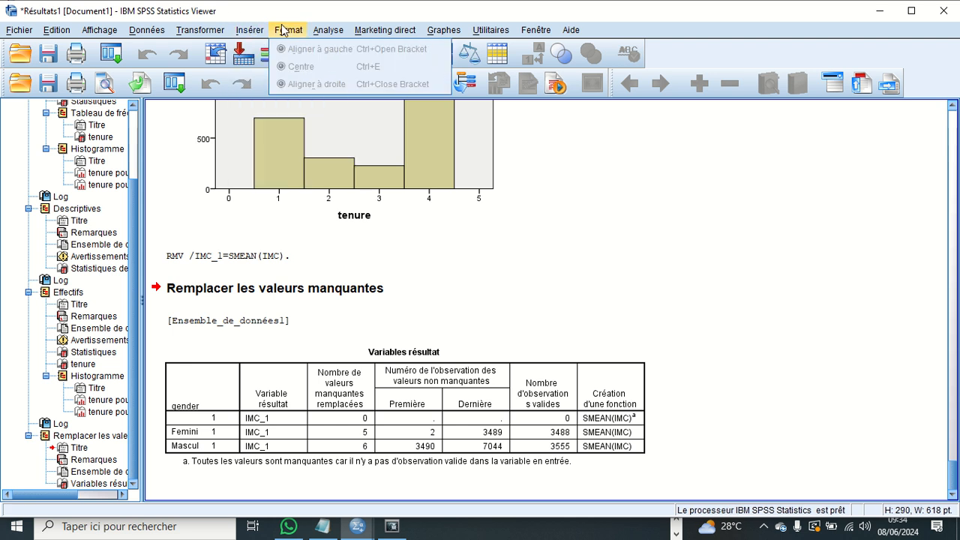
mouse_move(327, 33)
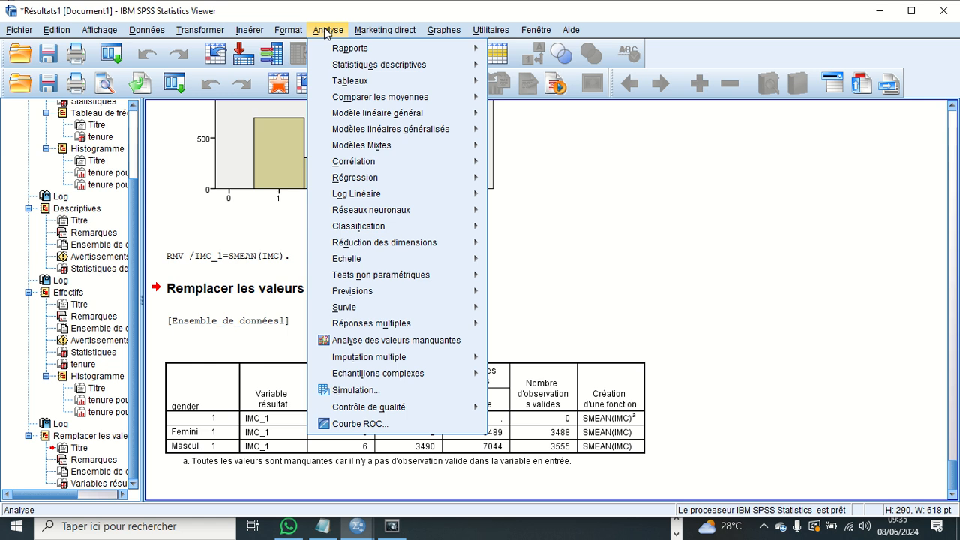
mouse_move(357, 53)
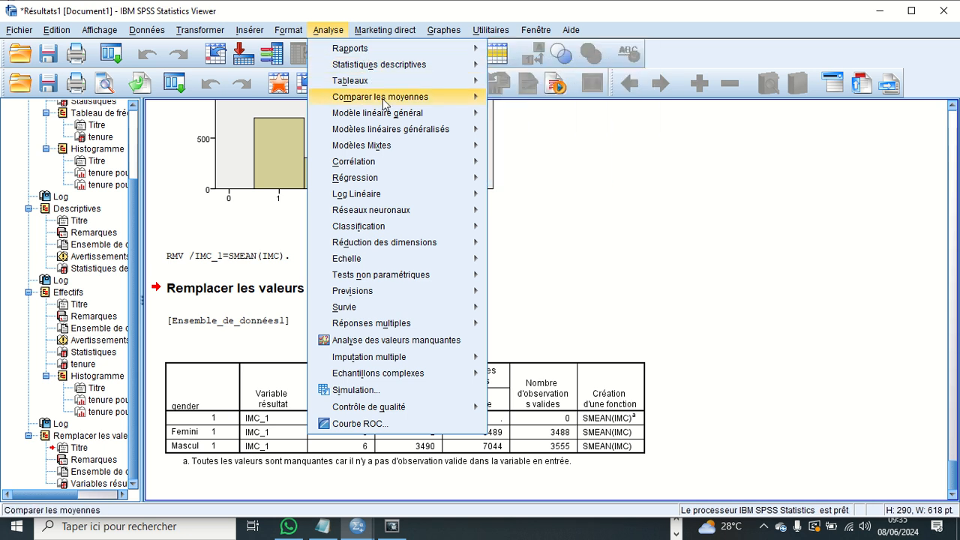
mouse_move(384, 102)
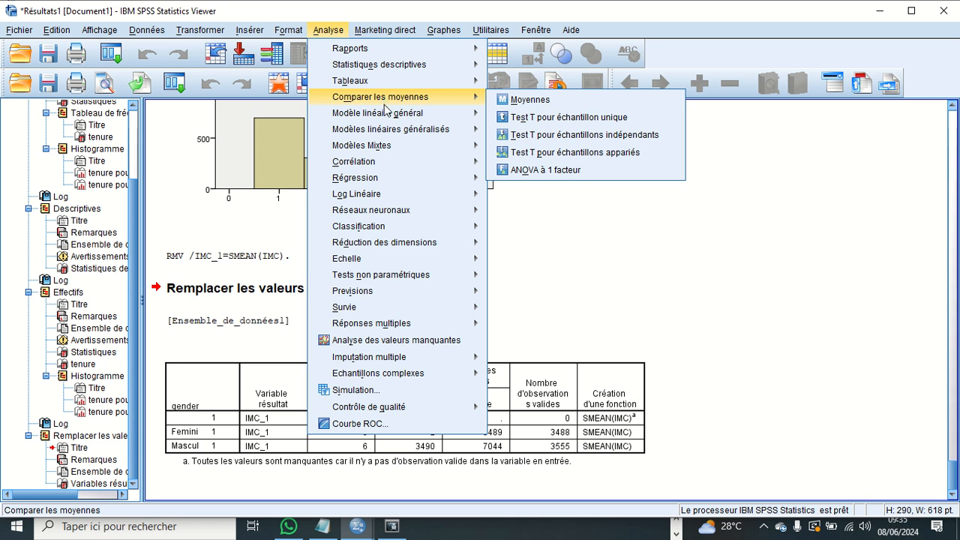
mouse_move(382, 163)
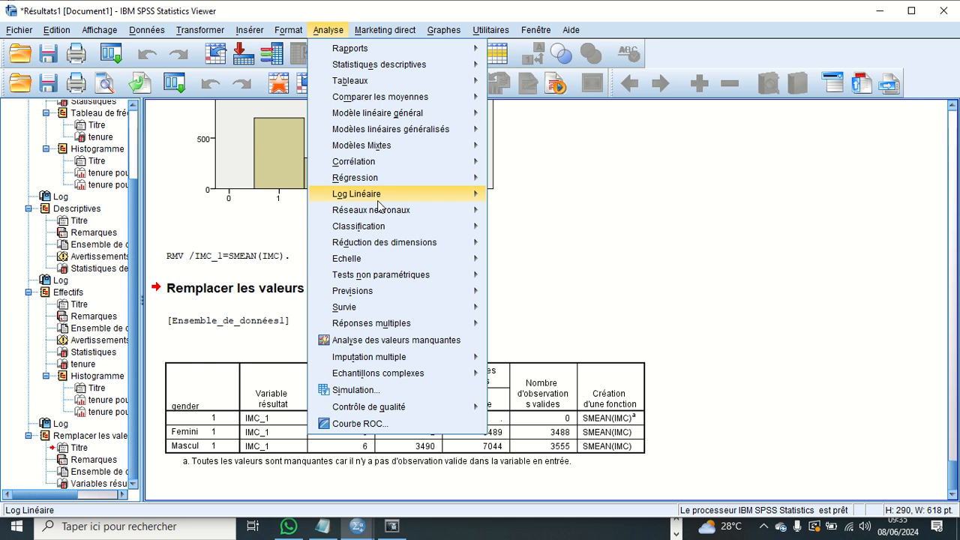
mouse_move(385, 130)
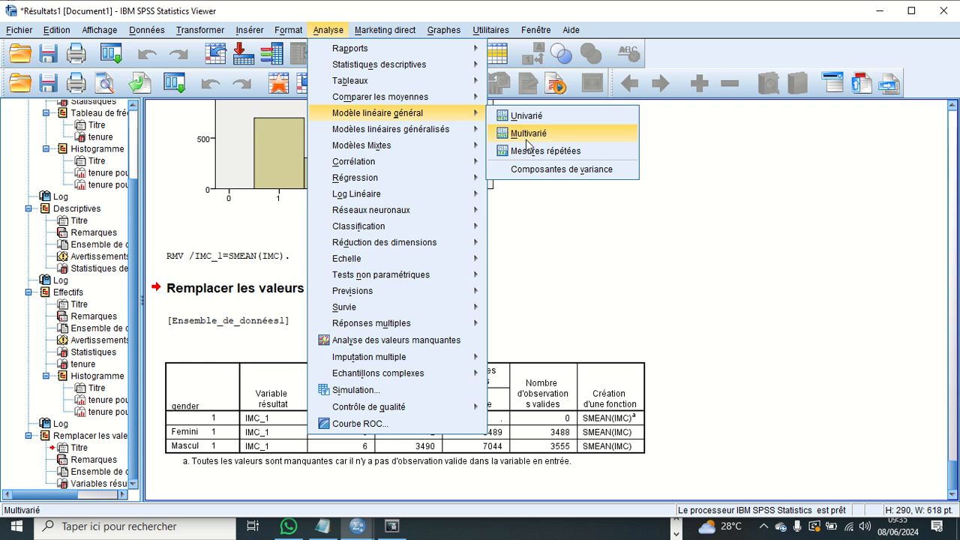
mouse_move(373, 148)
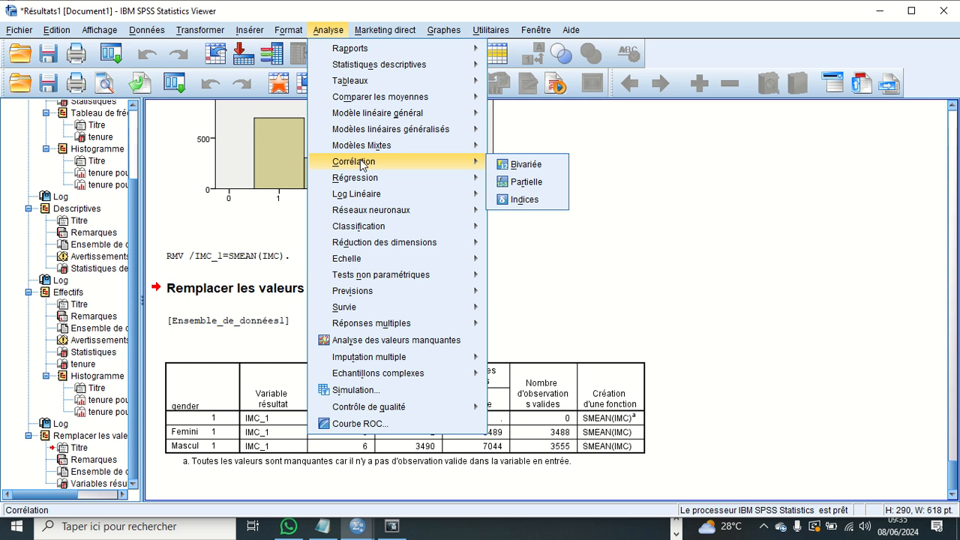
mouse_move(377, 184)
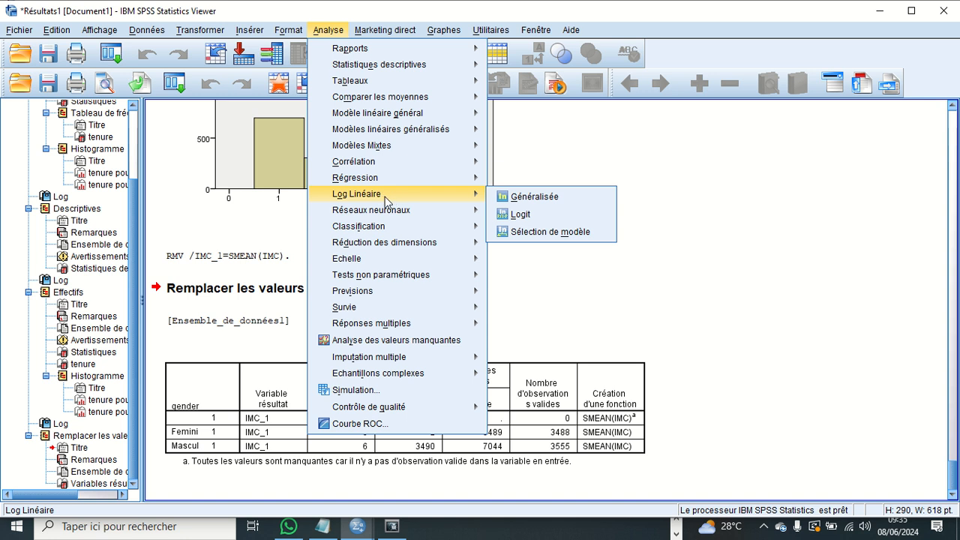
mouse_move(375, 229)
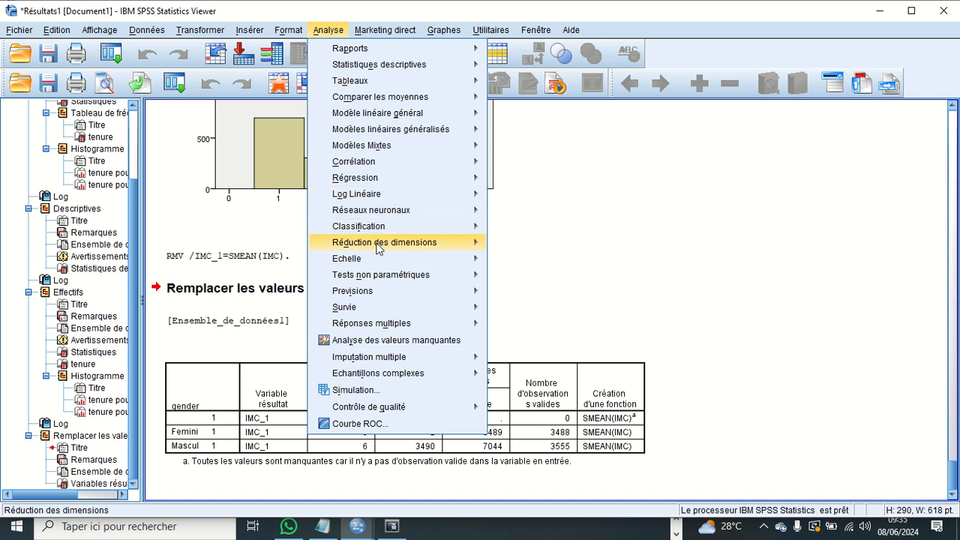
mouse_move(387, 282)
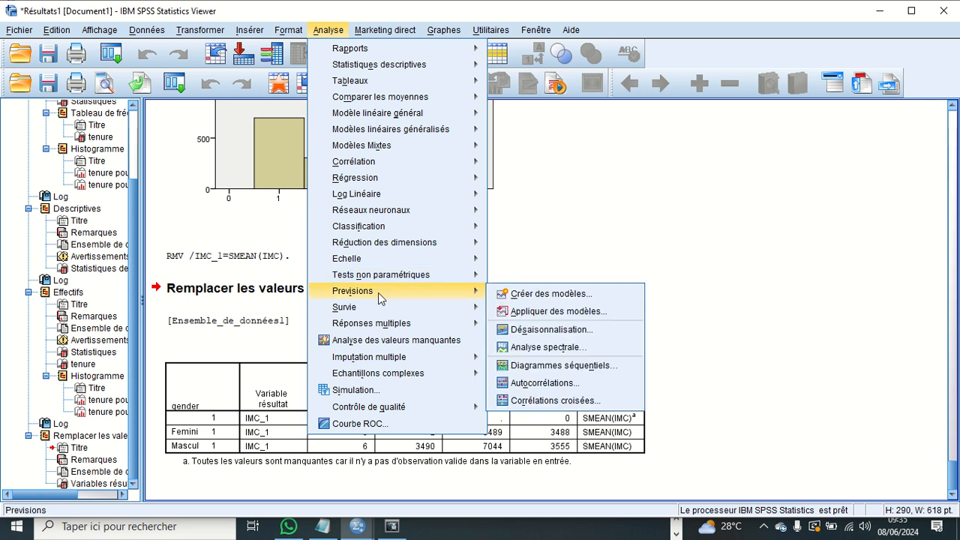
mouse_move(378, 311)
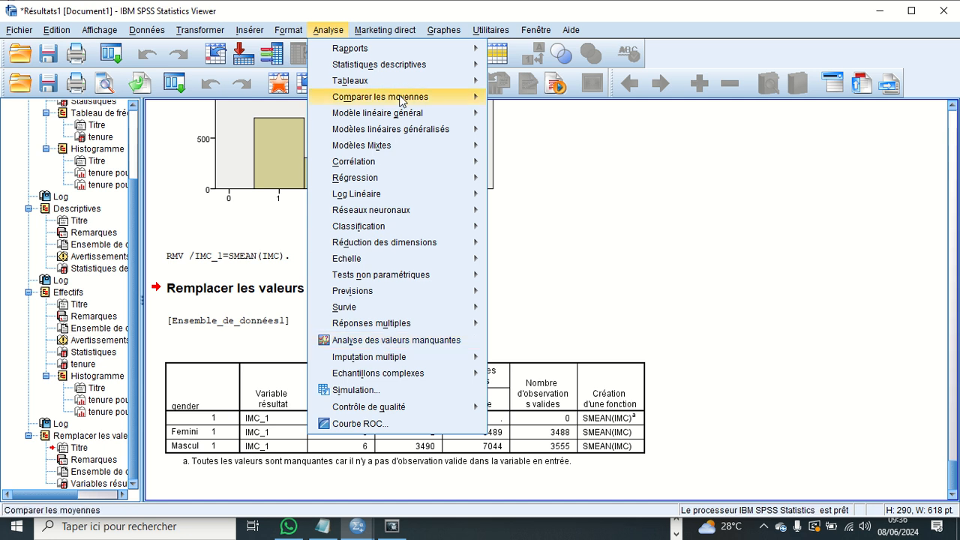
mouse_move(360, 80)
left_click(862, 188)
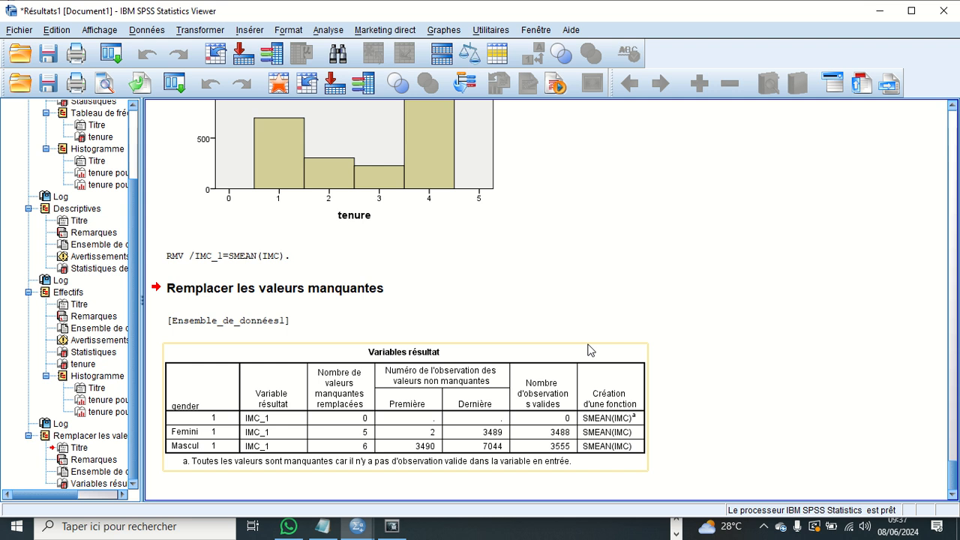
- Switch to the Google Meet call in Chrome
left_click(676, 534)
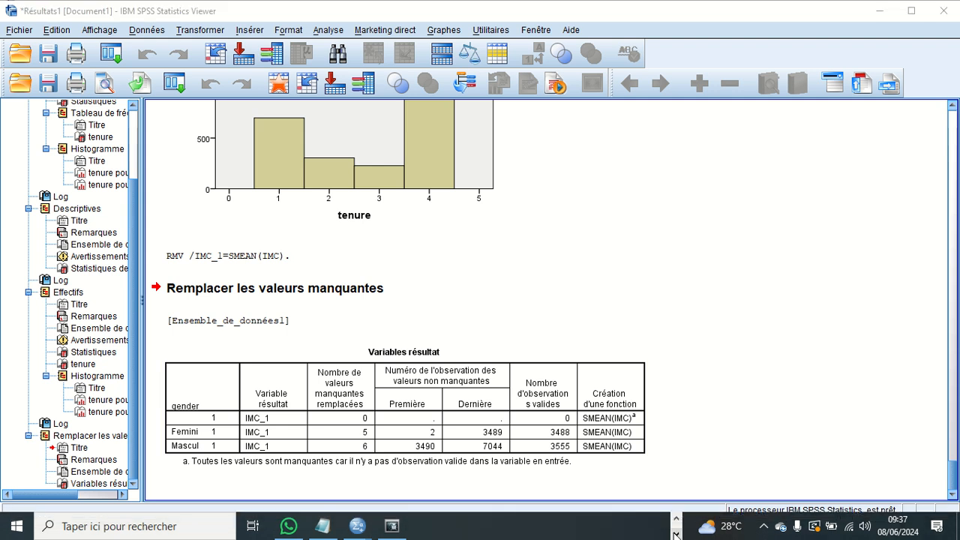
left_click(676, 518)
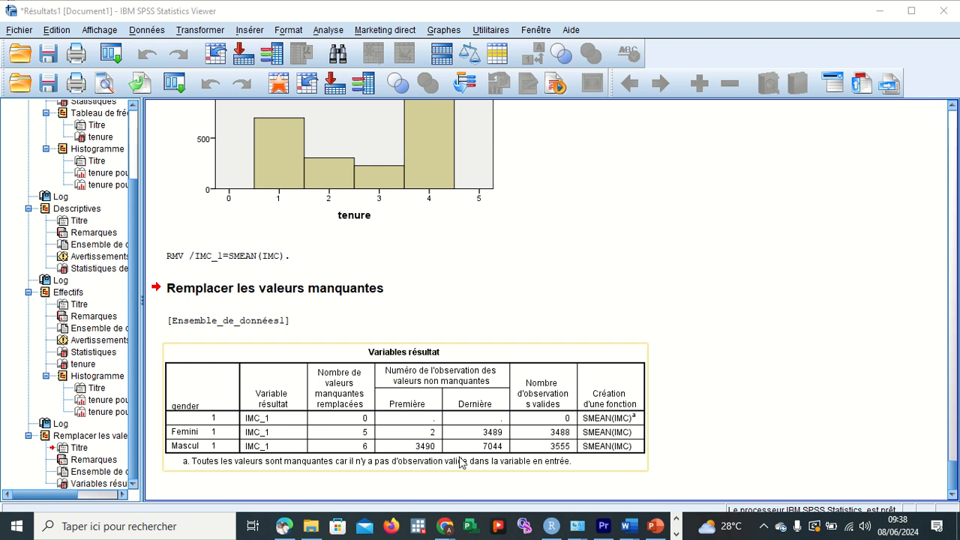
mouse_move(448, 530)
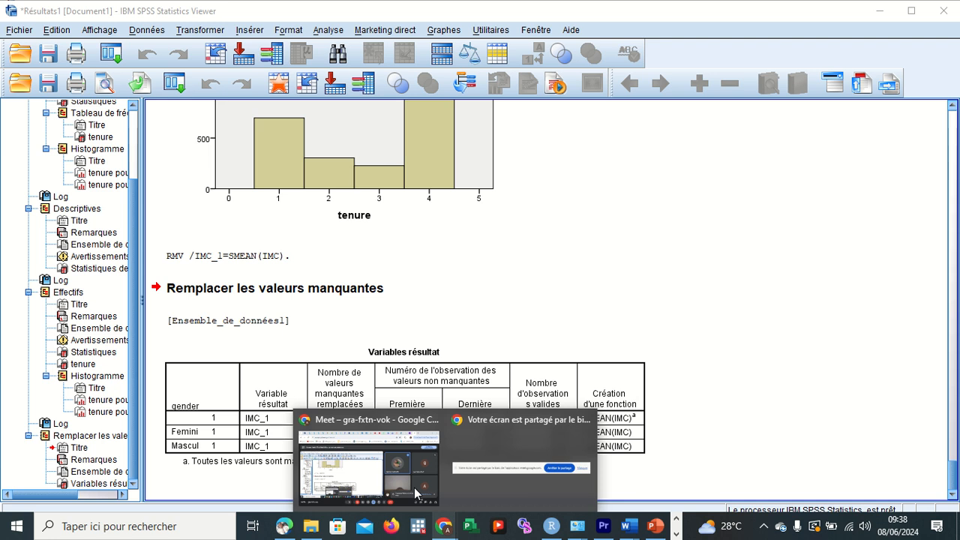
left_click(388, 465)
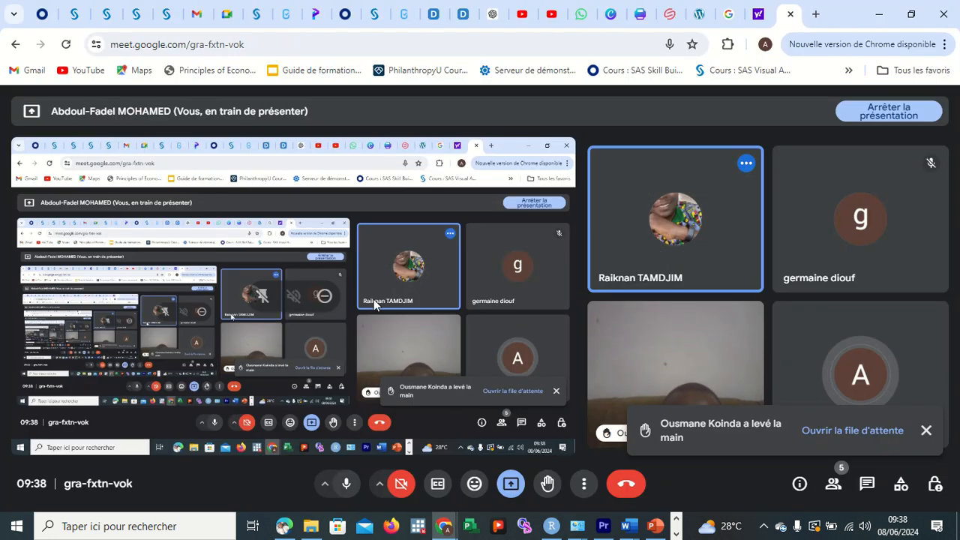